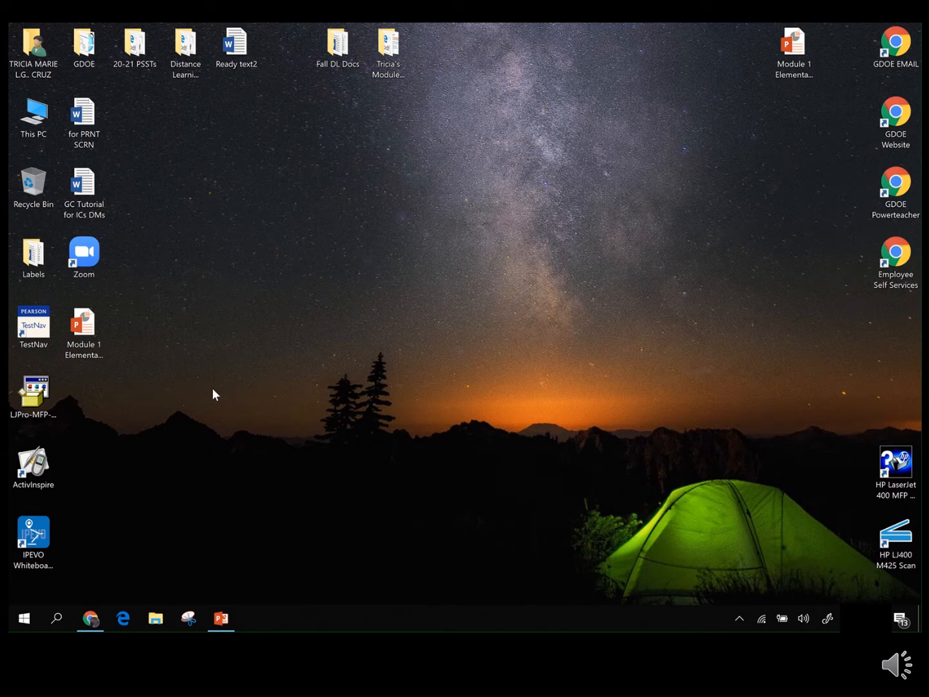
left_click(28, 619)
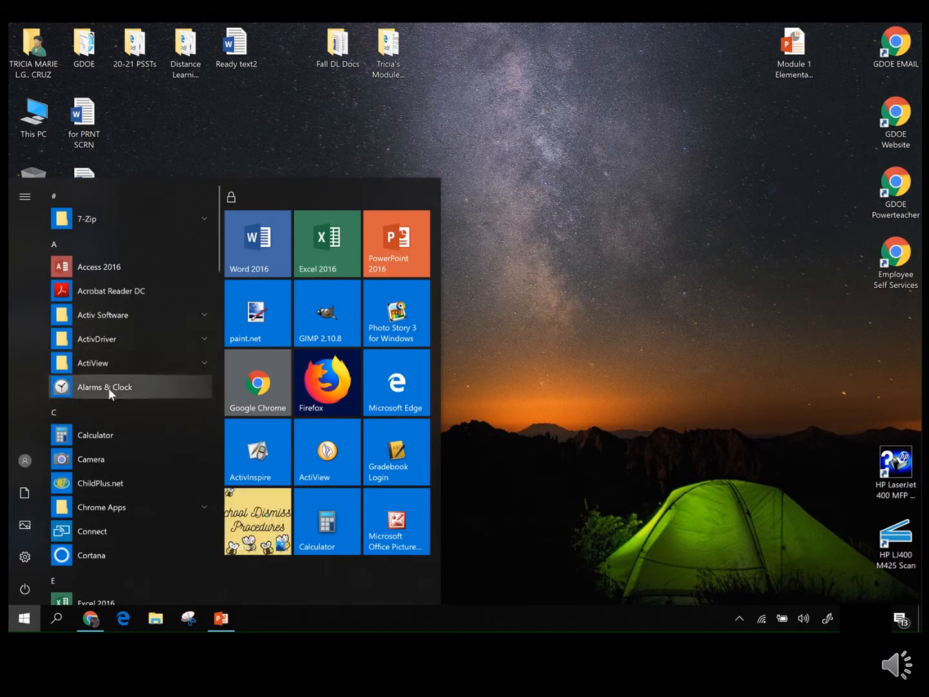
scroll(108, 388, "down", 4)
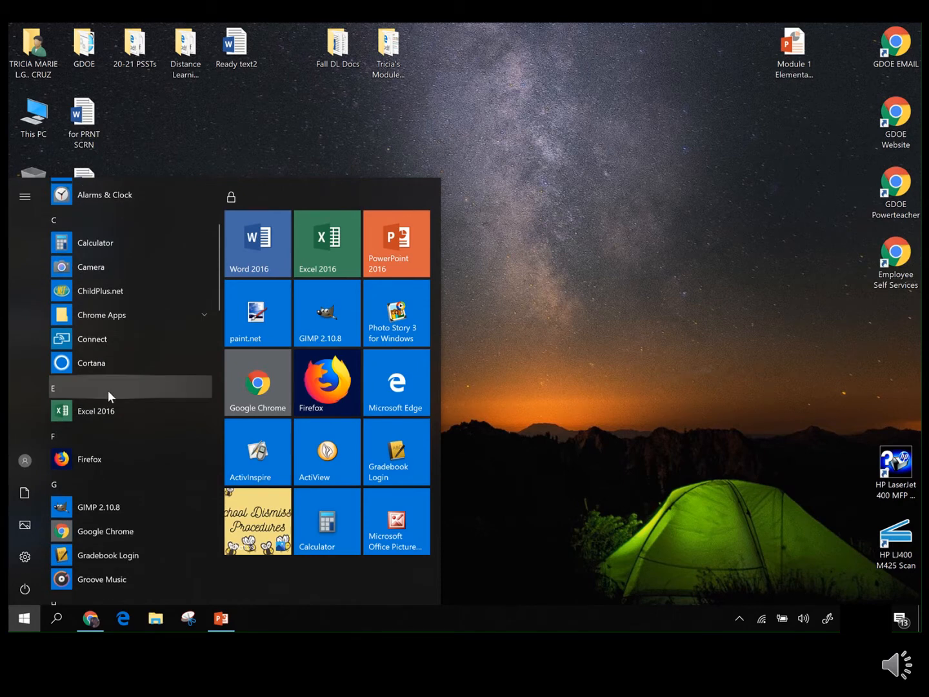
scroll(108, 390, "down", 1)
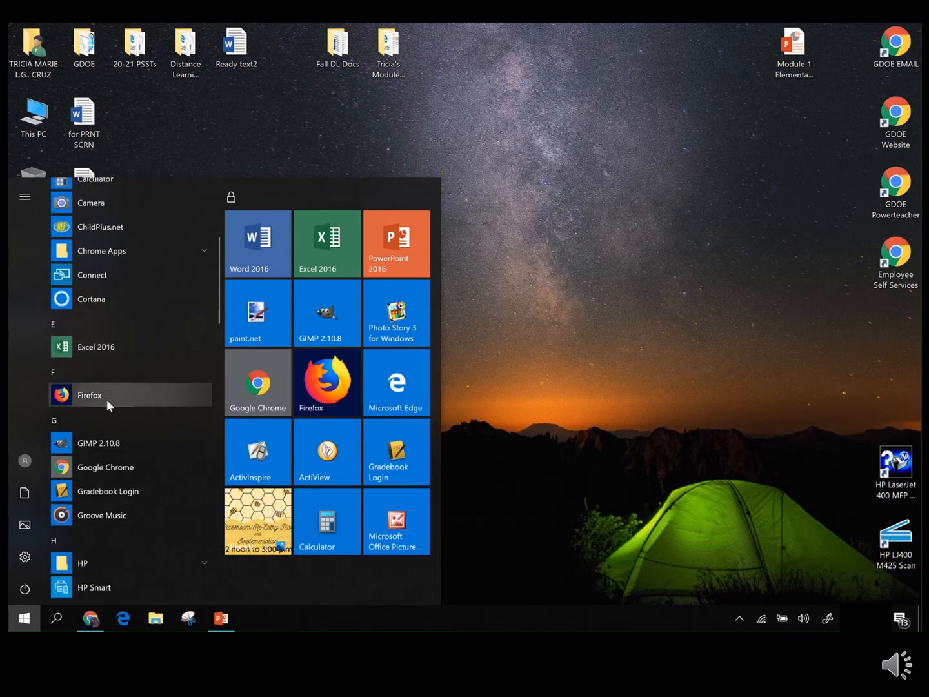
scroll(107, 416, "down", 1)
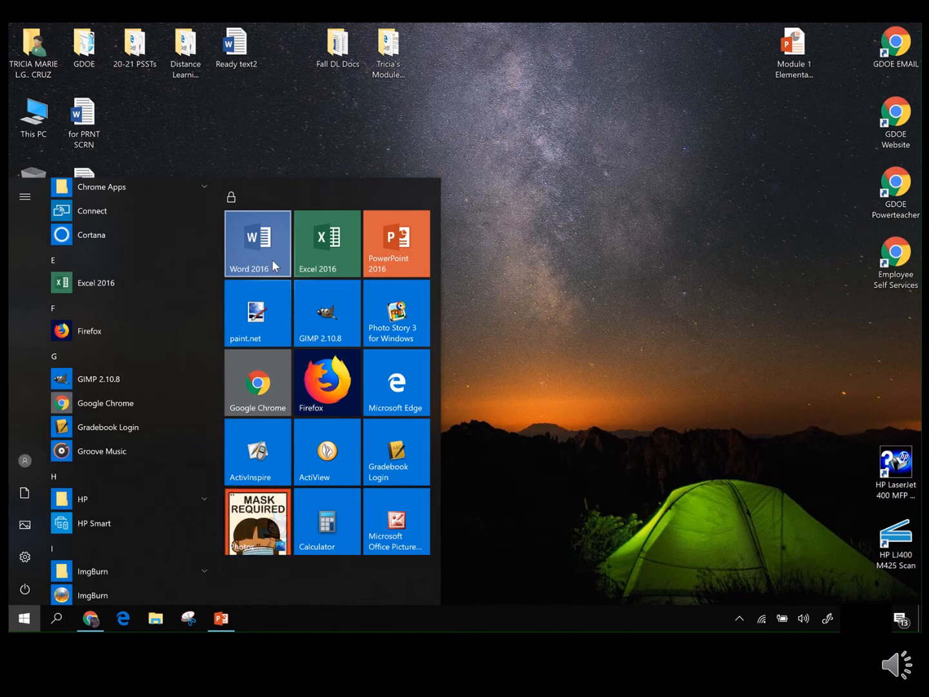
left_click(495, 275)
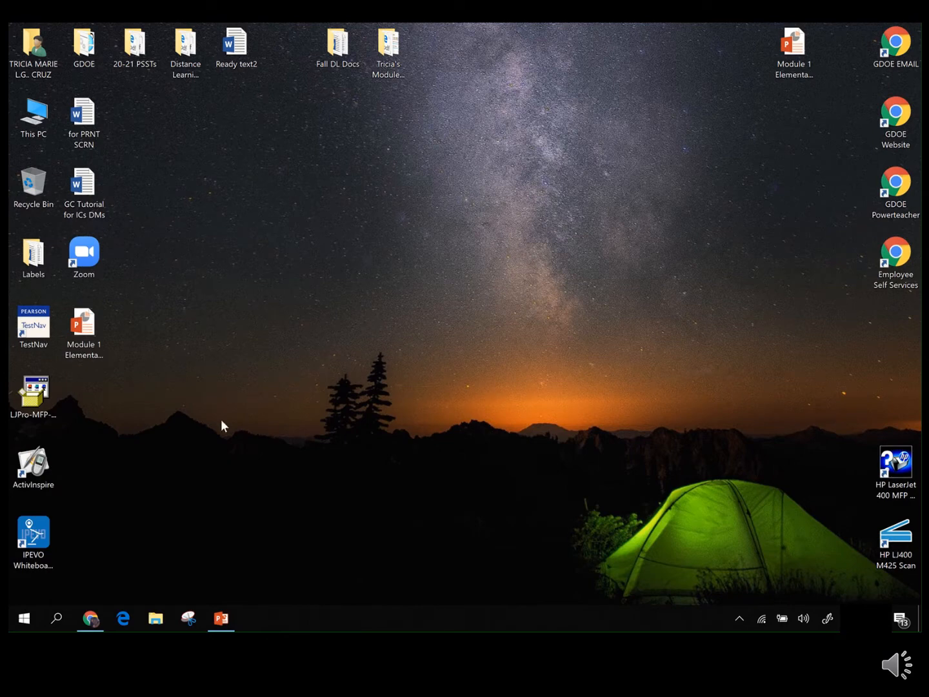
- Search the computer for "Word", launch Word 2016 and create a blank document
left_click(57, 619)
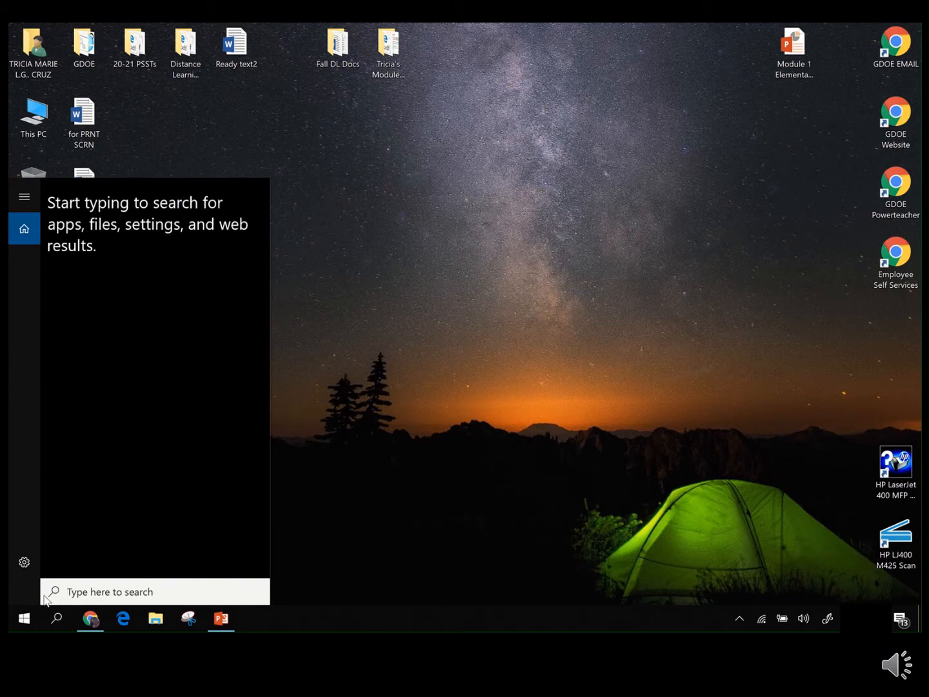
type("Word")
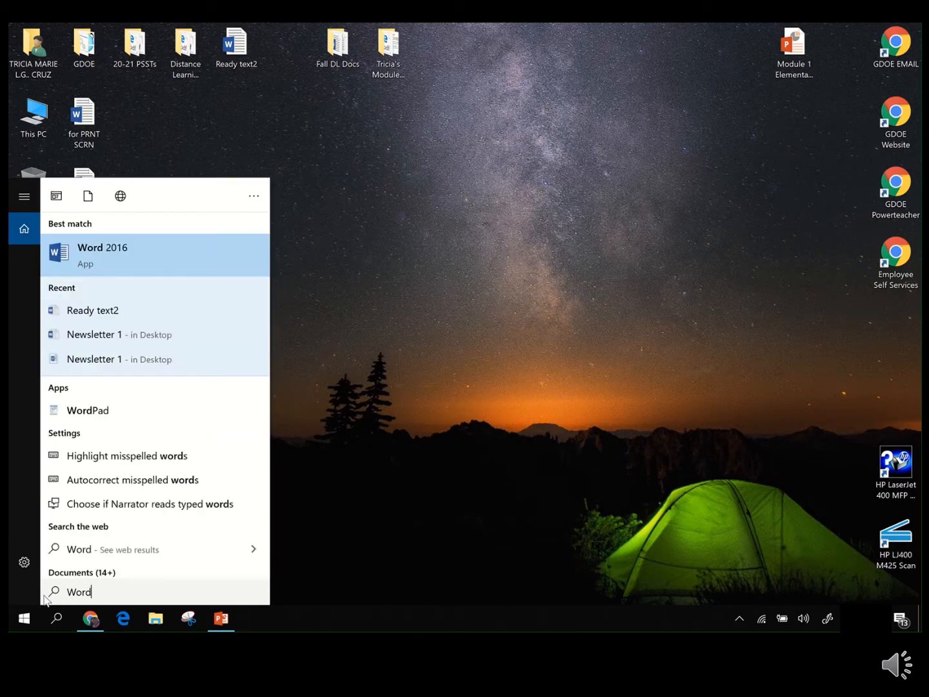
left_click(129, 263)
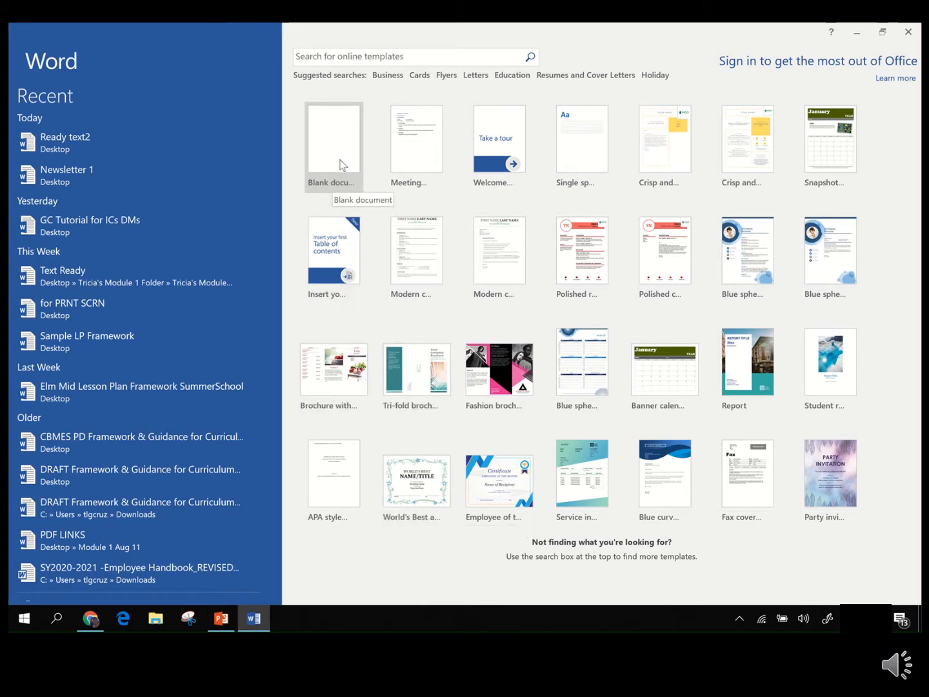
left_click(326, 187)
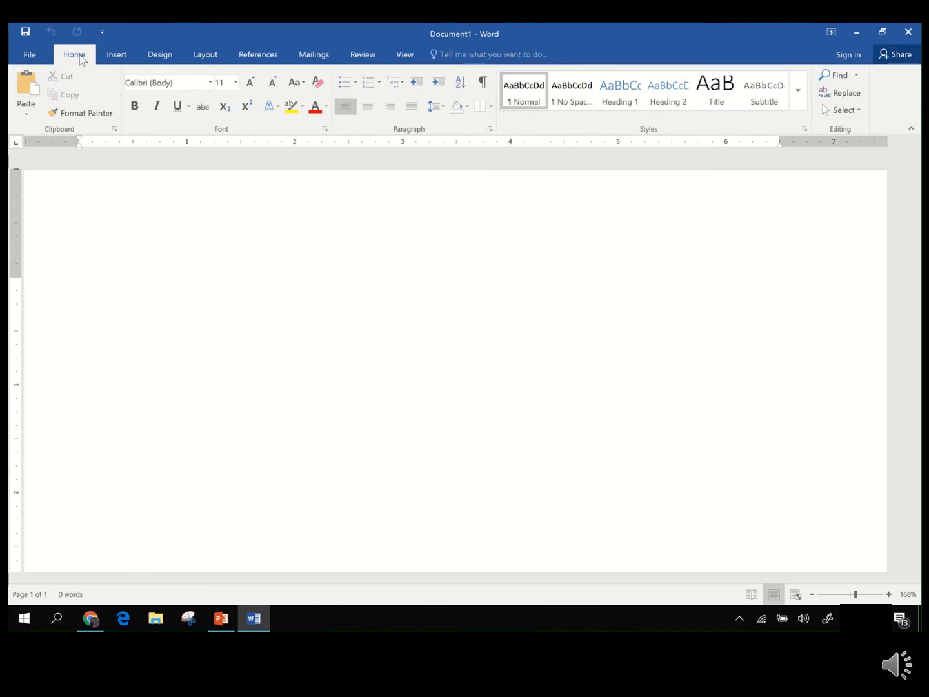
- Examine the ribbon commands for inserting, design, layout, references and mailings, returning to the Home commands
left_click(131, 61)
left_click(160, 58)
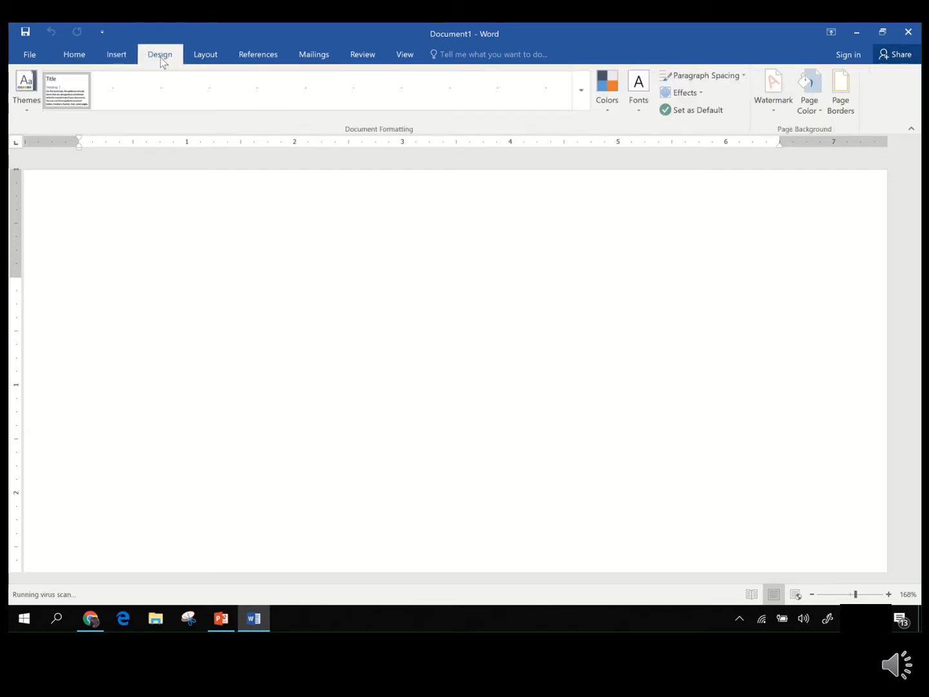
left_click(202, 57)
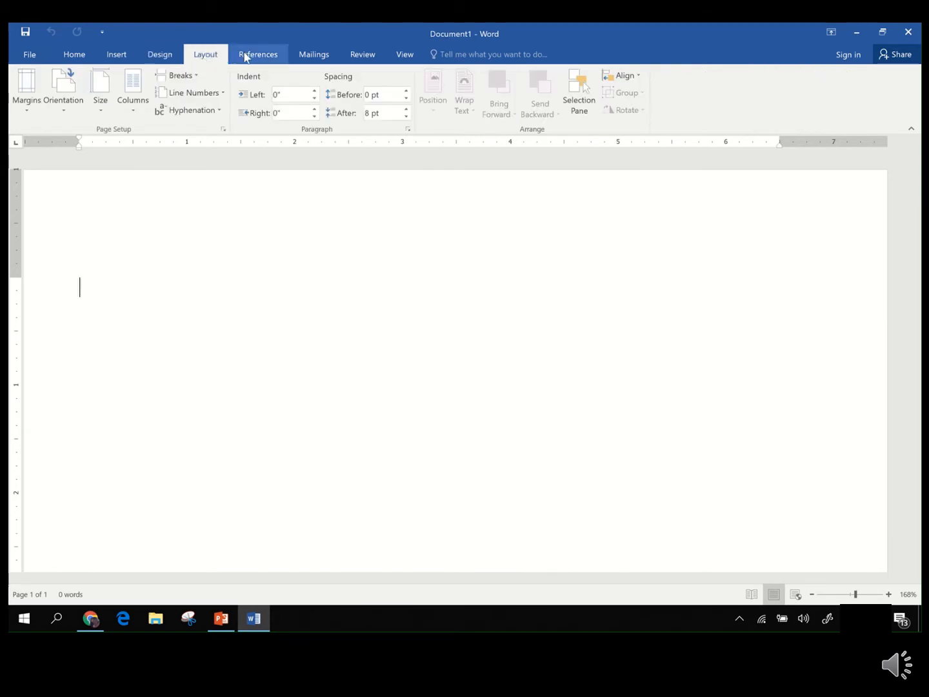
left_click(245, 57)
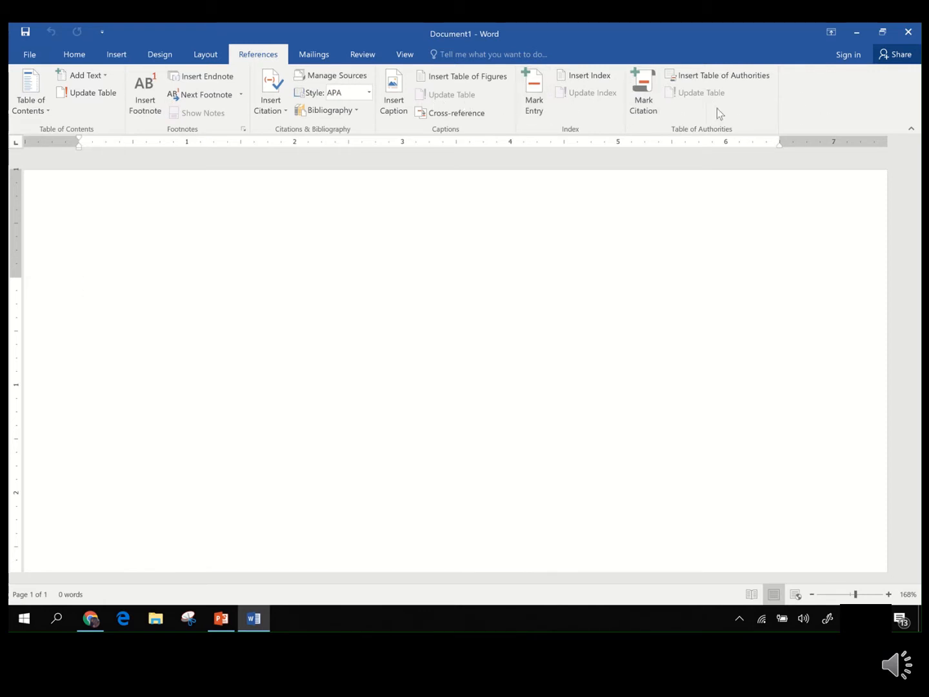
left_click(315, 55)
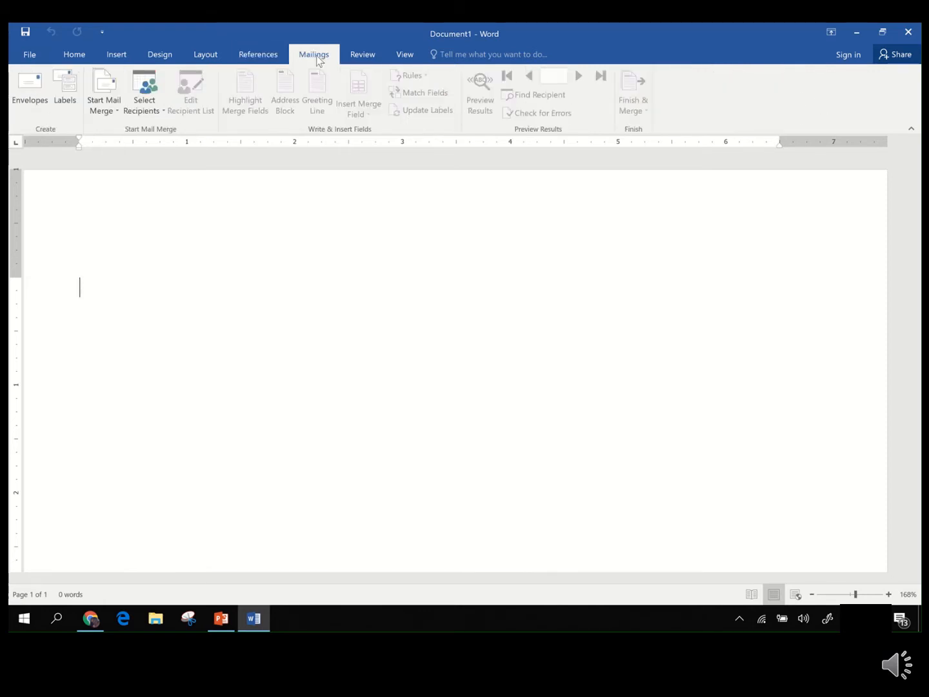
left_click(83, 59)
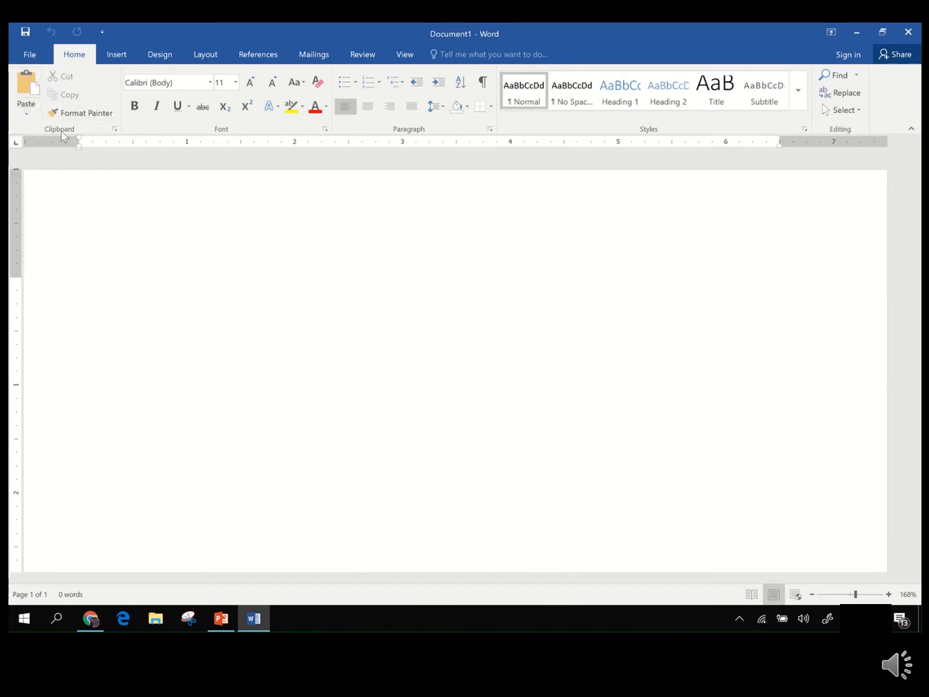
- Examine the detailed Font settings, the Quick Access Toolbar customization options and the Design and Layout commands without changing anything
left_click(326, 131)
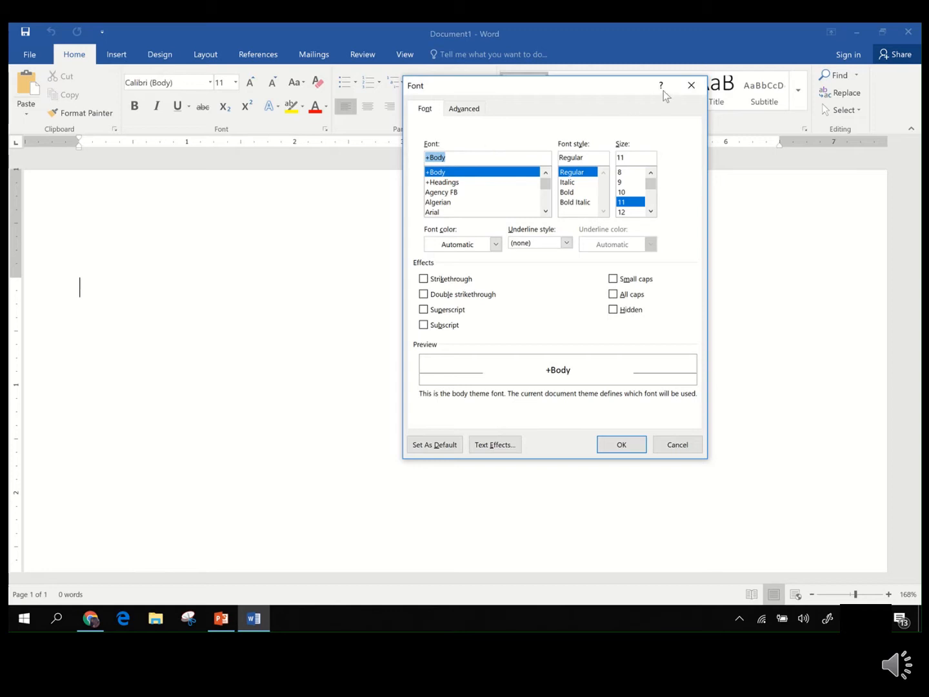
left_click(691, 85)
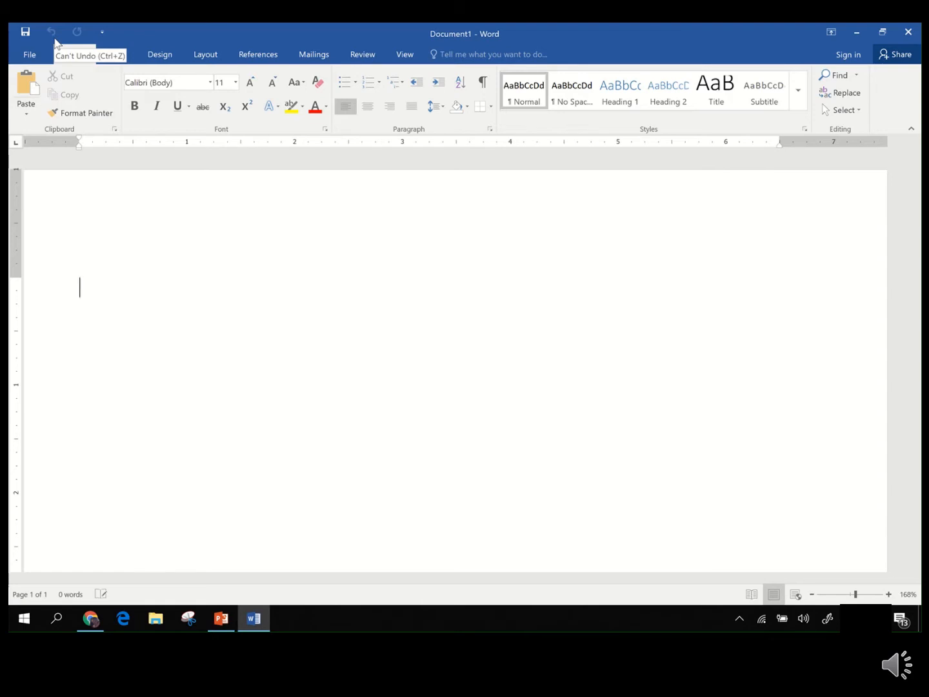
left_click(103, 33)
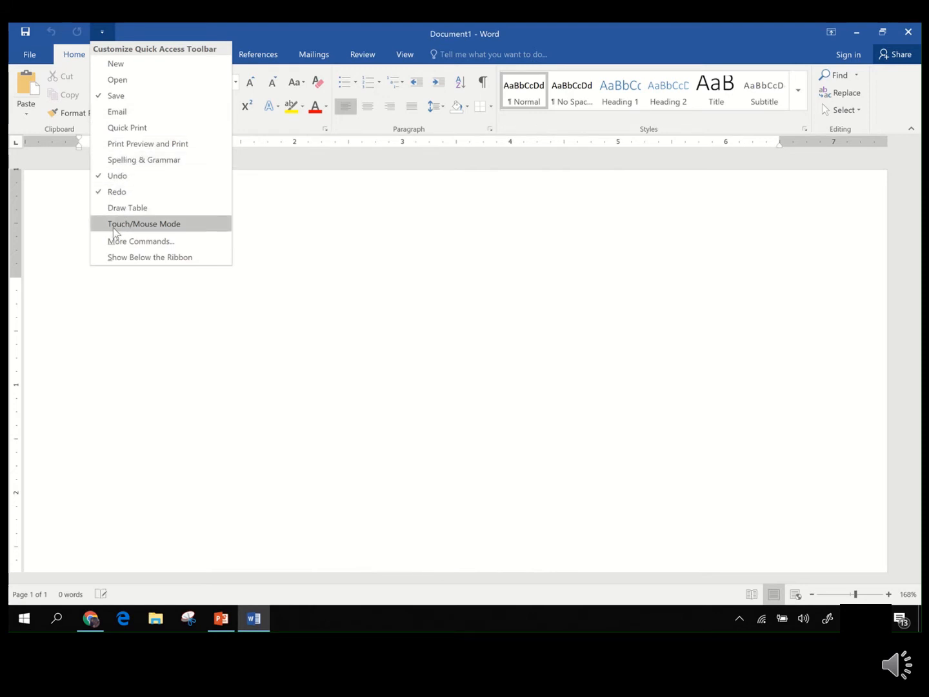
left_click(319, 221)
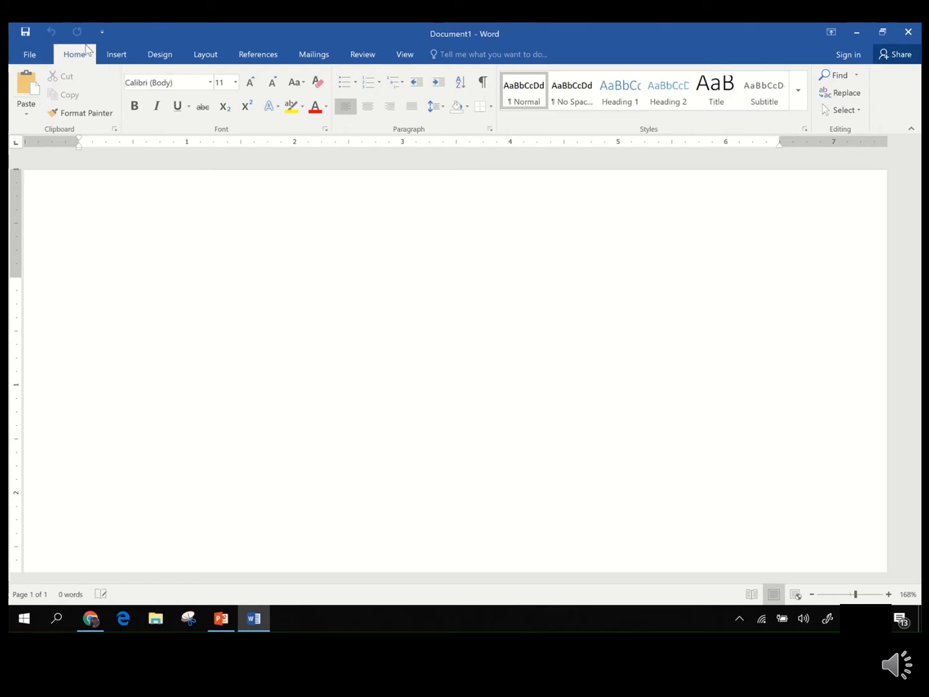
left_click(115, 55)
left_click(170, 56)
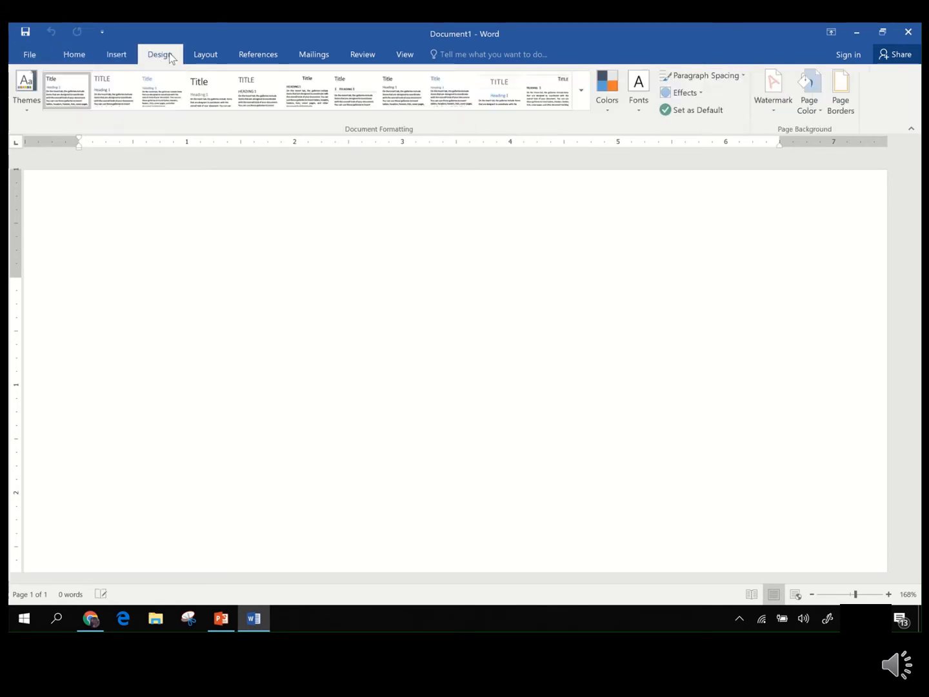
left_click(207, 54)
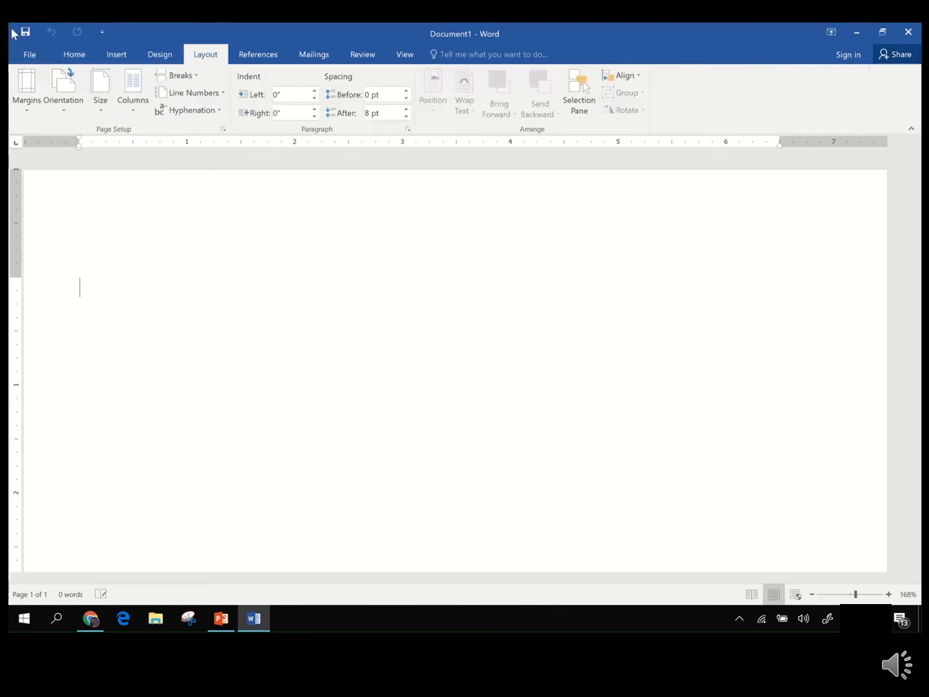
left_click(58, 50)
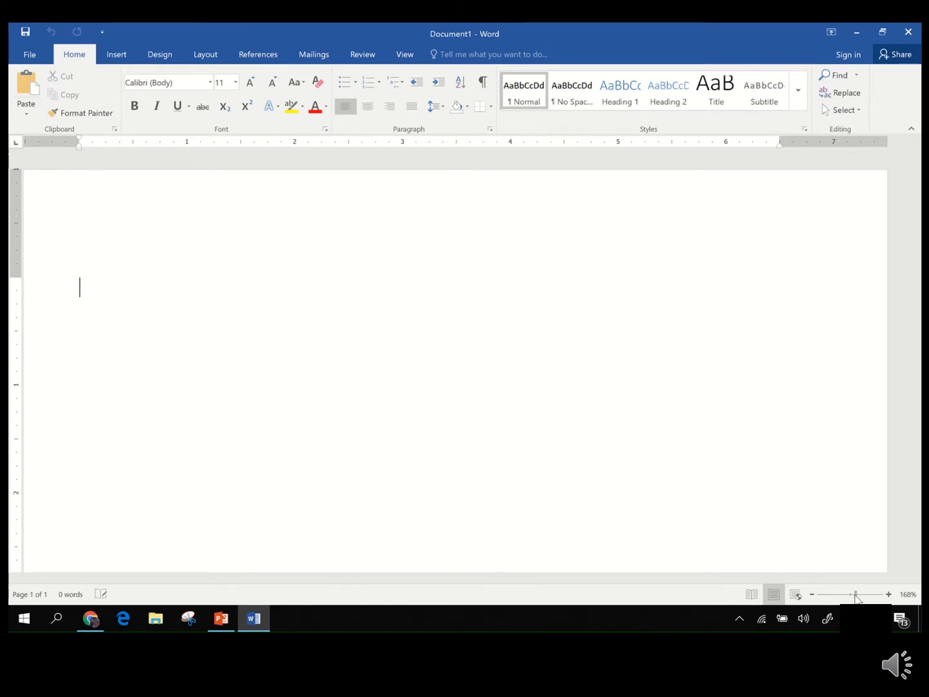
- Try enlarging the page view to 220% and reducing it to 80%, and look over the whole blank page
left_click_drag(855, 594, 858, 596)
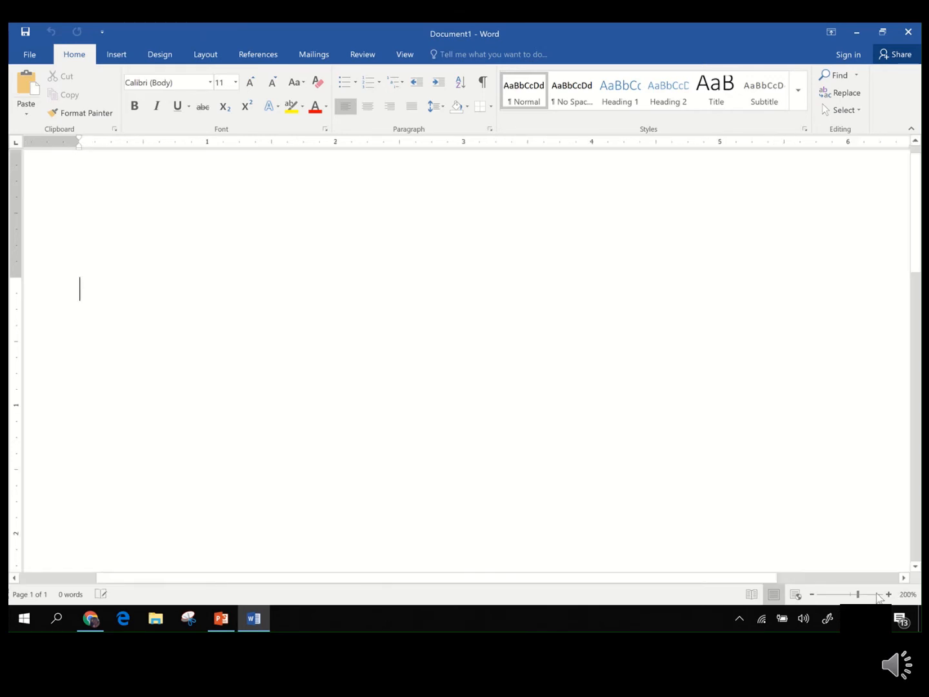
left_click(889, 595)
left_click(889, 595)
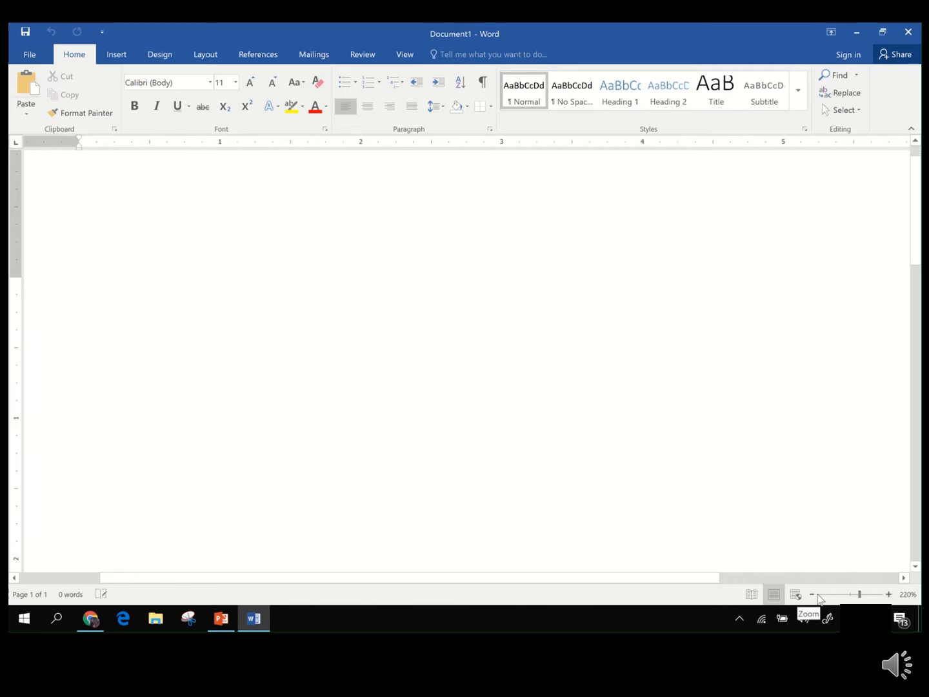
left_click_drag(859, 594, 849, 596)
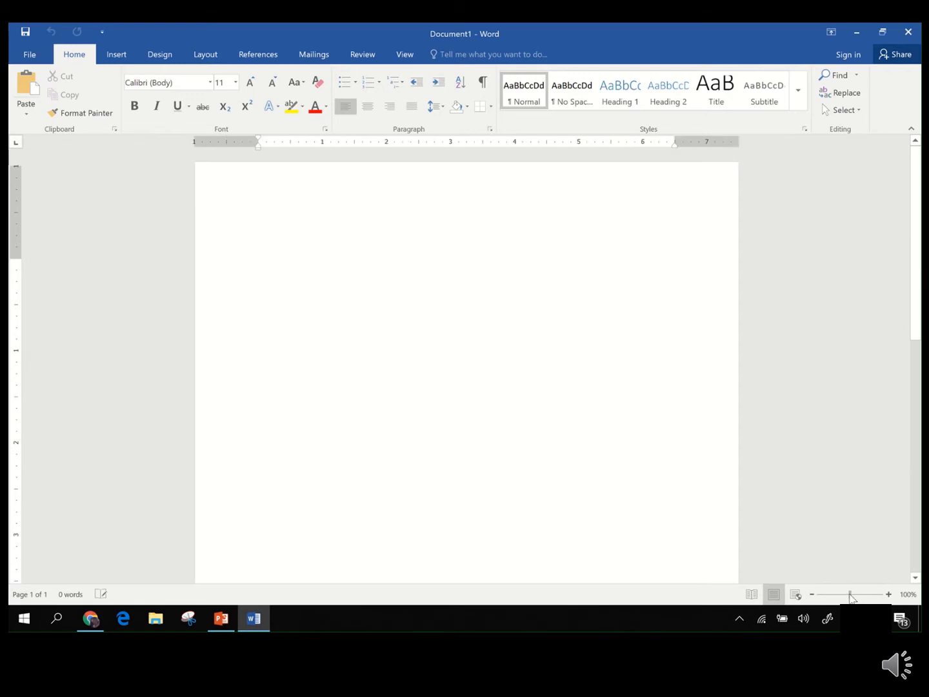
left_click(812, 595)
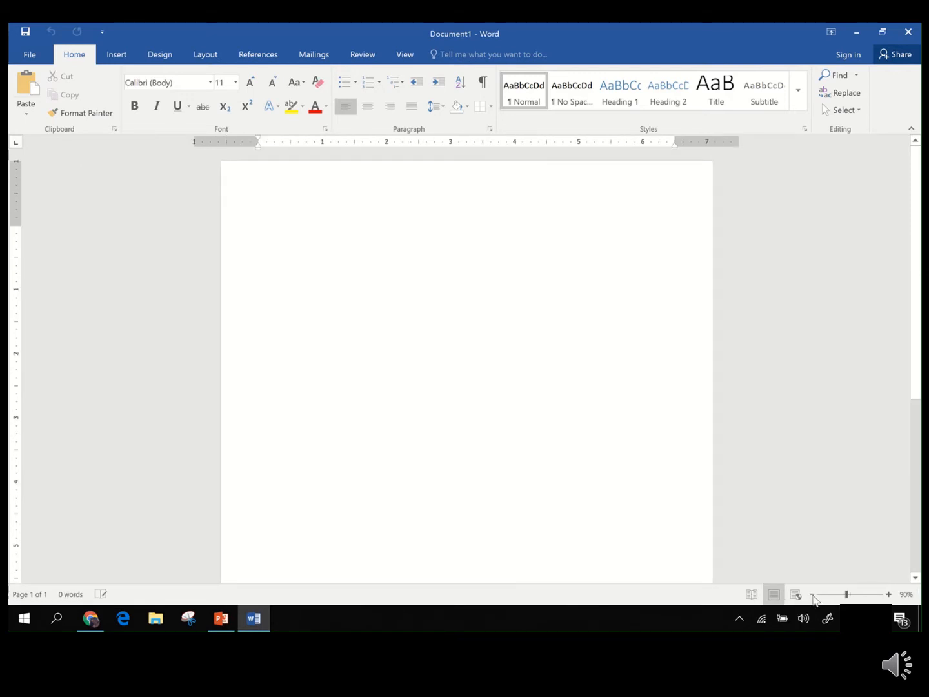
left_click(812, 594)
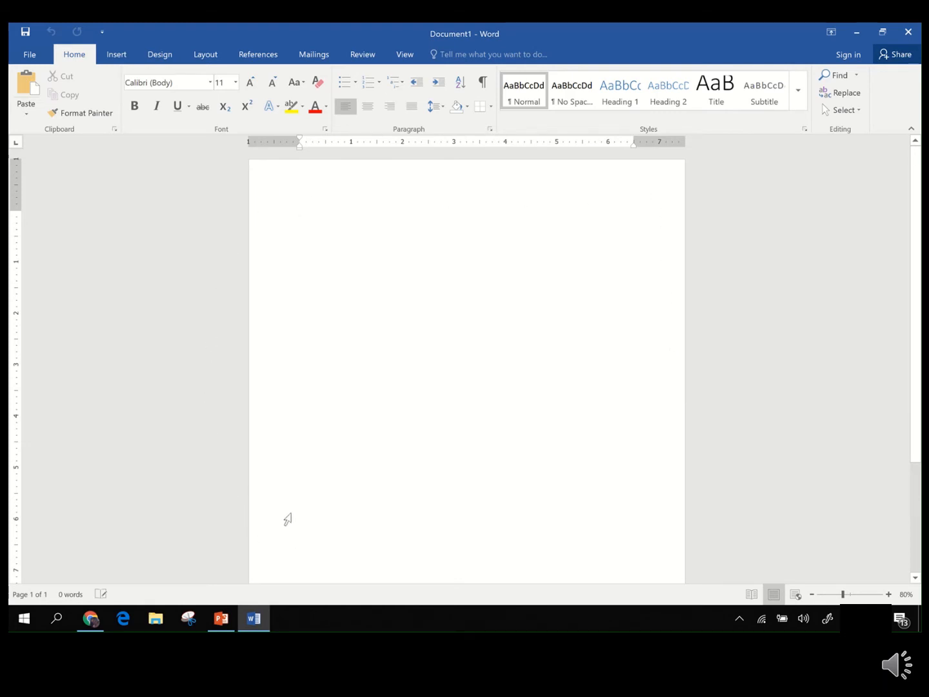
scroll(287, 538, "down", 4)
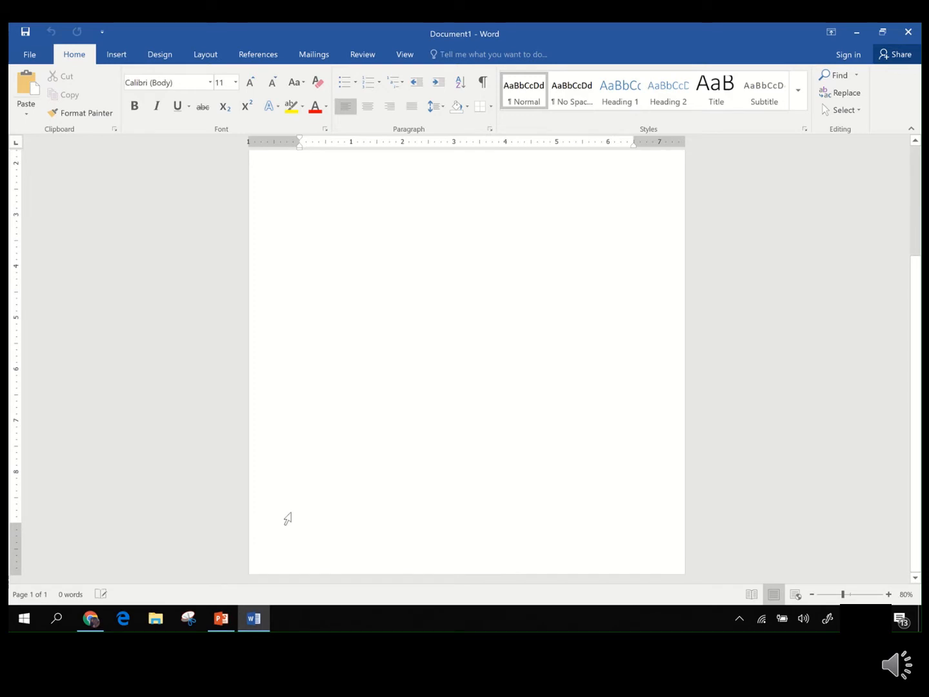
scroll(288, 518, "up", 4)
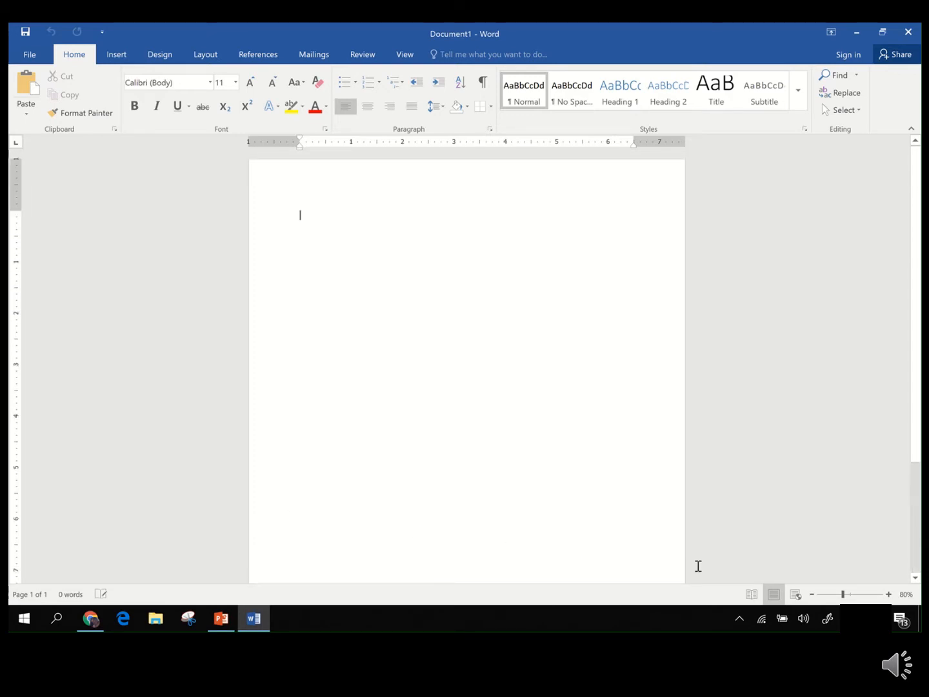
- Set the document's zoom level to 100%
left_click(857, 594)
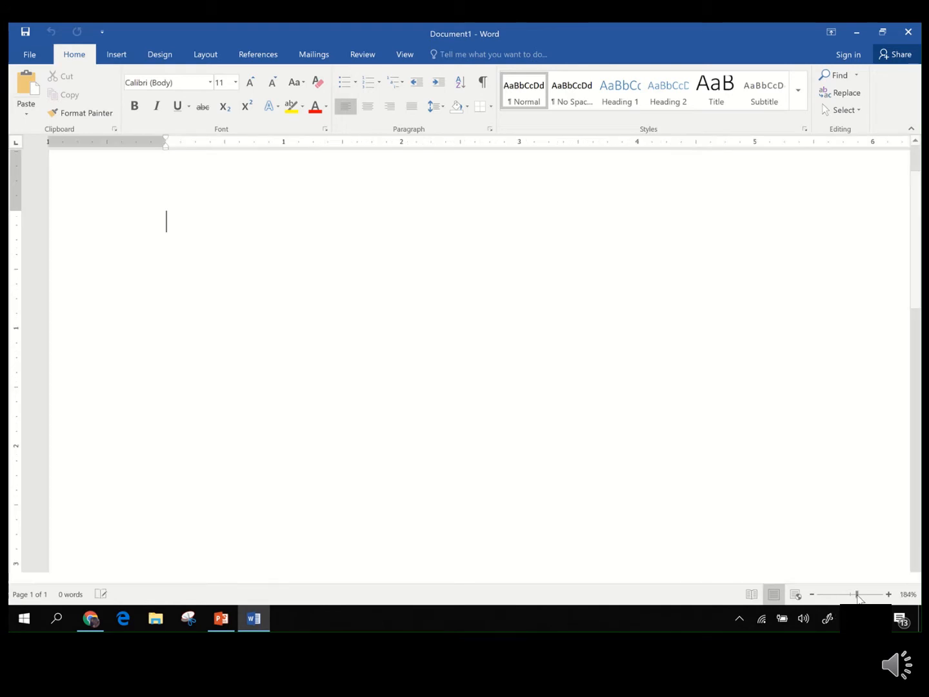
left_click(851, 594)
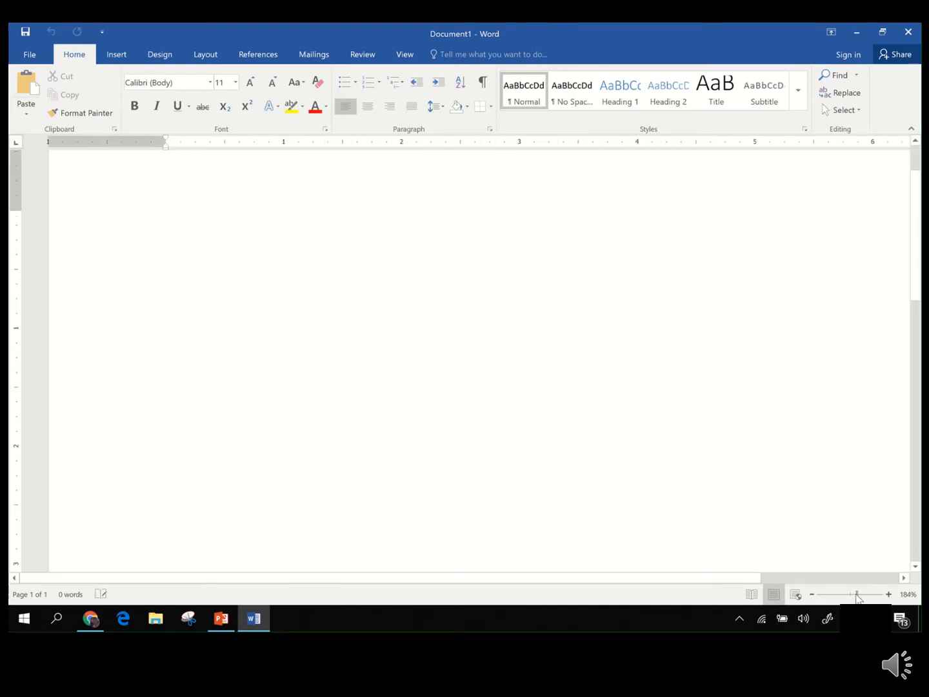
left_click(853, 595)
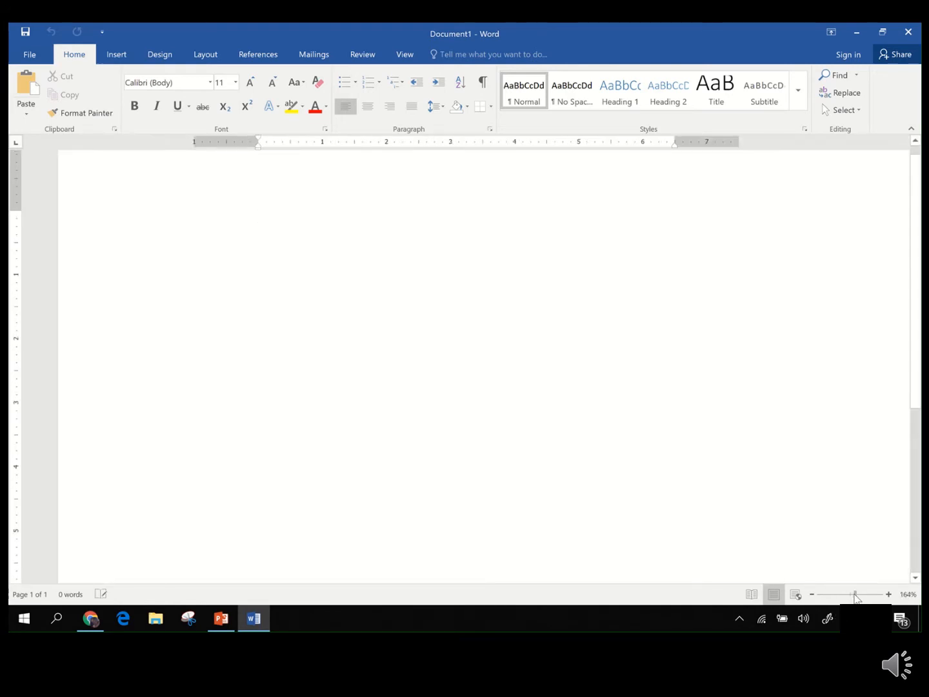
left_click(851, 594)
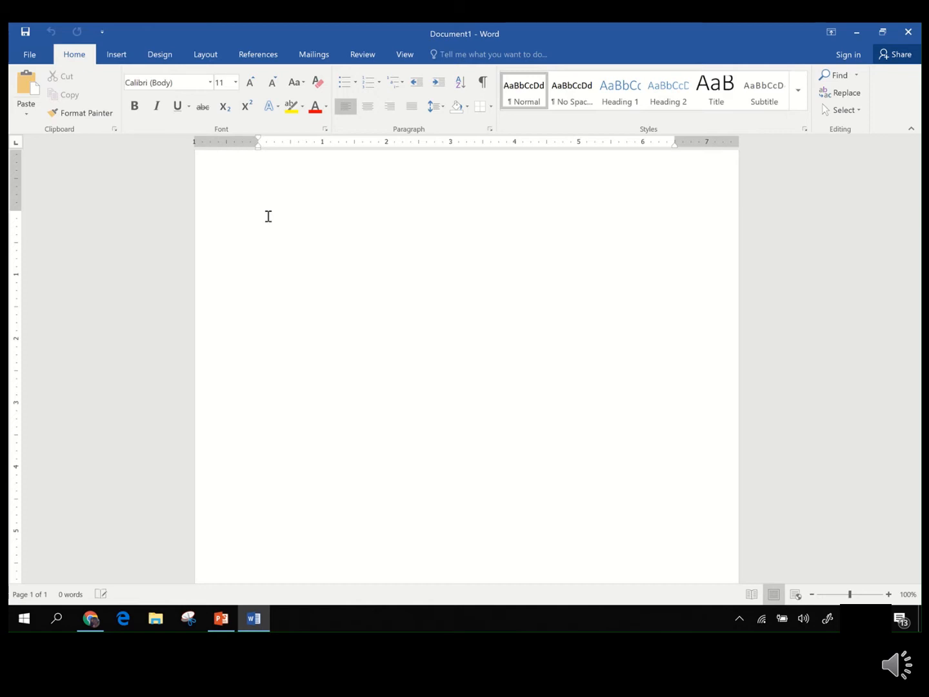
- Enter the title "Room C204 Newsletter" on the first line and start a new line below it
type("Room C204 Newsletter")
key("Return")
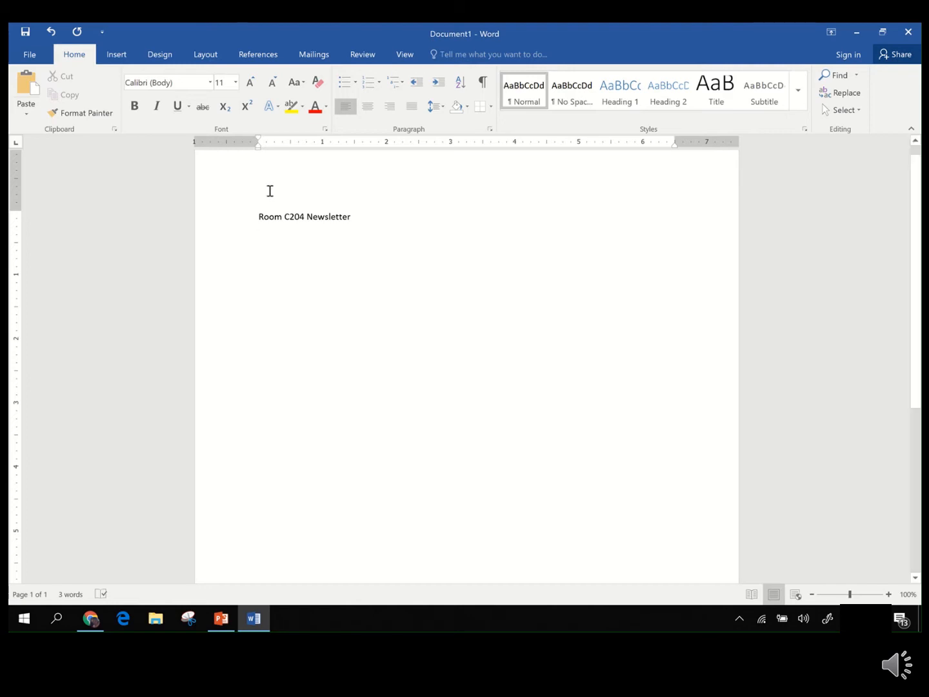
mouse_move(346, 22)
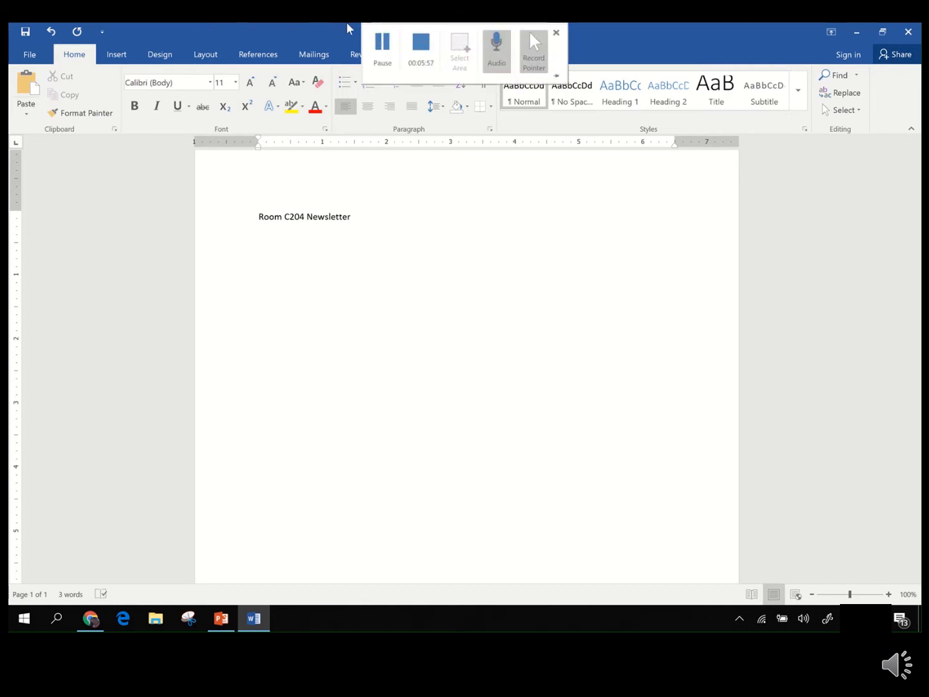
left_click(383, 50)
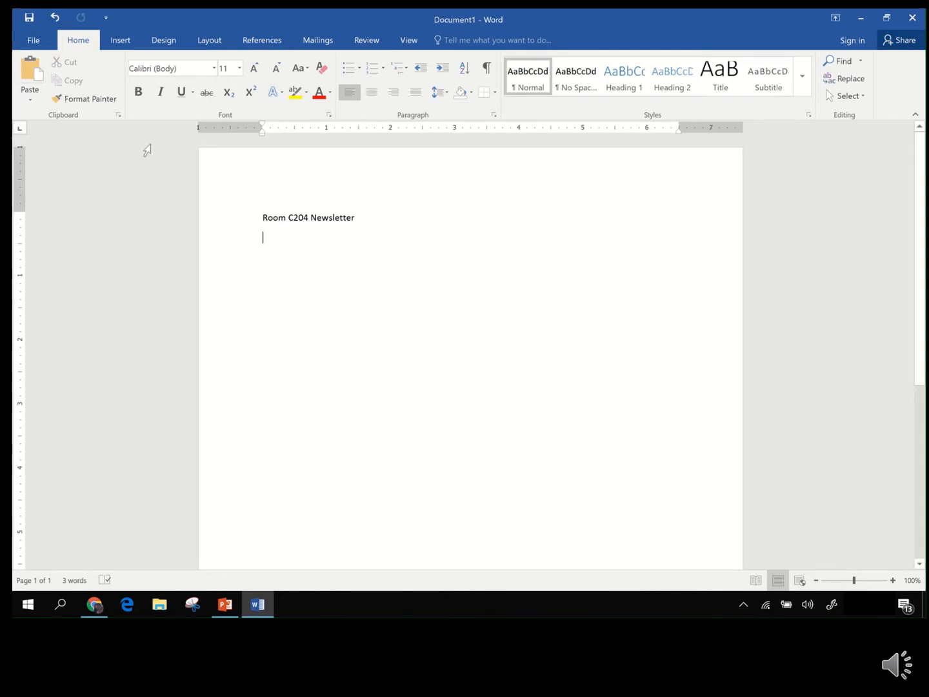
- Save the document to the Desktop as a Word Document named "Newsletter 1"
left_click(32, 41)
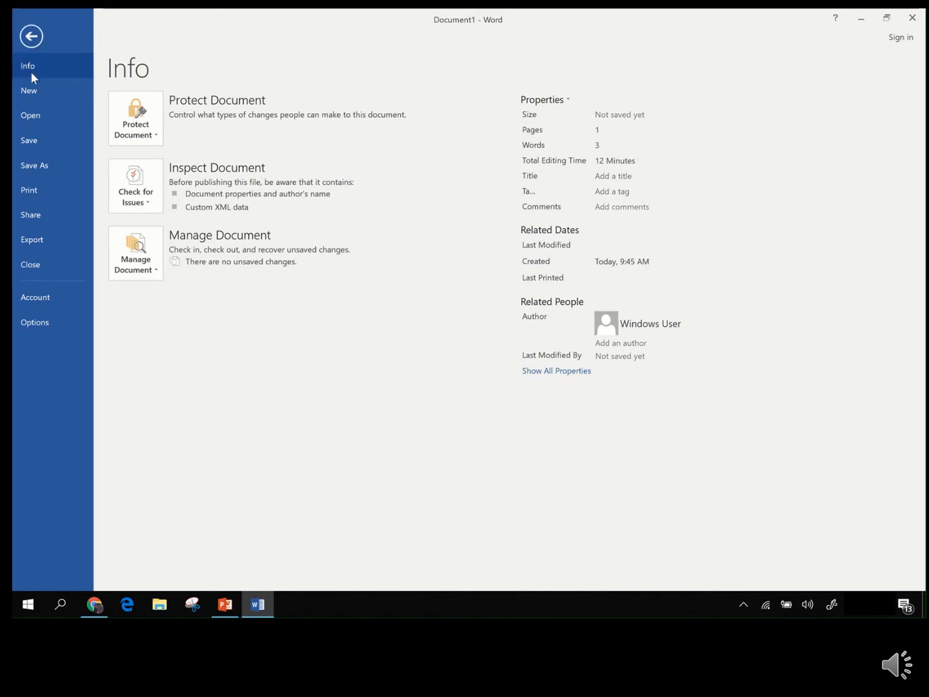
left_click(29, 139)
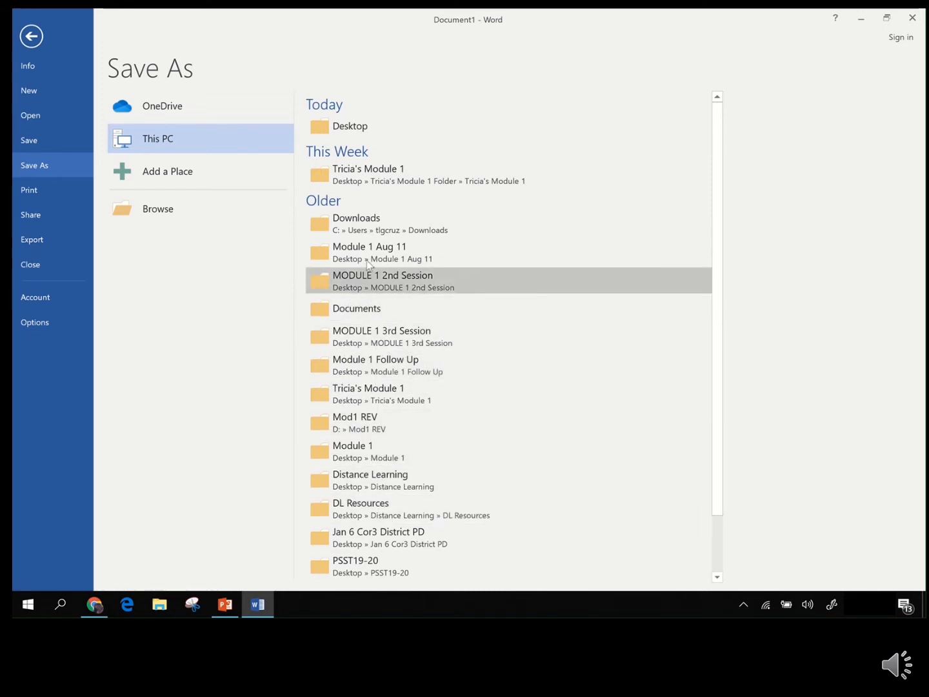
left_click(363, 132)
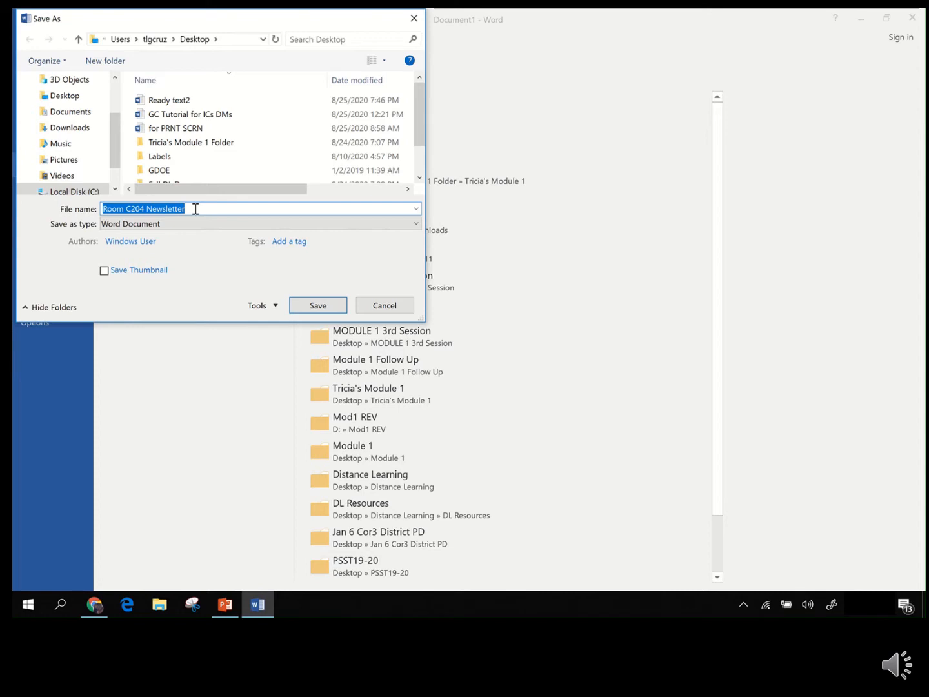
type("Nam")
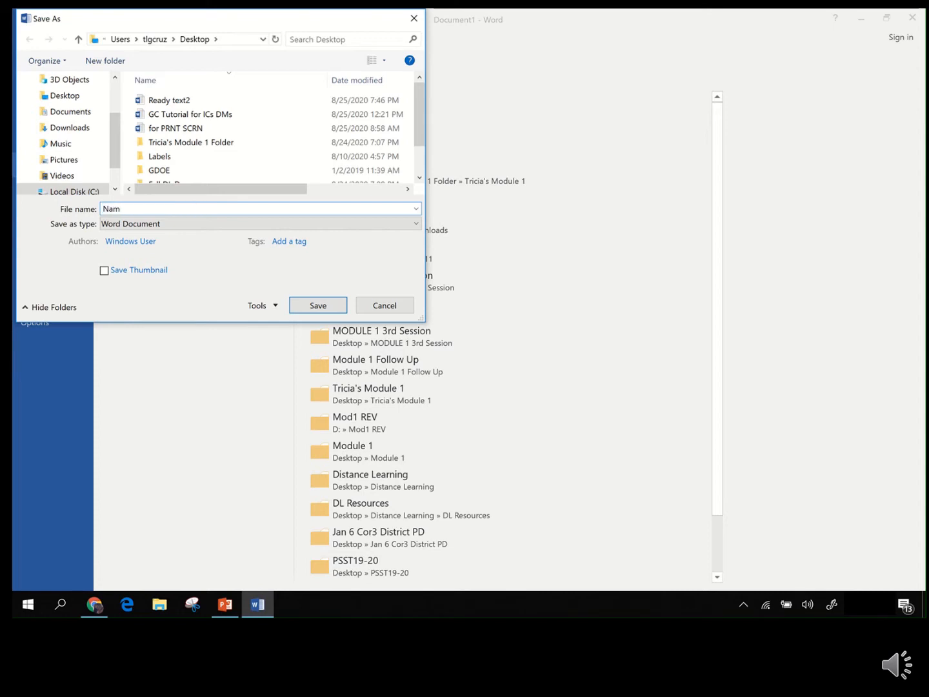
key("BackSpace")
key("BackSpace")
type("ew")
key("BackSpace")
type("wsletter 1")
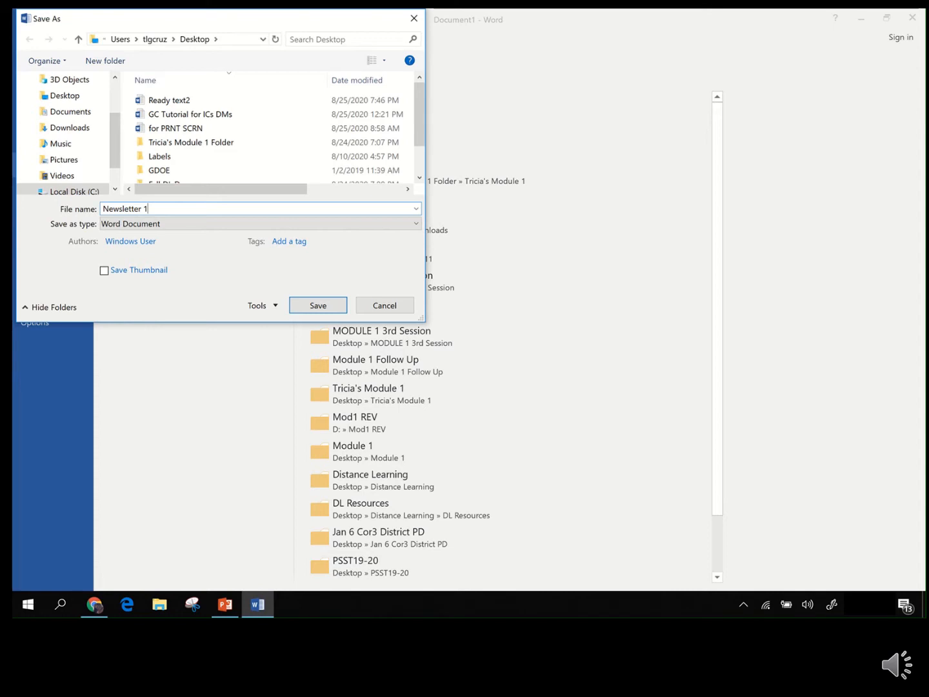
left_click(177, 228)
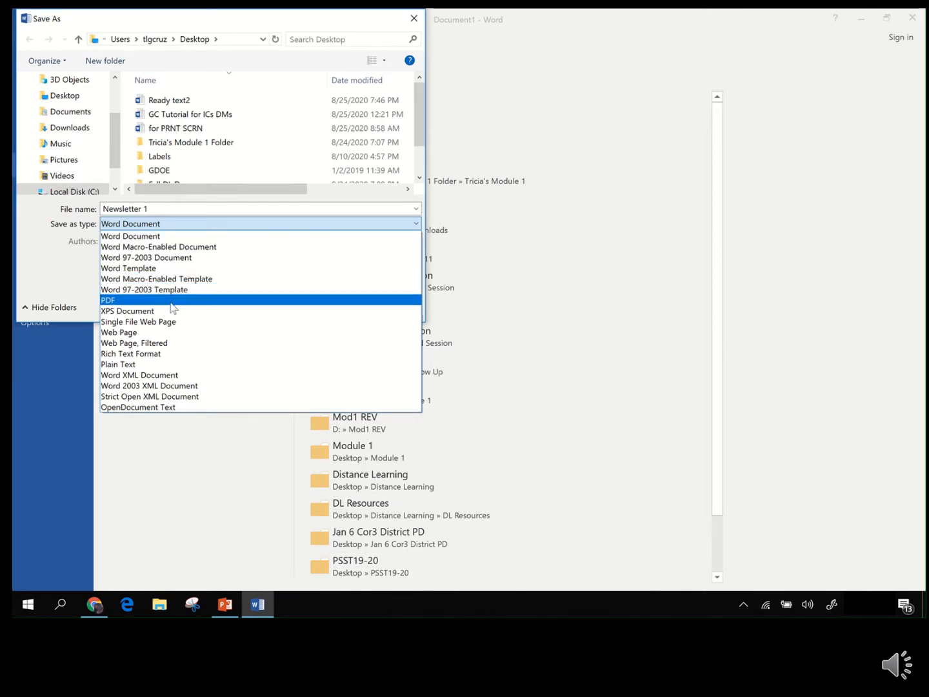
left_click(162, 224)
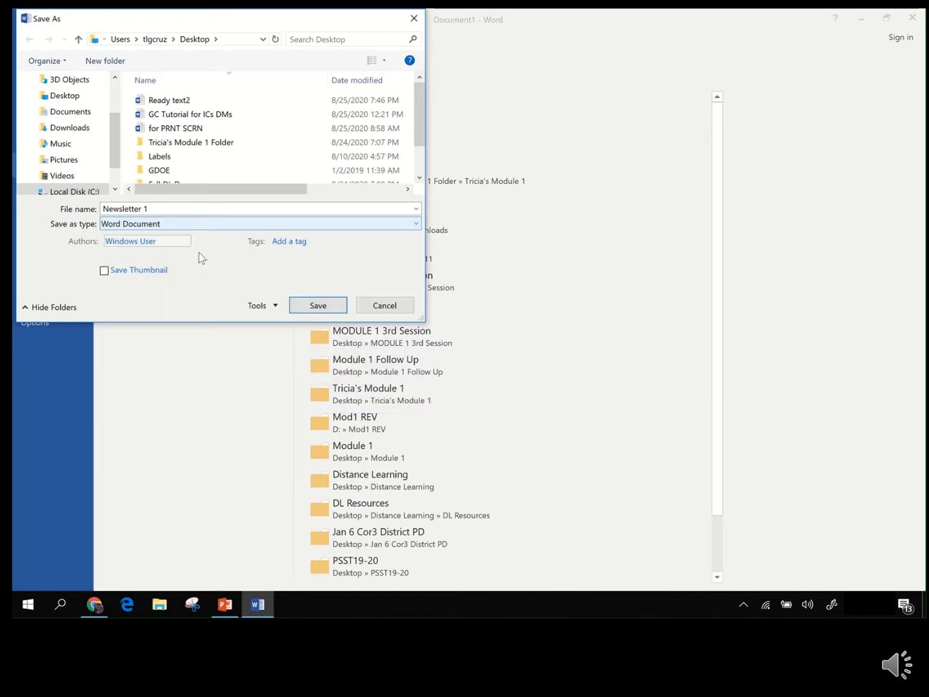
left_click(318, 305)
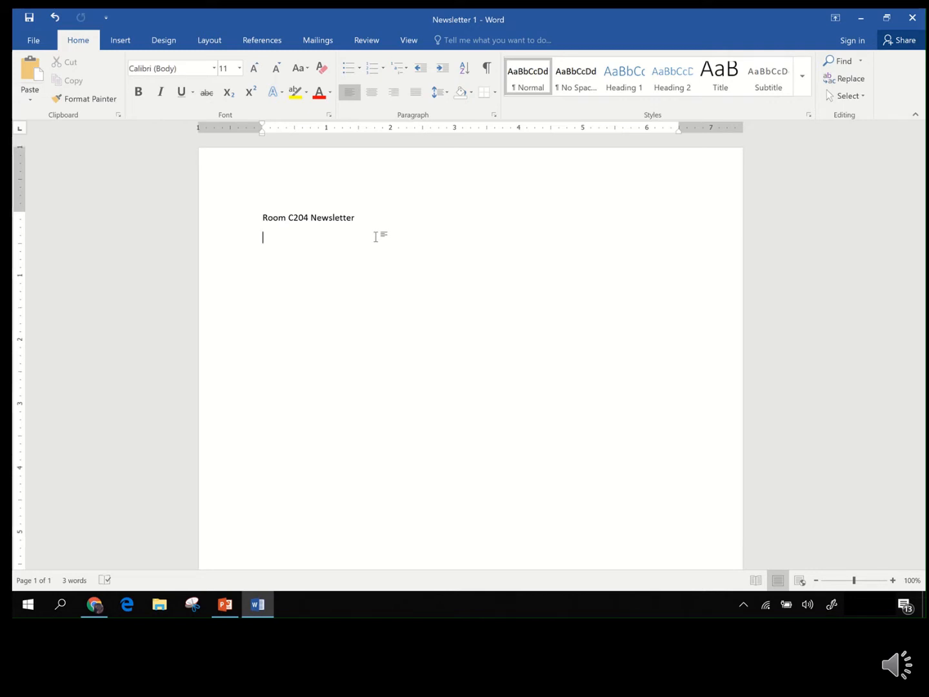
- Add a heading line introducing the teacher below the title, followed by the section headings "About Me" and "My Education"
key("Return")
type("-Meet Ms. Cruz-")
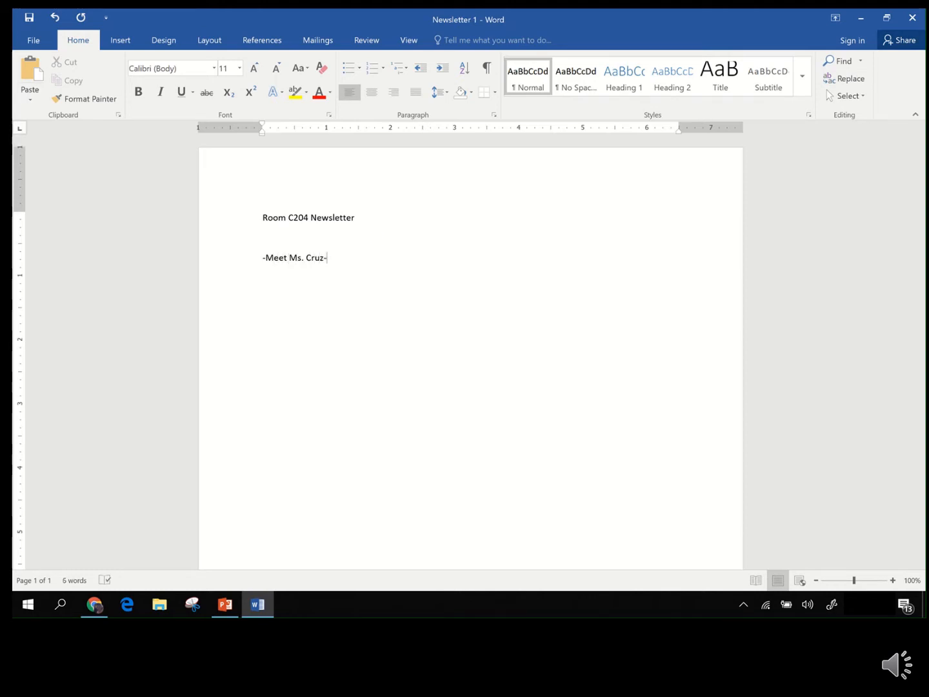
key("Return")
key("Return")
type("About Me")
key("Return")
key("Return")
type("My Education")
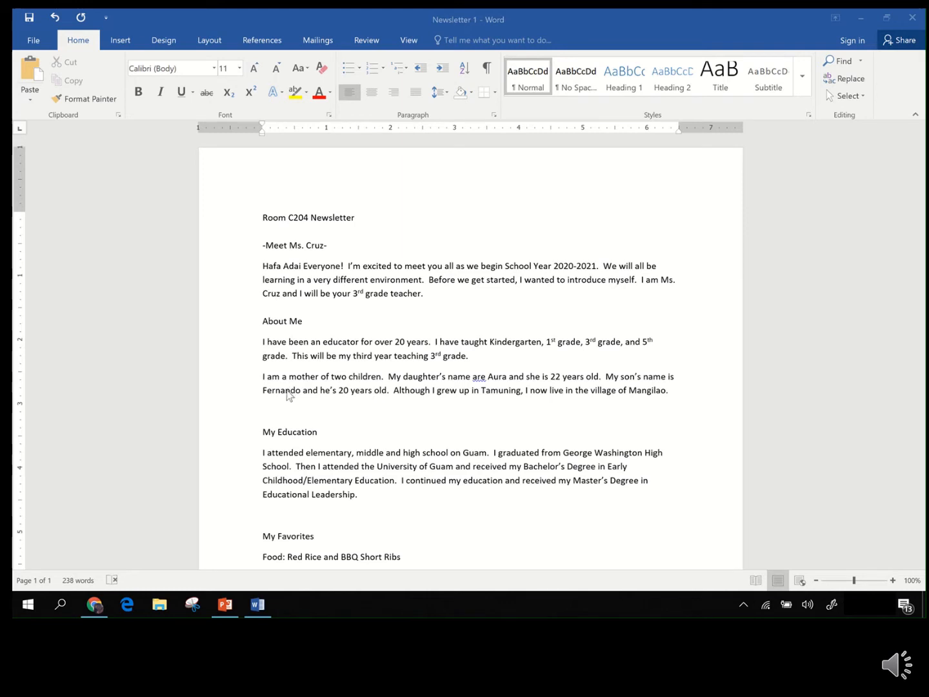
- Check the newsletter text through to the Contact Information section and save the document
scroll(313, 477, "down", 3)
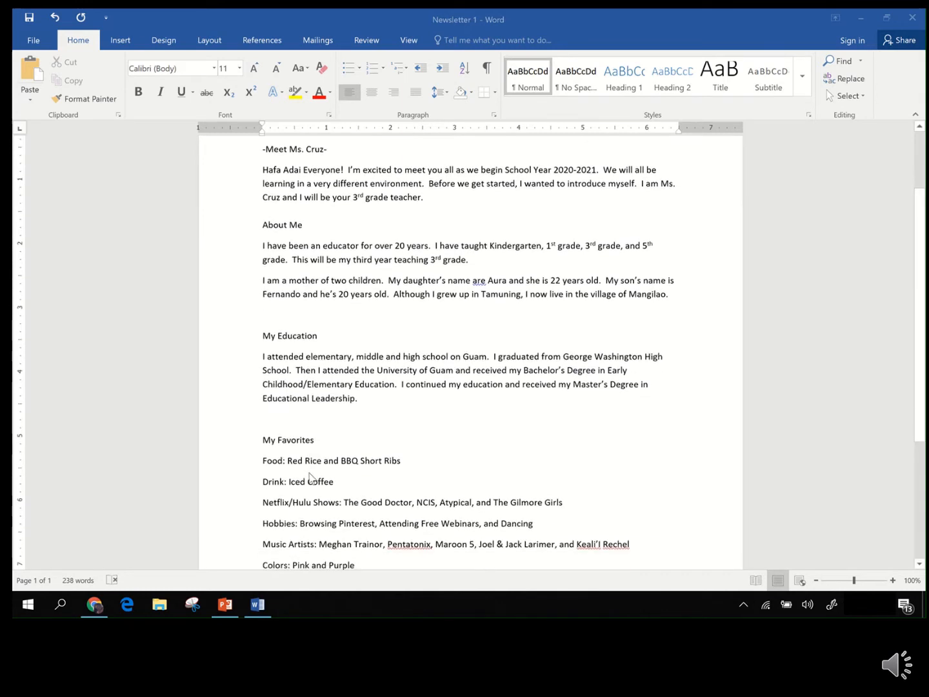
scroll(311, 477, "down", 1)
scroll(303, 478, "down", 2)
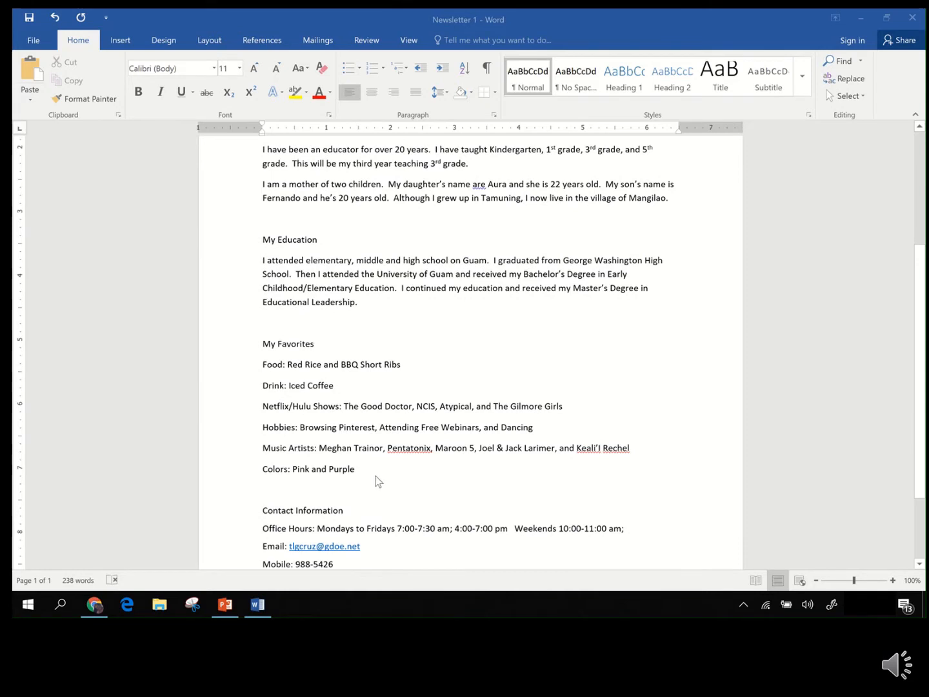
scroll(378, 481, "down", 1)
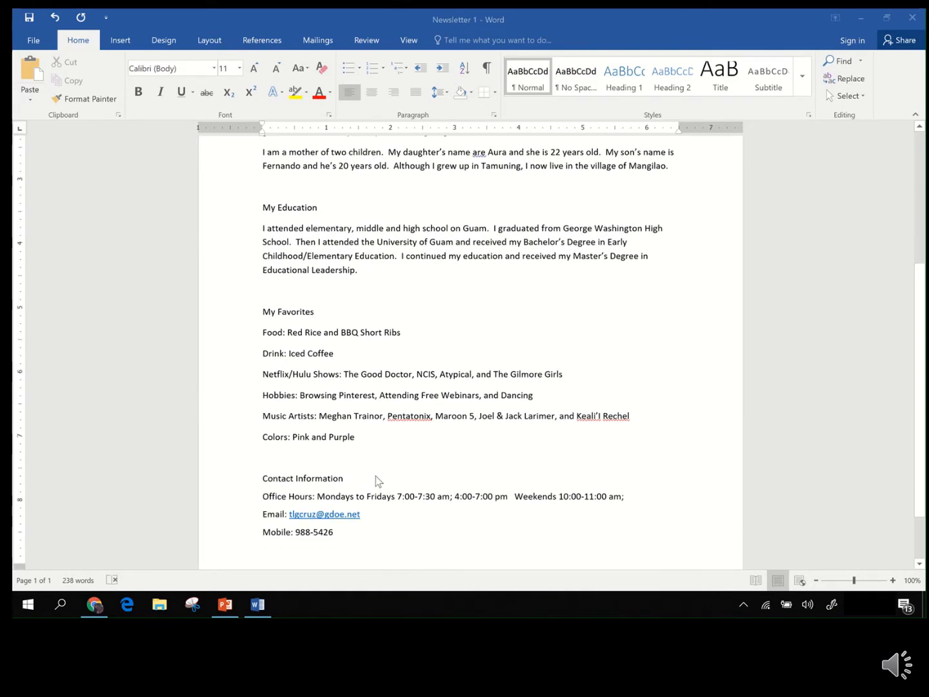
scroll(377, 480, "up", 1)
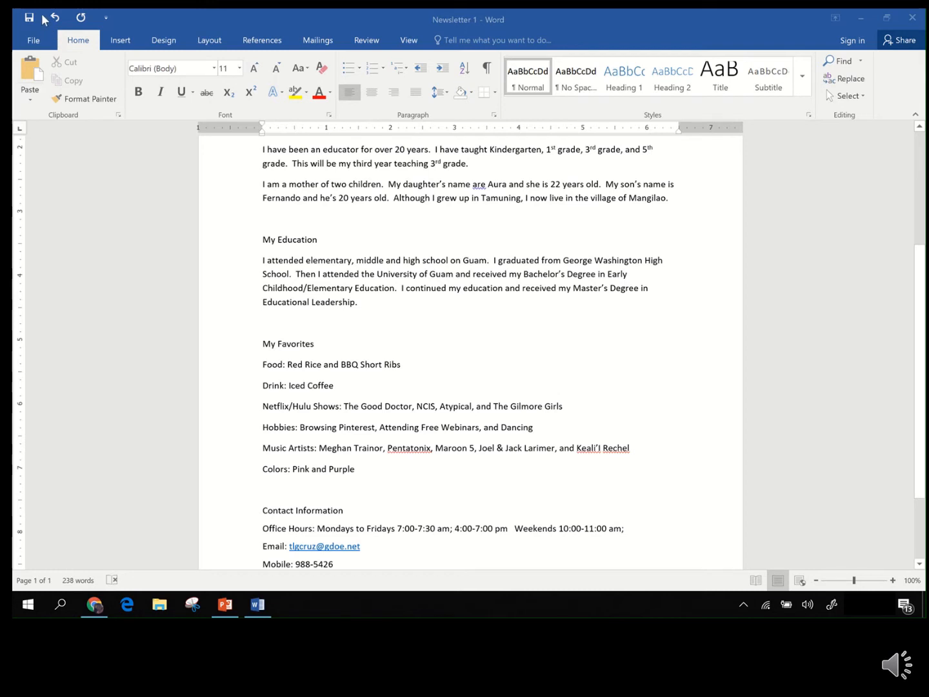
left_click(29, 19)
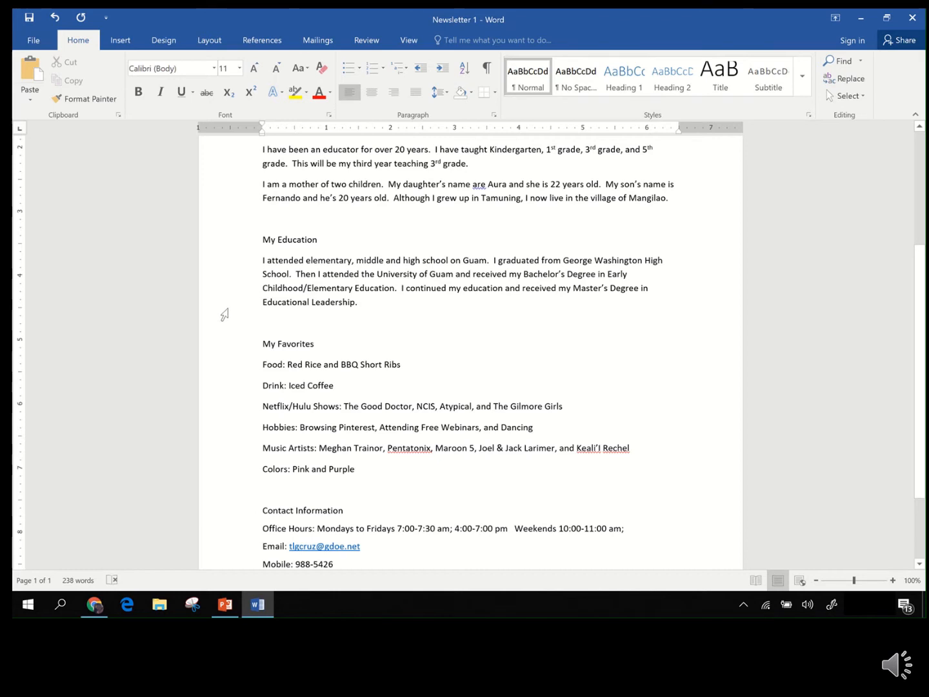
scroll(225, 314, "up", 5)
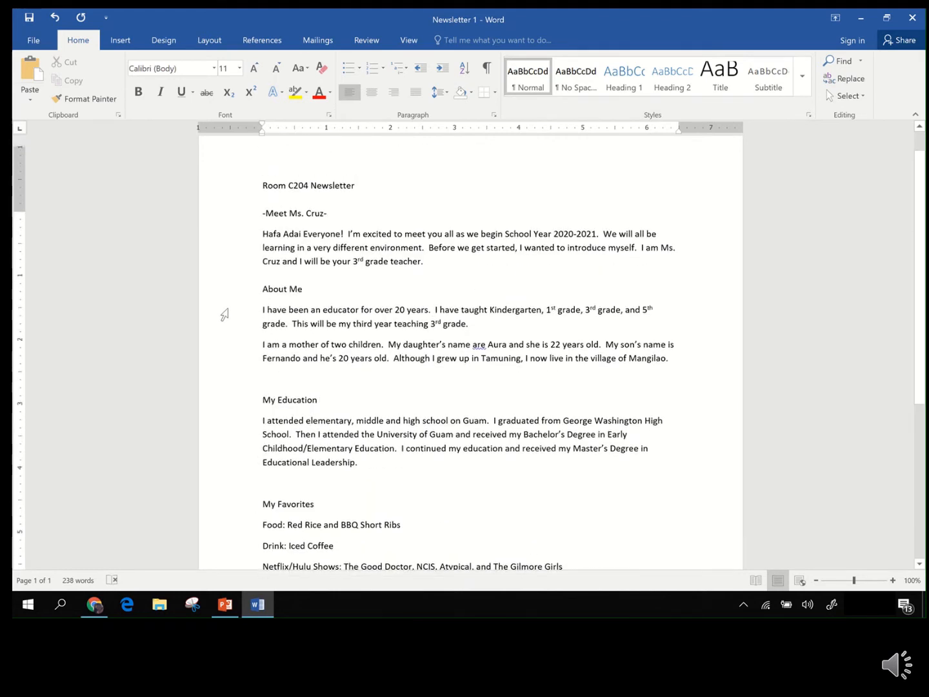
scroll(224, 314, "up", 1)
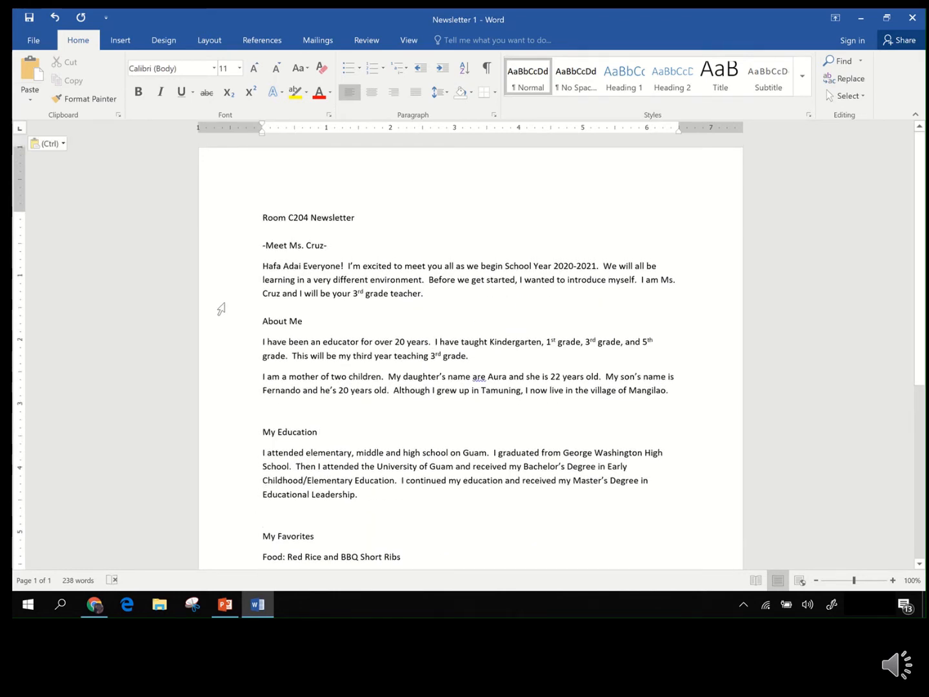
mouse_move(344, 20)
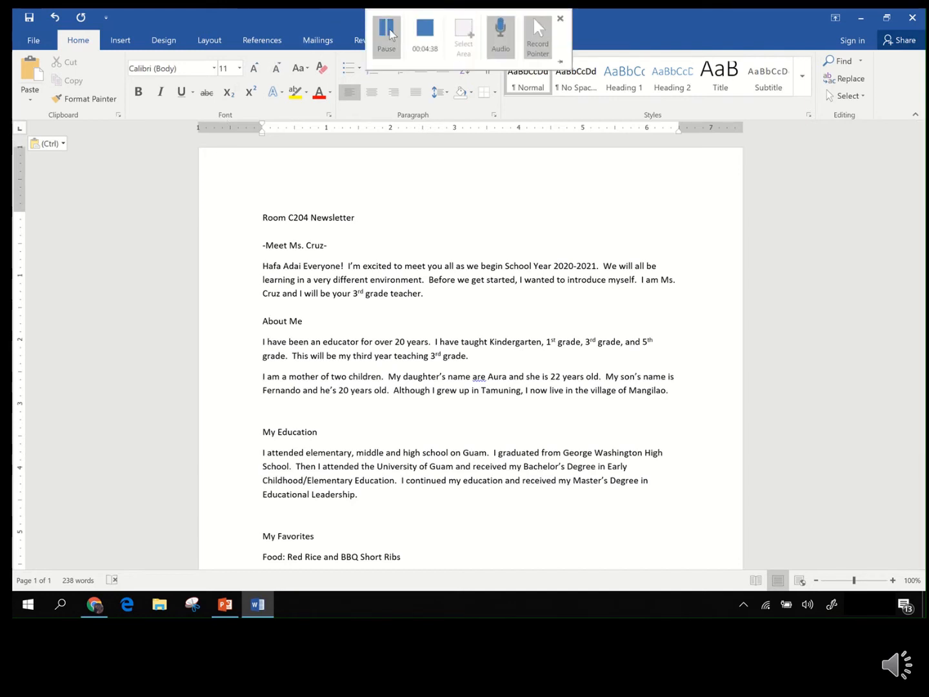
left_click(389, 32)
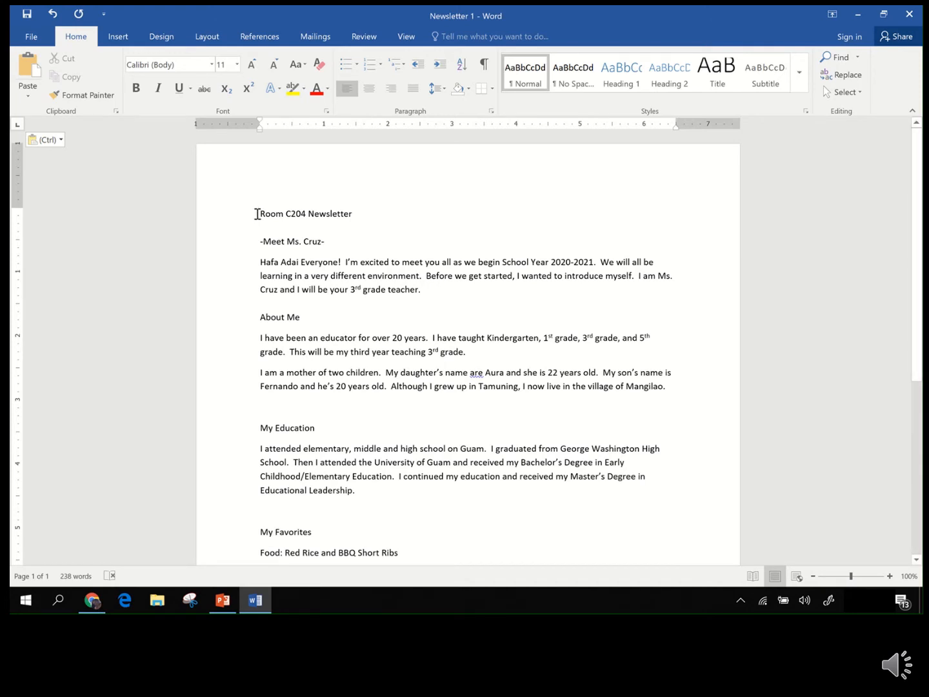
- Change the font color of the title "Room C204 Newsletter" to the medium blue theme color
left_click_drag(261, 213, 354, 216)
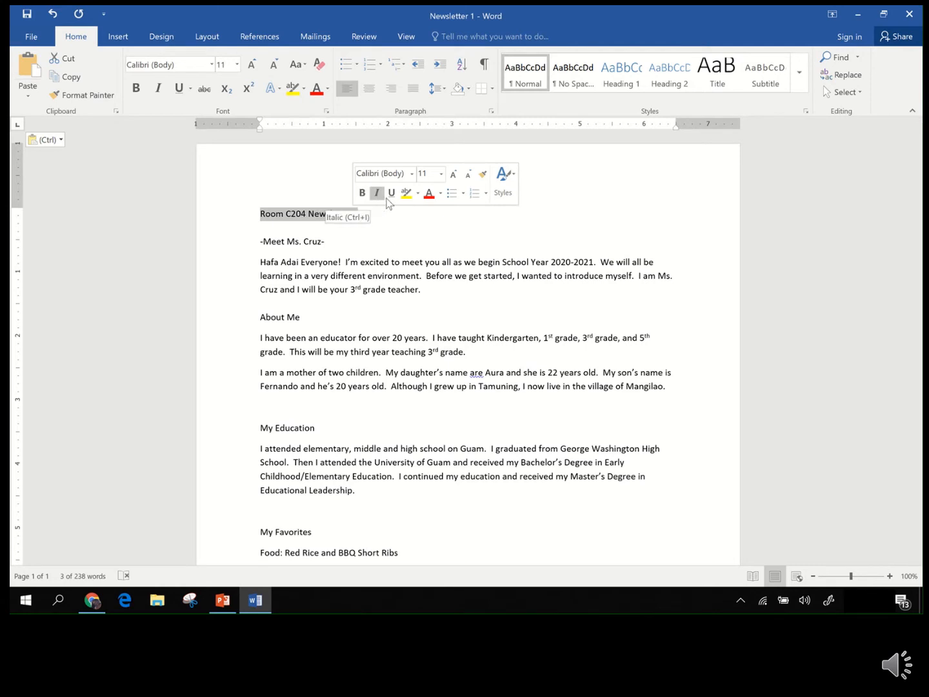
left_click(443, 195)
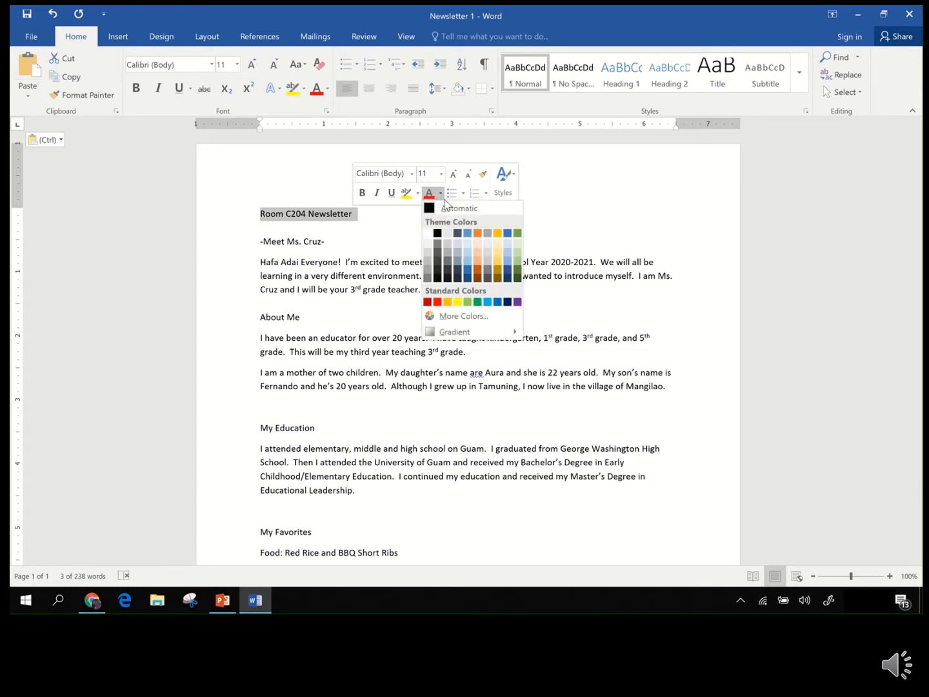
left_click(508, 233)
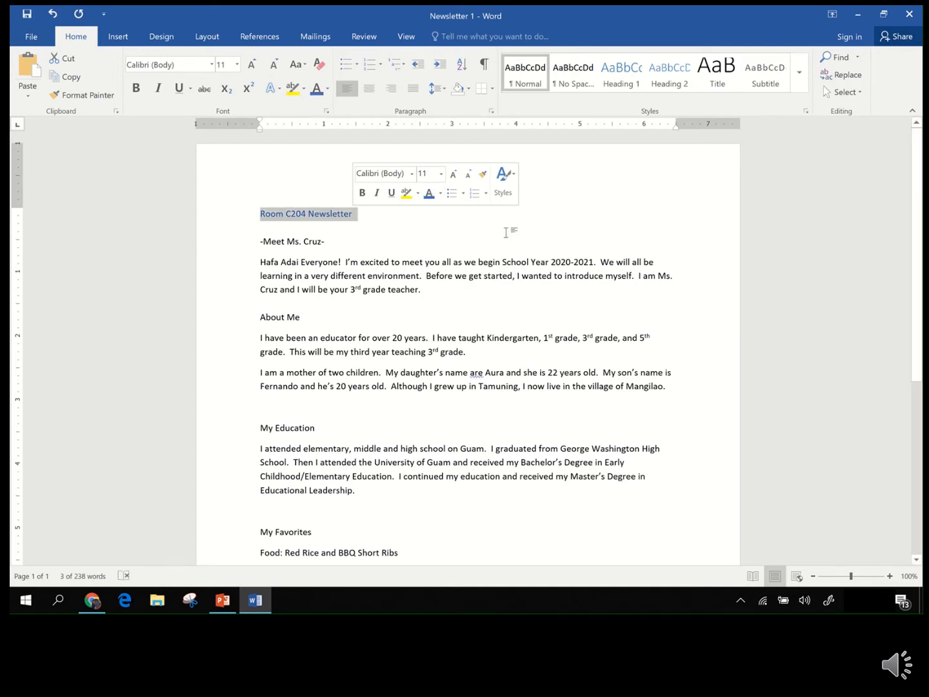
left_click(426, 223)
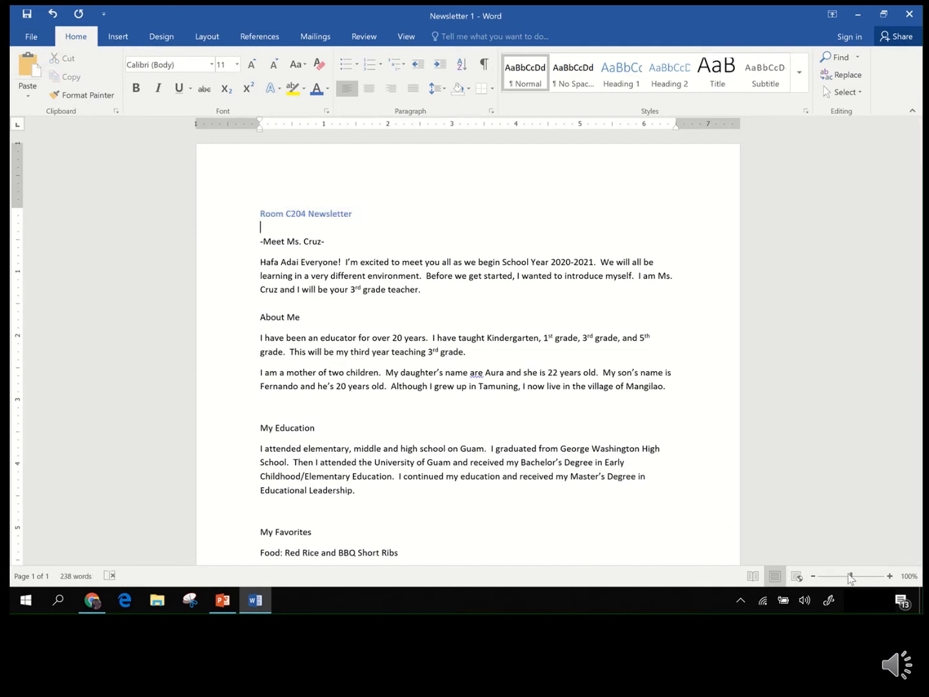
- Change the font color of the teacher introduction heading below the title to the darkest shade of the blue theme color
left_click(890, 576)
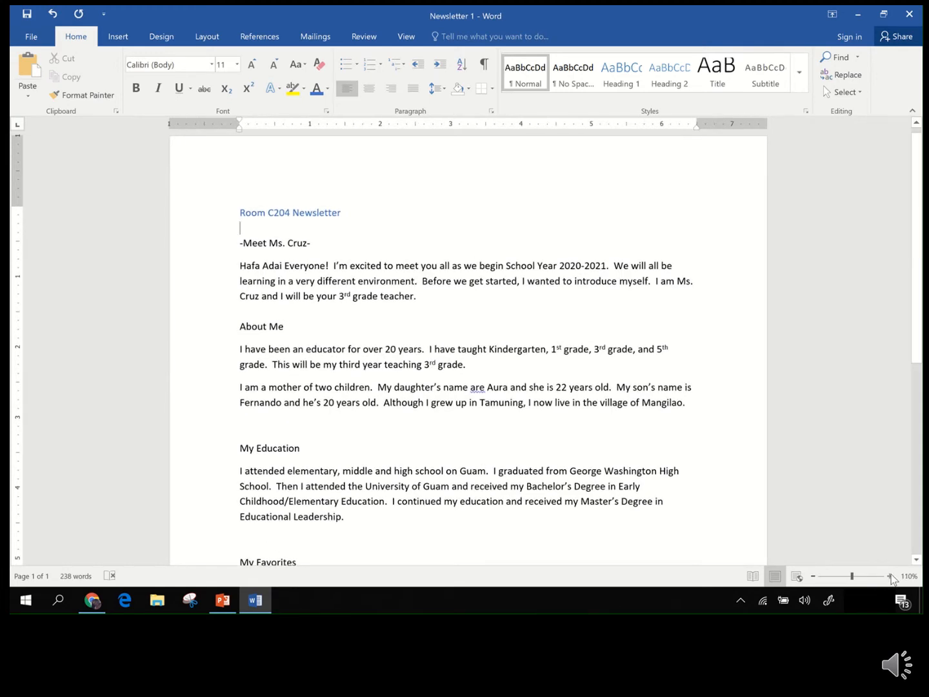
left_click(889, 575)
left_click(890, 575)
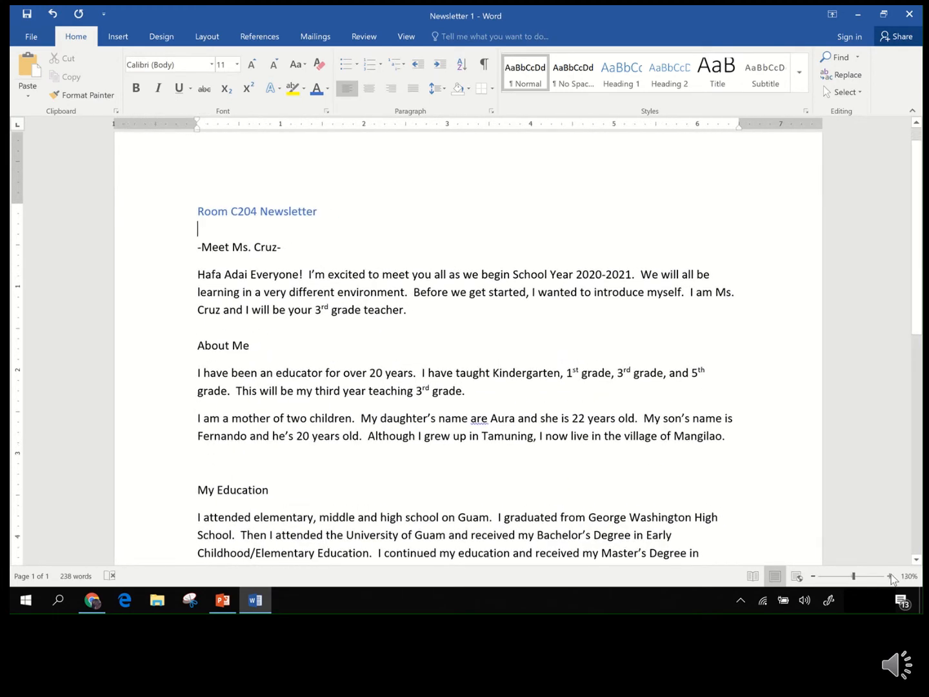
left_click(890, 575)
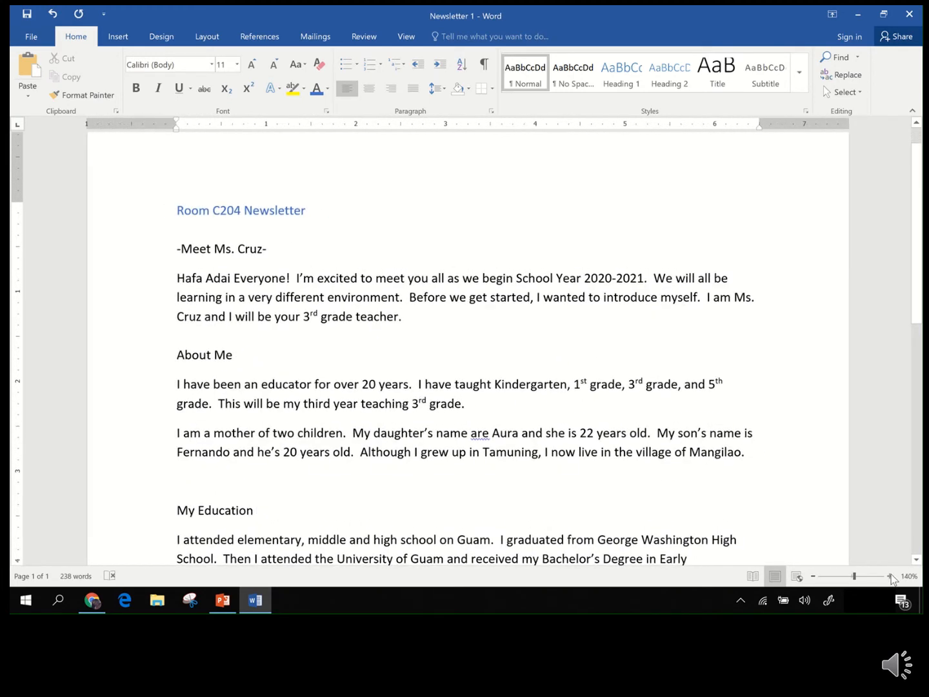
left_click(889, 575)
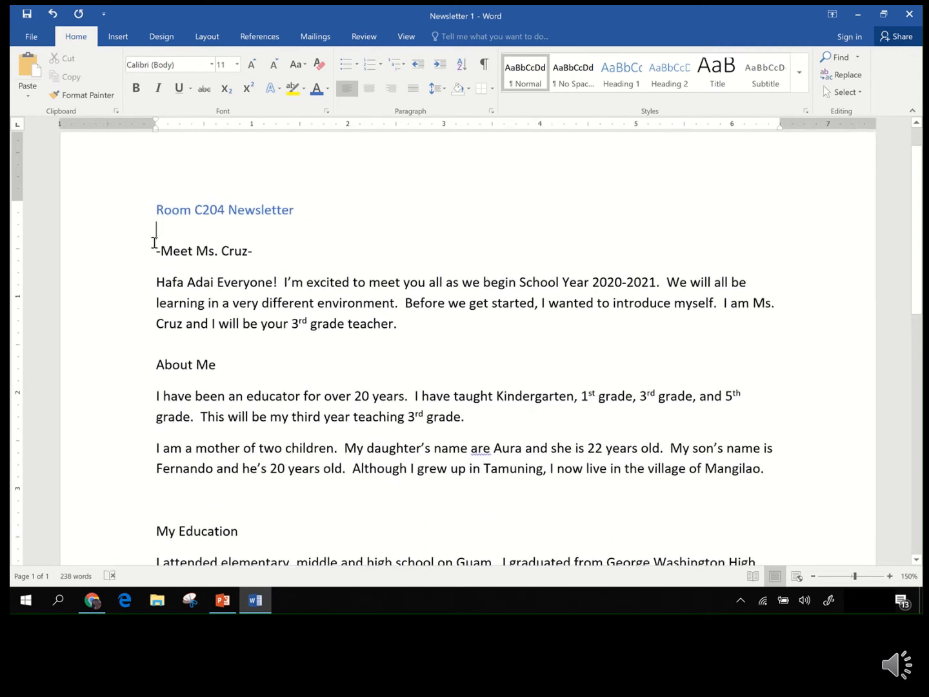
left_click_drag(155, 251, 260, 251)
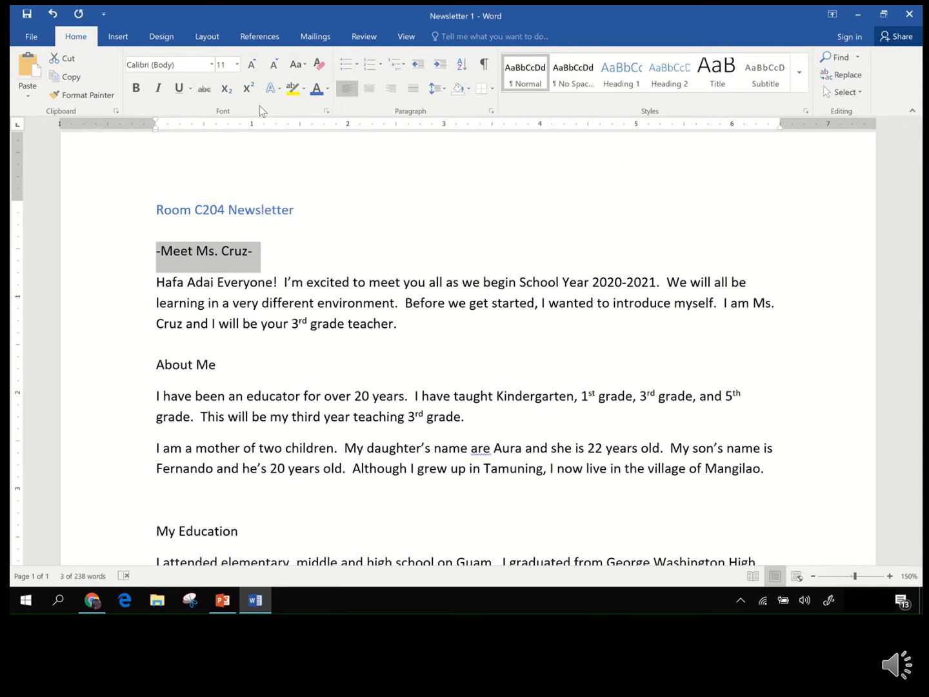
left_click(327, 89)
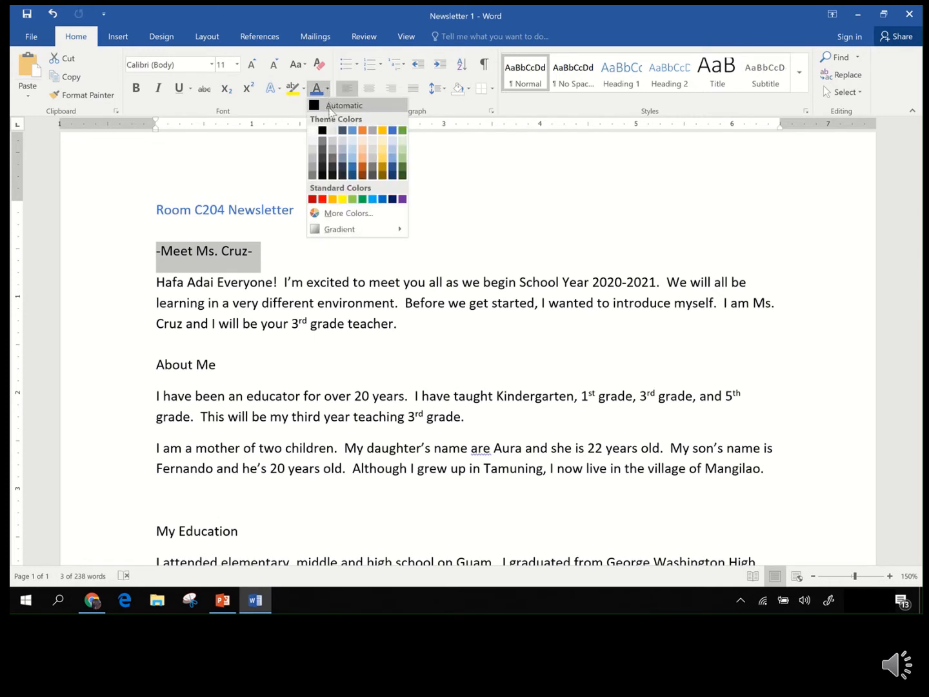
left_click(393, 175)
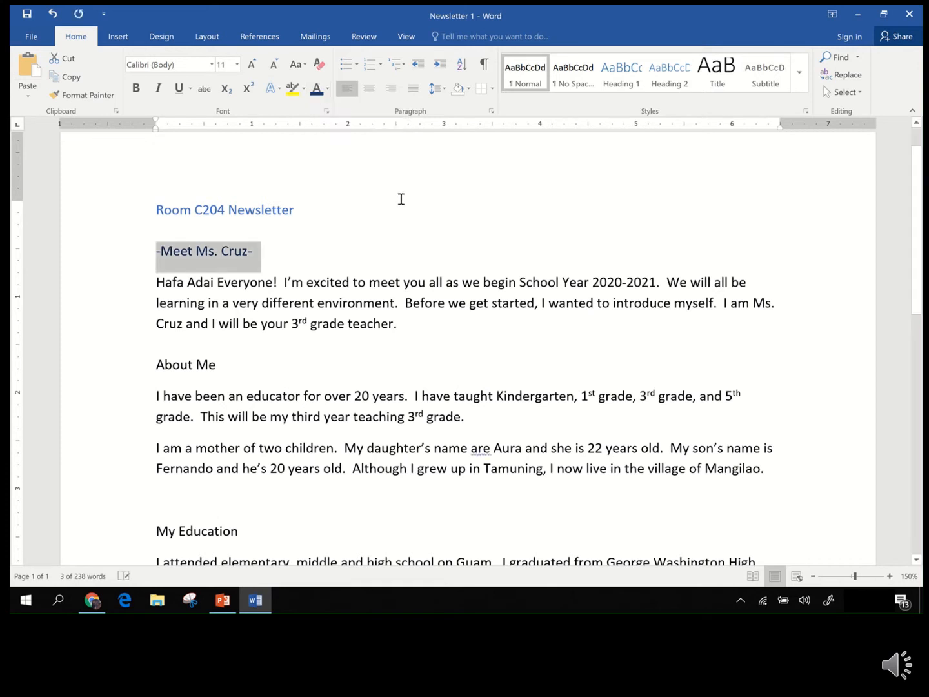
left_click(396, 255)
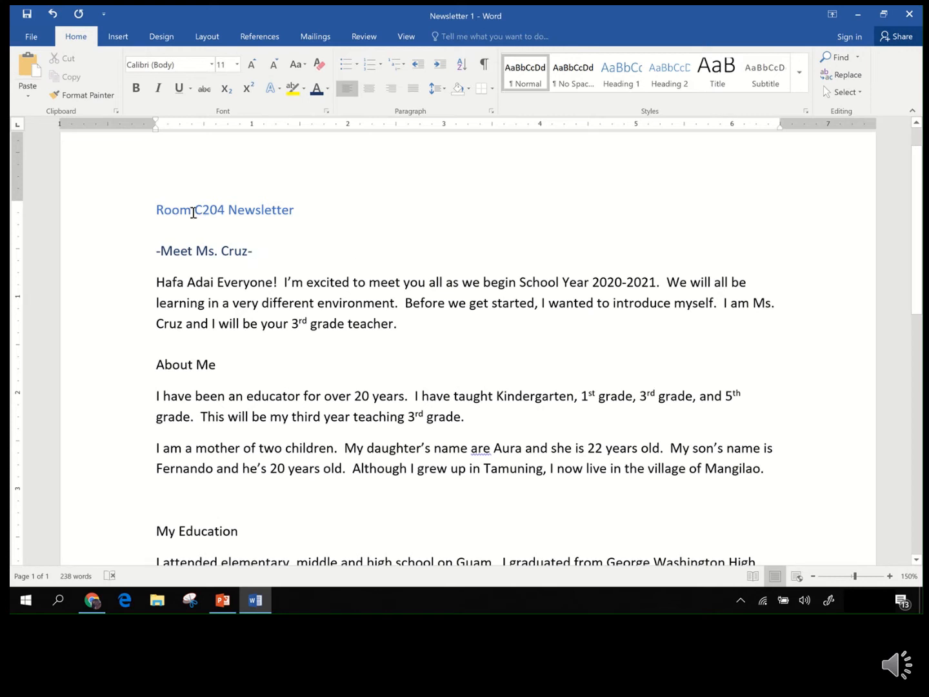
- Center the newsletter title and the teacher introduction heading below it on the page
left_click_drag(155, 213, 297, 211)
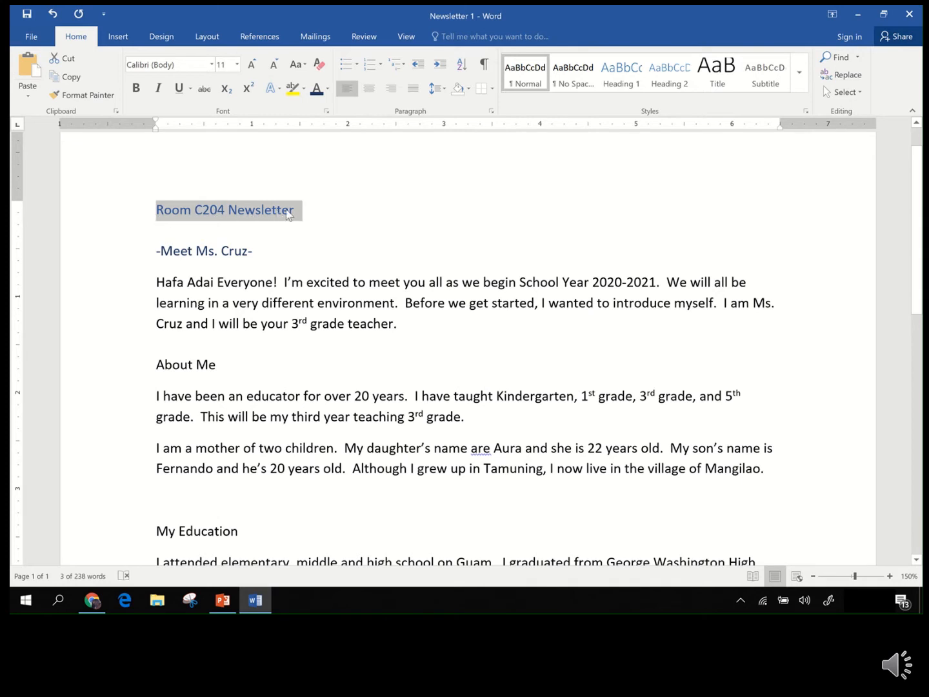
left_click(373, 95)
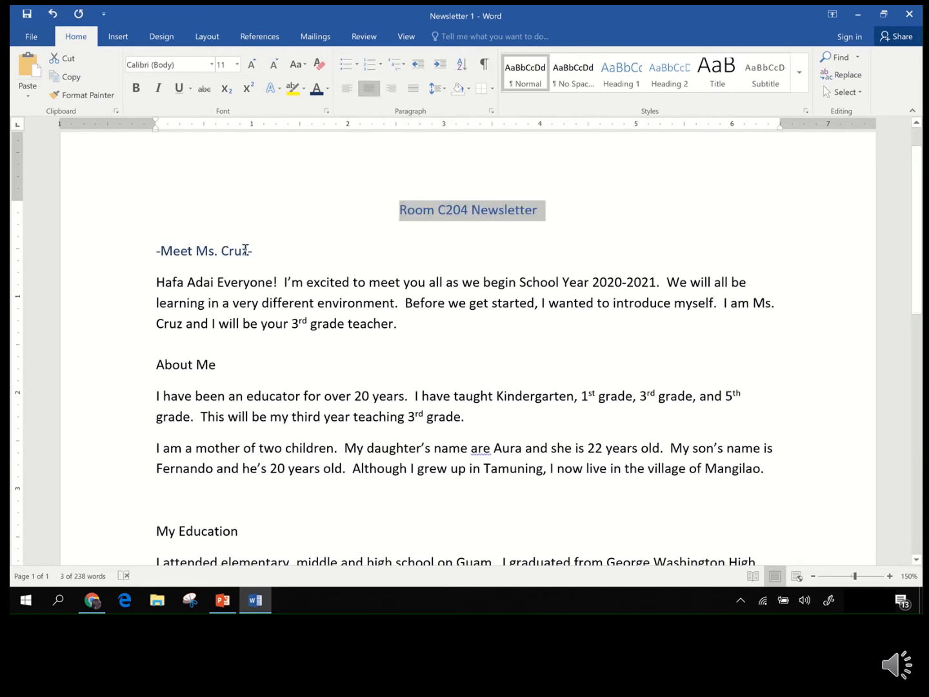
left_click_drag(257, 252, 157, 253)
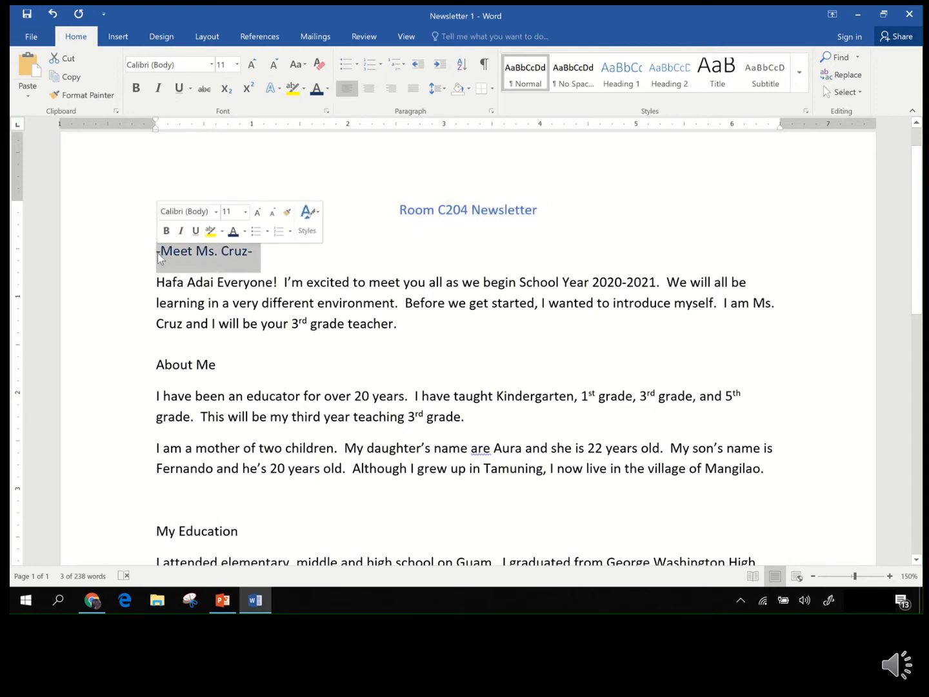
left_click(369, 88)
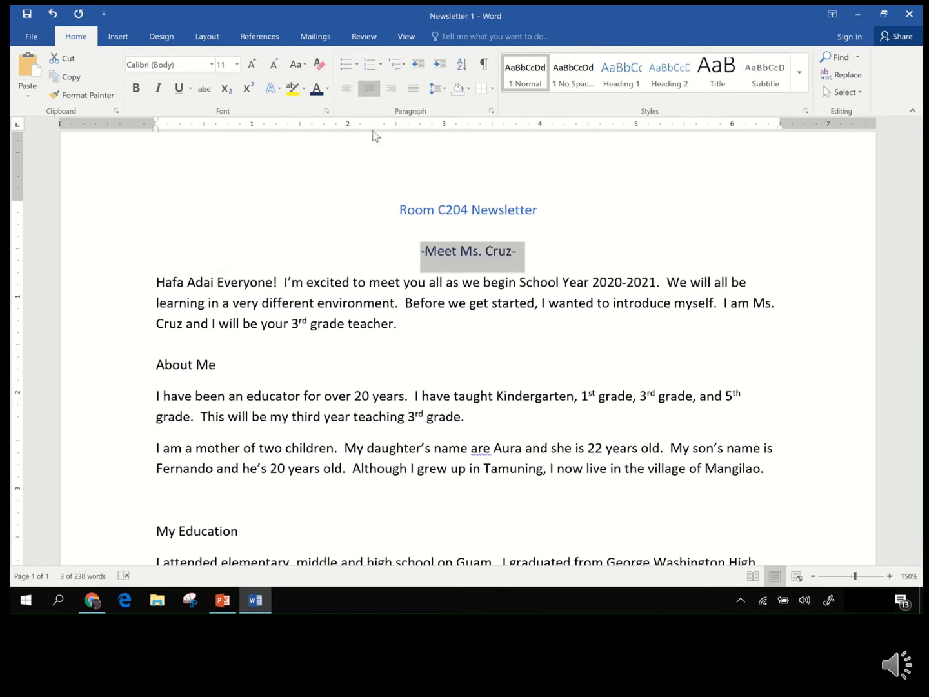
left_click_drag(232, 365, 142, 372)
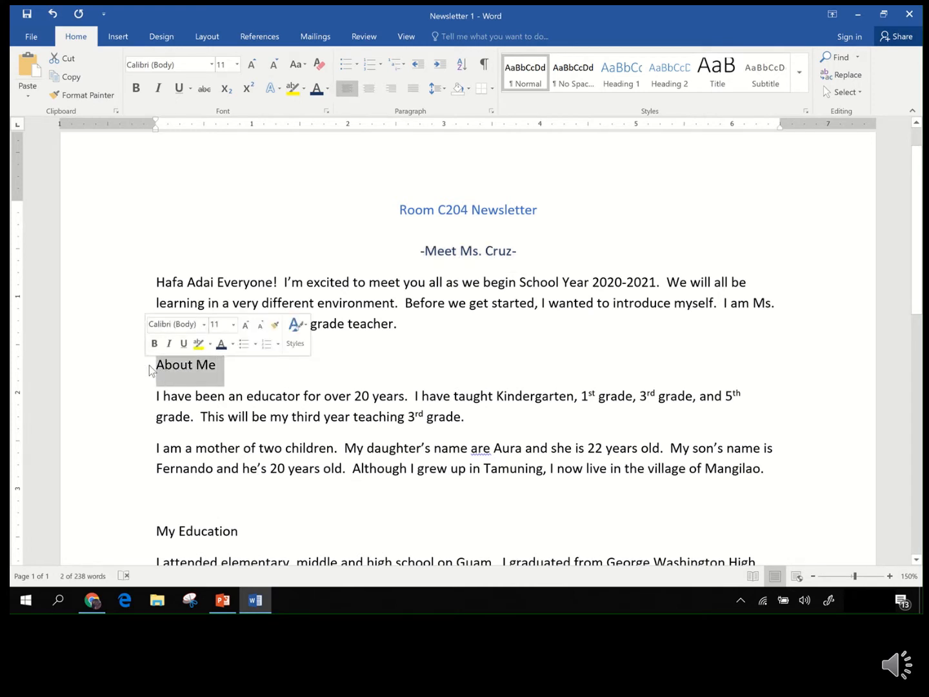
mouse_move(371, 4)
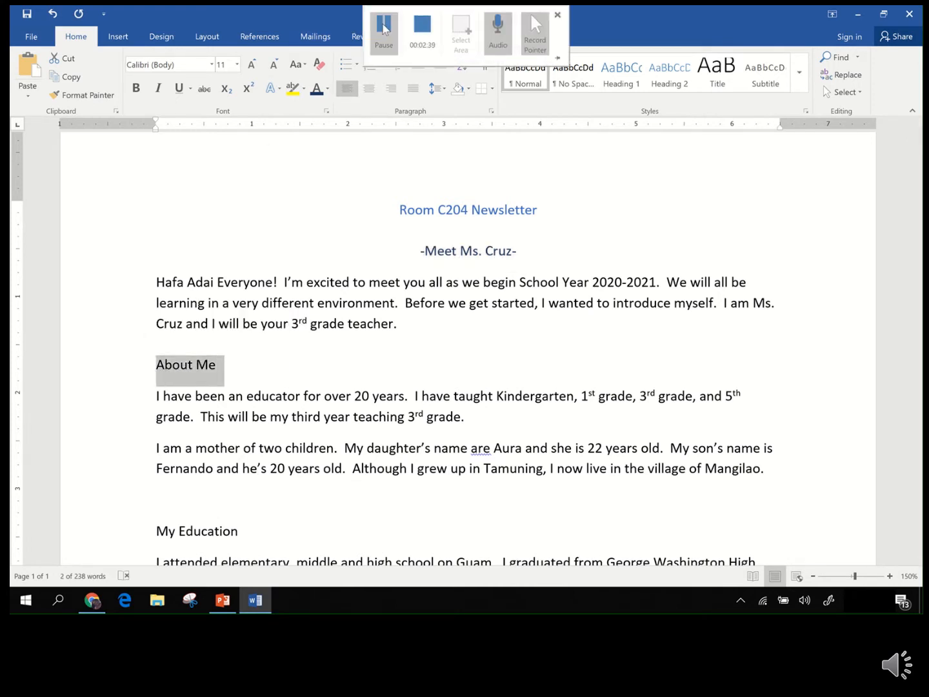
left_click(383, 26)
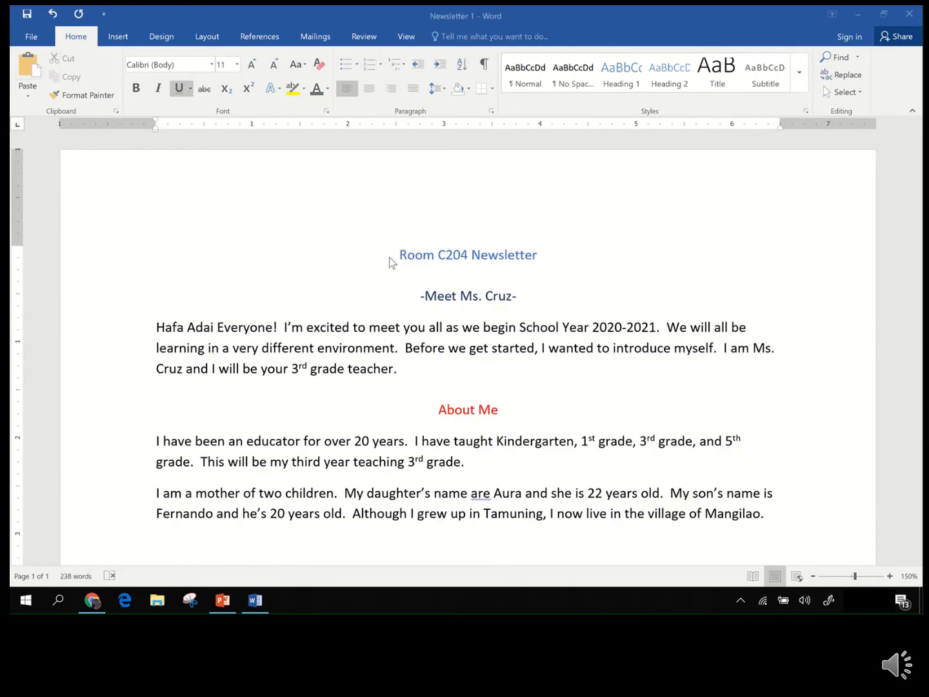
- Review the colors and centering of the section headings from the newsletter title through Contact Information
scroll(389, 257, "down", 1)
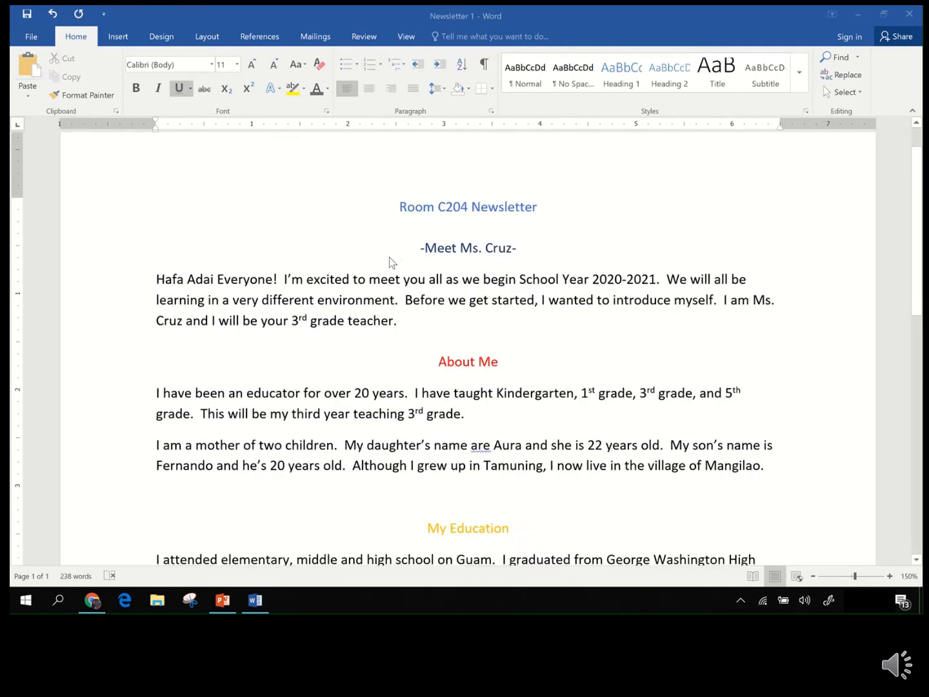
scroll(389, 257, "down", 1)
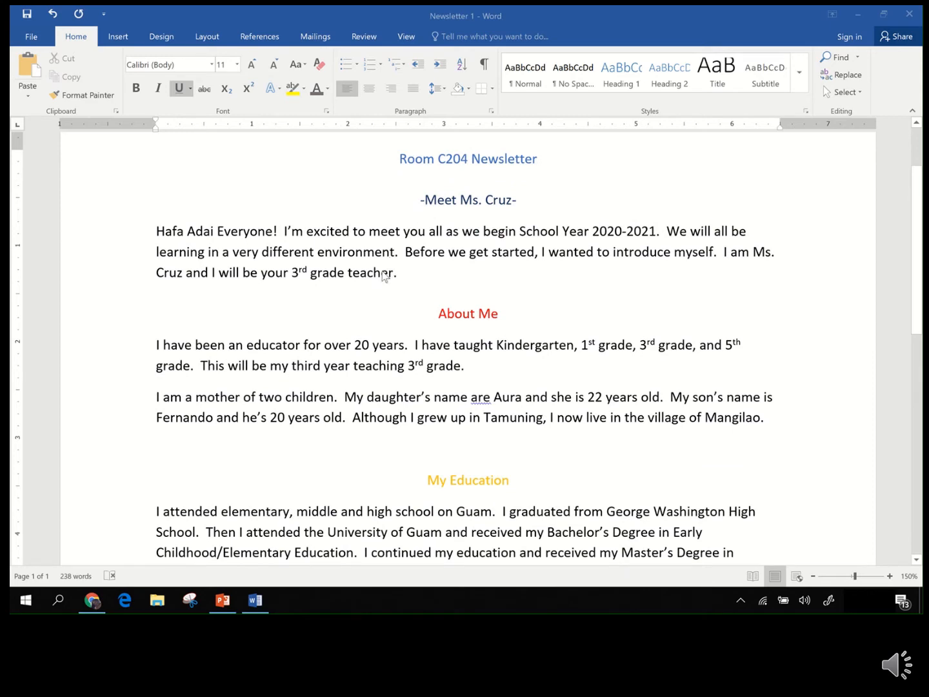
scroll(387, 285, "down", 1)
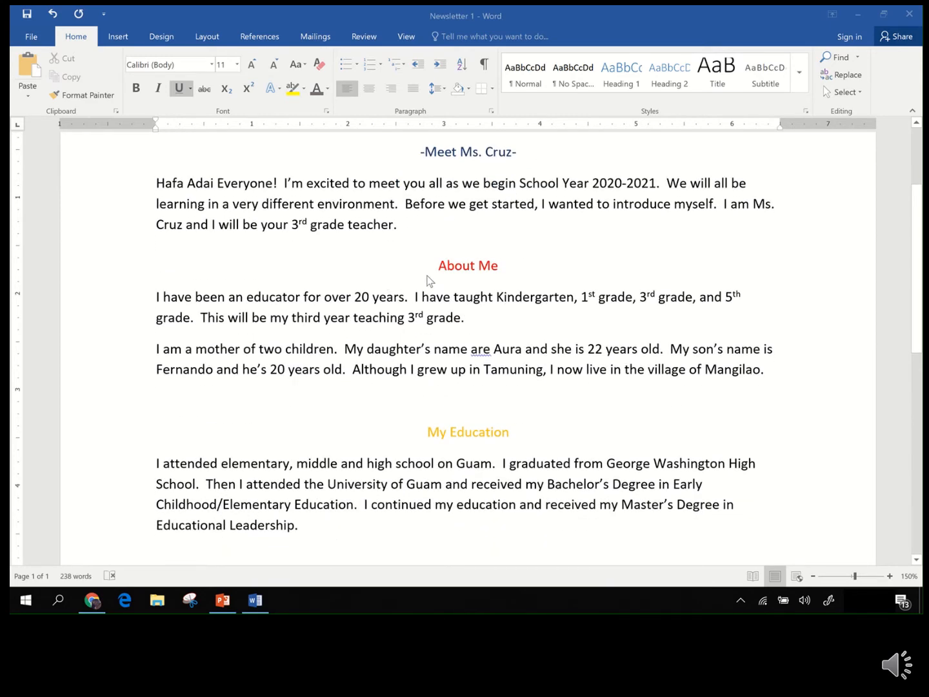
scroll(433, 312, "down", 2)
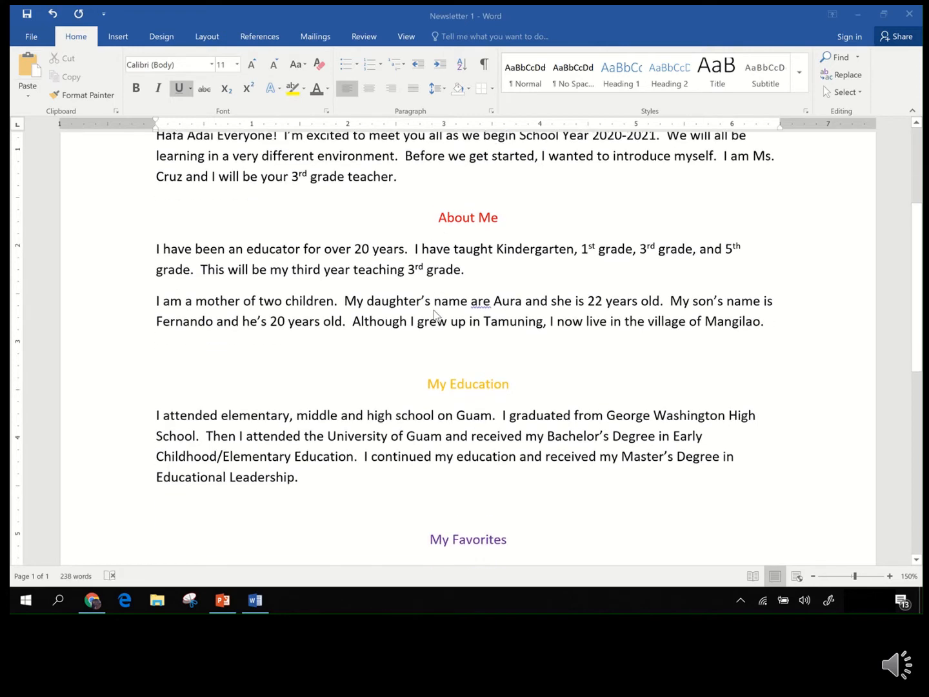
scroll(433, 310, "down", 1)
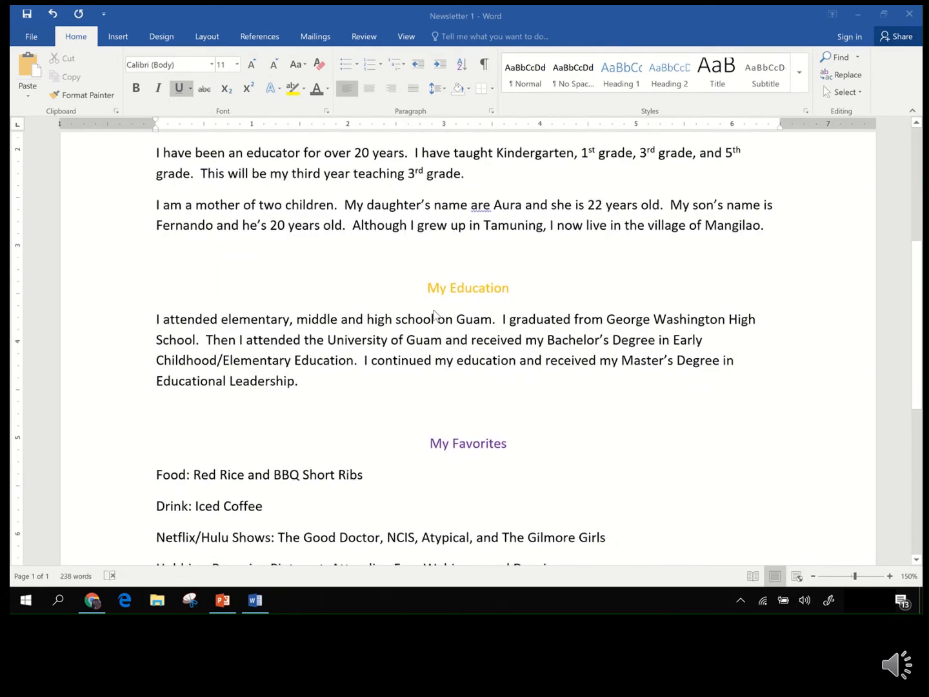
scroll(433, 315, "down", 3)
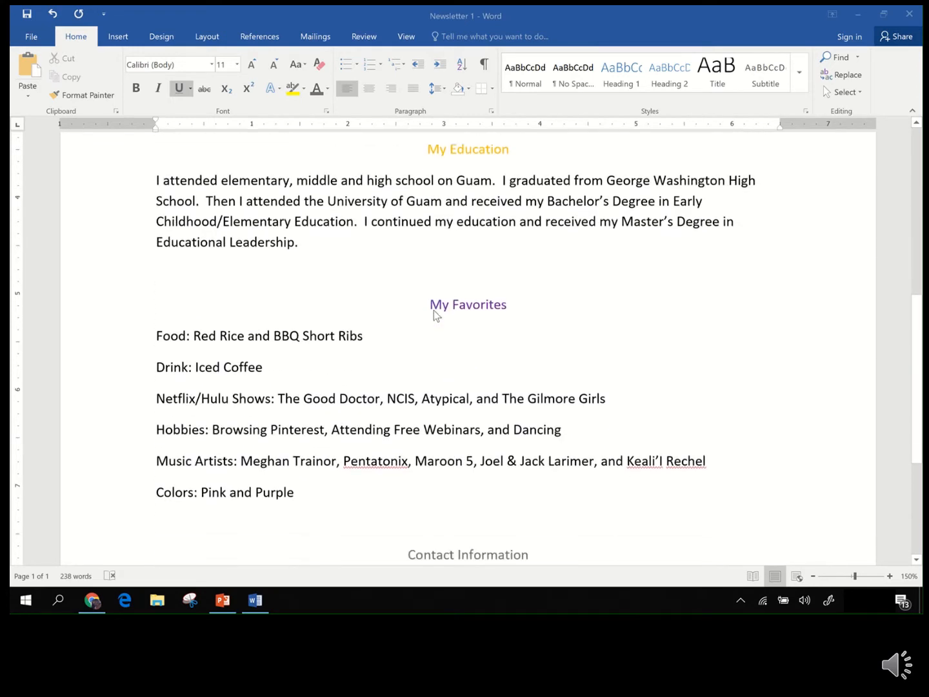
scroll(433, 311, "down", 2)
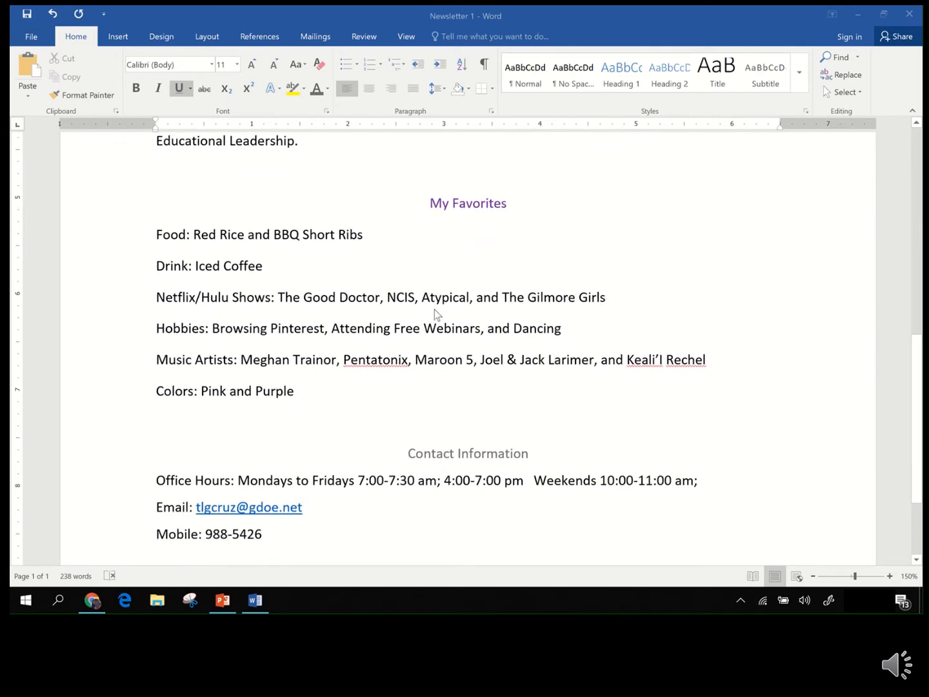
scroll(434, 309, "up", 4)
scroll(434, 312, "up", 2)
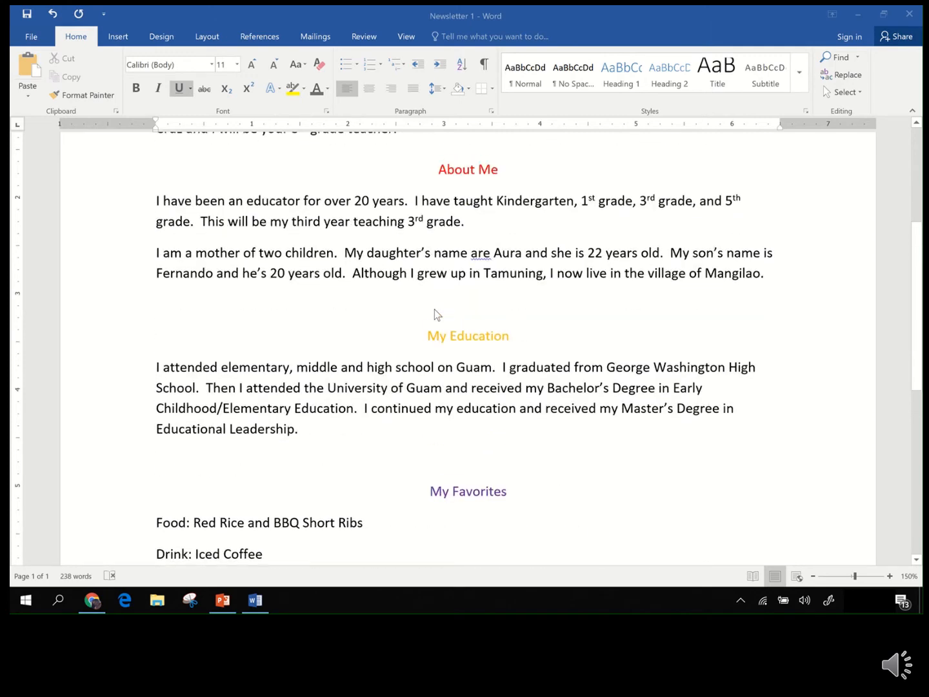
scroll(434, 312, "up", 2)
scroll(434, 311, "up", 3)
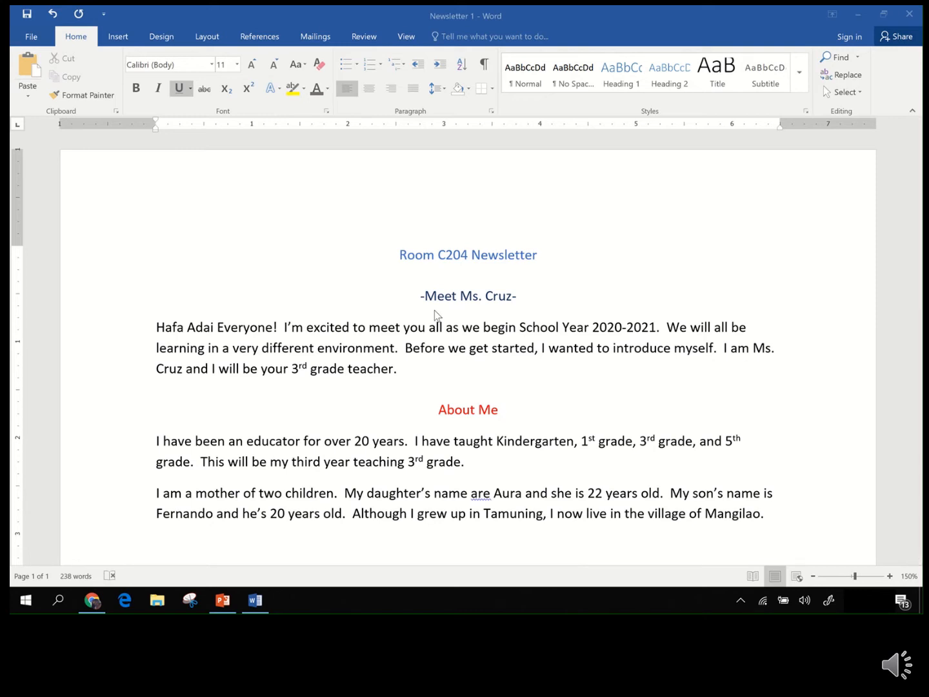
- Change the title "Room C204 Newsletter" to the Cooper Black font at size 24
left_click(401, 258)
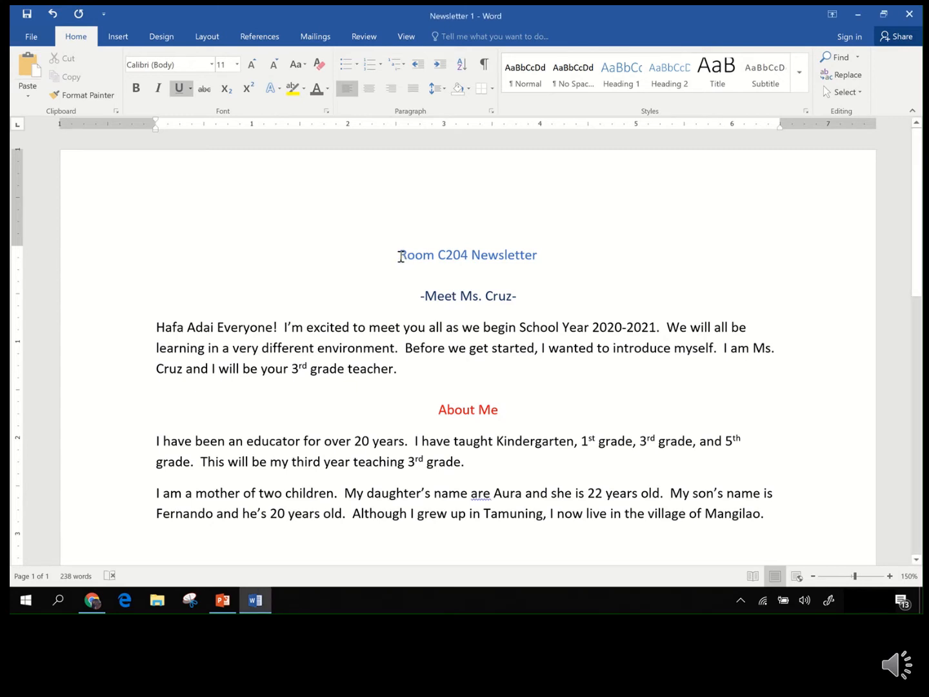
left_click_drag(401, 257, 545, 259)
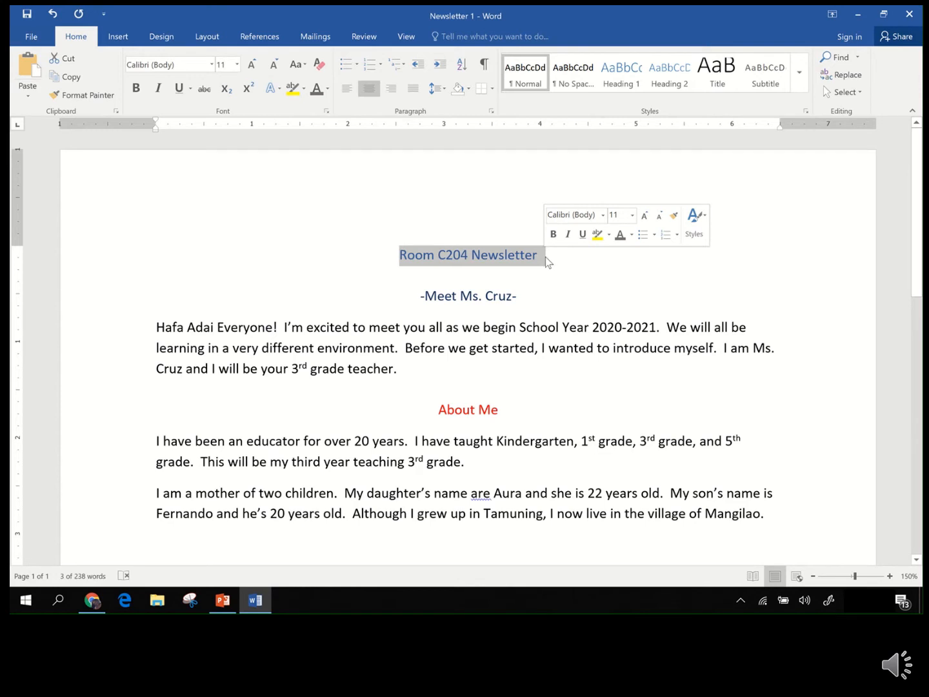
left_click(604, 215)
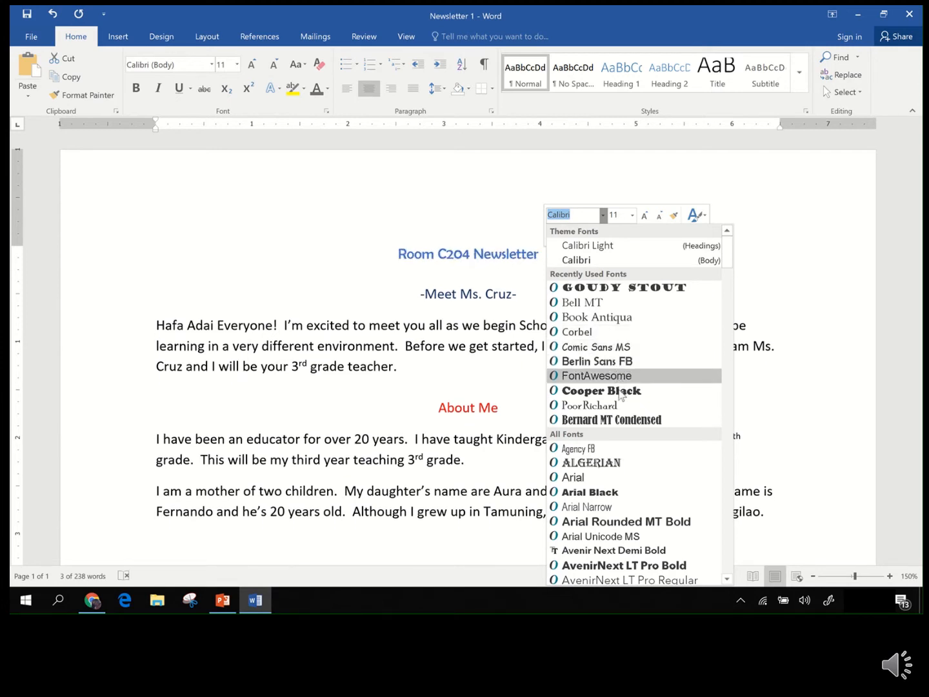
left_click(618, 393)
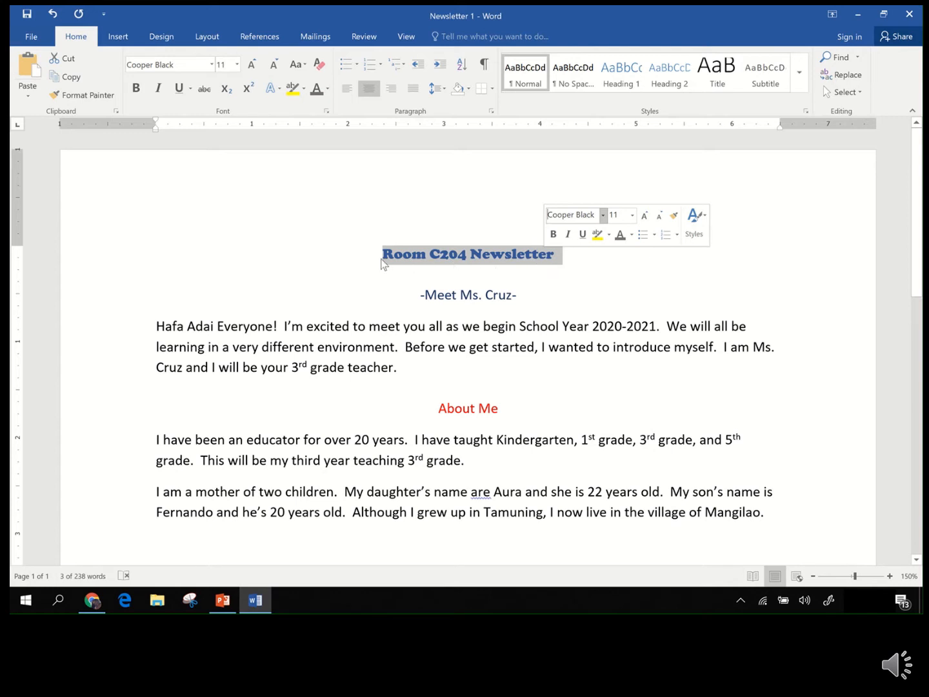
left_click(633, 215)
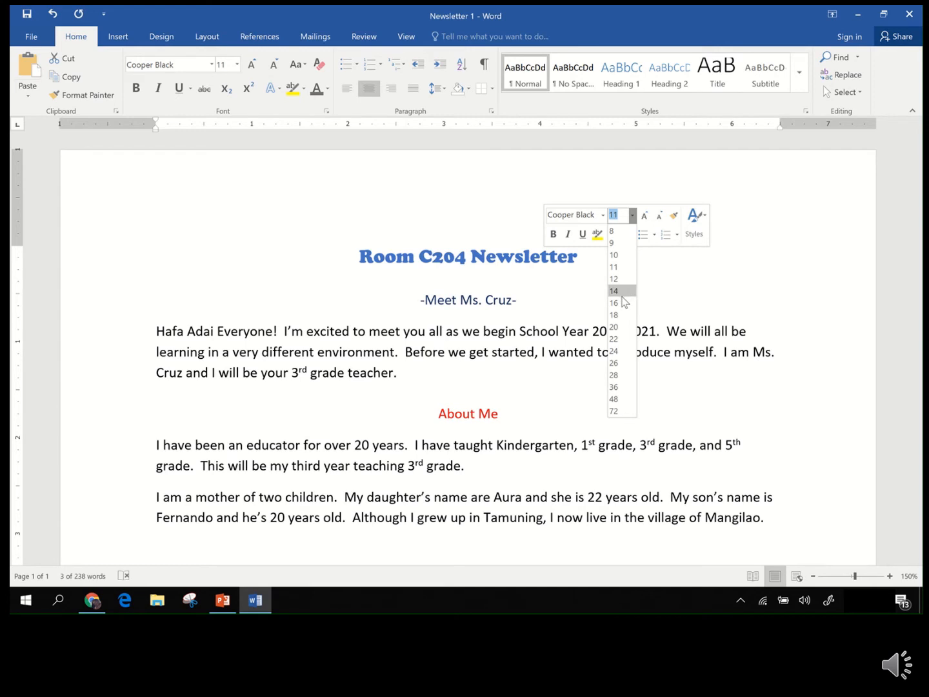
left_click(614, 351)
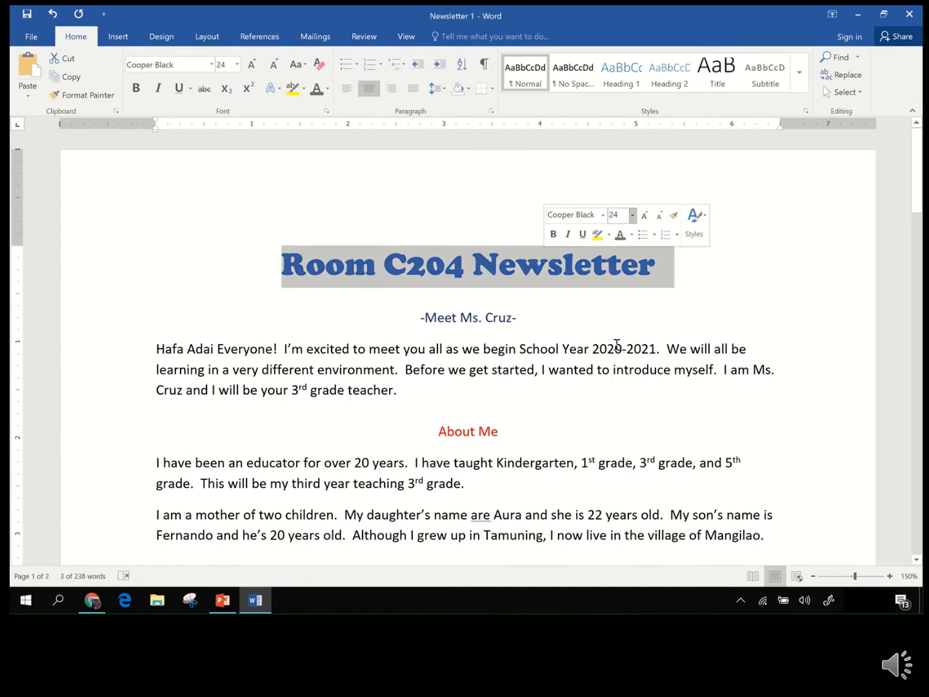
- Change the teacher introduction heading and the welcome paragraph below it to the Book Antiqua font
left_click(420, 318)
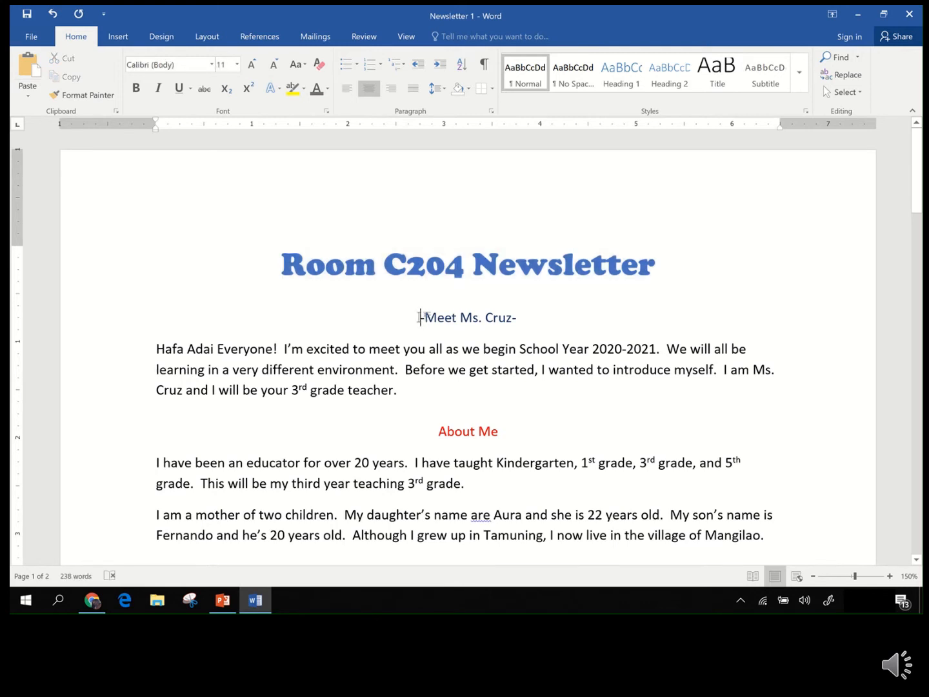
left_click_drag(424, 320, 452, 392)
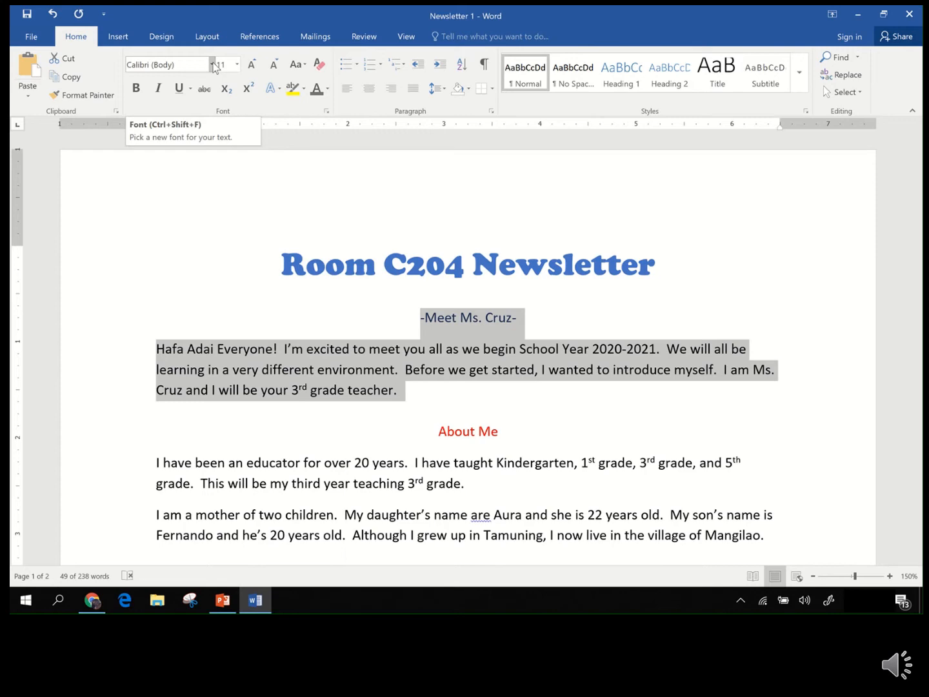
left_click(212, 64)
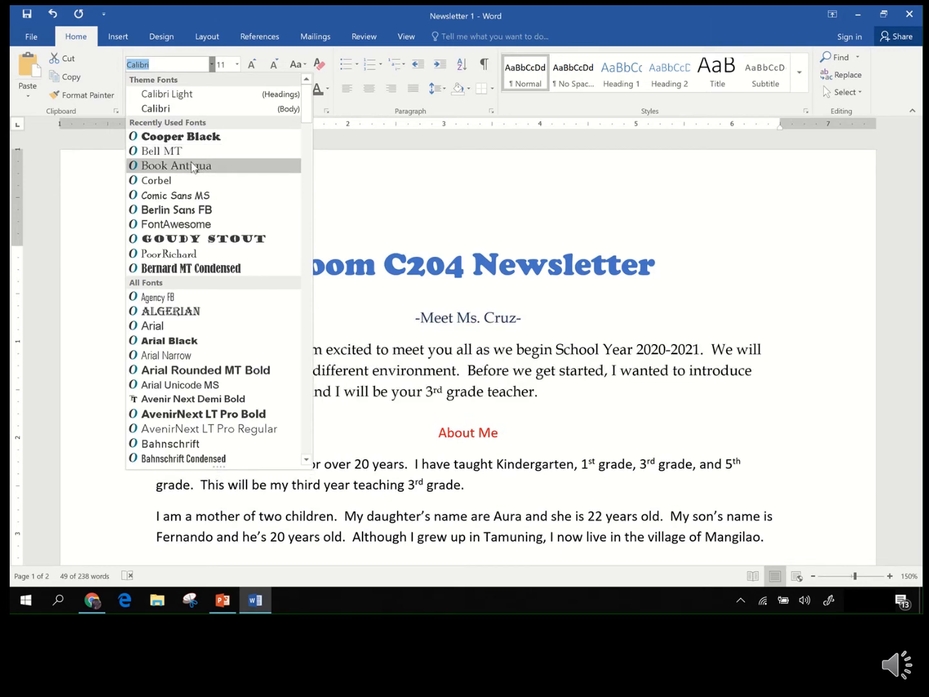
left_click(194, 166)
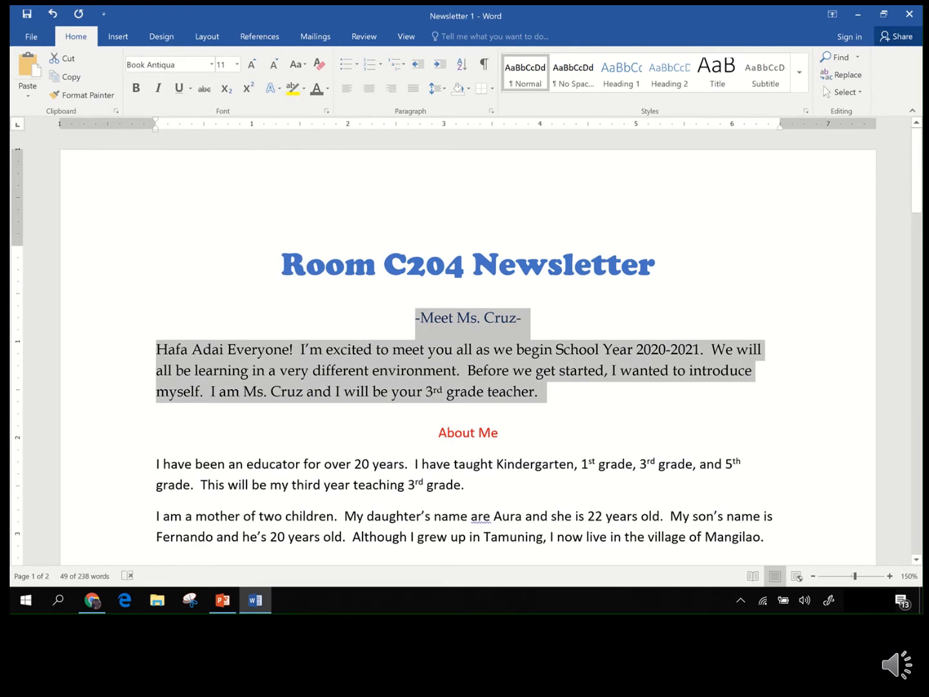
- Change the "About Me" heading and its two paragraphs to the Comic Sans MS font
left_click(438, 432)
scroll(423, 436, "down", 2)
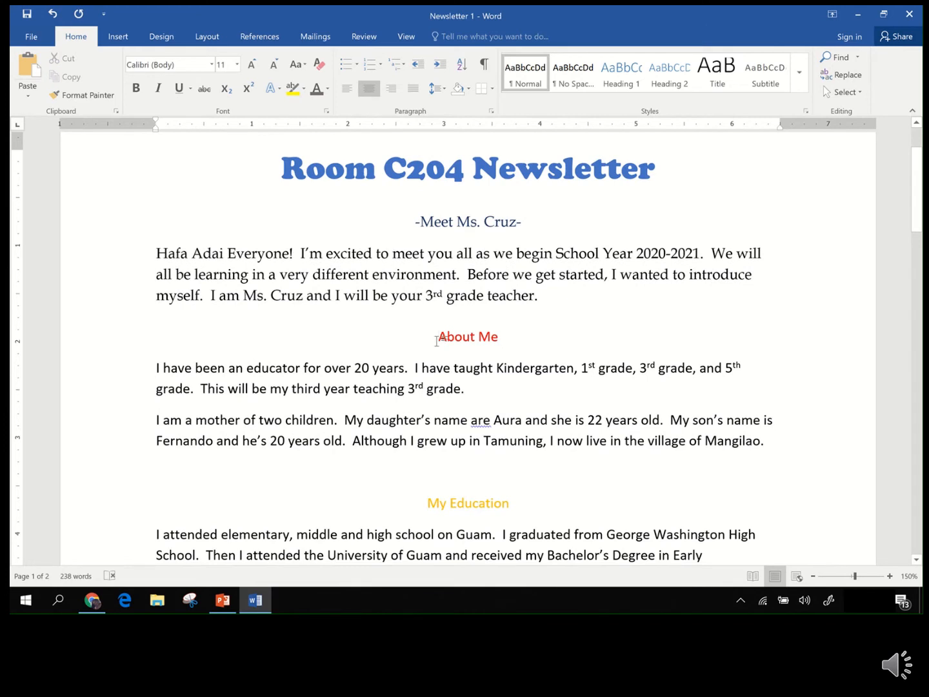
left_click_drag(477, 348, 769, 440)
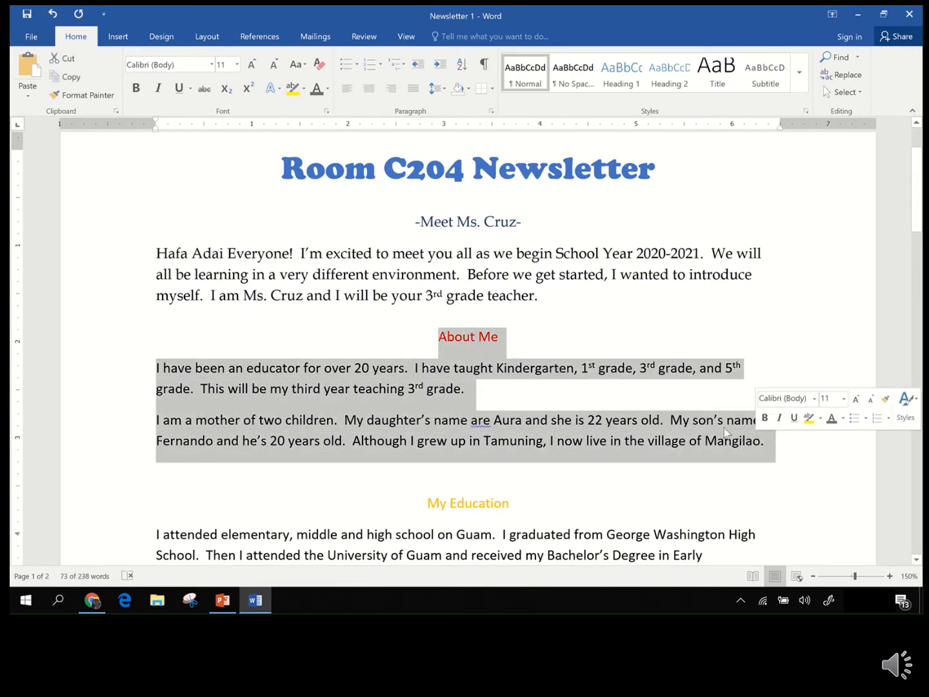
left_click(213, 64)
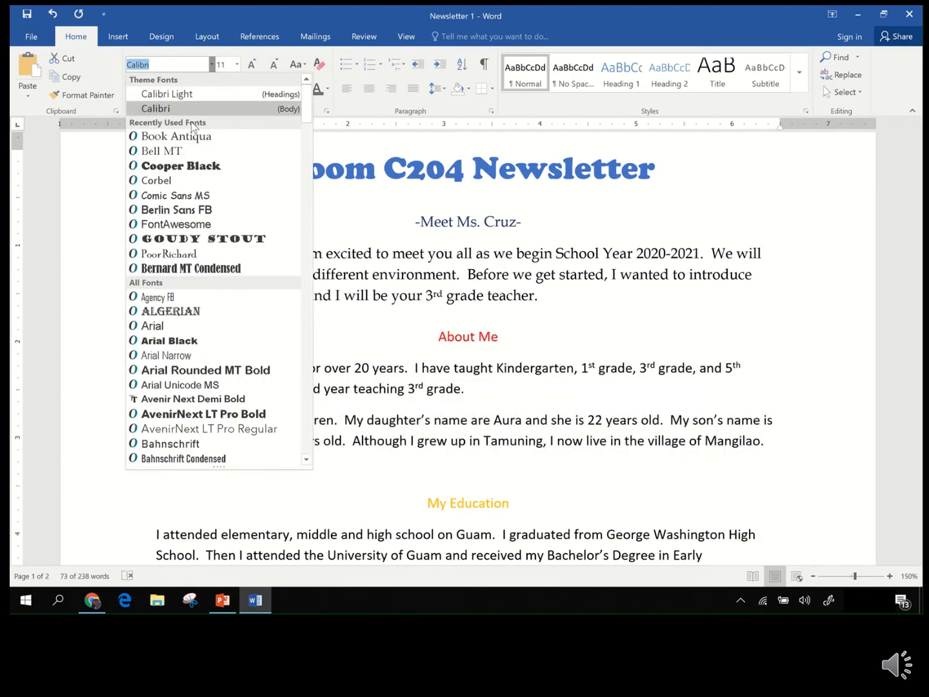
left_click(190, 197)
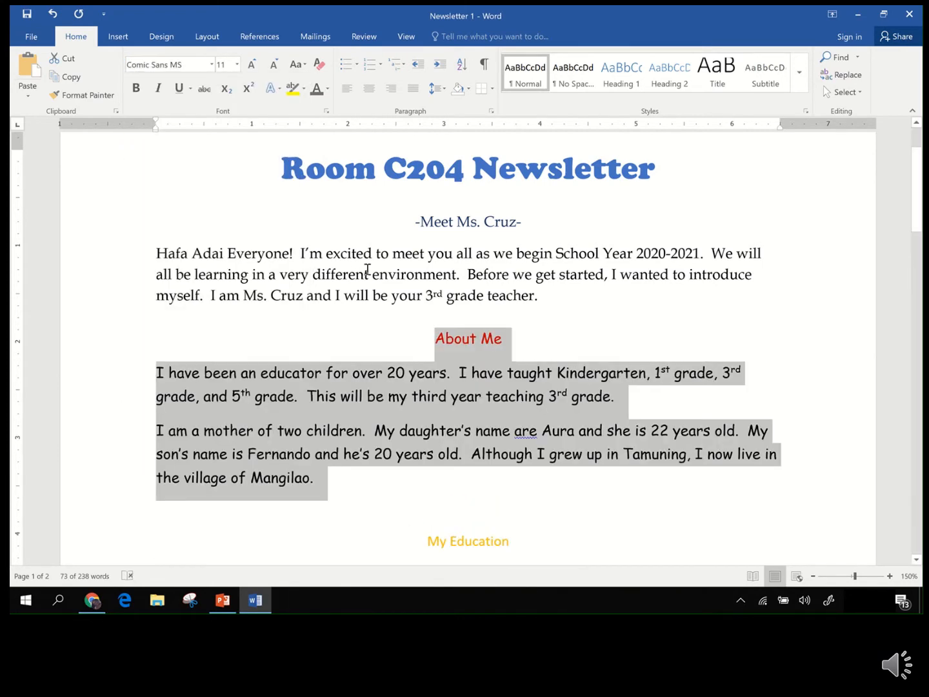
- Set the font size of the "About Me" heading to 24
left_click(437, 342)
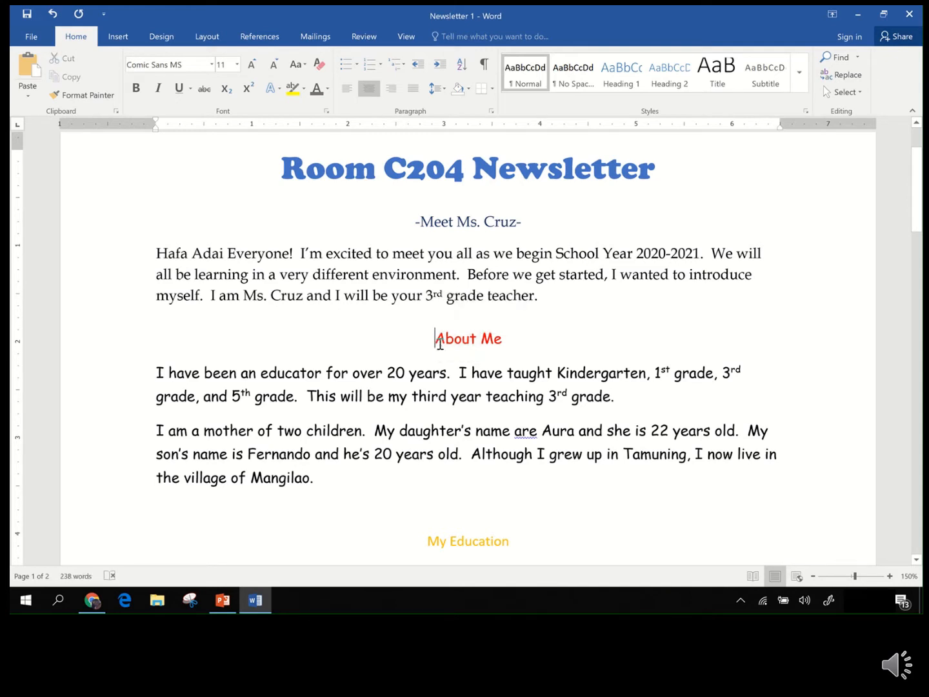
left_click_drag(439, 342, 510, 340)
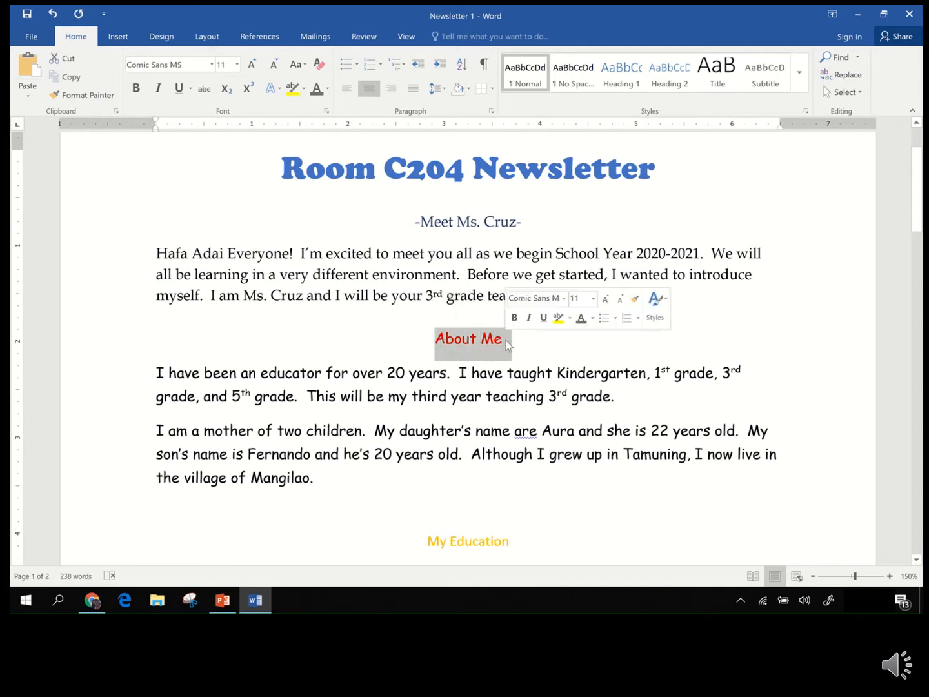
left_click(432, 344)
triple_click(432, 344)
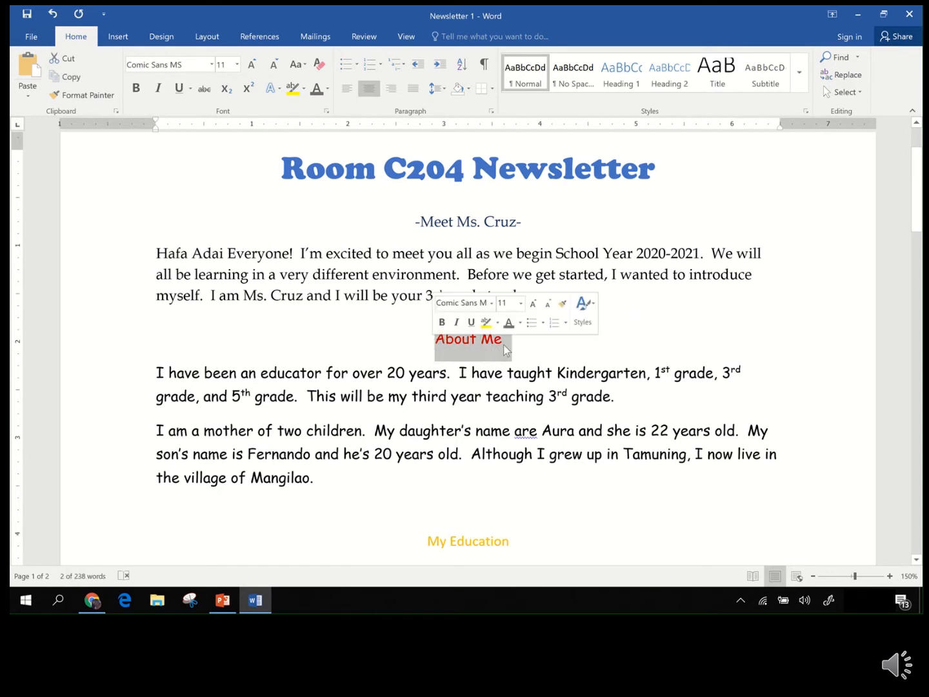
left_click(521, 304)
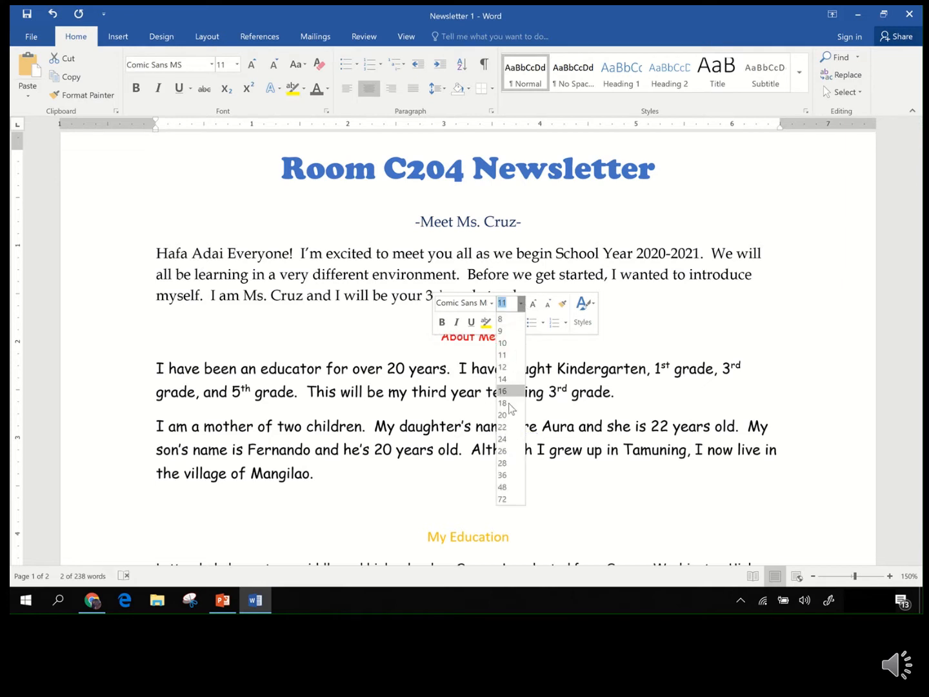
left_click(505, 438)
- Set the font size of the teacher introduction heading below the newsletter title to 20
left_click(415, 222)
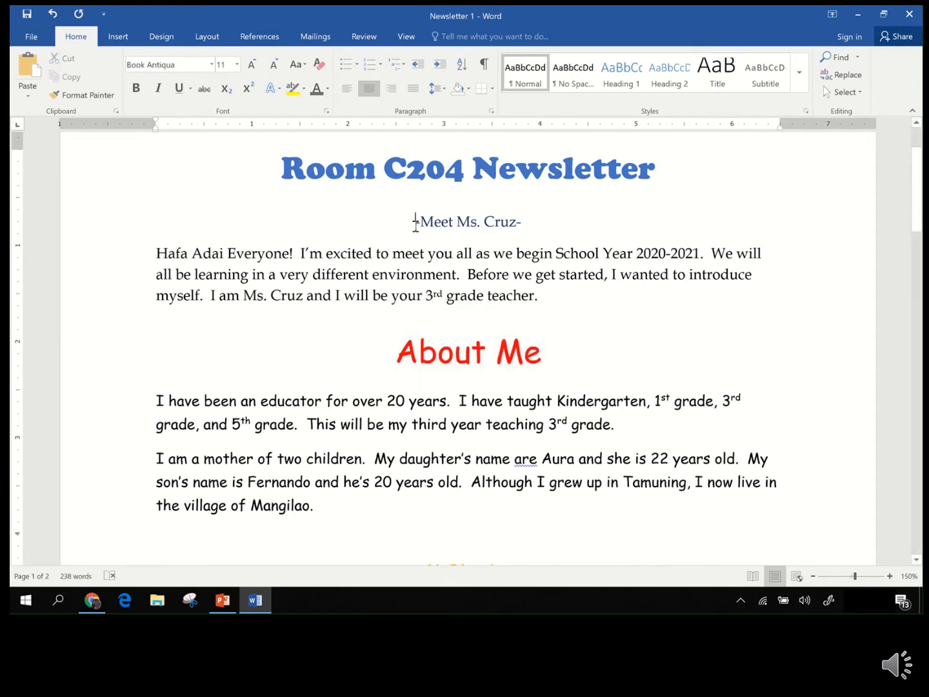
left_click_drag(416, 222, 520, 228)
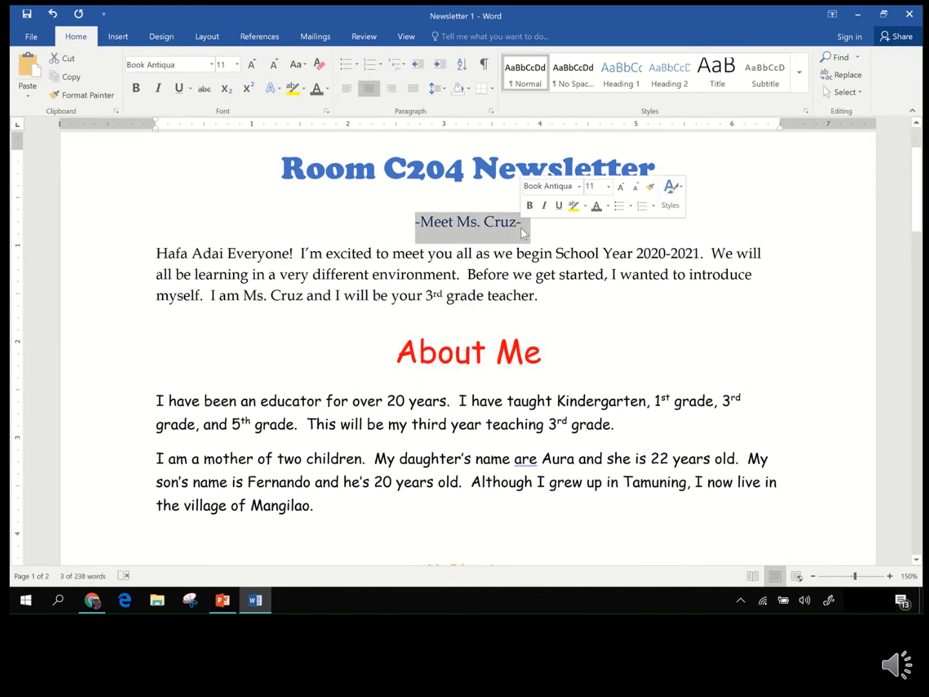
left_click(609, 188)
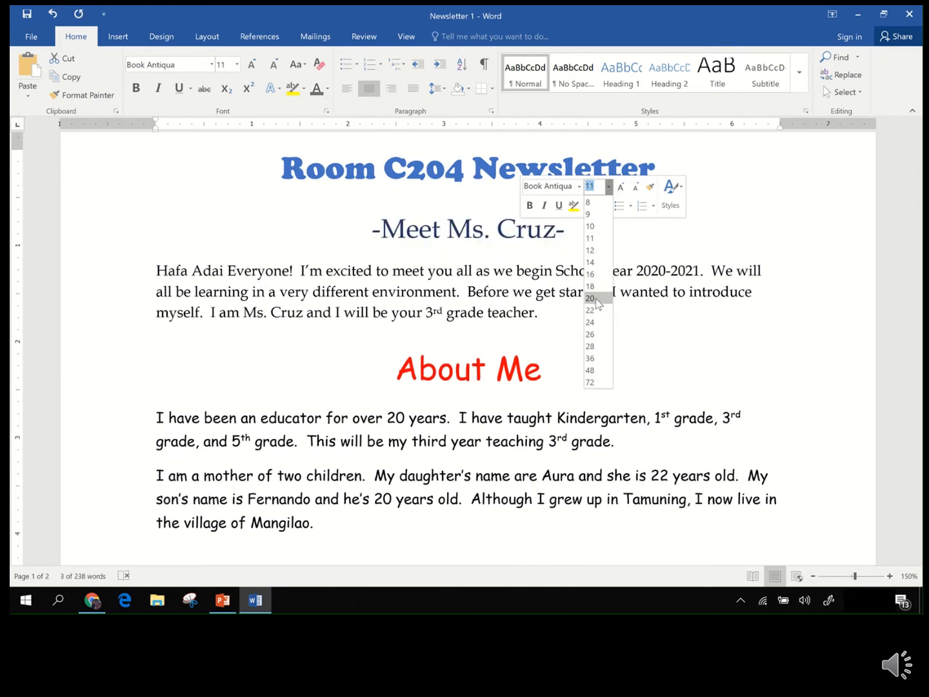
left_click(596, 298)
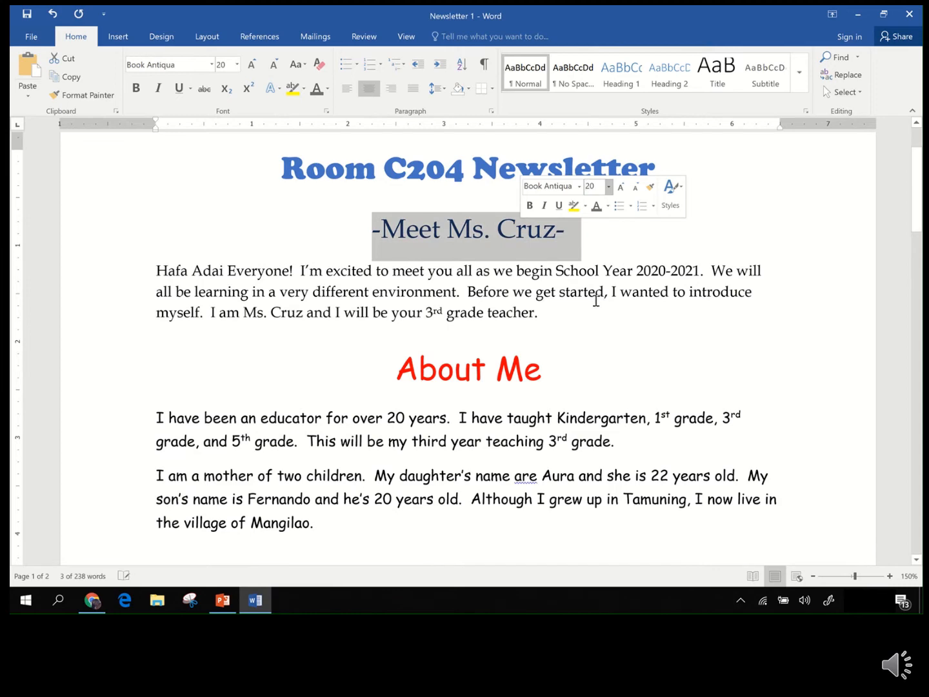
left_click(582, 369)
scroll(568, 404, "down", 3)
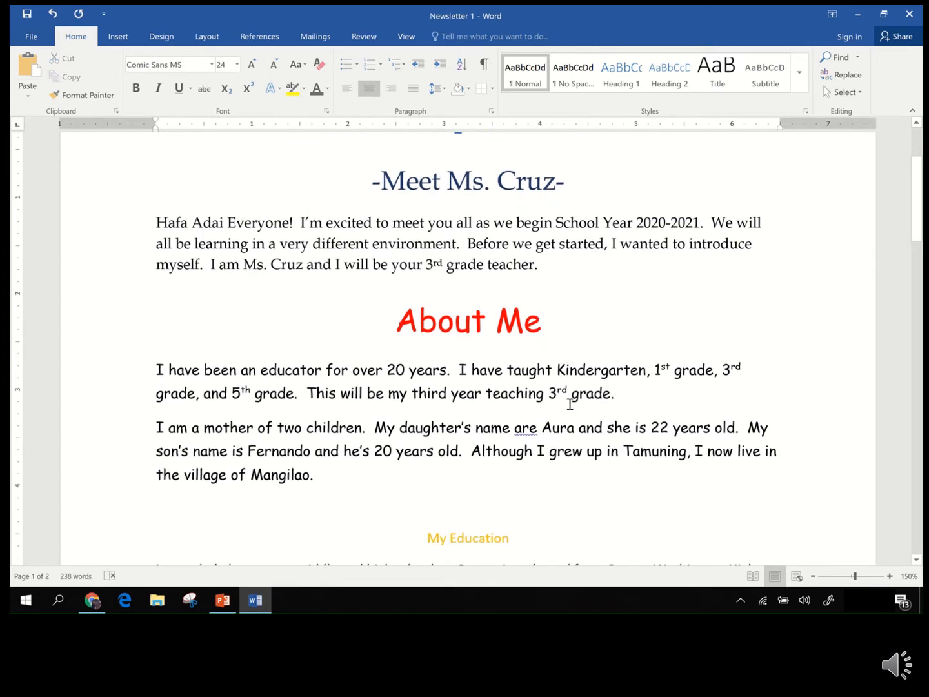
- Review the formatting from the newsletter title through the teacher introduction and "About Me" sections, and check the "My Education" heading's font and size
scroll(570, 401, "up", 2)
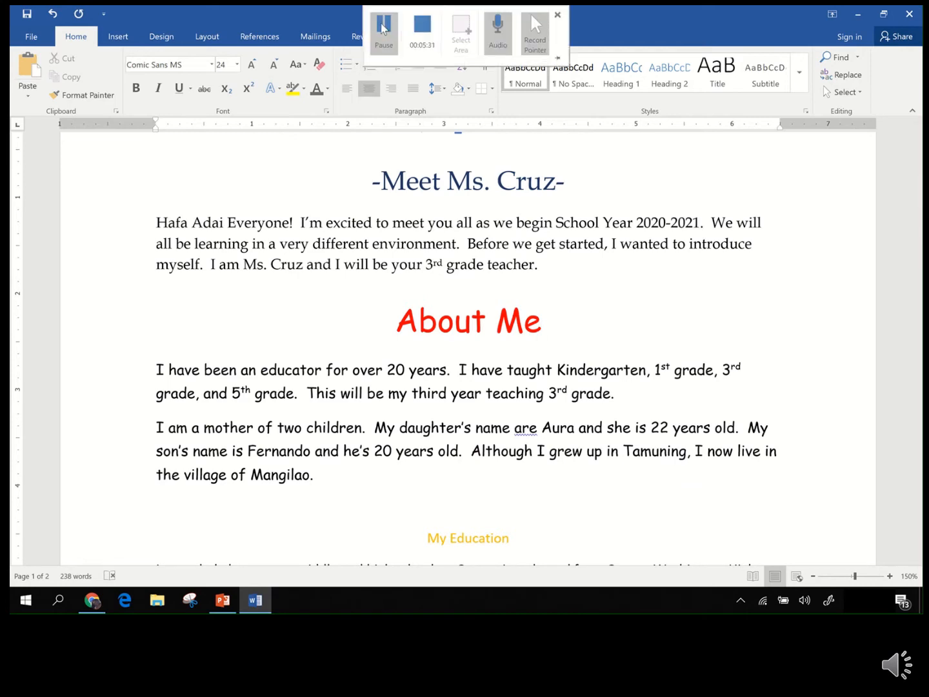
key("ctrl+Home")
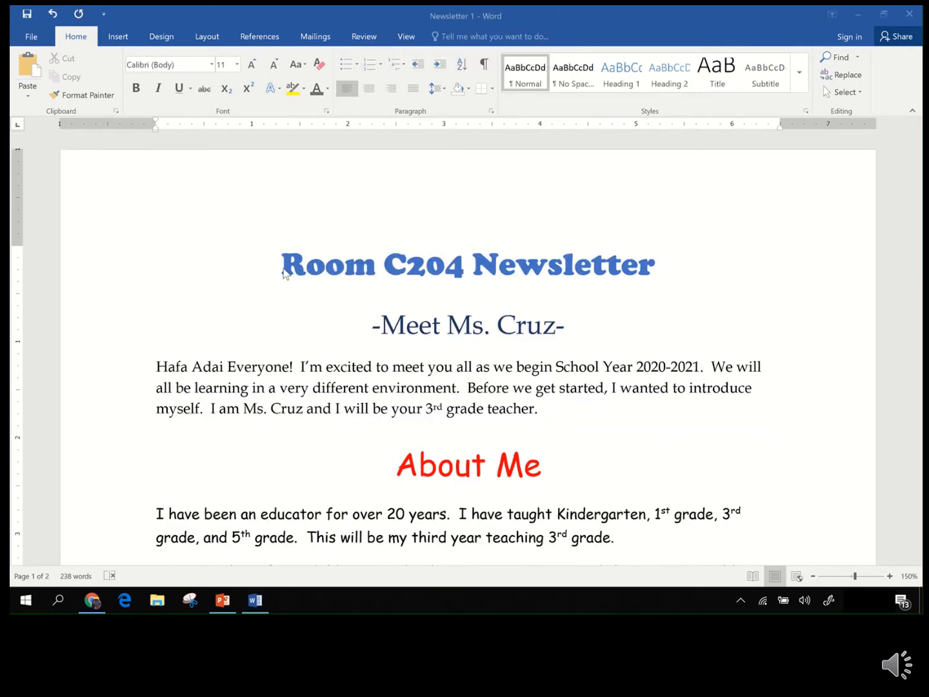
scroll(284, 274, "down", 1)
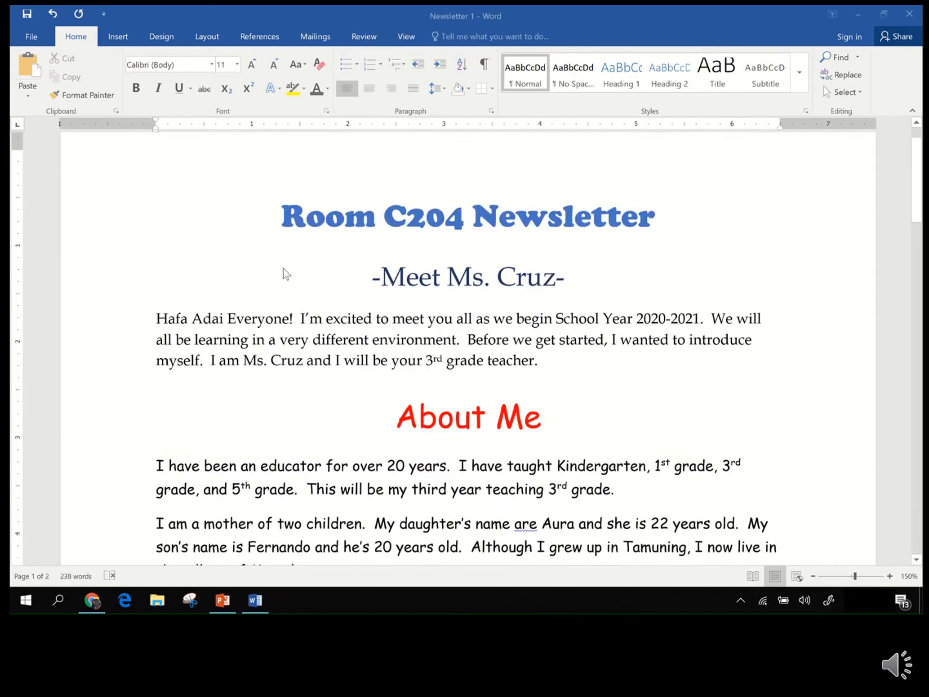
scroll(285, 274, "down", 1)
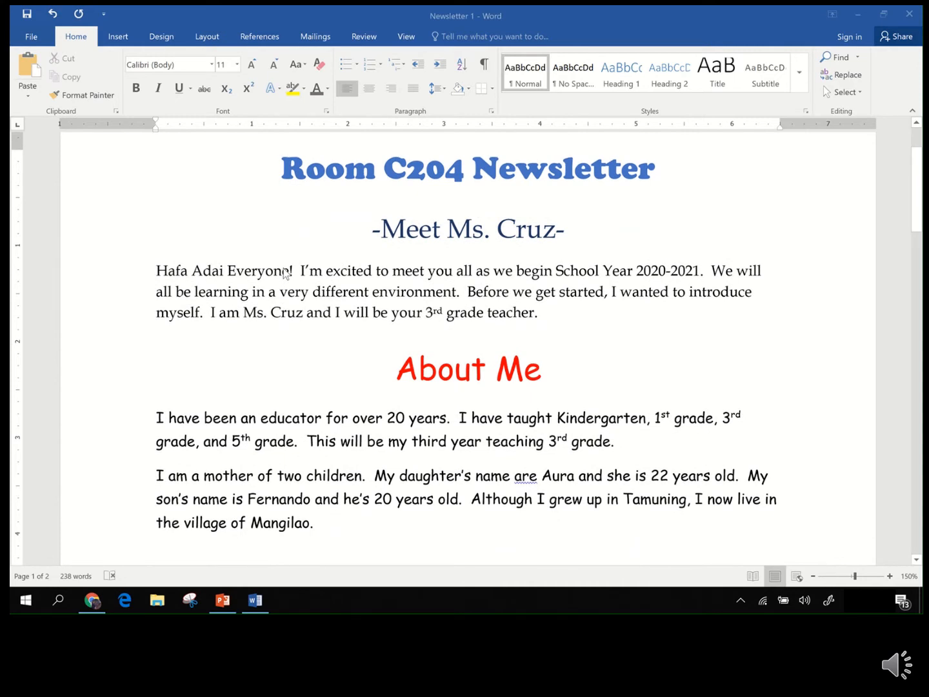
scroll(284, 275, "down", 1)
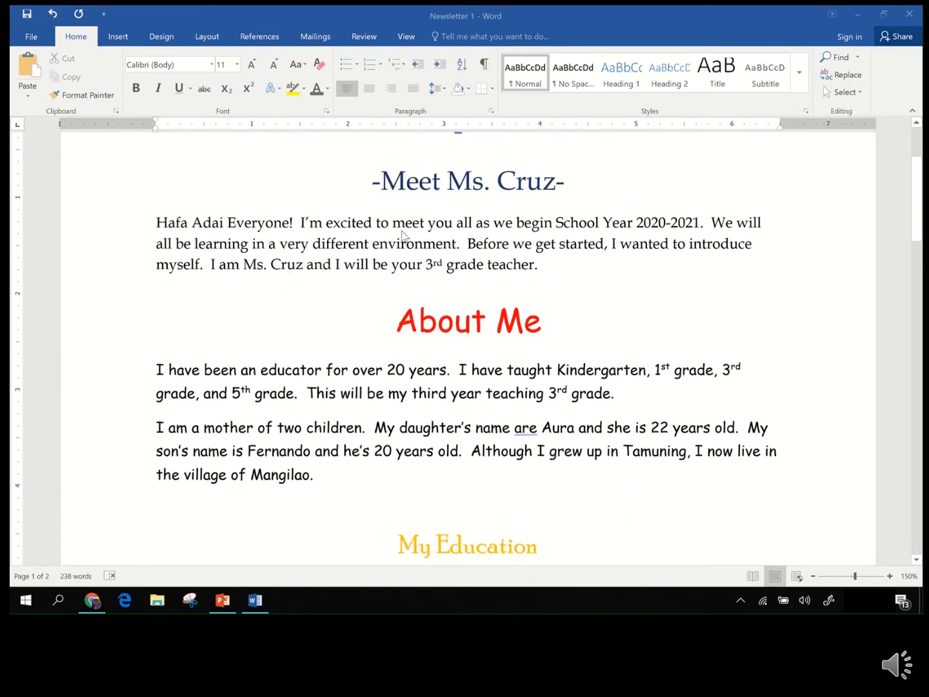
scroll(405, 317, "down", 1)
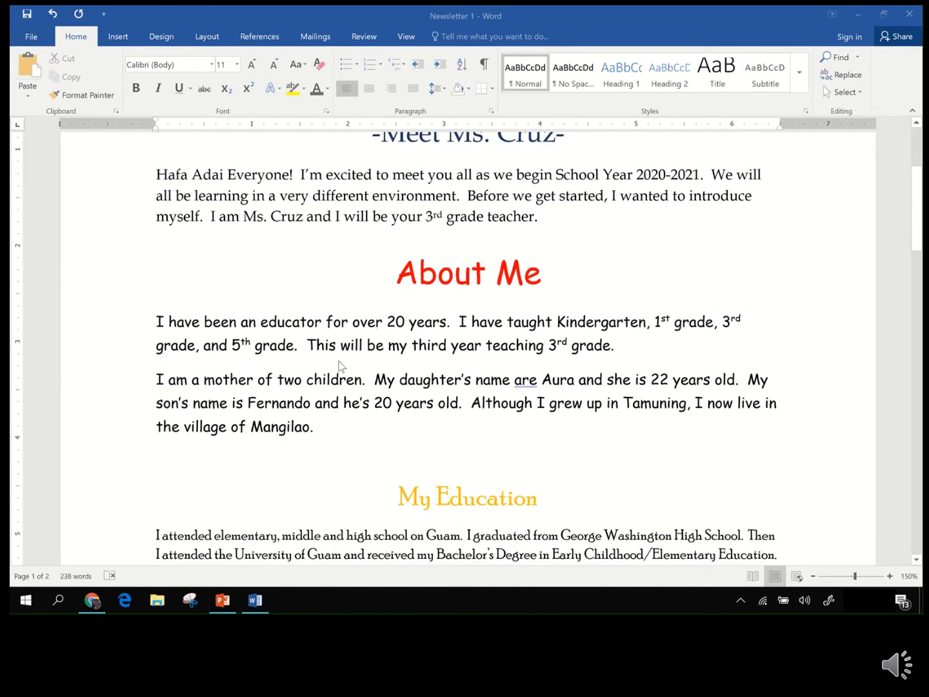
scroll(341, 366, "down", 3)
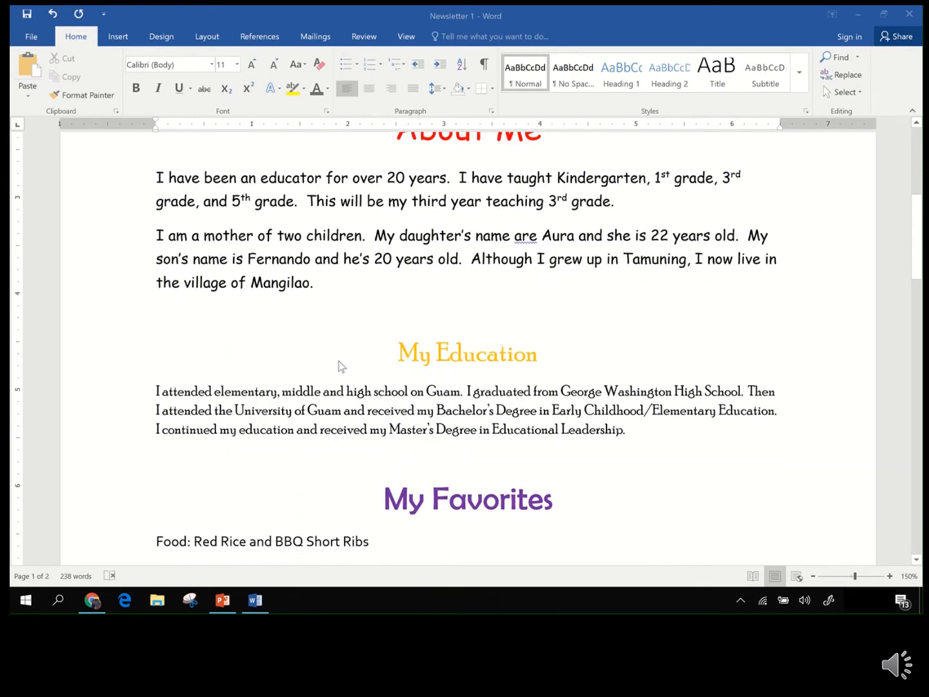
left_click(398, 357)
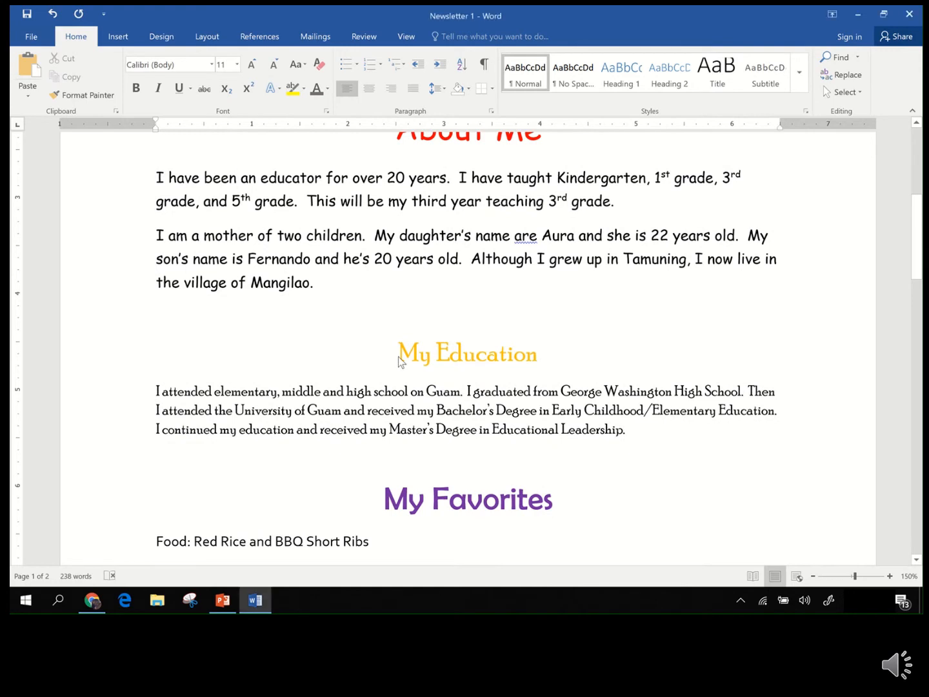
left_click(397, 356)
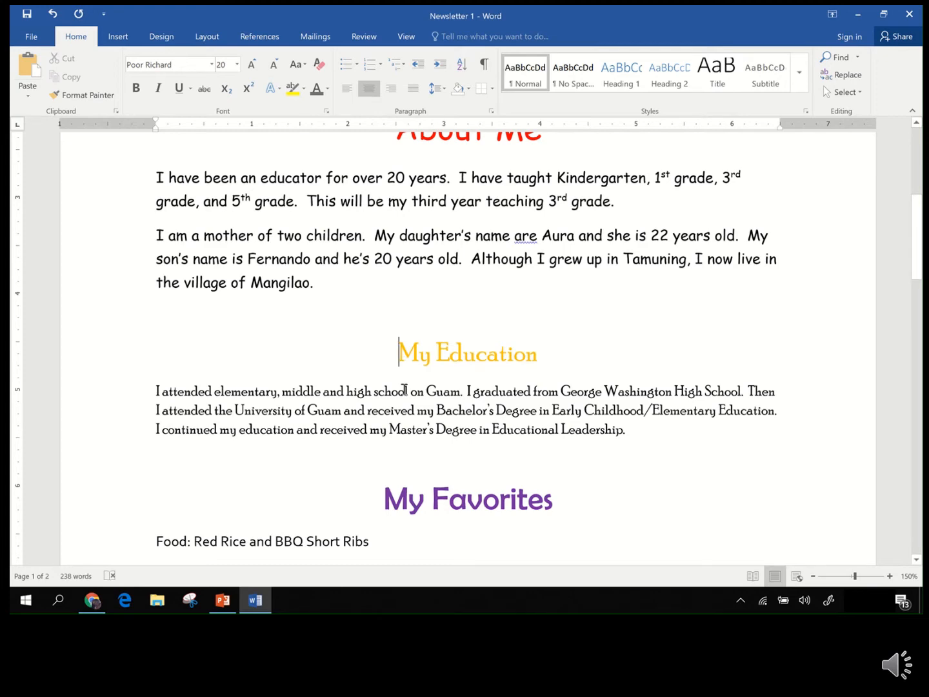
- Examine the fonts and sizes used in the "My Favorites" and "Contact Information" headings and the text beneath them
scroll(403, 390, "down", 3)
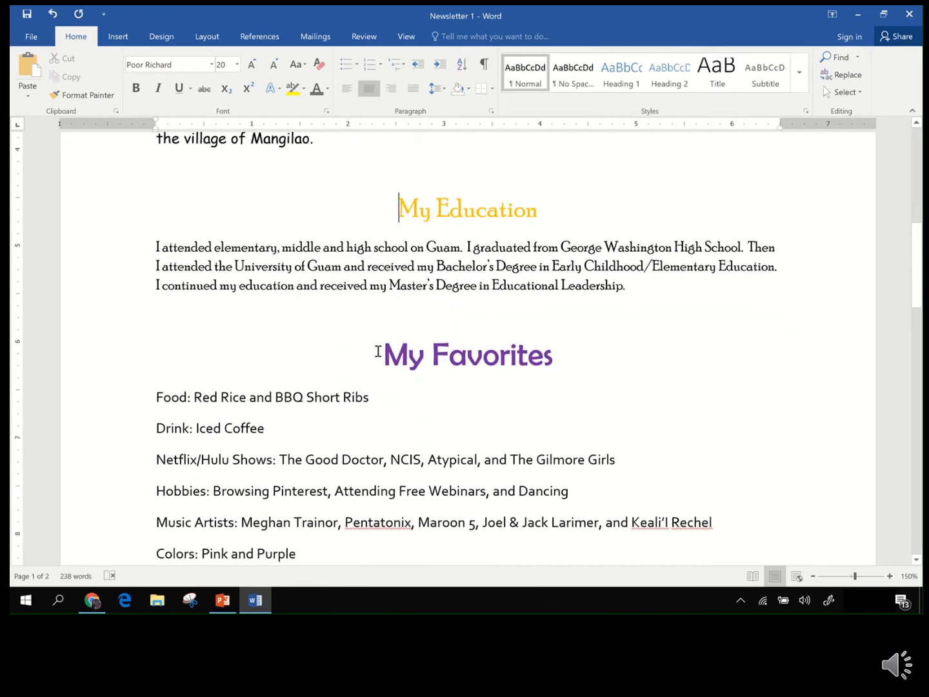
left_click(381, 355)
left_click(378, 400)
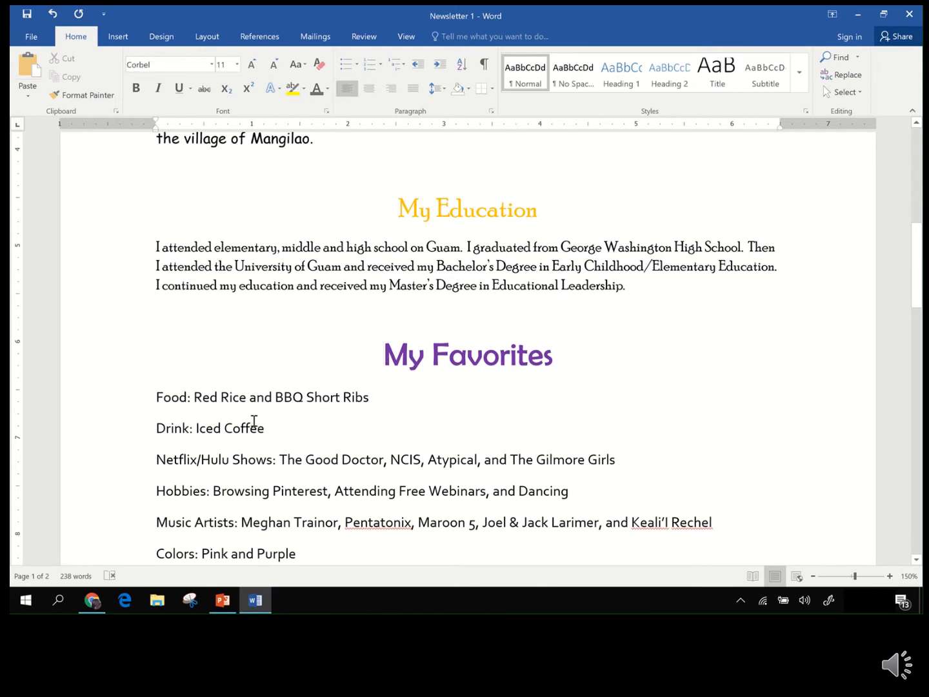
scroll(254, 419, "down", 1)
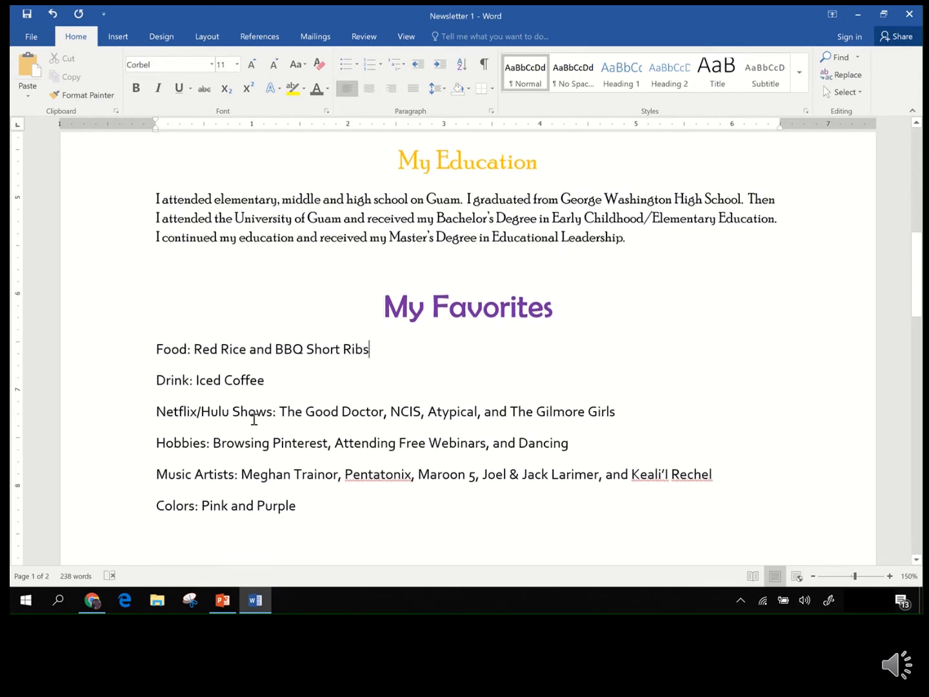
scroll(254, 420, "down", 1)
scroll(254, 420, "down", 1)
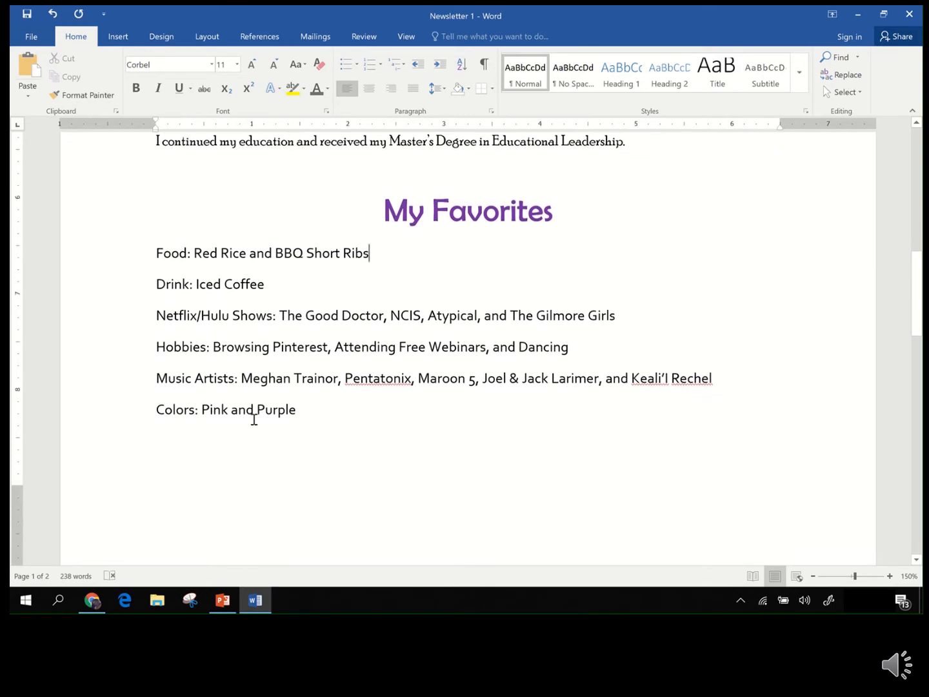
scroll(254, 419, "down", 3)
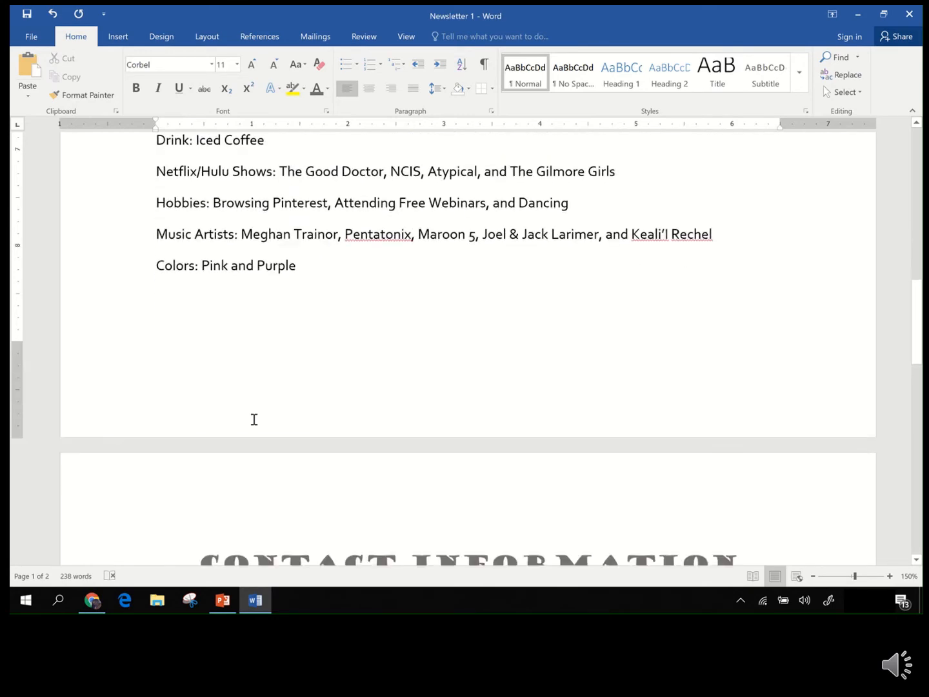
scroll(254, 420, "down", 3)
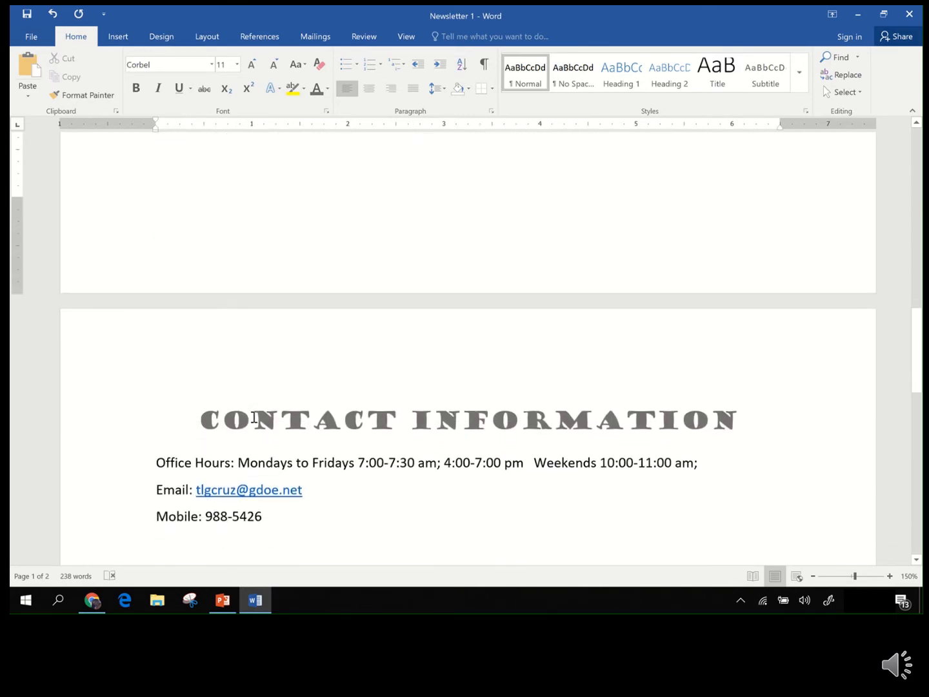
scroll(254, 418, "down", 1)
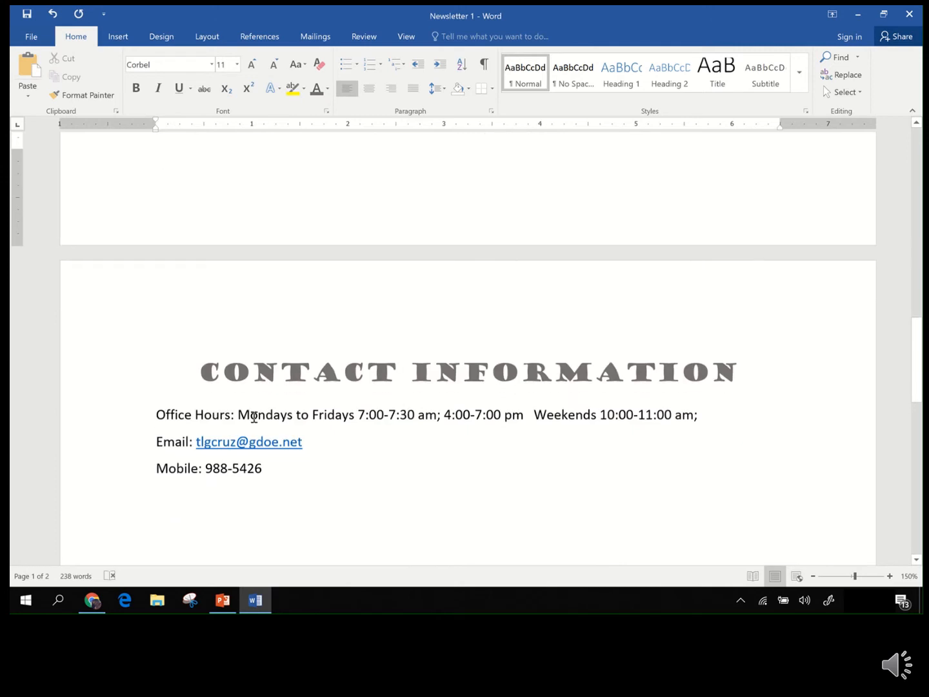
left_click(200, 375)
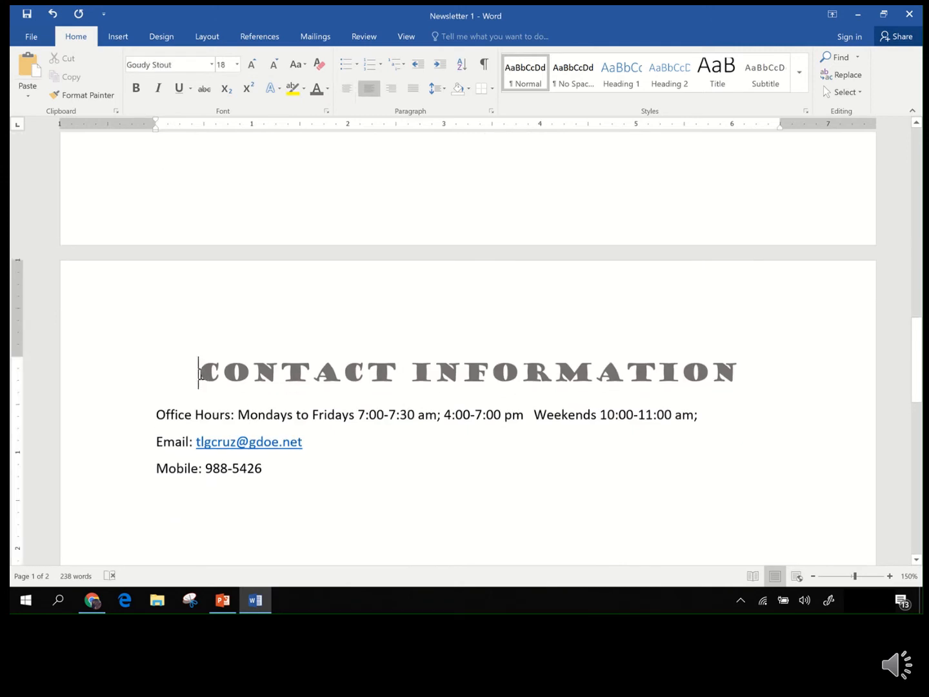
left_click(313, 448)
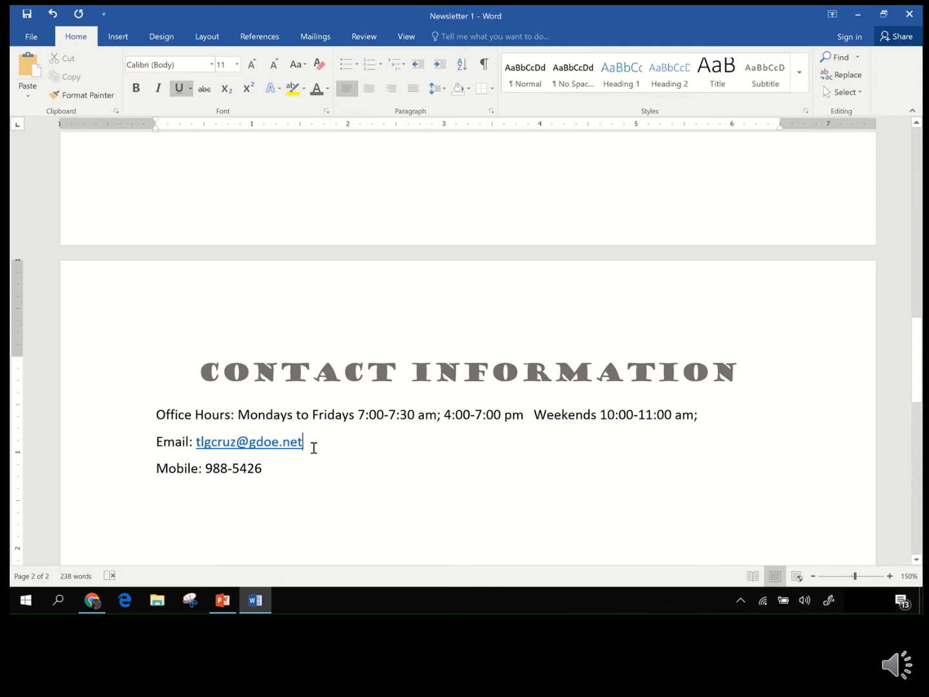
- Underline the teacher introduction heading below the newsletter title
scroll(313, 448, "up", 5)
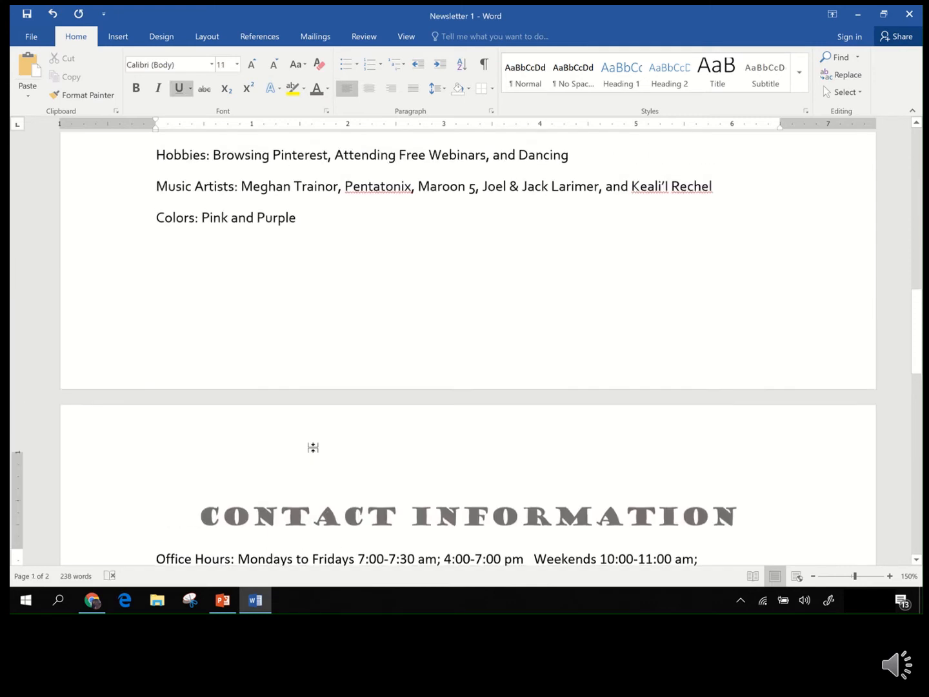
scroll(314, 447, "up", 5)
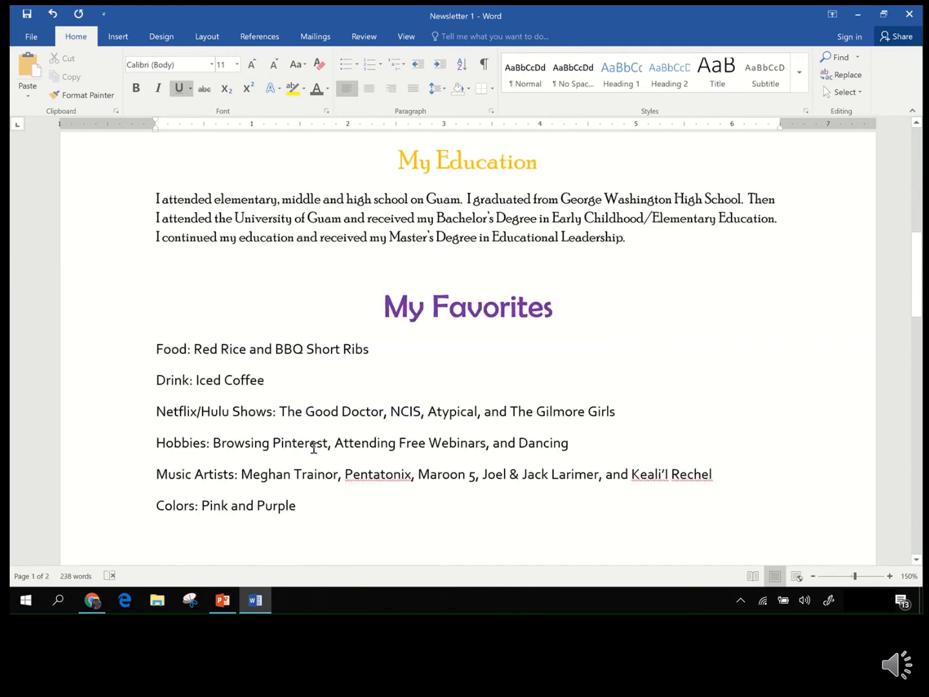
scroll(314, 447, "up", 5)
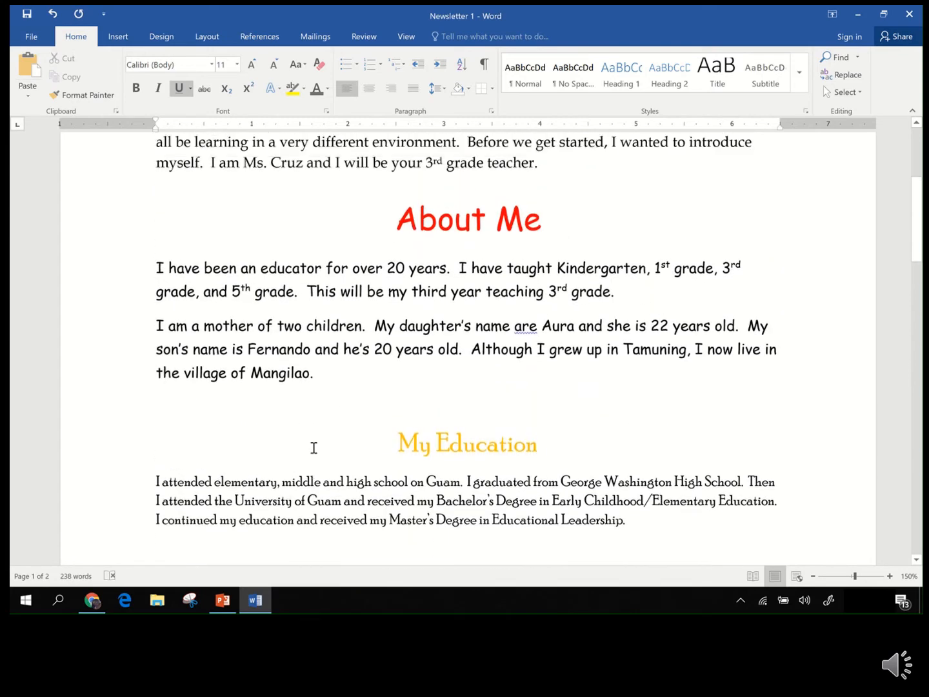
scroll(313, 448, "up", 2)
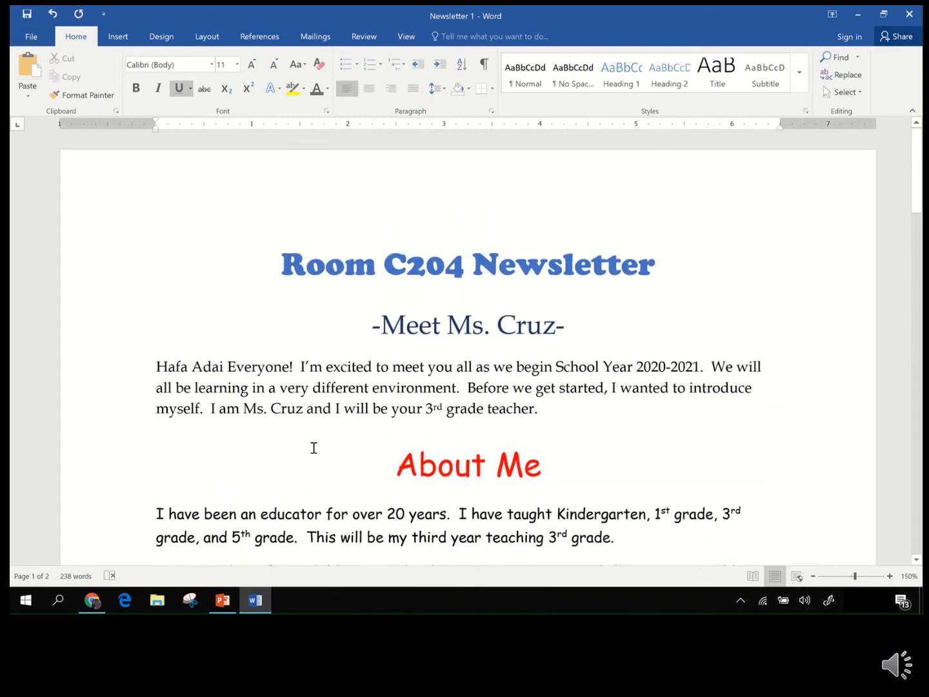
left_click(252, 273)
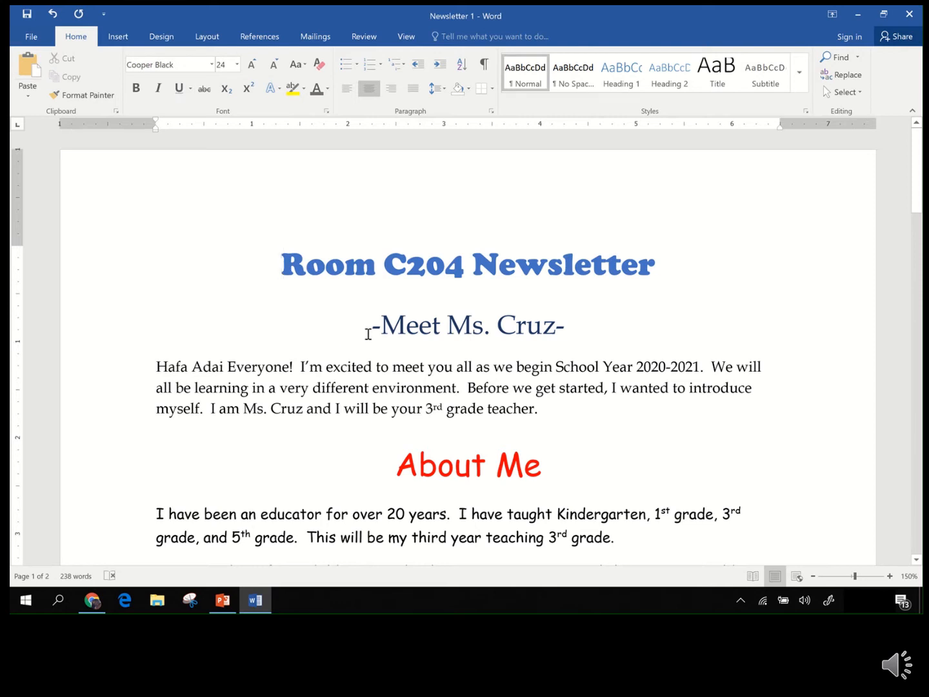
left_click_drag(368, 334, 569, 334)
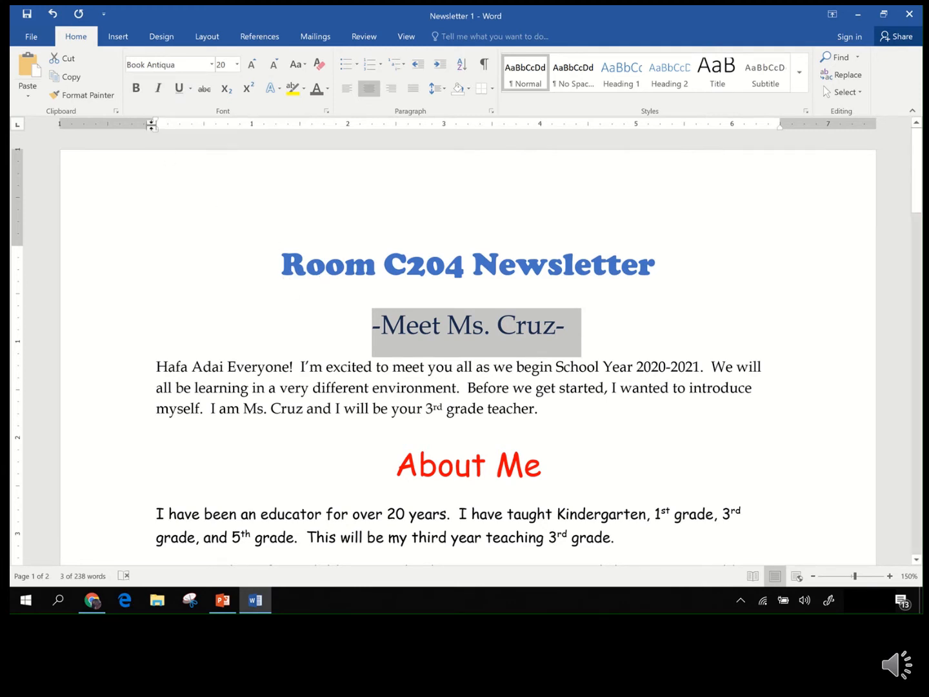
left_click(179, 89)
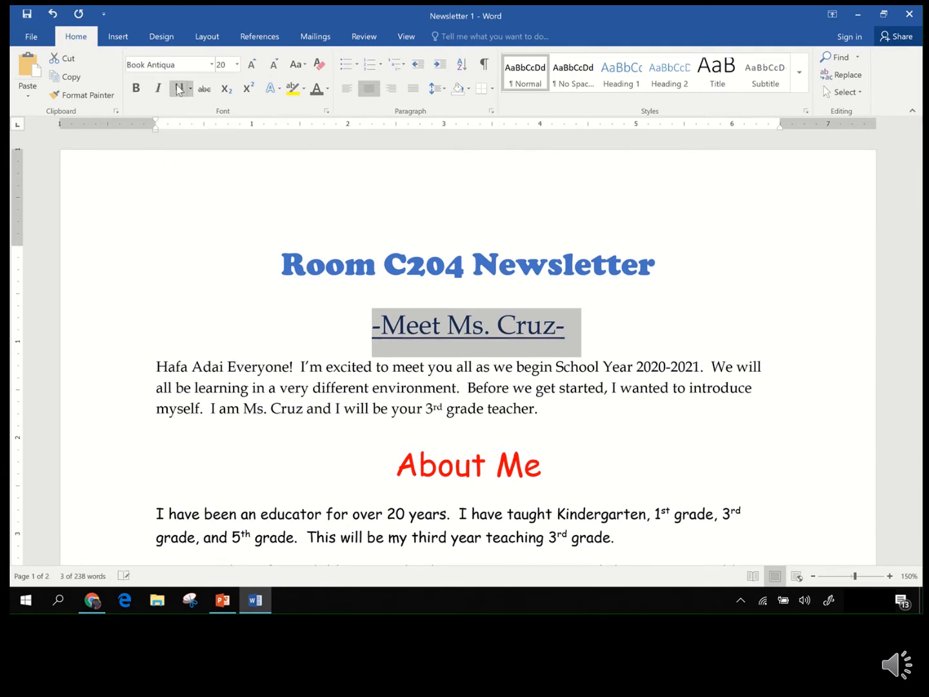
left_click(374, 377)
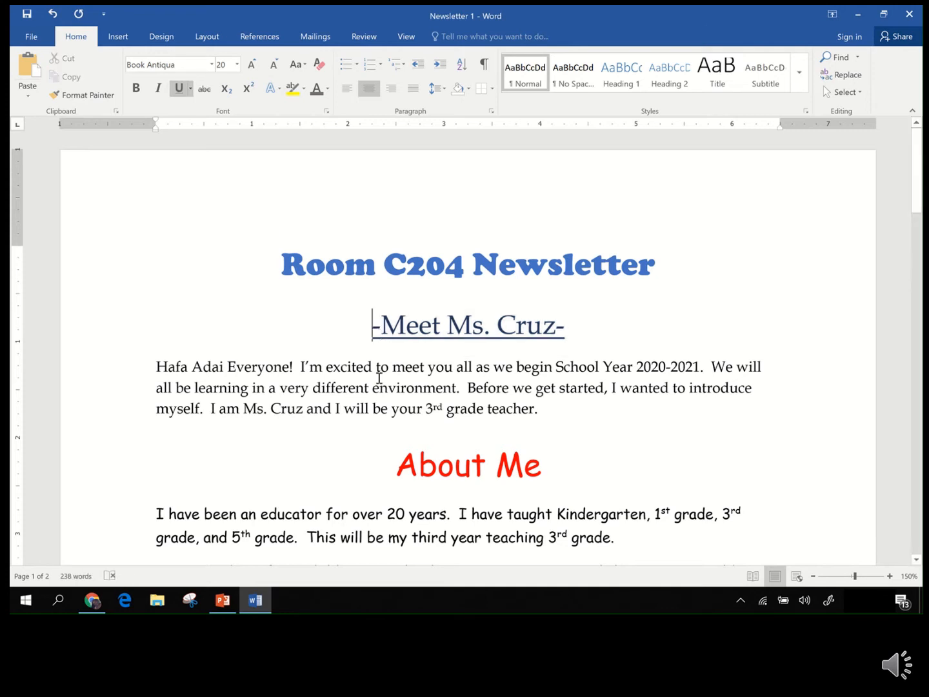
- Make the "About Me" heading bold
scroll(374, 379, "down", 3)
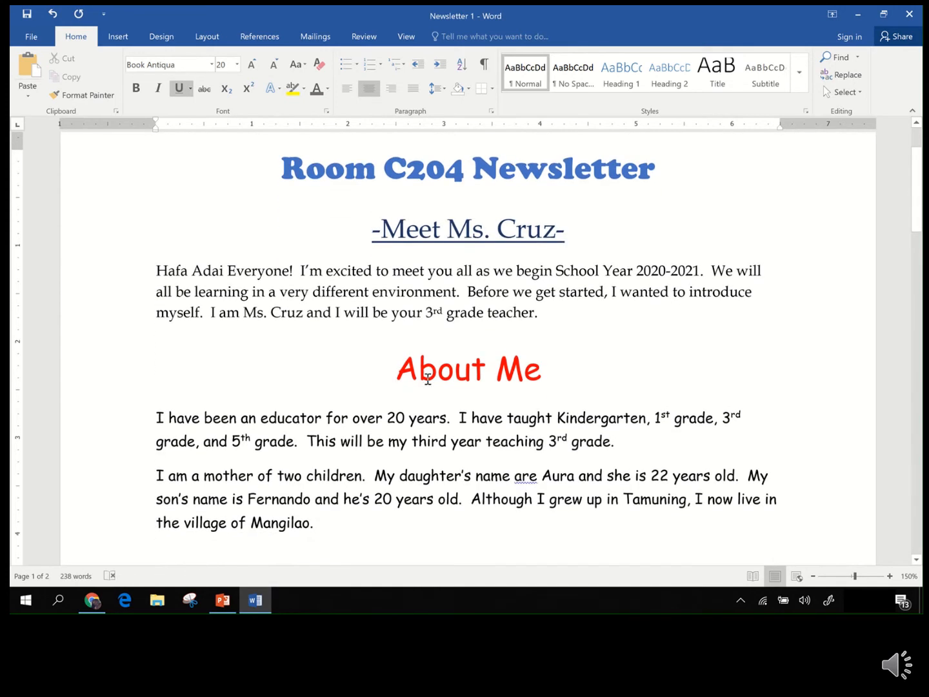
left_click_drag(395, 376, 540, 370)
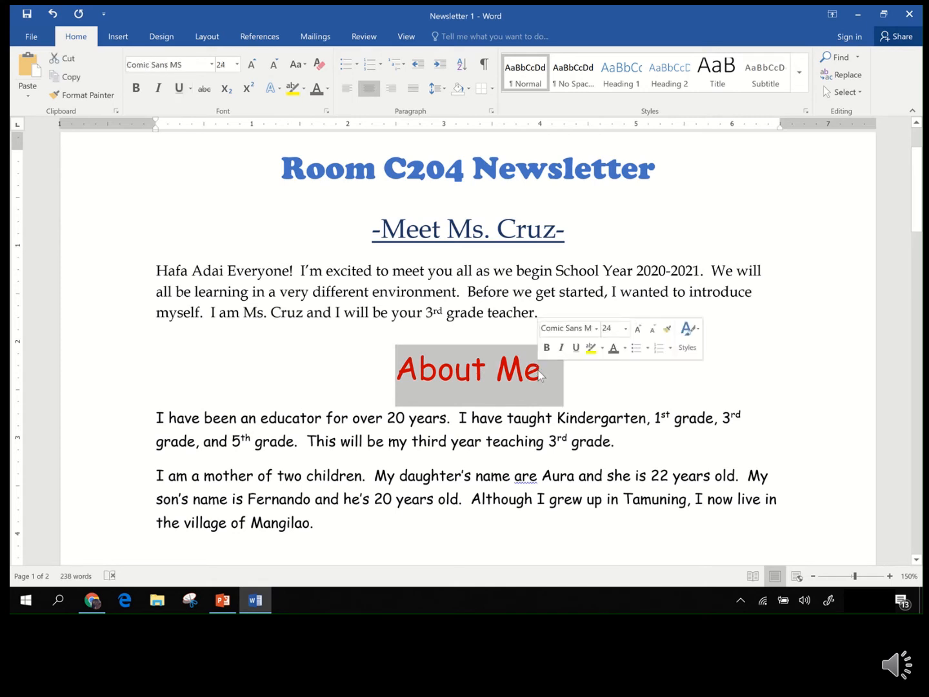
left_click(132, 90)
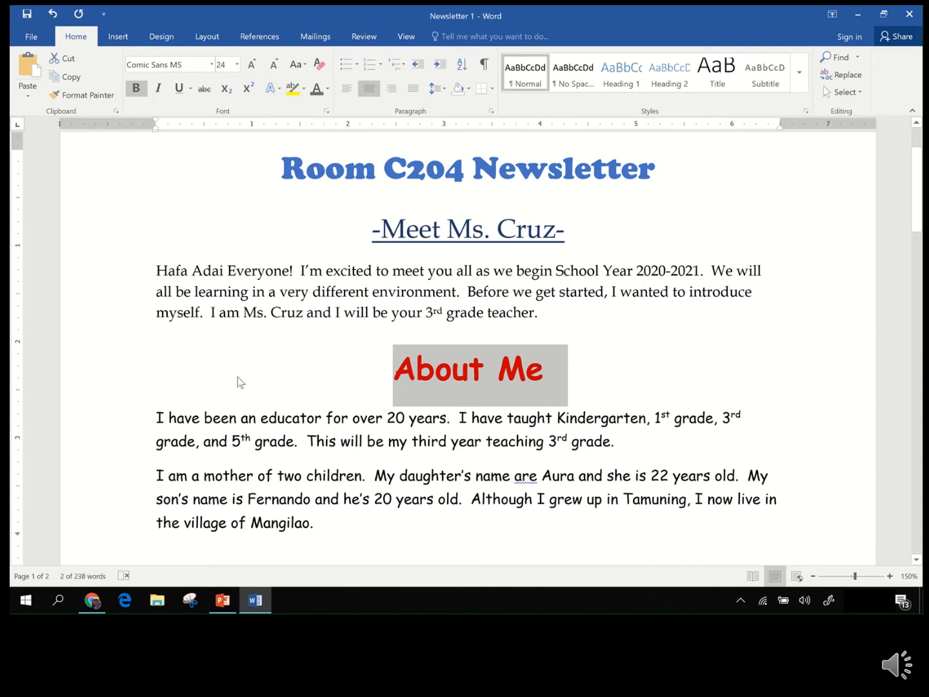
- Try italic and underline formatting on the "About Me" heading
left_click(159, 91)
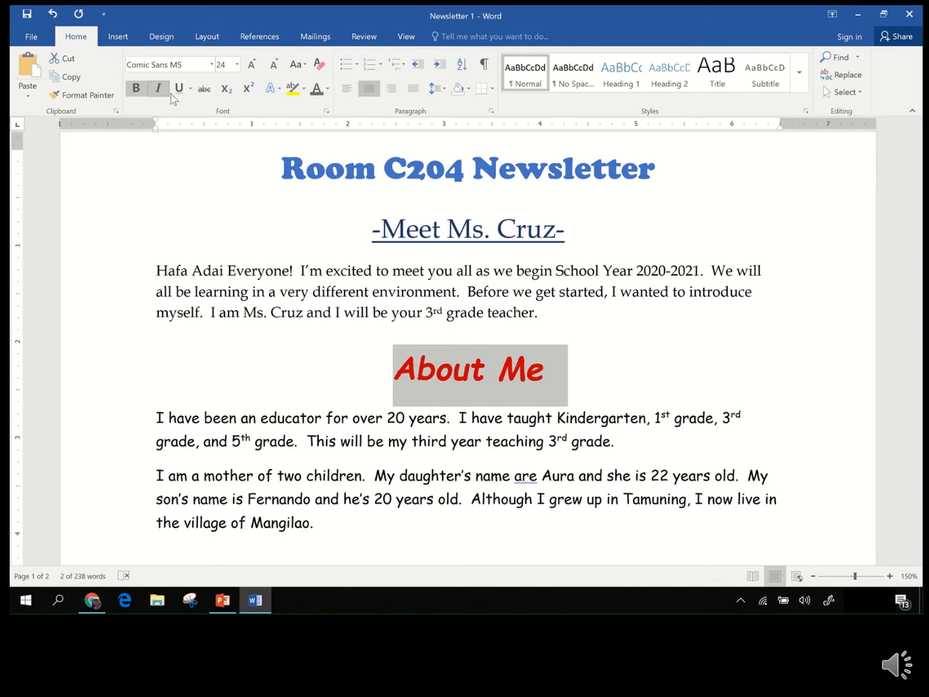
left_click(178, 93)
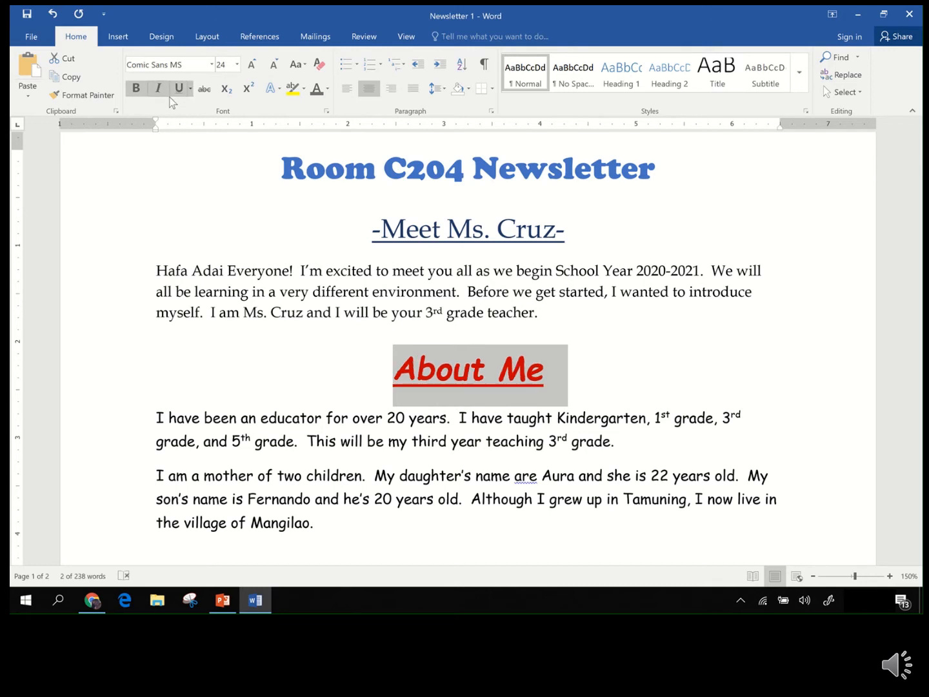
left_click(386, 398)
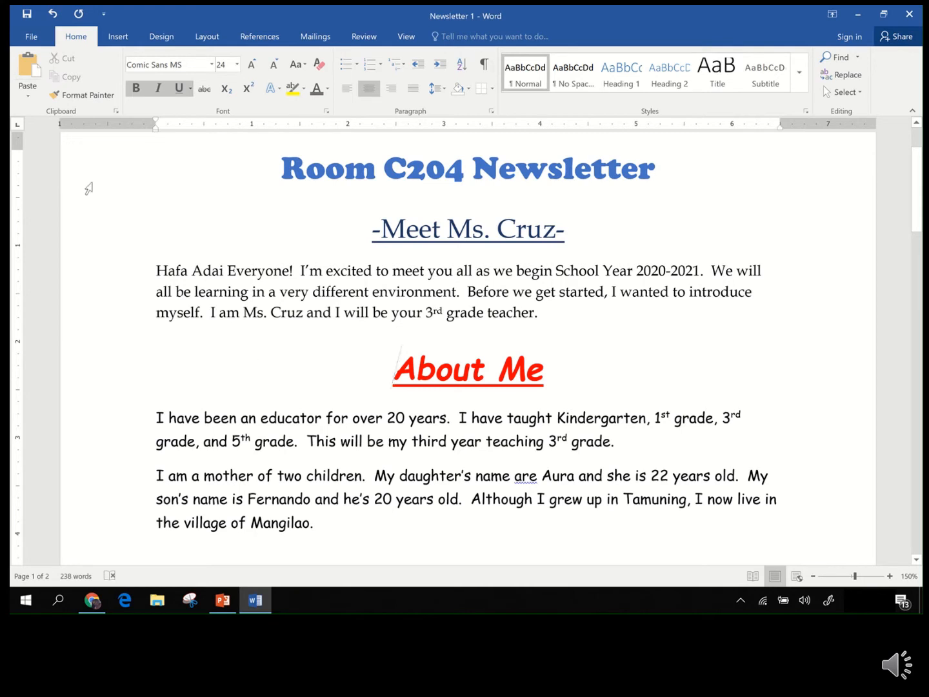
- Undo the underline and italic formatting on the "About Me" heading, keeping it bold
left_click(55, 14)
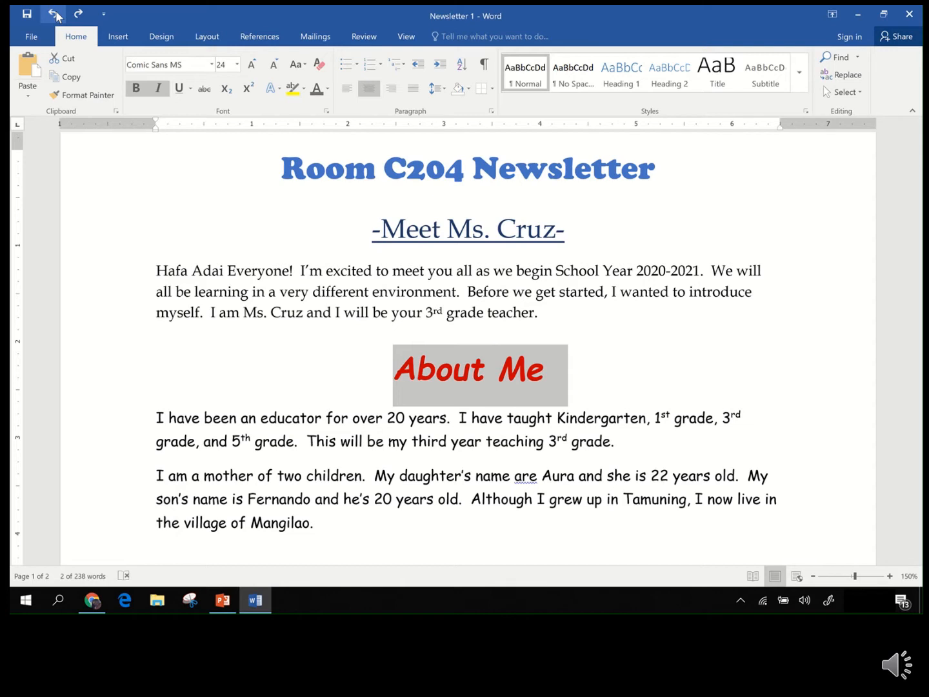
left_click(56, 15)
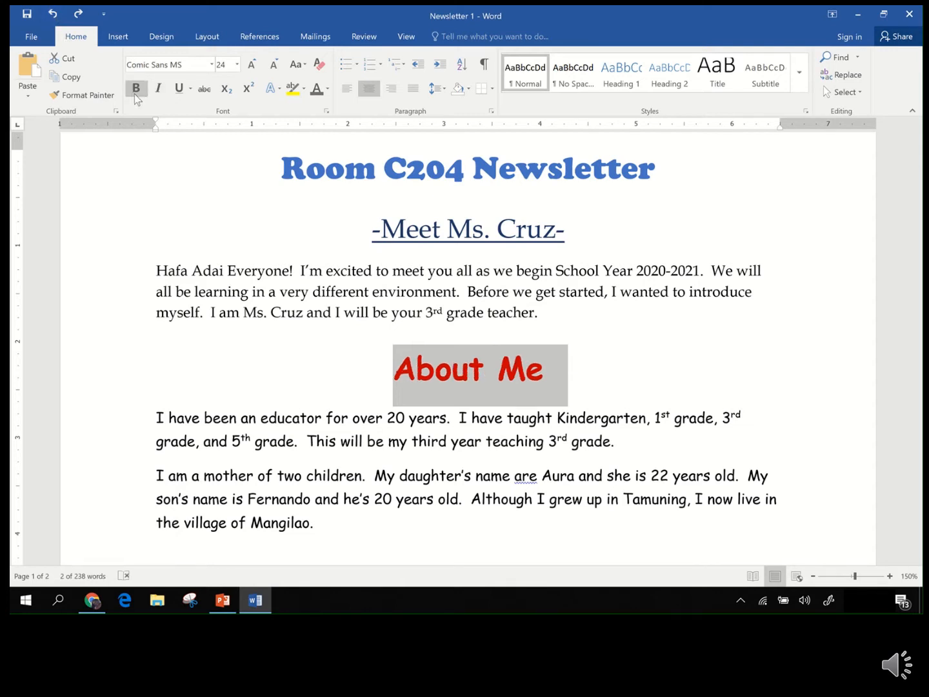
left_click(375, 369)
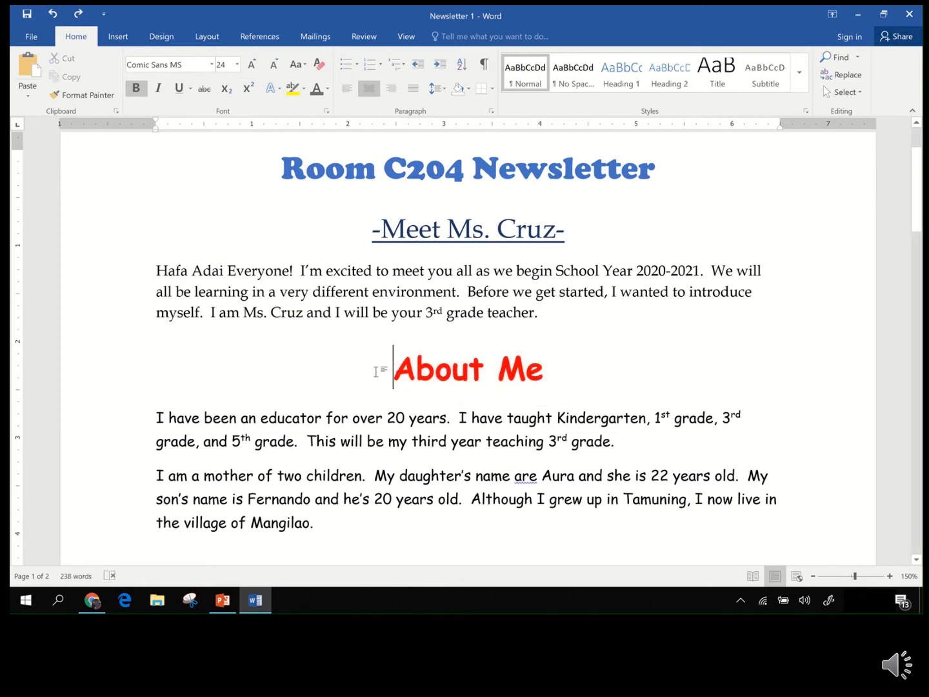
- Underline the "My Education" heading
scroll(377, 371, "down", 1)
scroll(377, 373, "down", 4)
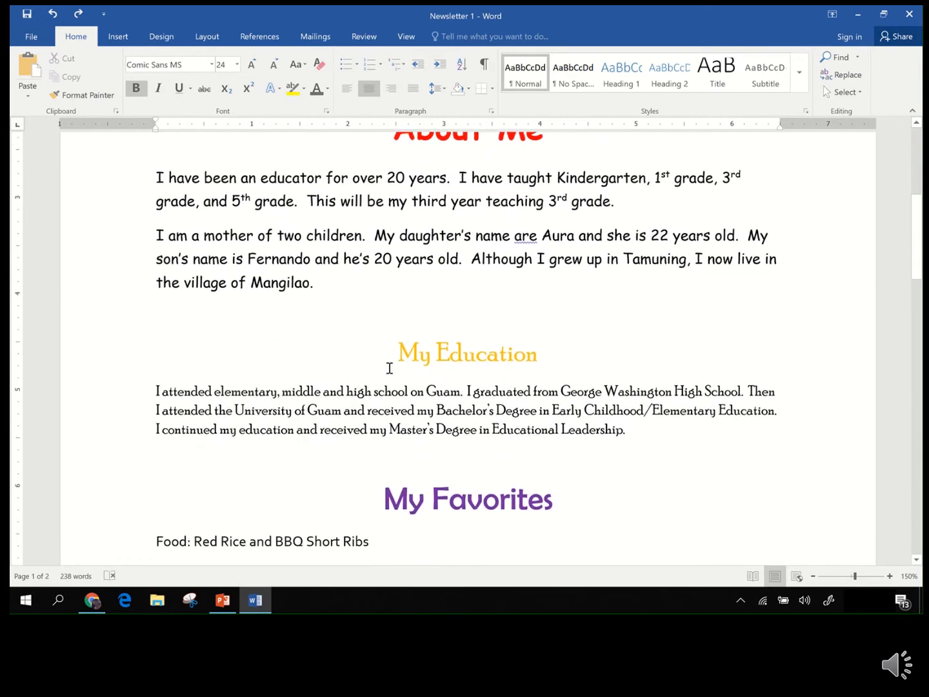
triple_click(397, 360)
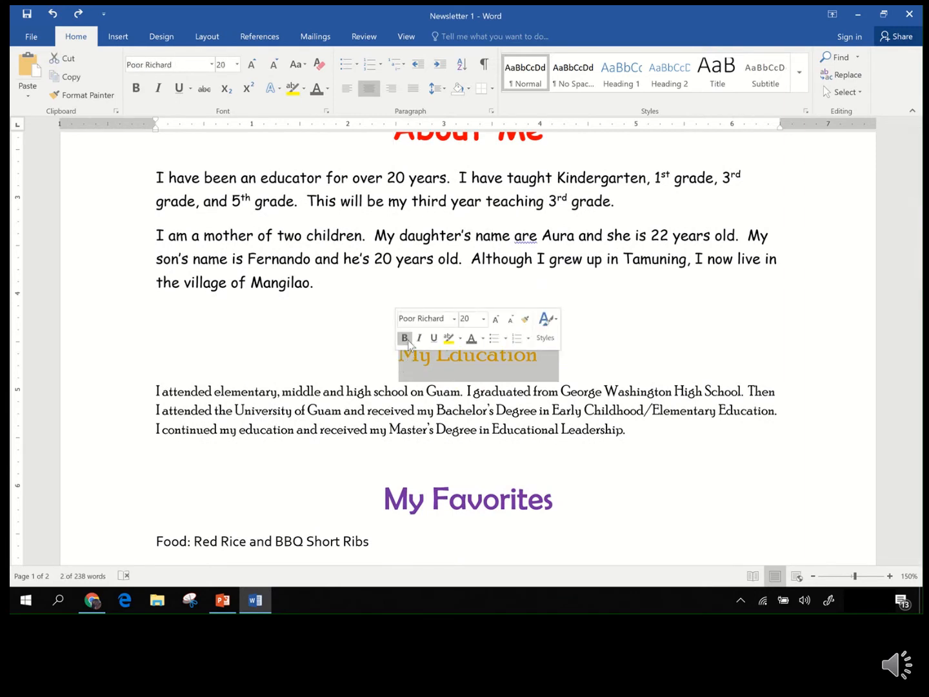
left_click(433, 338)
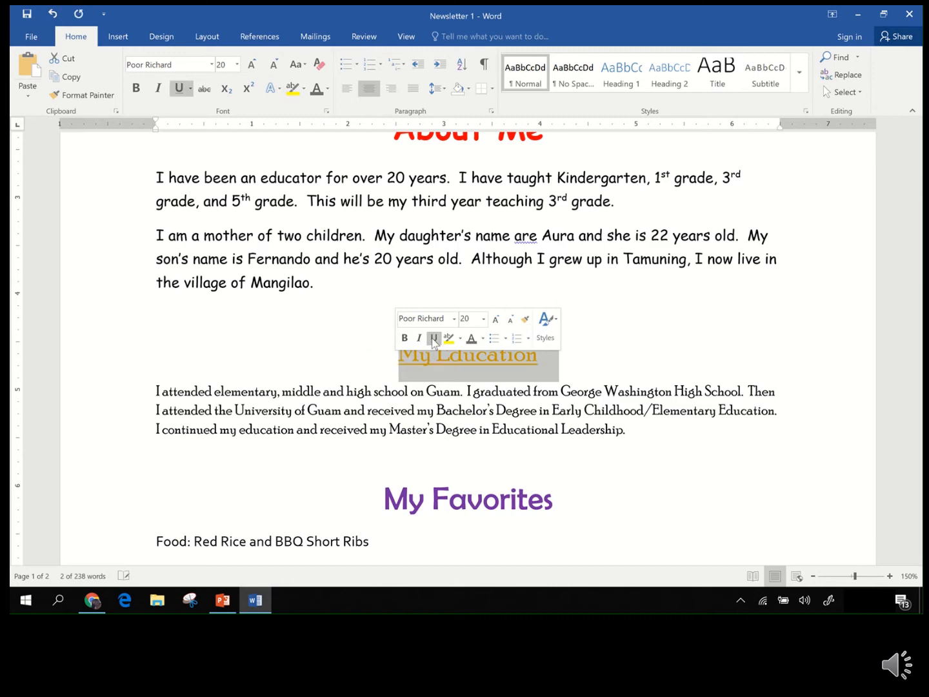
- Underline the purple "My Favorites" heading
left_click(385, 499)
scroll(385, 478, "down", 3)
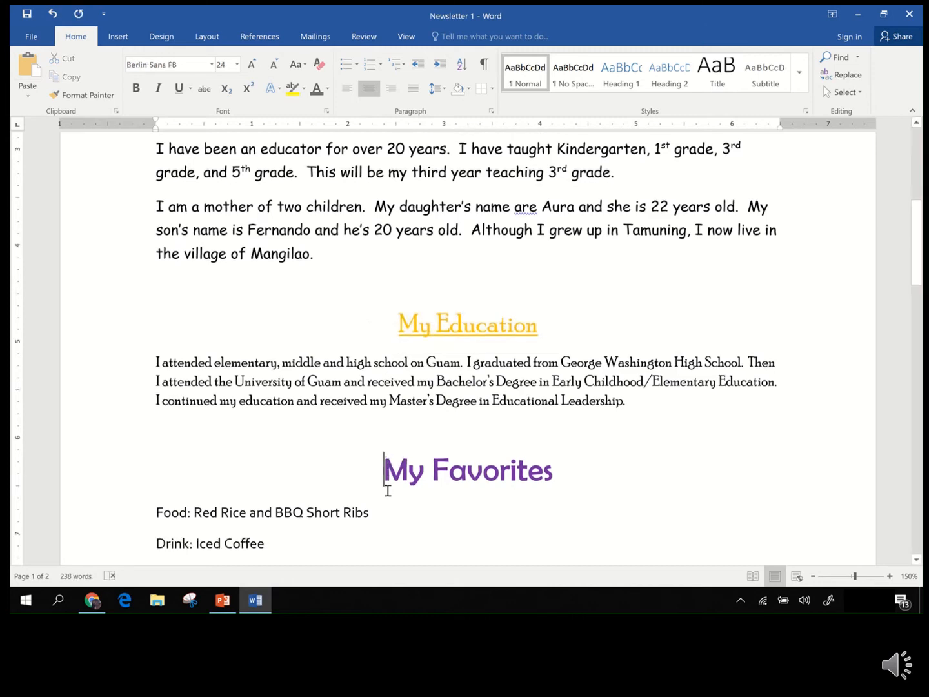
triple_click(386, 407)
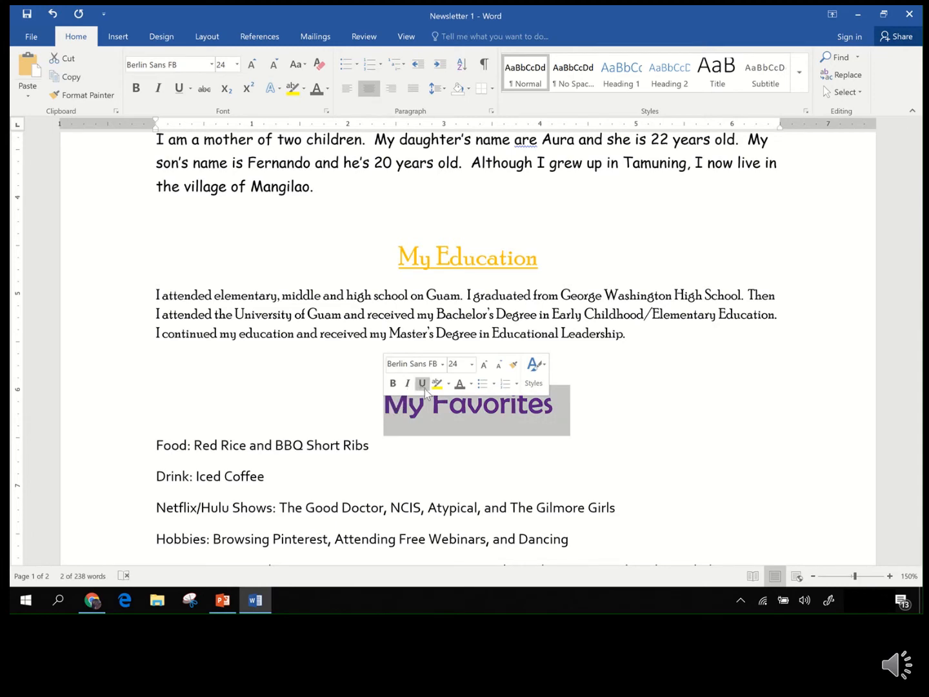
left_click(423, 384)
- Review the rest of the newsletter down to the "Contact Information" heading and back up to the title
scroll(448, 471, "down", 9)
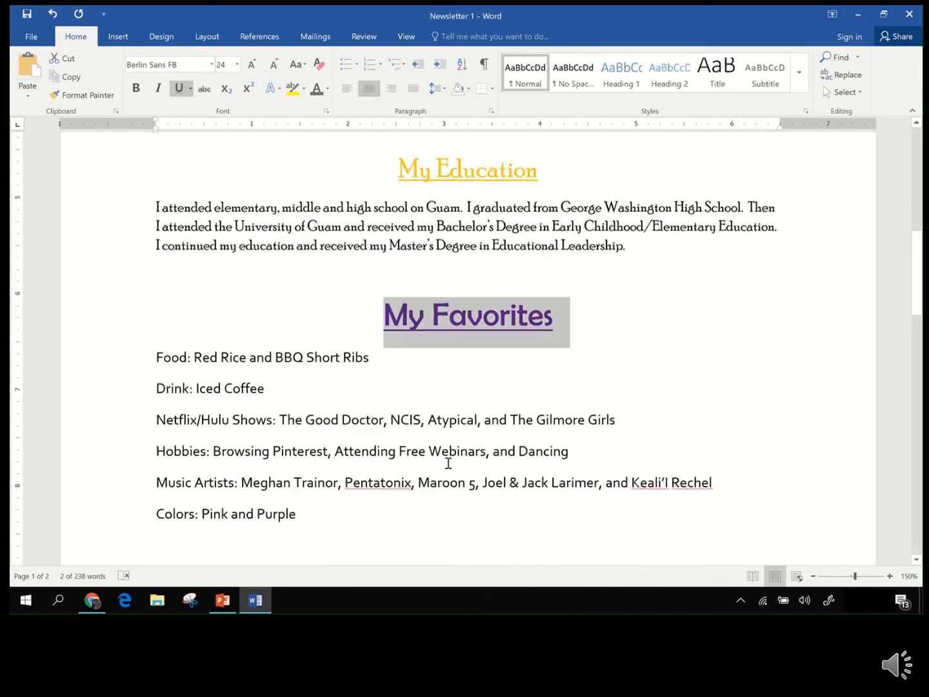
scroll(448, 462, "down", 5)
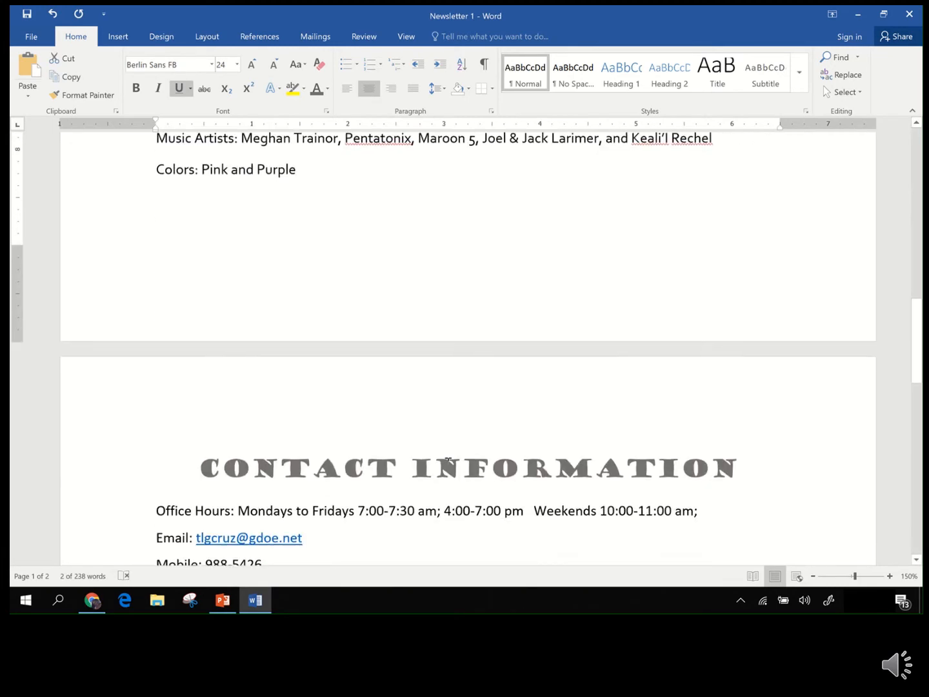
left_click(443, 467)
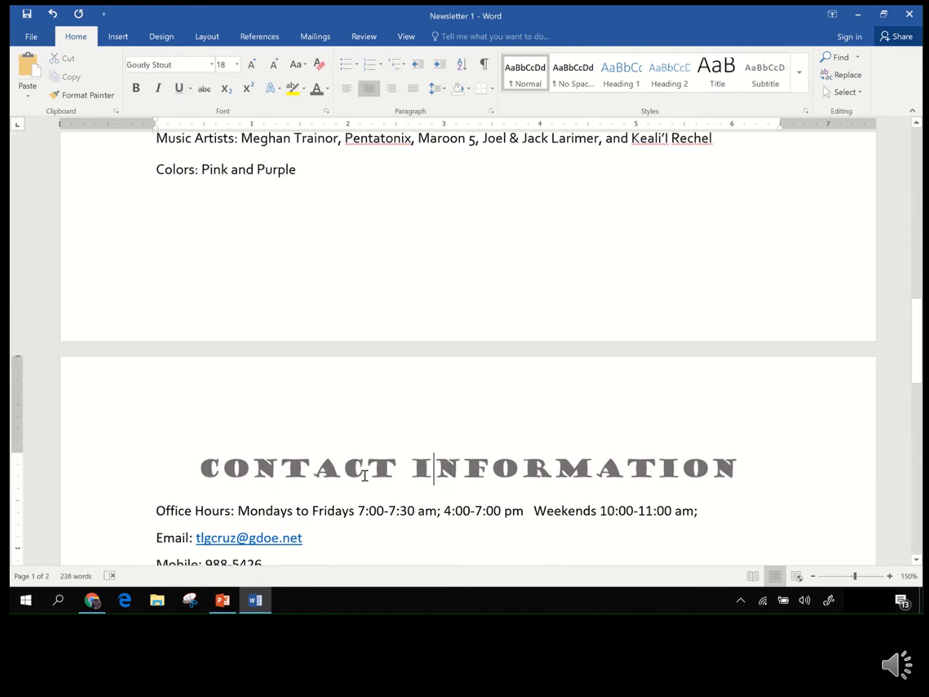
left_click(201, 470)
scroll(200, 471, "up", 3)
scroll(201, 472, "up", 10)
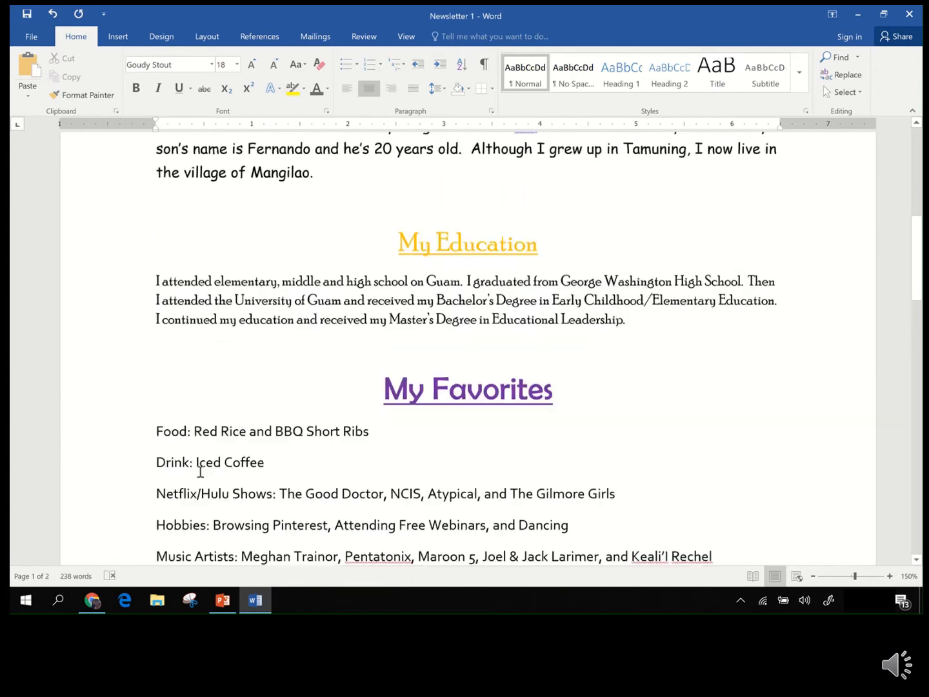
scroll(200, 472, "up", 7)
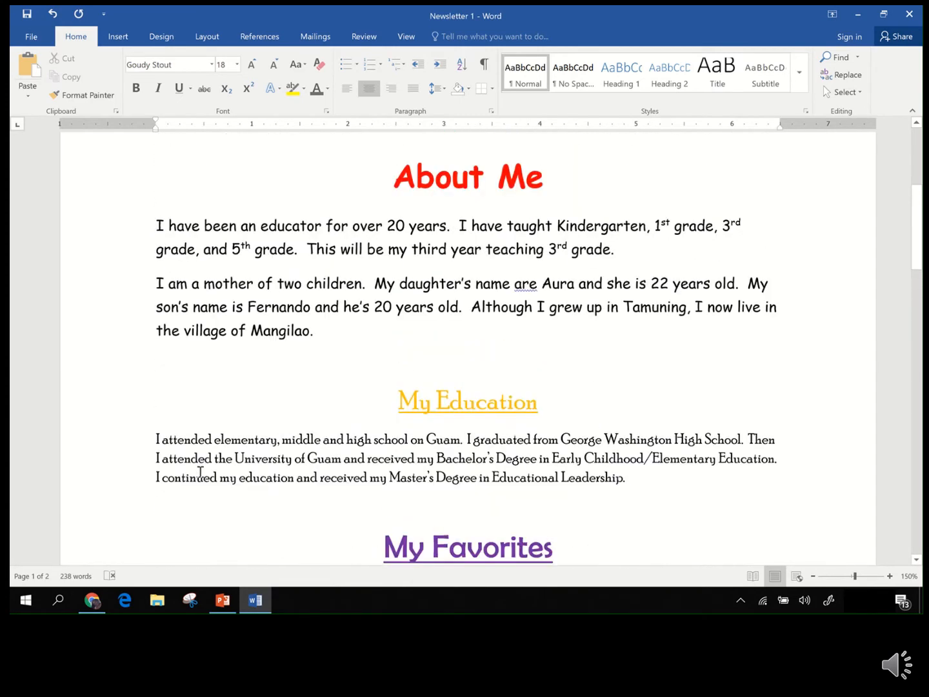
scroll(200, 472, "up", 6)
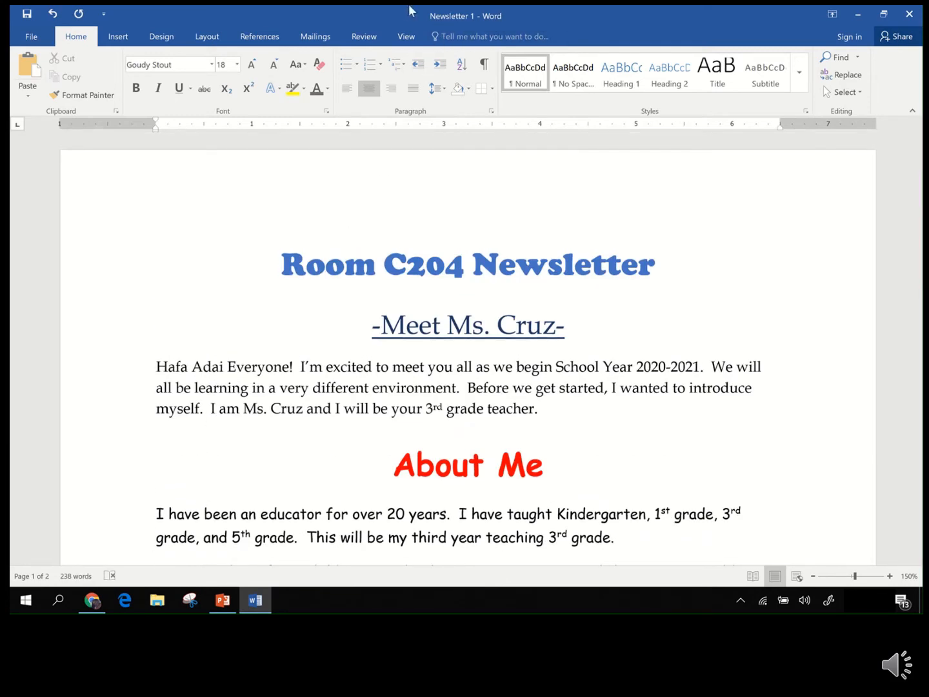
mouse_move(409, 9)
left_click(385, 29)
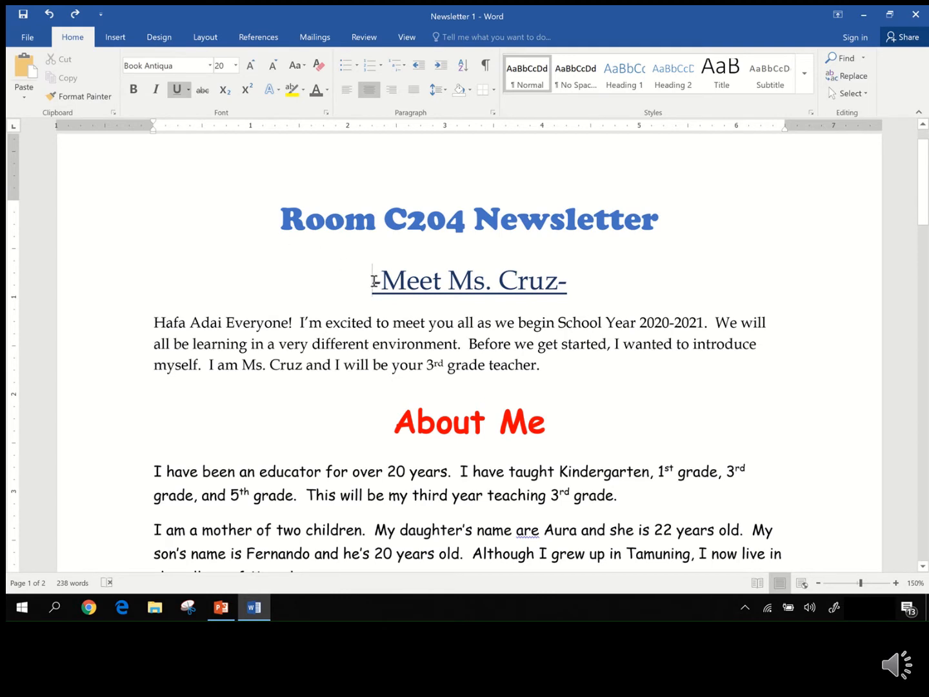
- Set the teacher introduction heading and its paragraph to 1.0 line spacing and remove the space after them
left_click_drag(374, 282, 546, 367)
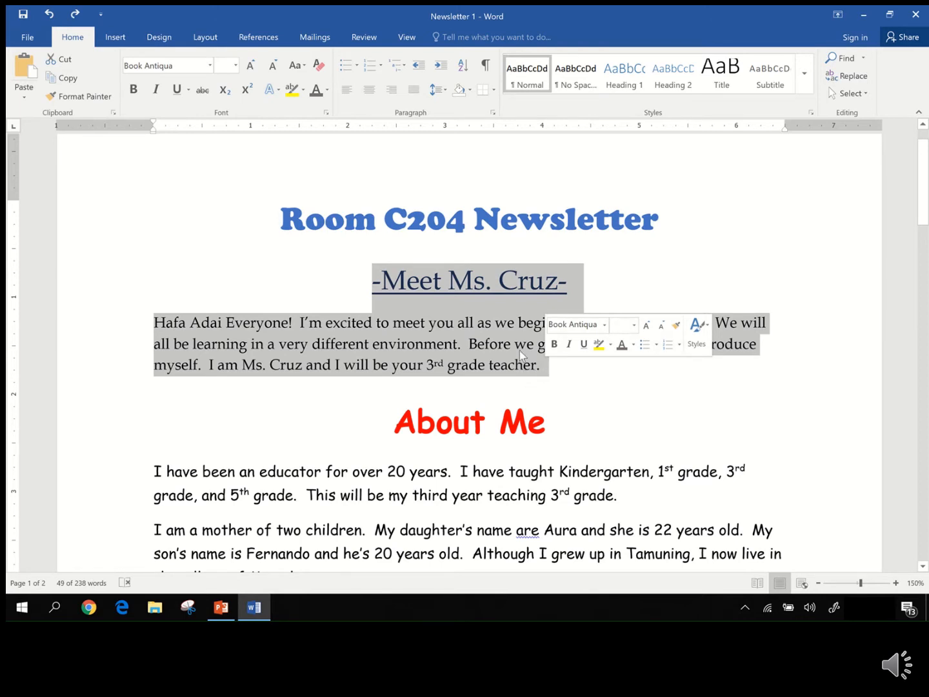
left_click(445, 89)
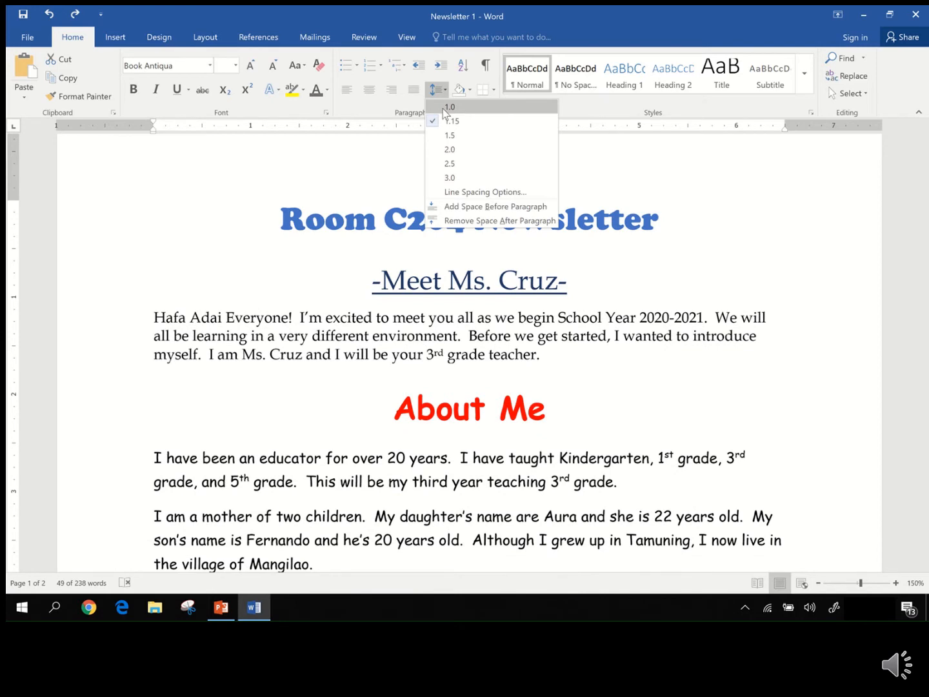
left_click(443, 108)
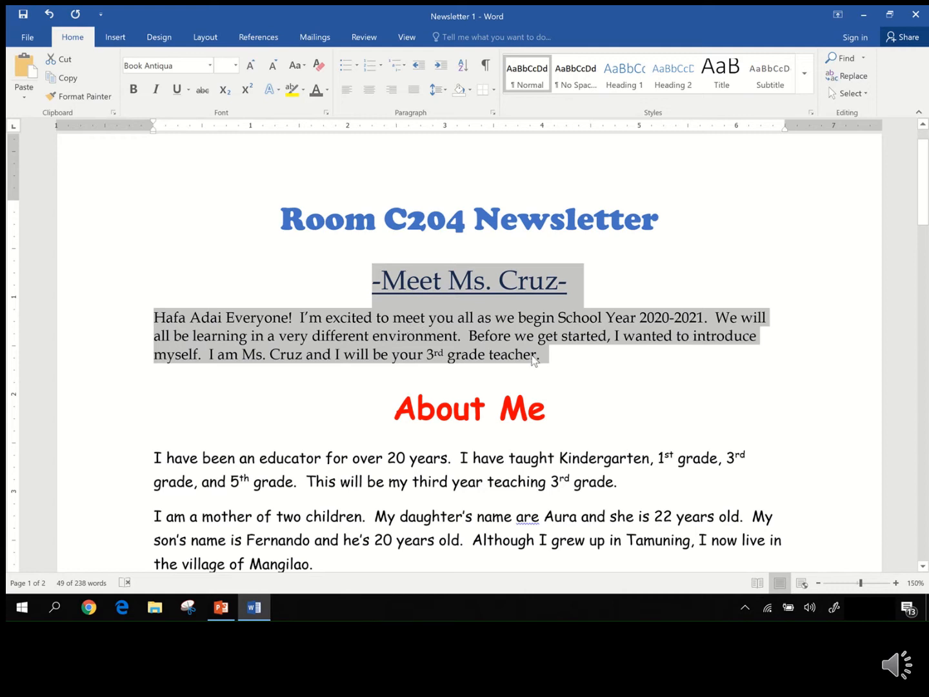
left_click(442, 91)
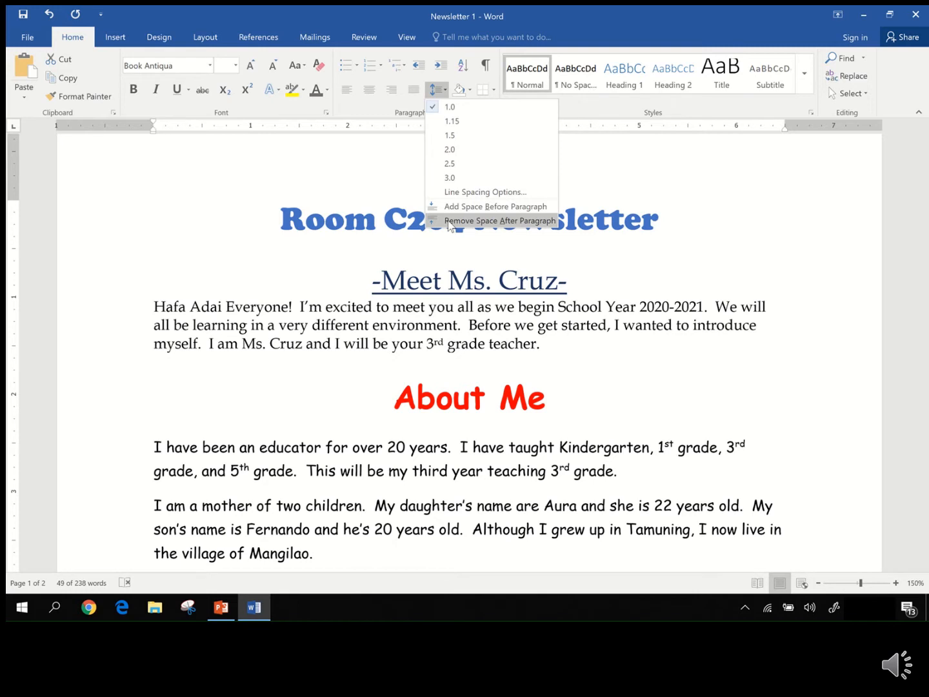
left_click(478, 221)
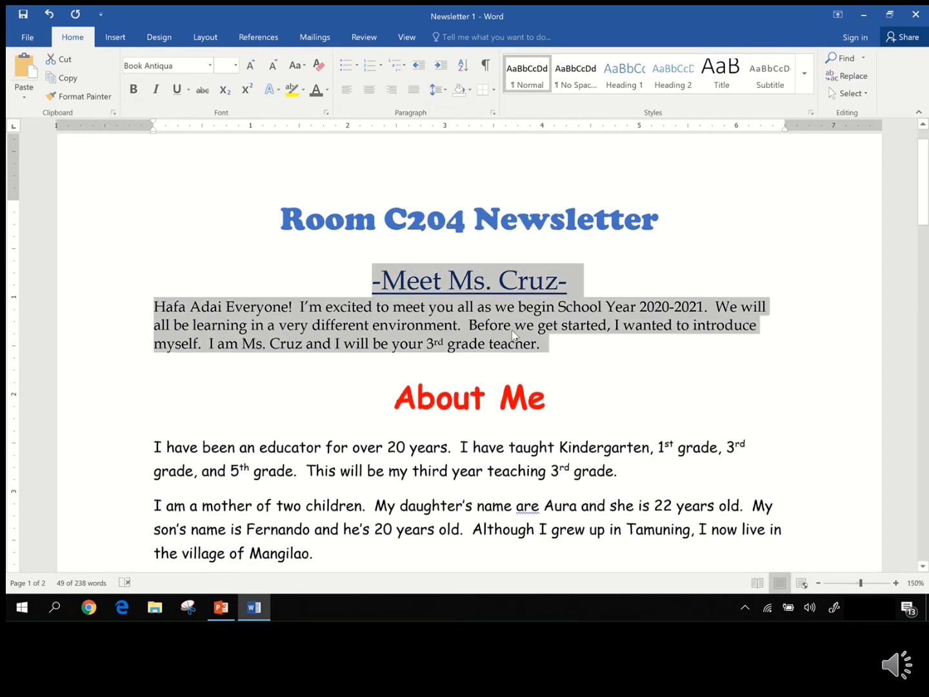
left_click(552, 347)
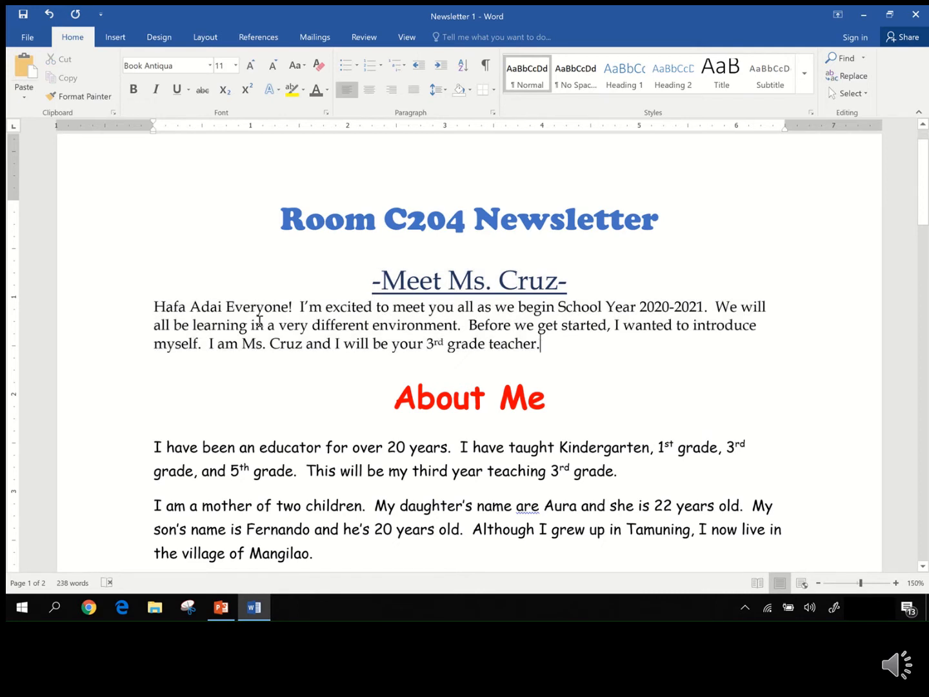
- Indent the first line of the "Hafa Adai Everyone!" introduction paragraph and justify its text
left_click(154, 305)
key("Tab")
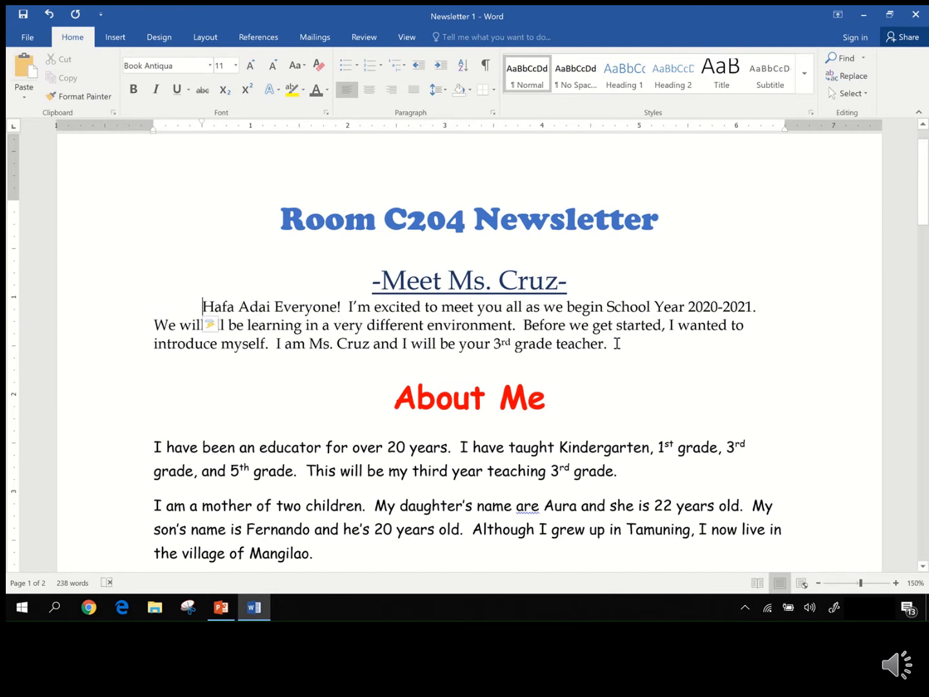
left_click_drag(616, 343, 206, 307)
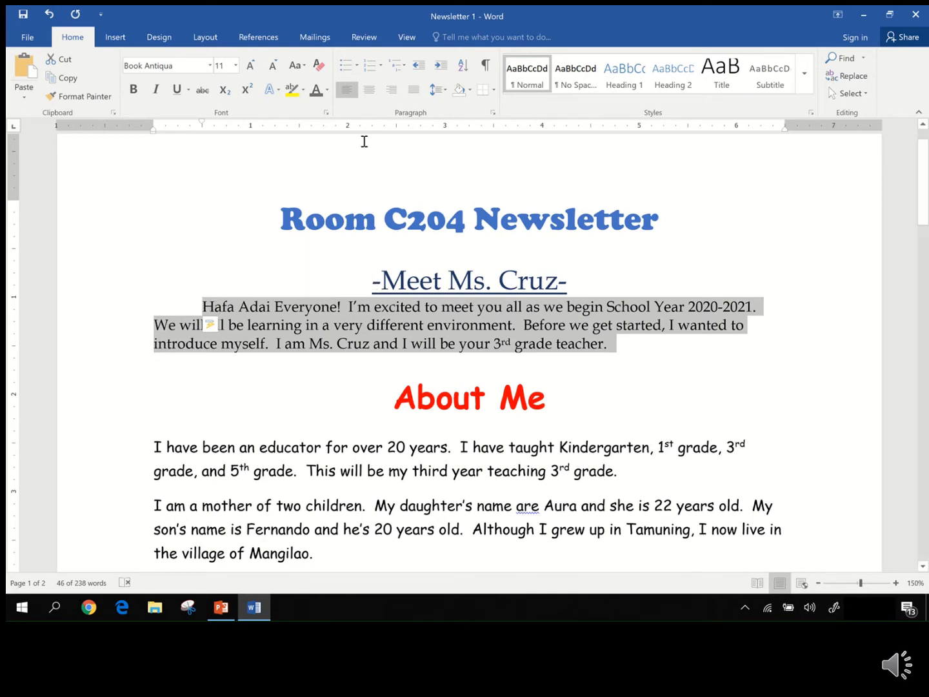
left_click(414, 96)
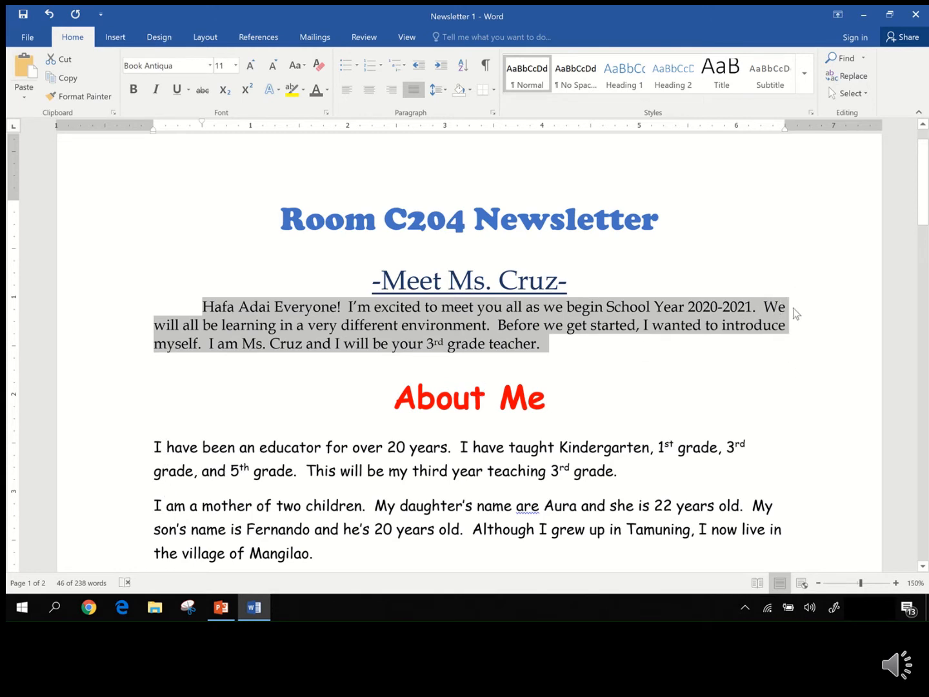
left_click(728, 361)
- Set the "About Me" heading and both paragraphs beneath it to 1.0 line spacing
scroll(725, 363, "down", 1)
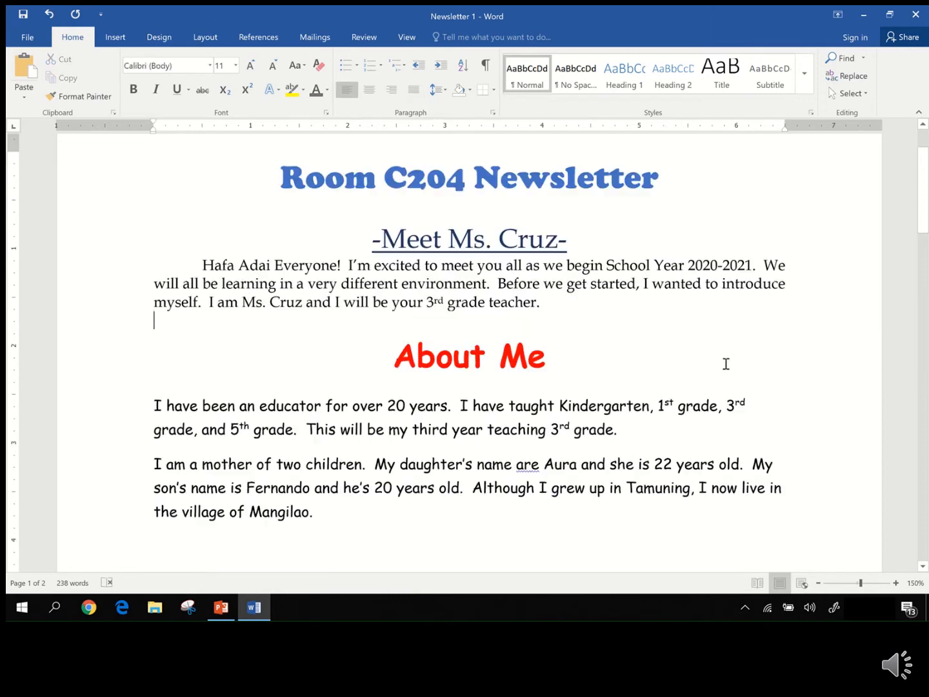
scroll(724, 364, "down", 1)
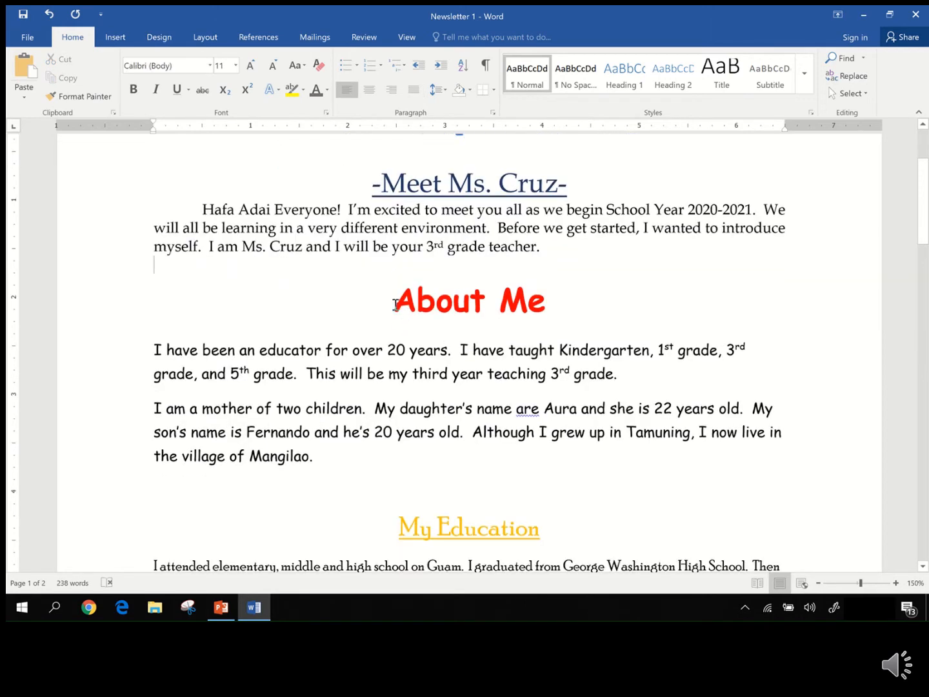
left_click_drag(396, 305, 467, 460)
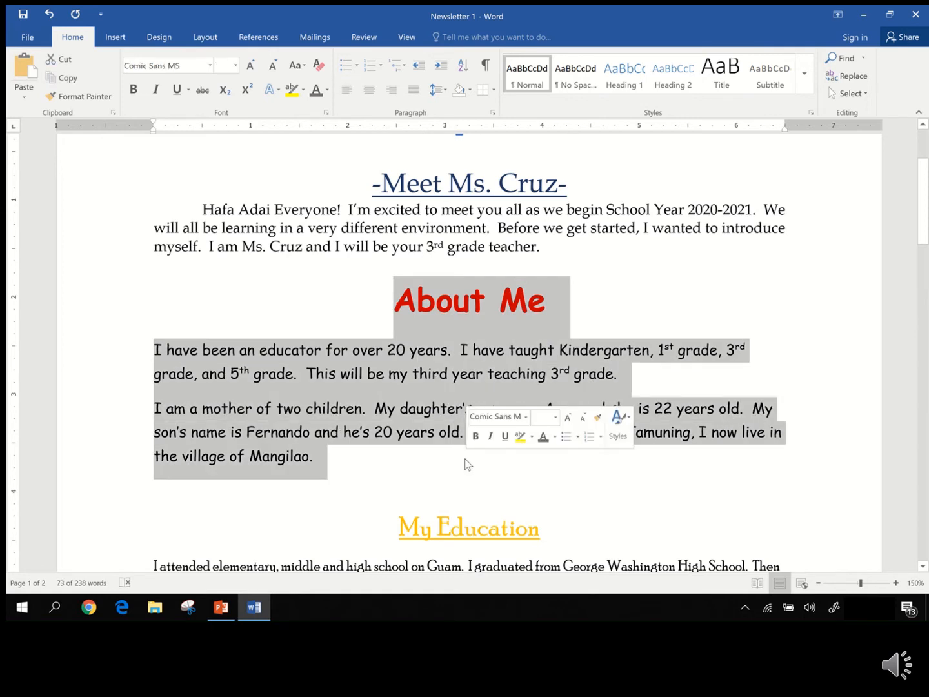
left_click(445, 90)
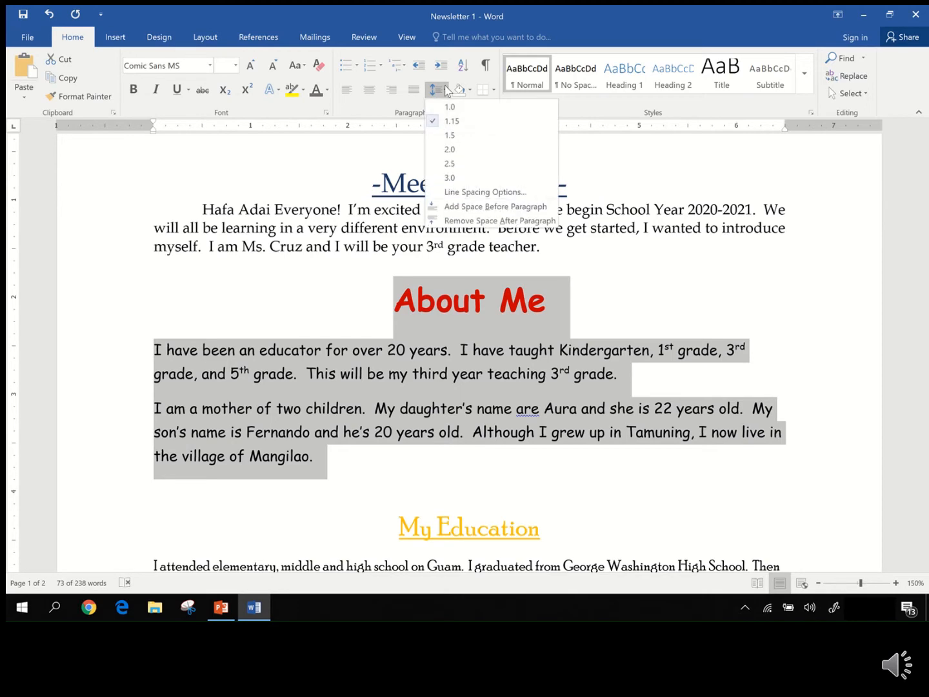
left_click(445, 107)
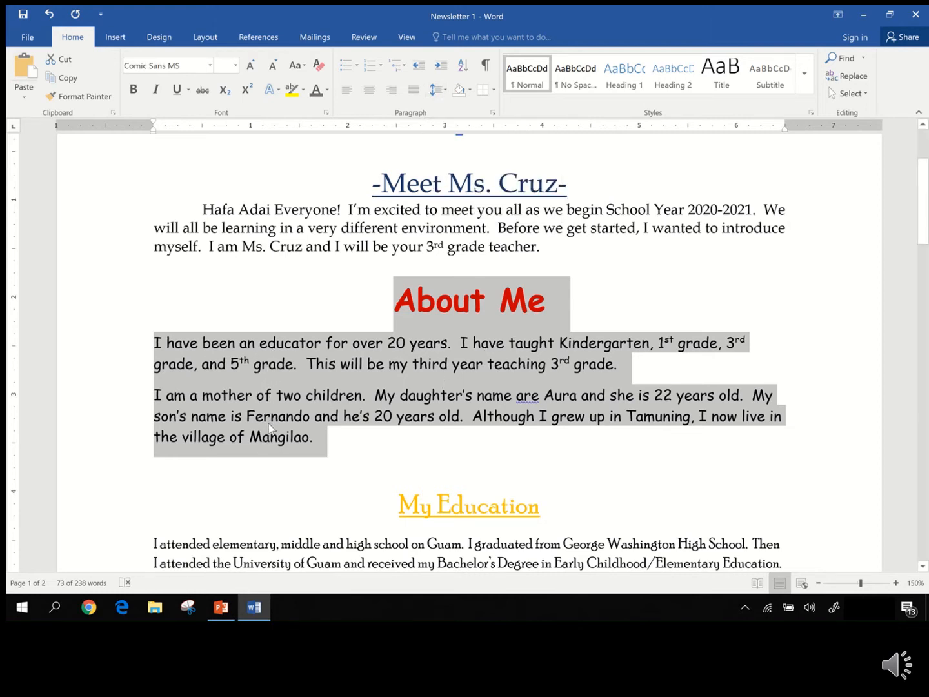
left_click(419, 360)
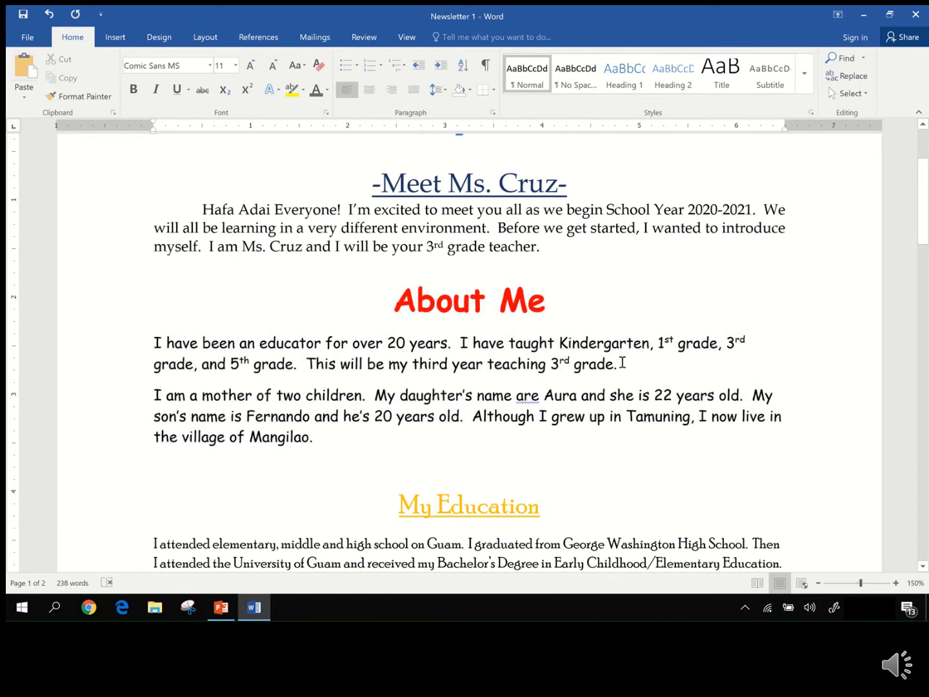
- Remove the space after the "About Me" heading and the first paragraph below it
left_click_drag(623, 363, 406, 307)
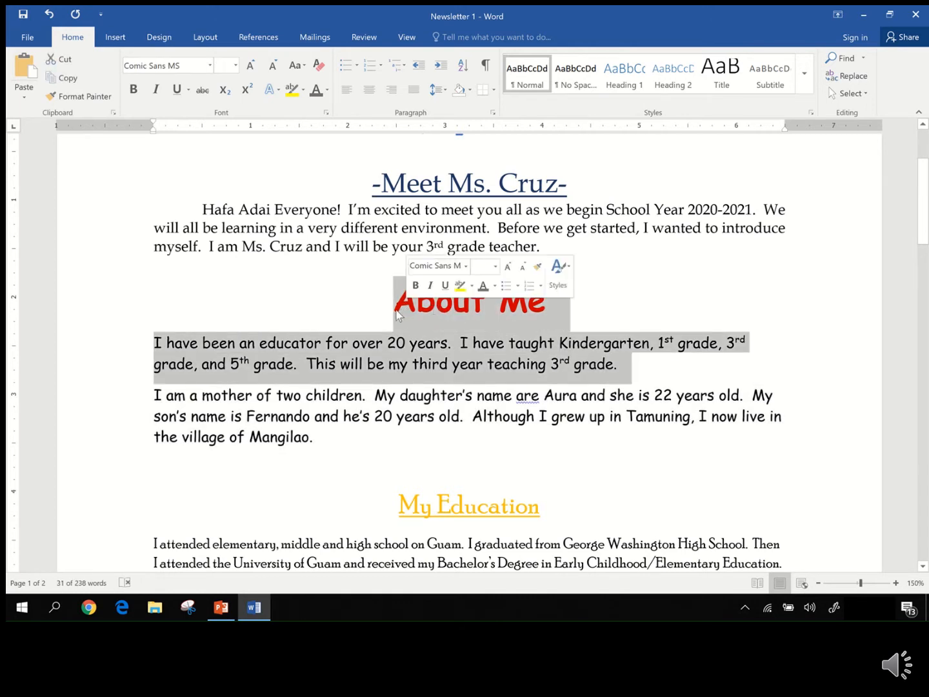
left_click(444, 91)
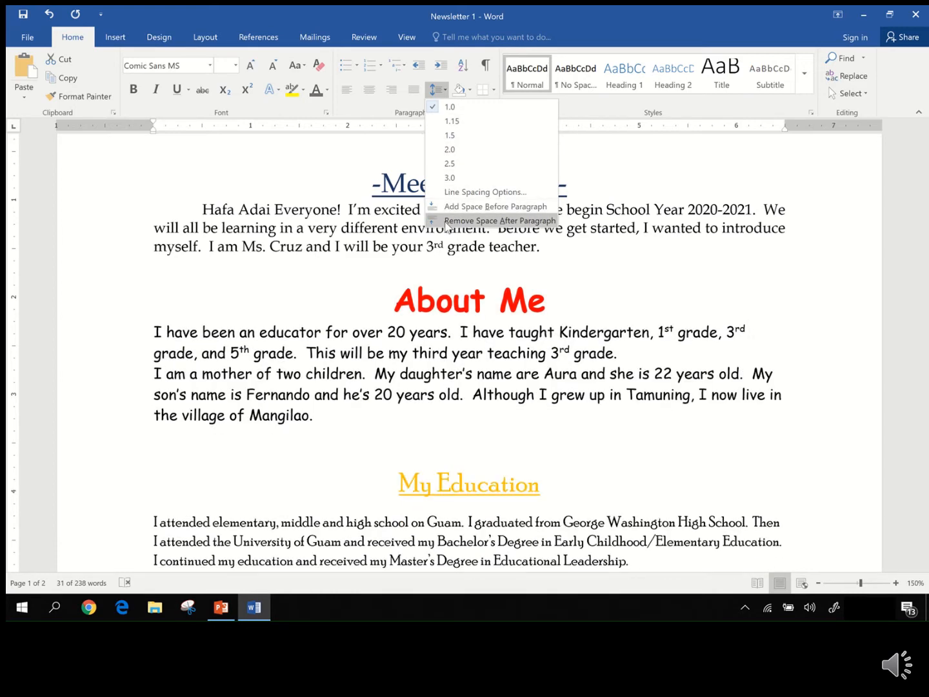
left_click(445, 221)
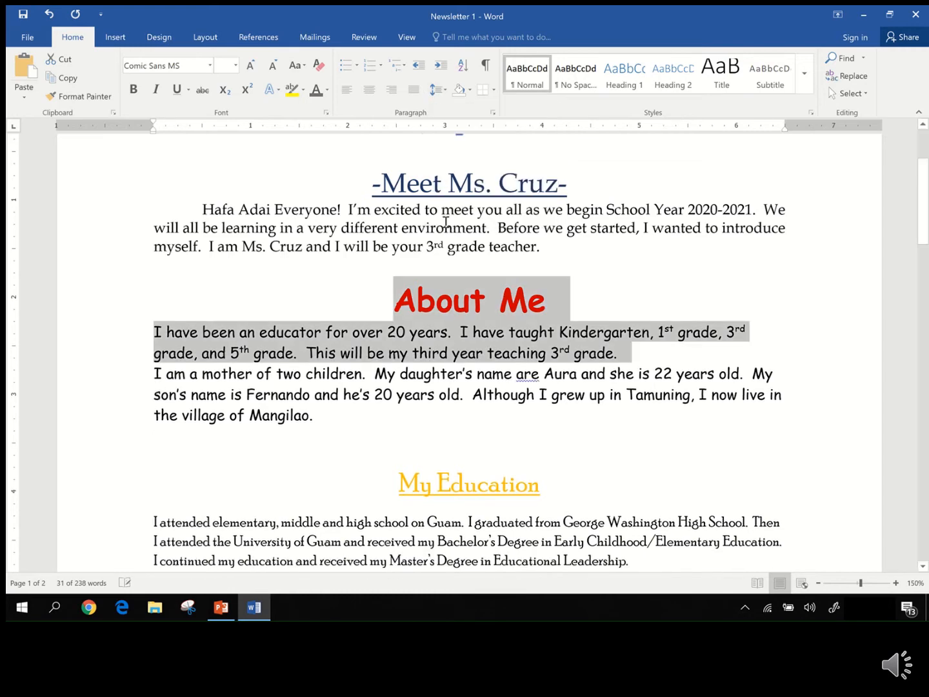
- Indent the first line of both "About Me" paragraphs and justify their text
left_click(567, 332)
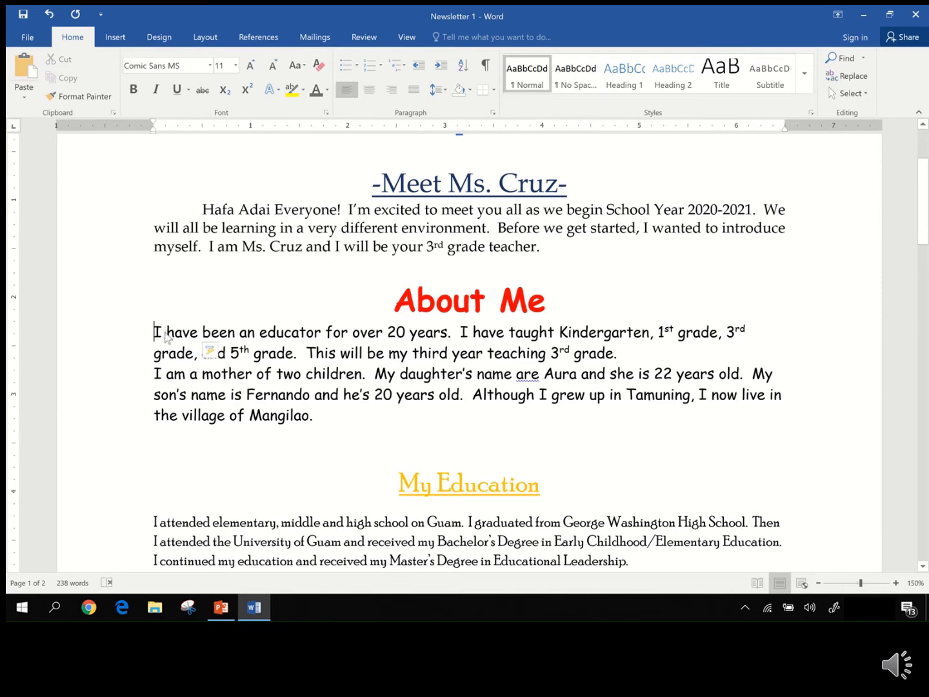
key("Tab")
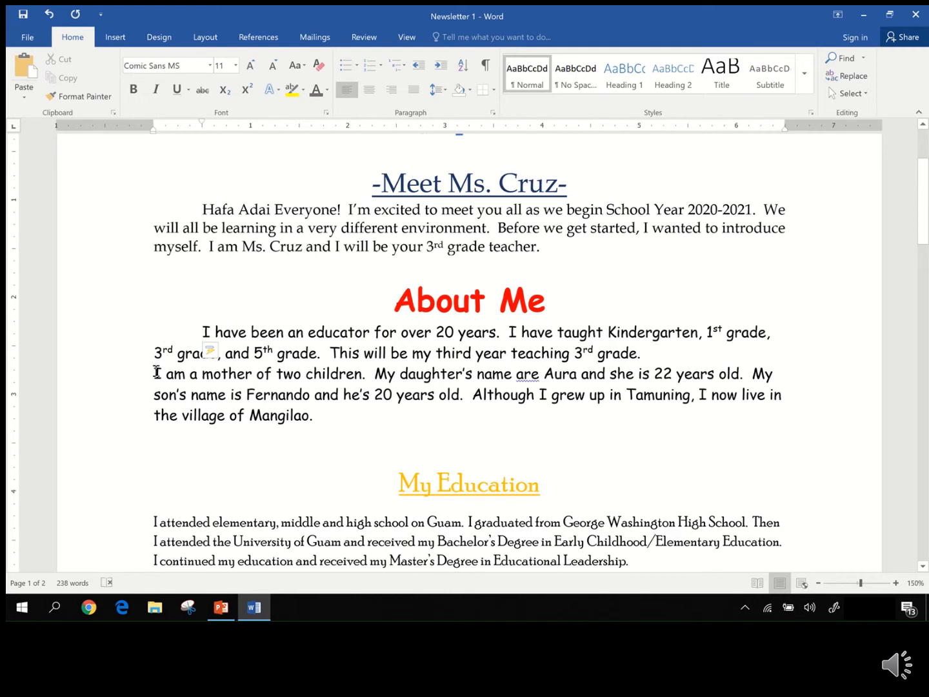
left_click(155, 371)
key("Tab")
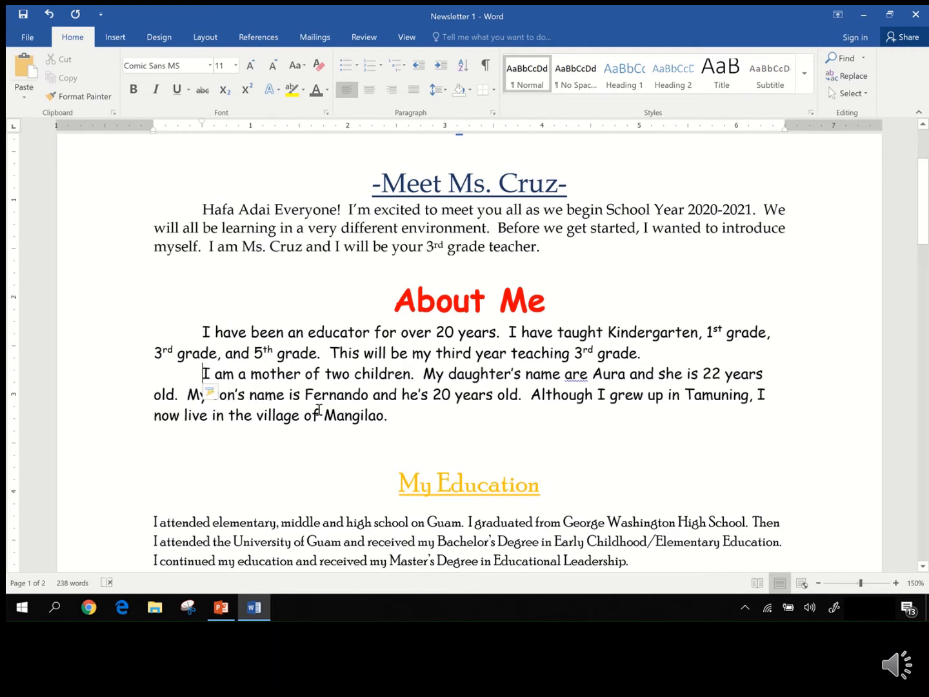
left_click_drag(406, 414, 194, 332)
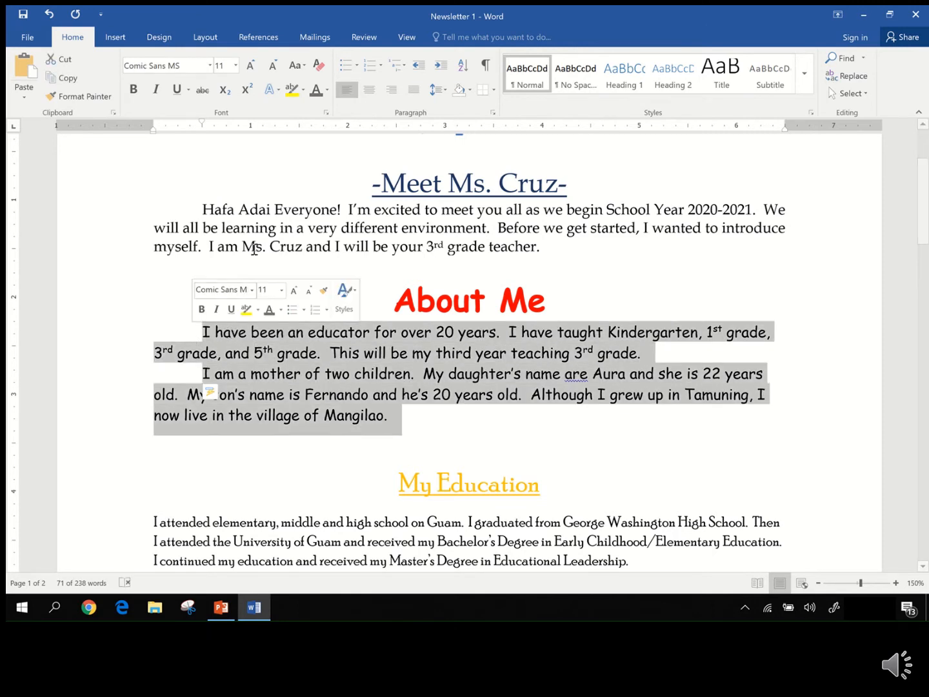
left_click(416, 90)
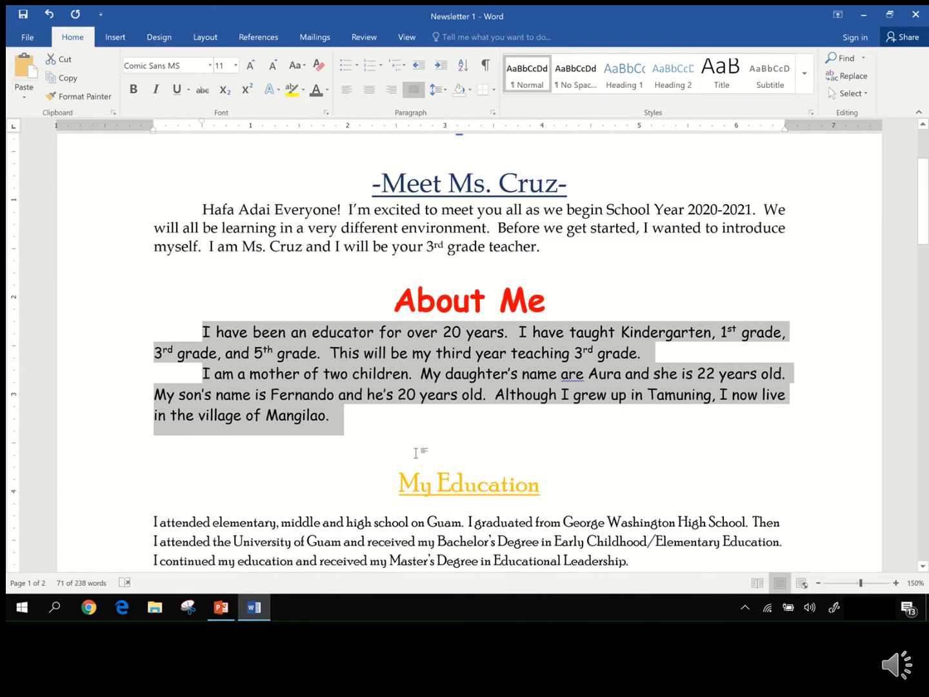
- Set the "My Education" heading and the paragraph beneath it to 1.0 line spacing with no space after
left_click(398, 484)
scroll(420, 473, "down", 3)
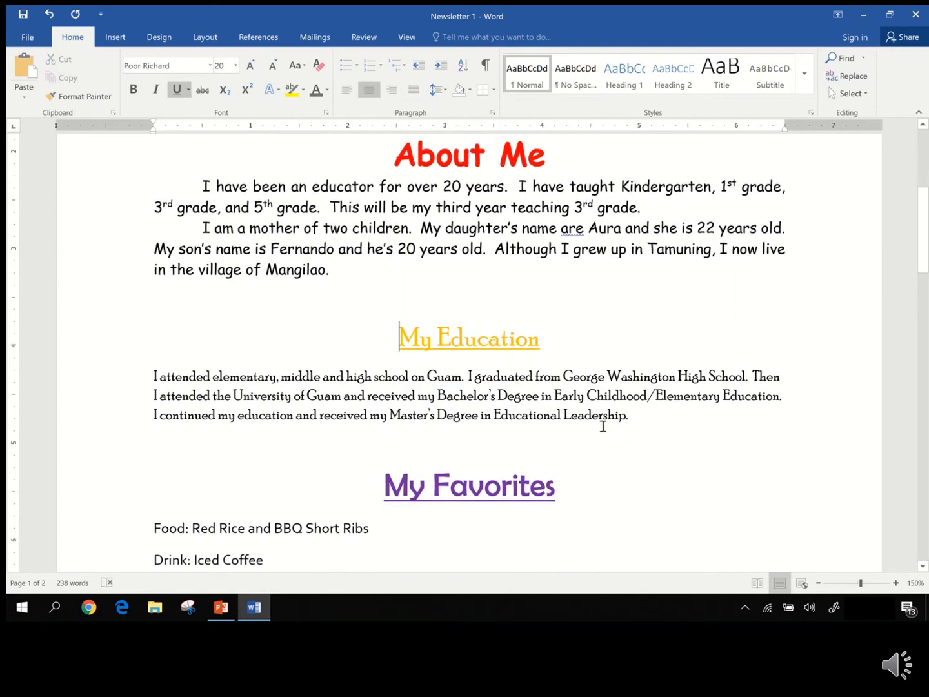
left_click_drag(645, 415, 398, 330)
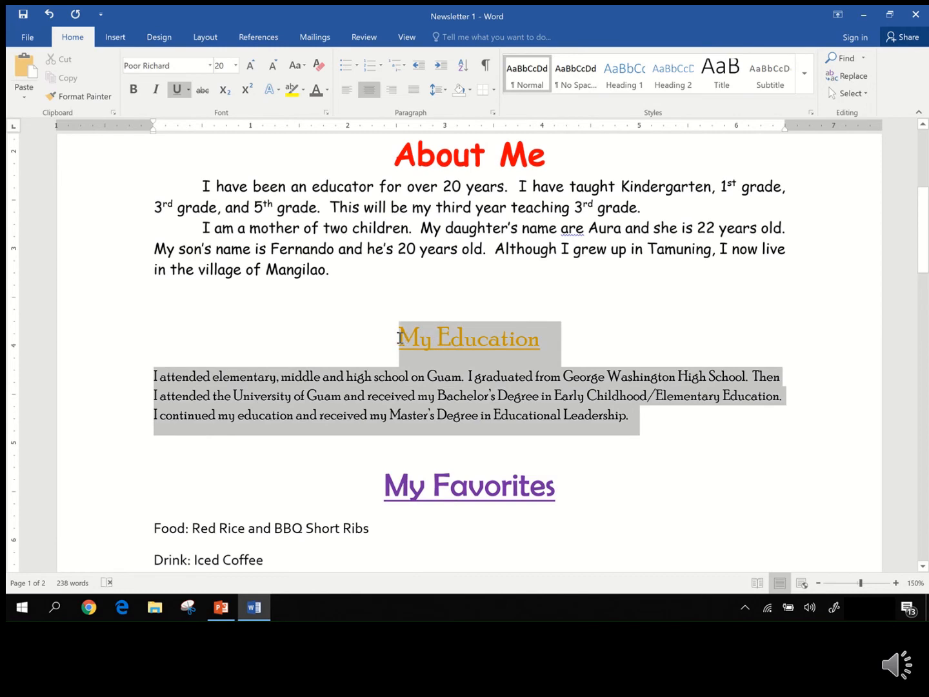
left_click(445, 91)
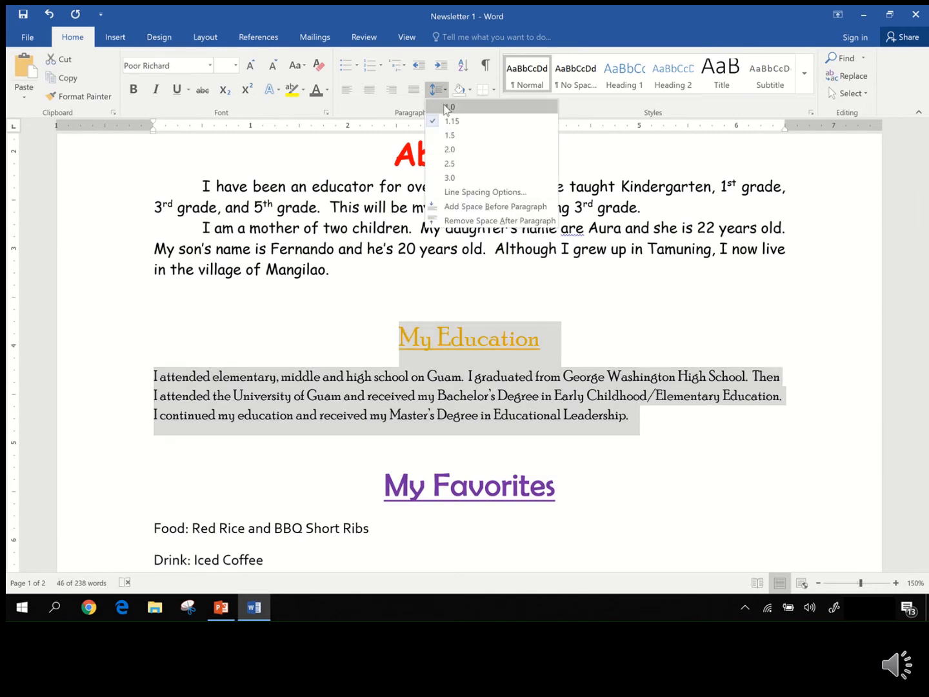
left_click(445, 108)
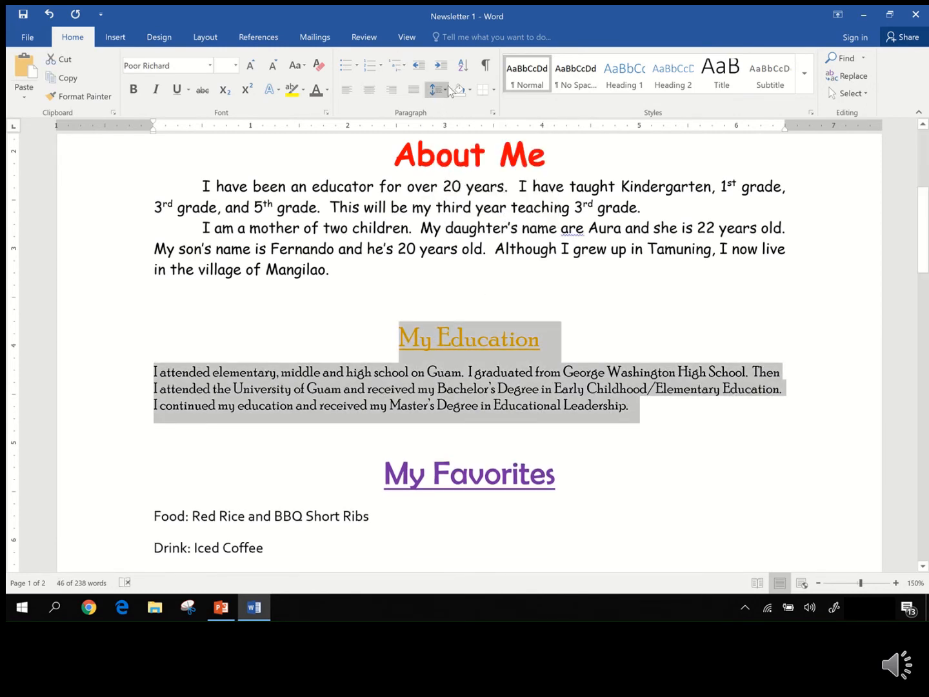
left_click(445, 90)
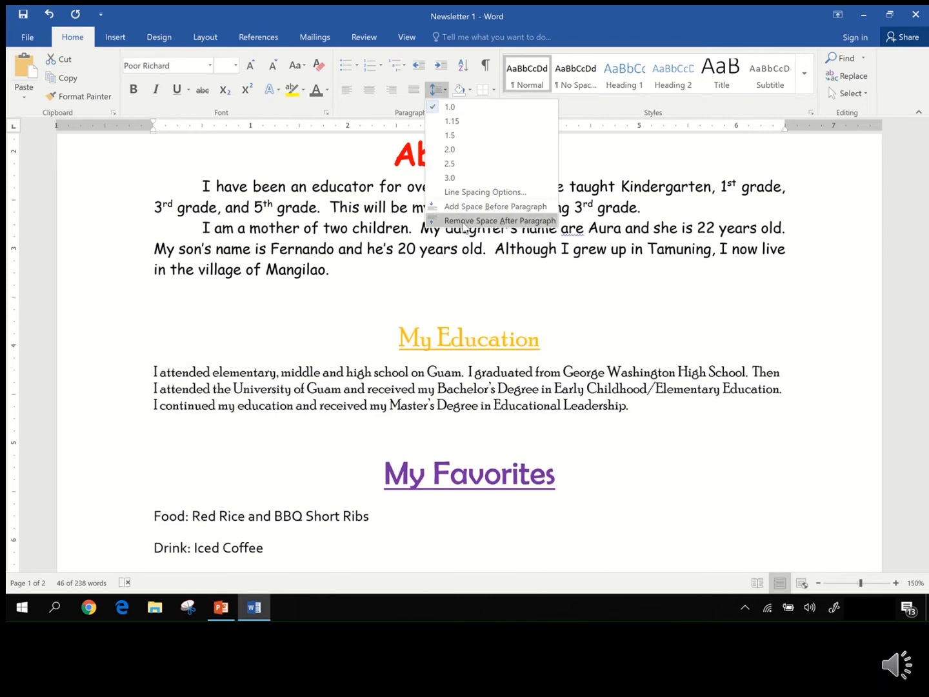
left_click(462, 222)
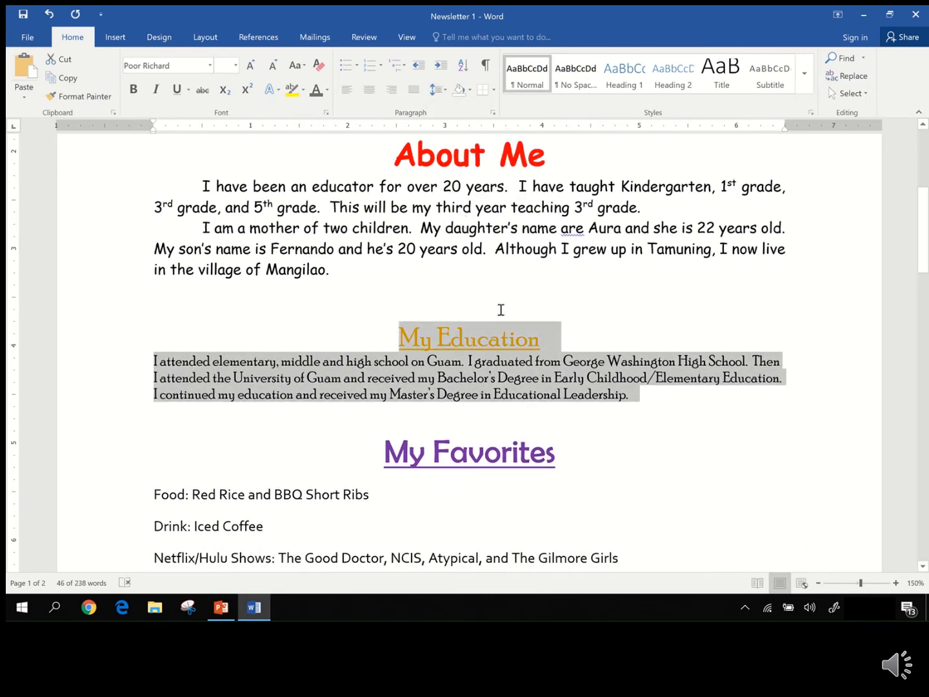
- Justify the "My Education" paragraph and indent its first line
left_click_drag(642, 393, 155, 358)
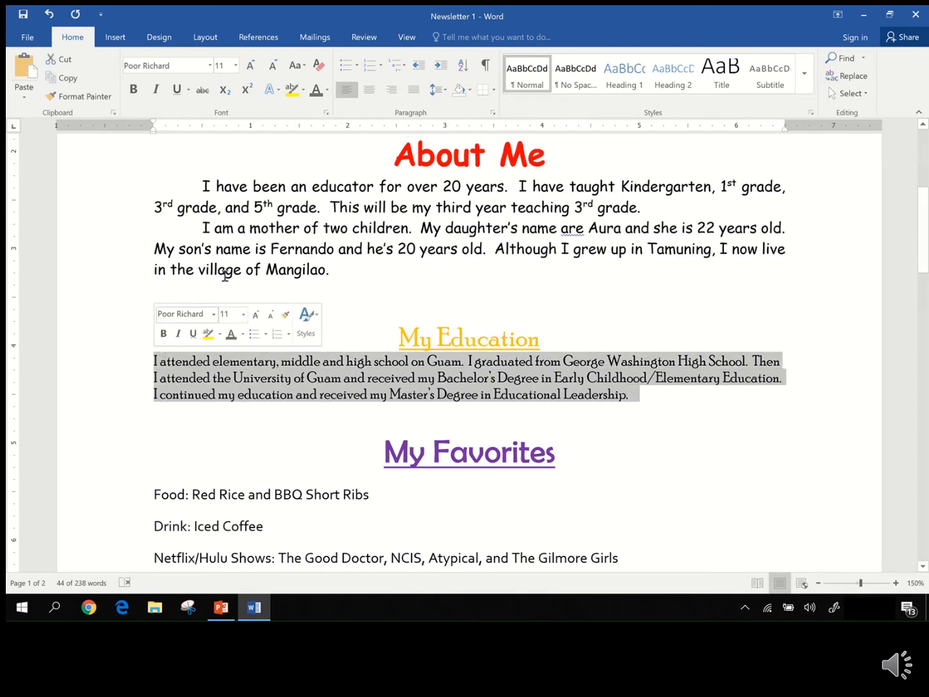
left_click(415, 91)
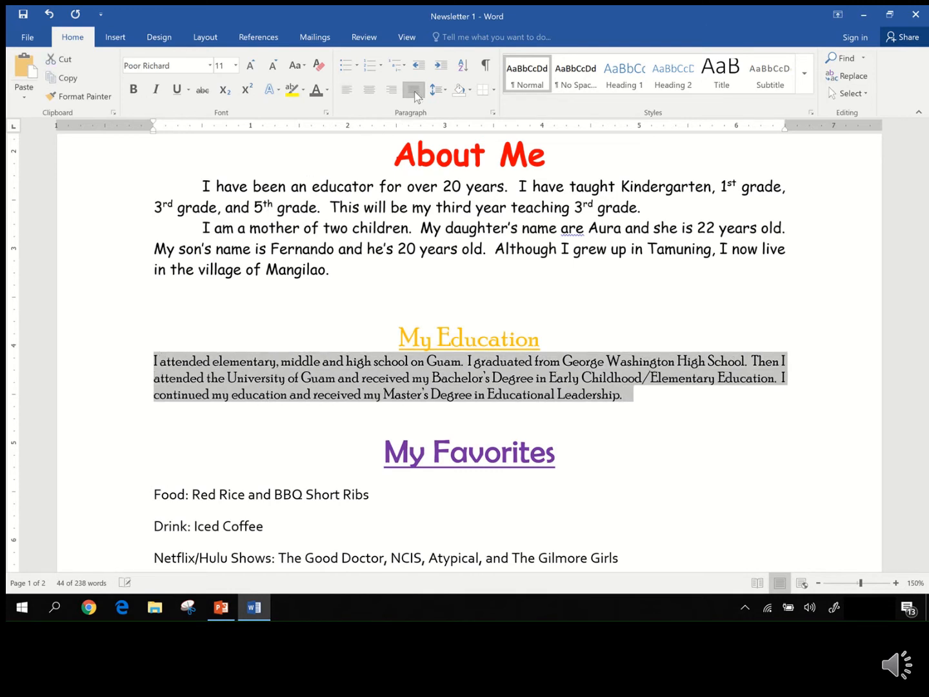
left_click(155, 362)
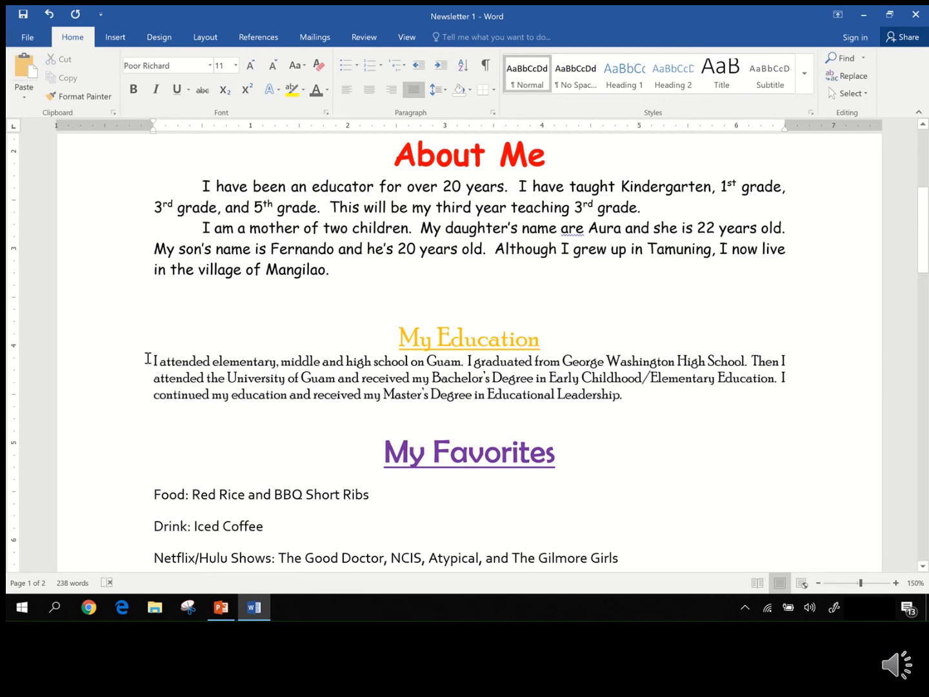
key("Tab")
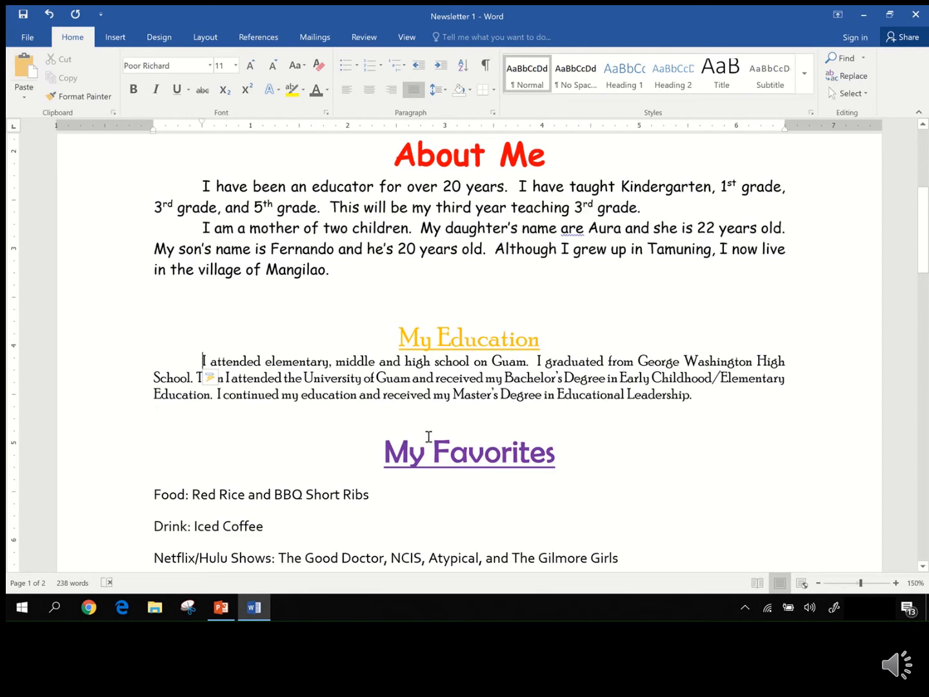
- Set the "My Favorites" heading and its lines from Food to Colors to 1.0 line spacing with no space after
scroll(429, 438, "down", 1)
scroll(428, 437, "down", 1)
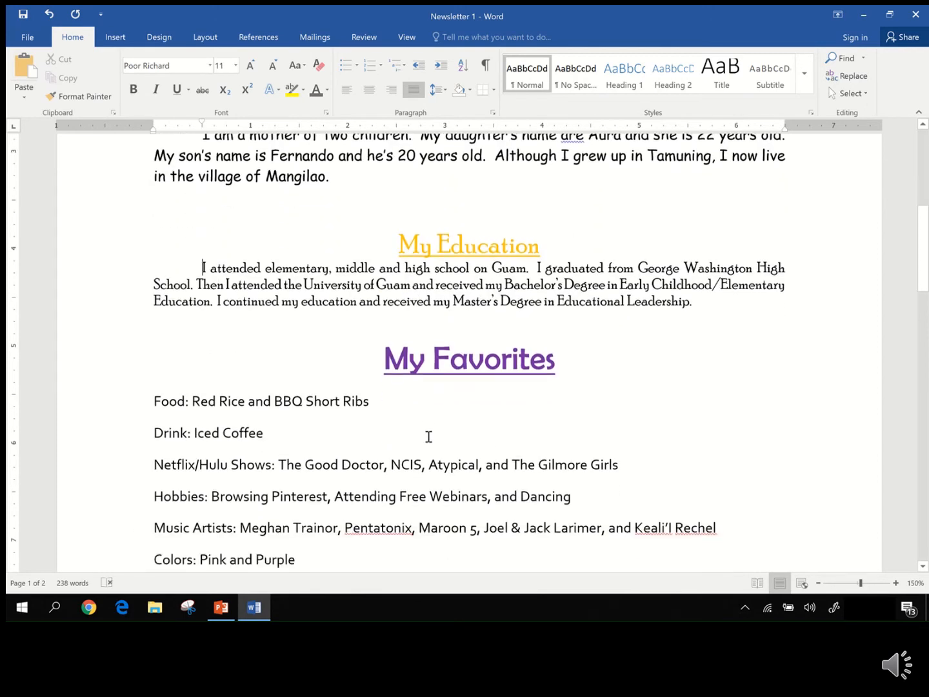
scroll(428, 437, "down", 1)
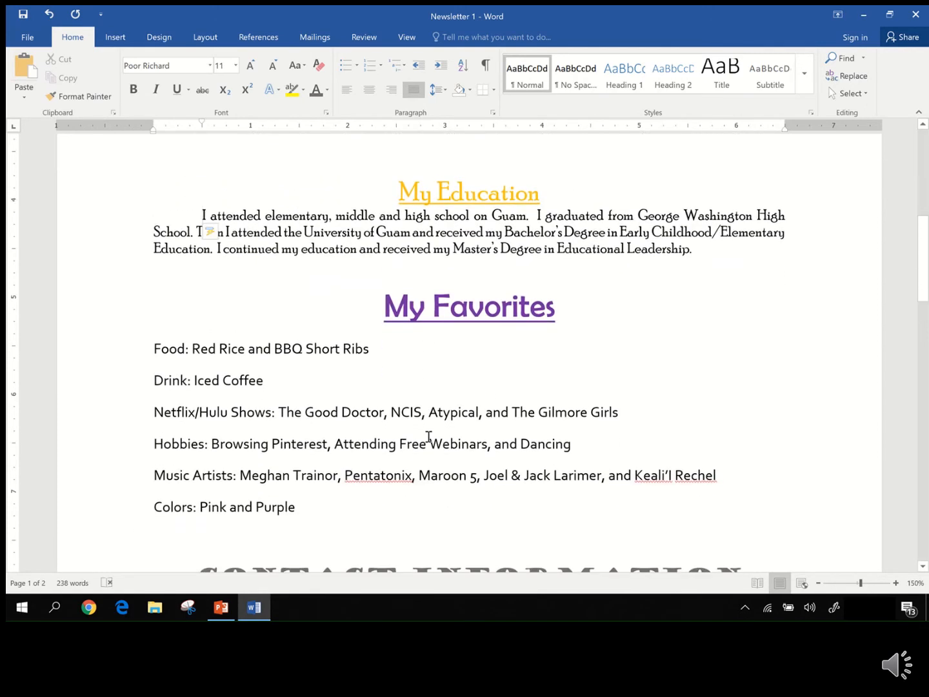
scroll(429, 437, "down", 1)
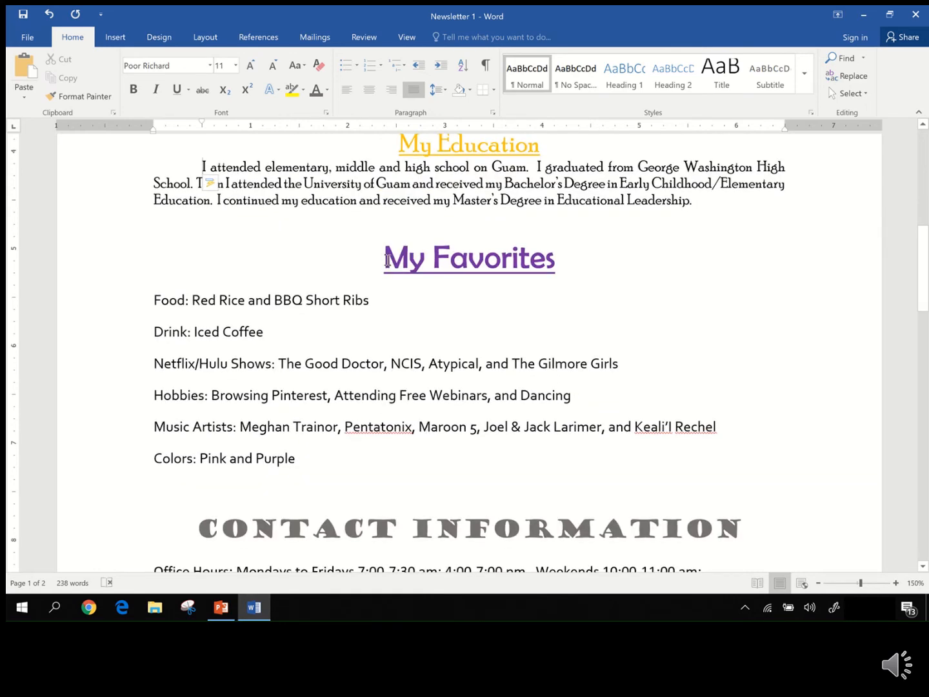
left_click_drag(387, 259, 440, 457)
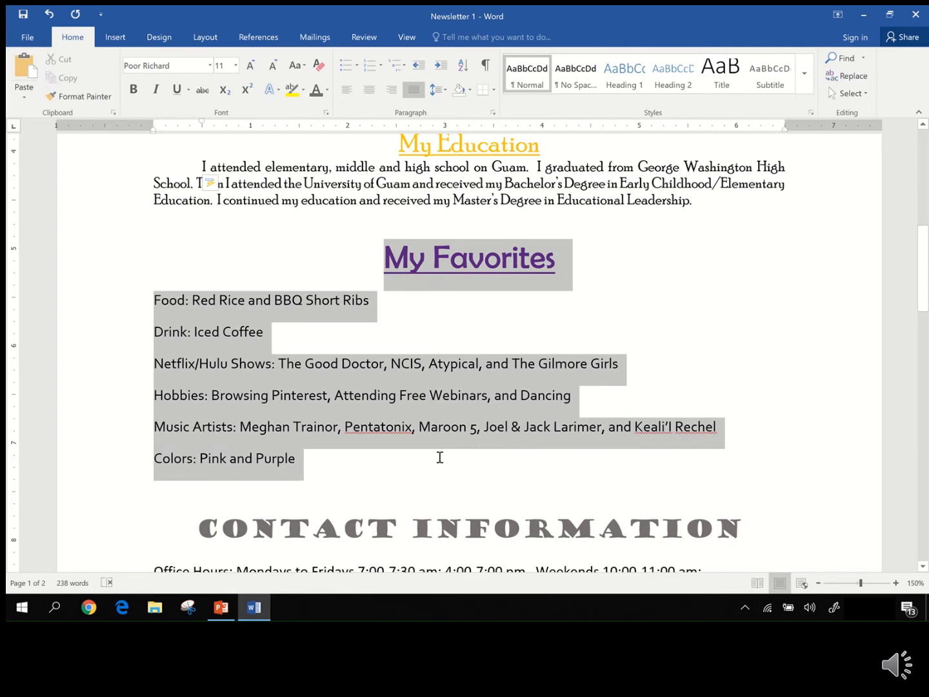
left_click(442, 94)
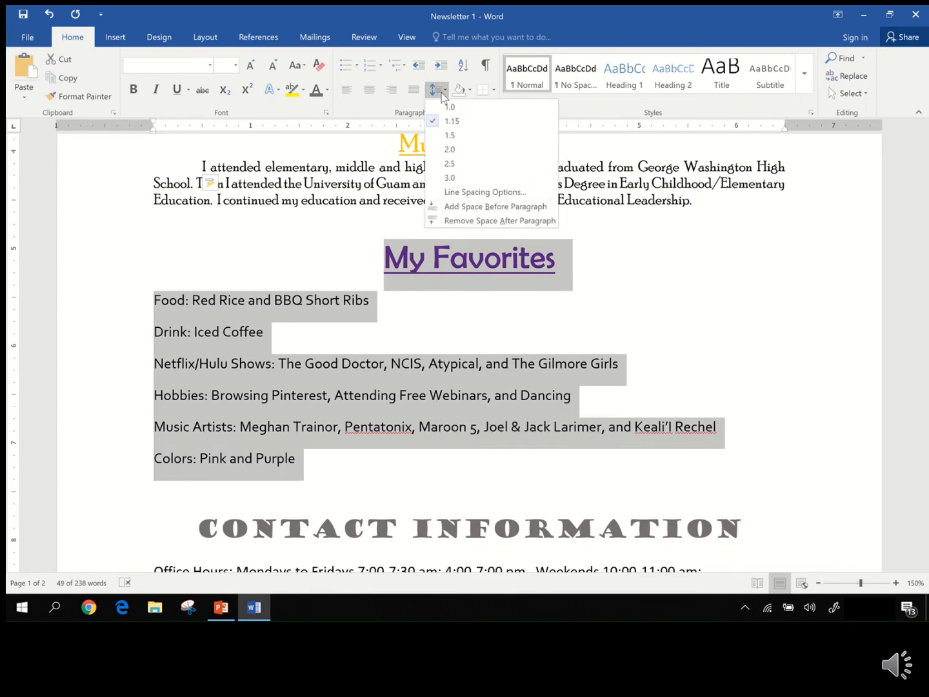
left_click(445, 106)
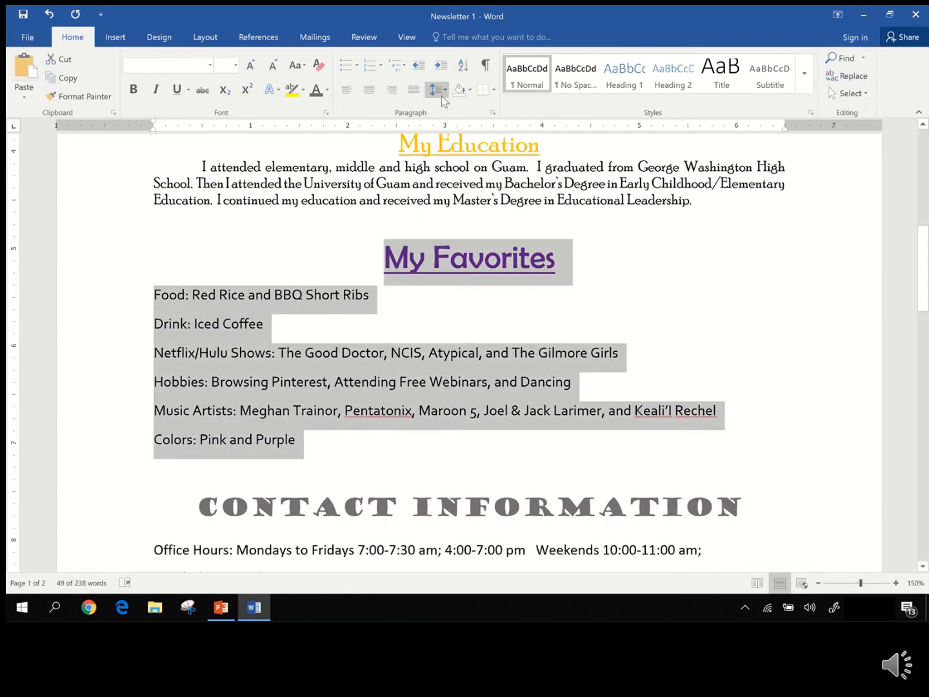
left_click(442, 96)
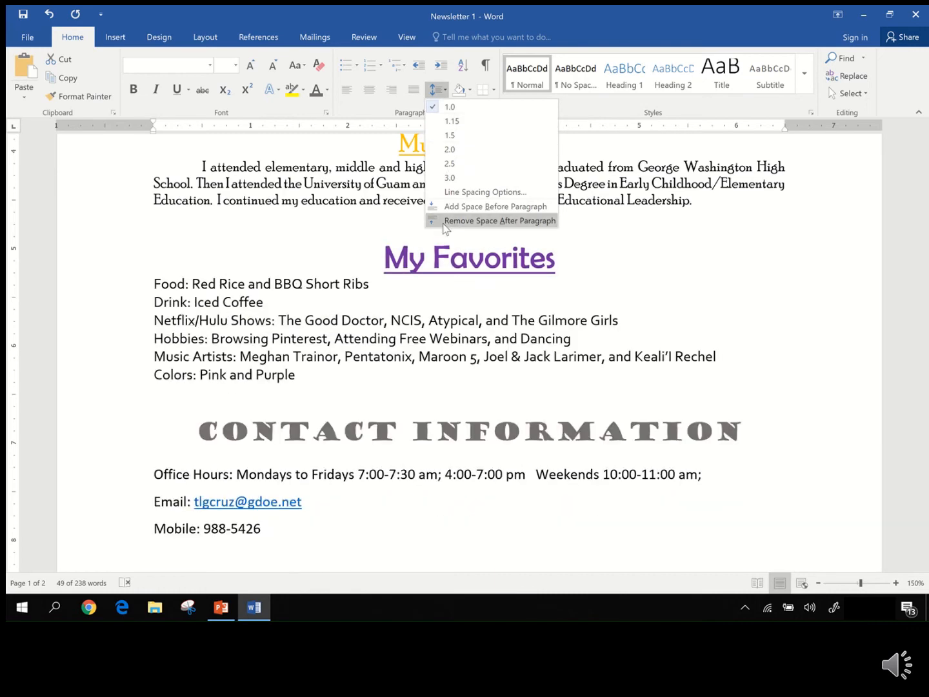
left_click(443, 223)
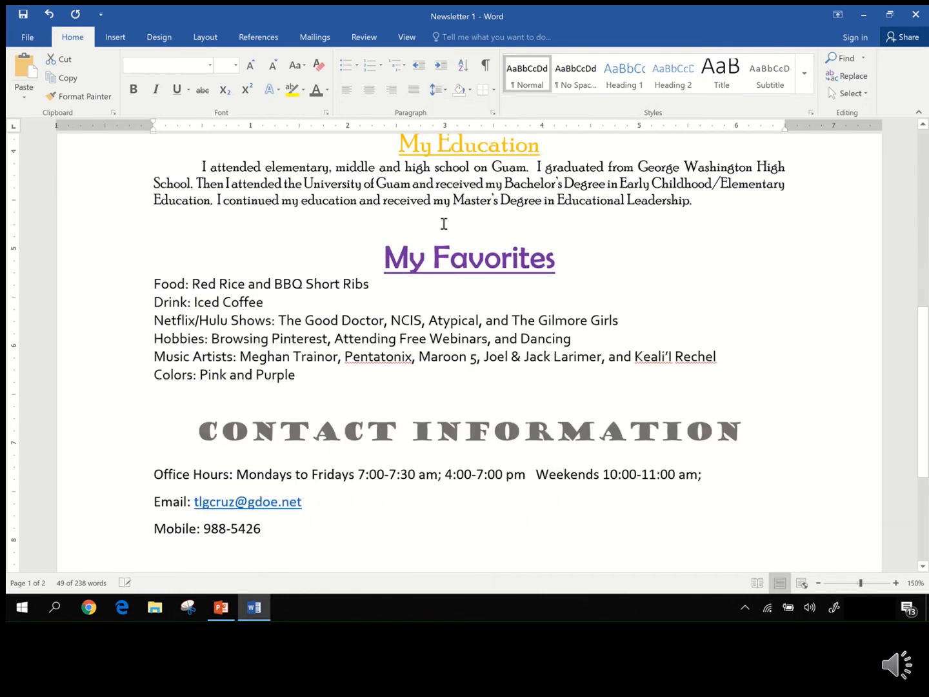
- Try hollow round bullets on the lines beneath "My Favorites", and undo them
left_click(339, 377)
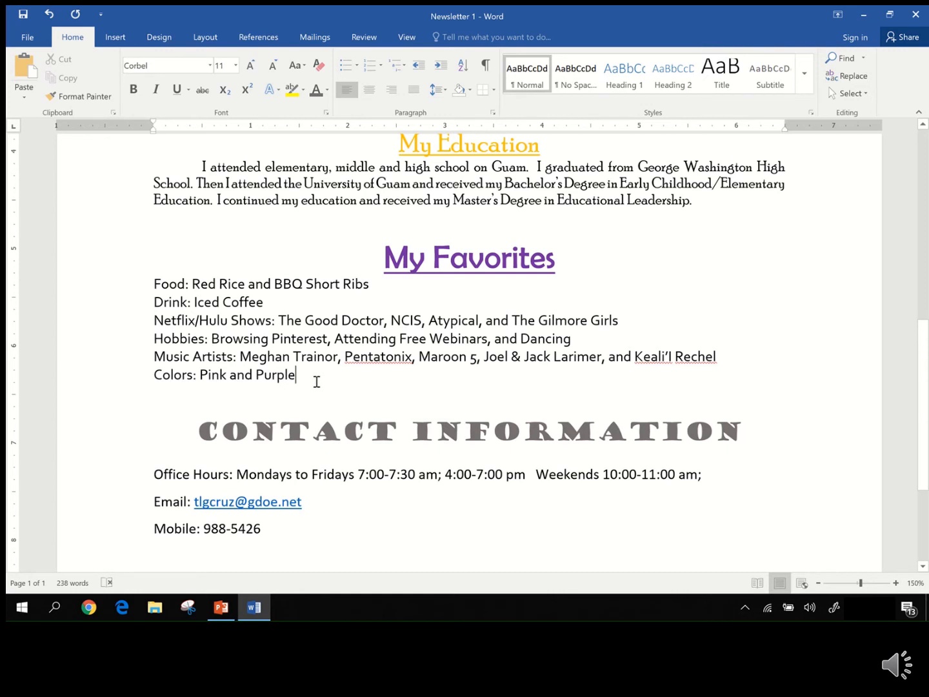
left_click_drag(304, 376, 158, 283)
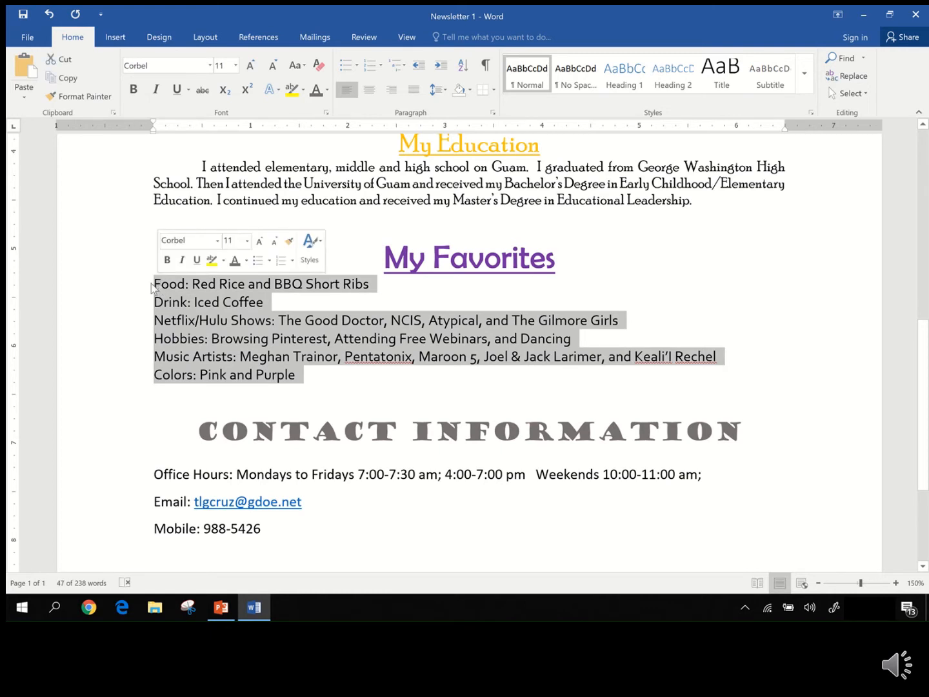
left_click(356, 66)
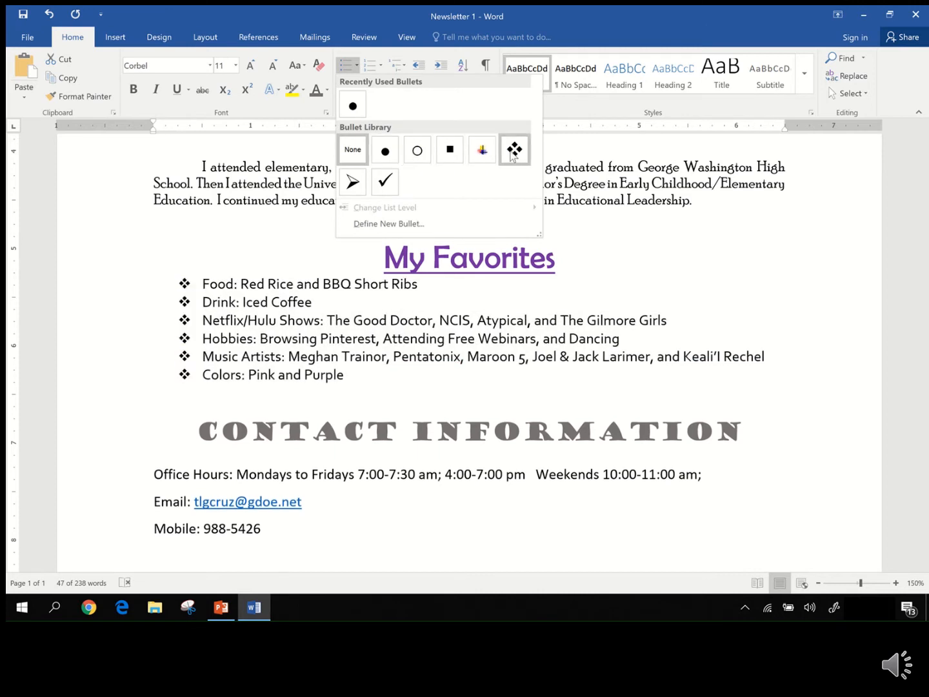
left_click(417, 151)
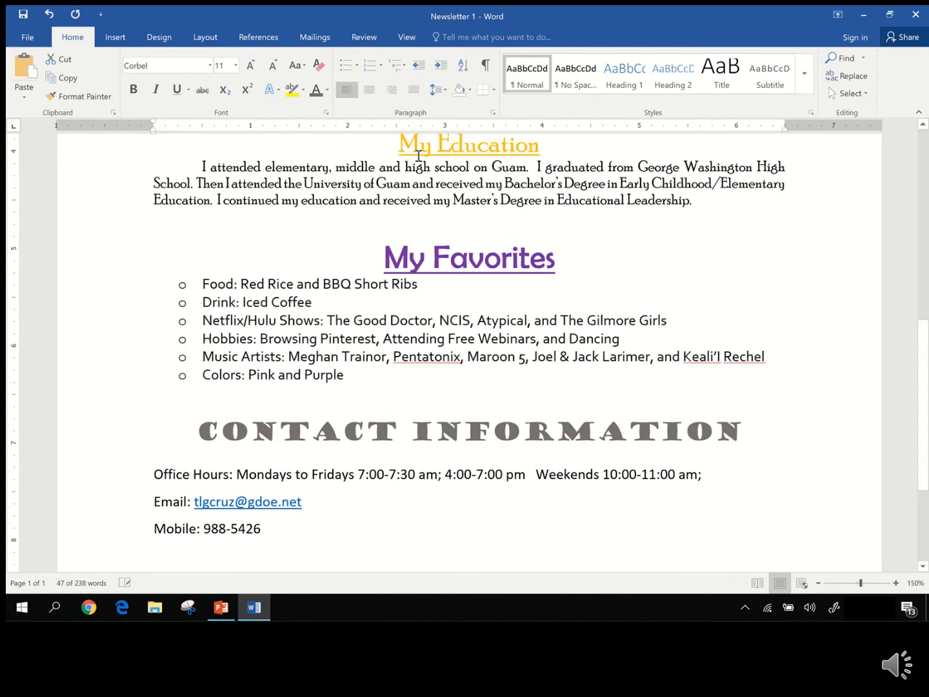
left_click(441, 387)
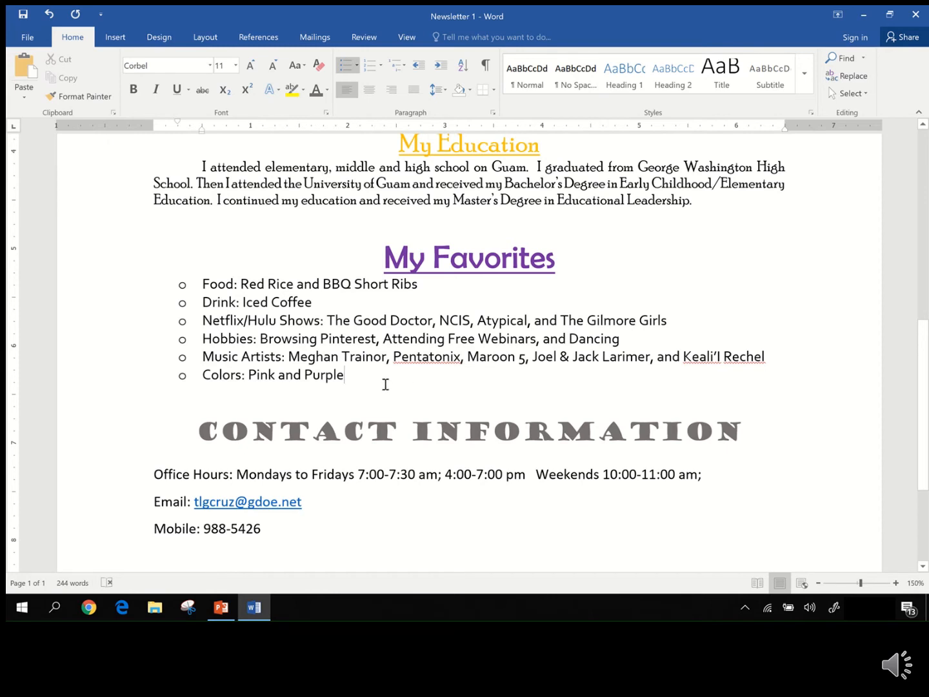
left_click(45, 14)
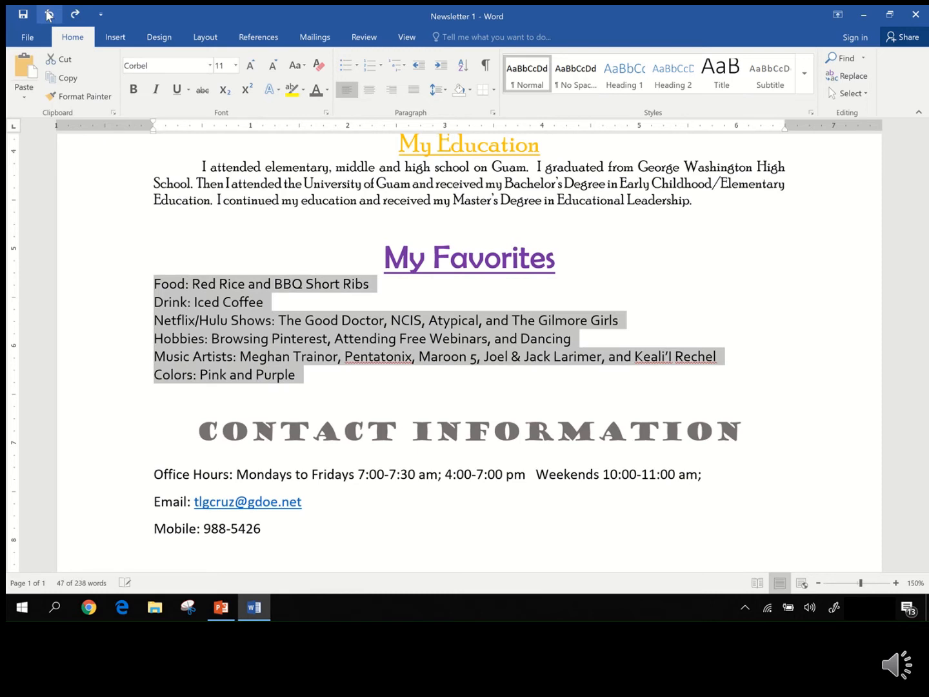
- Format the lines beneath "My Favorites" as a bulleted list with solid round bullets
left_click(357, 66)
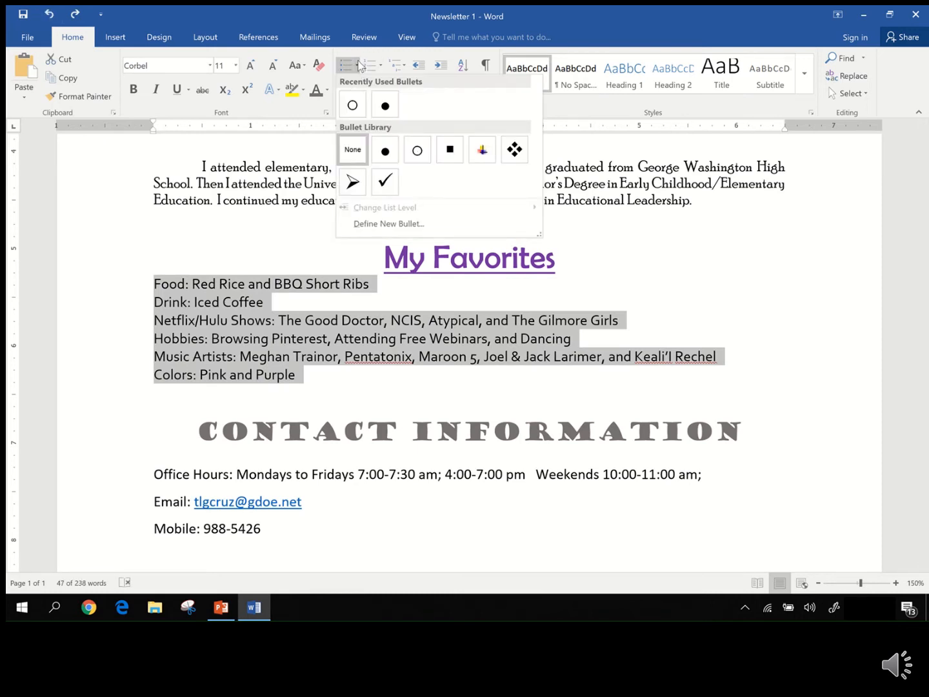
left_click(384, 151)
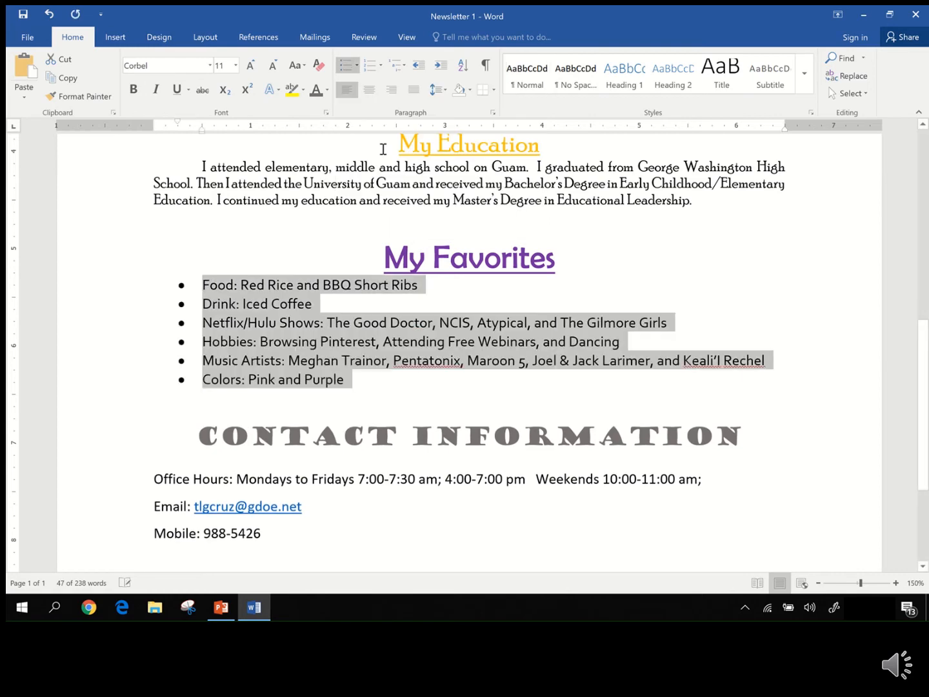
left_click(422, 377)
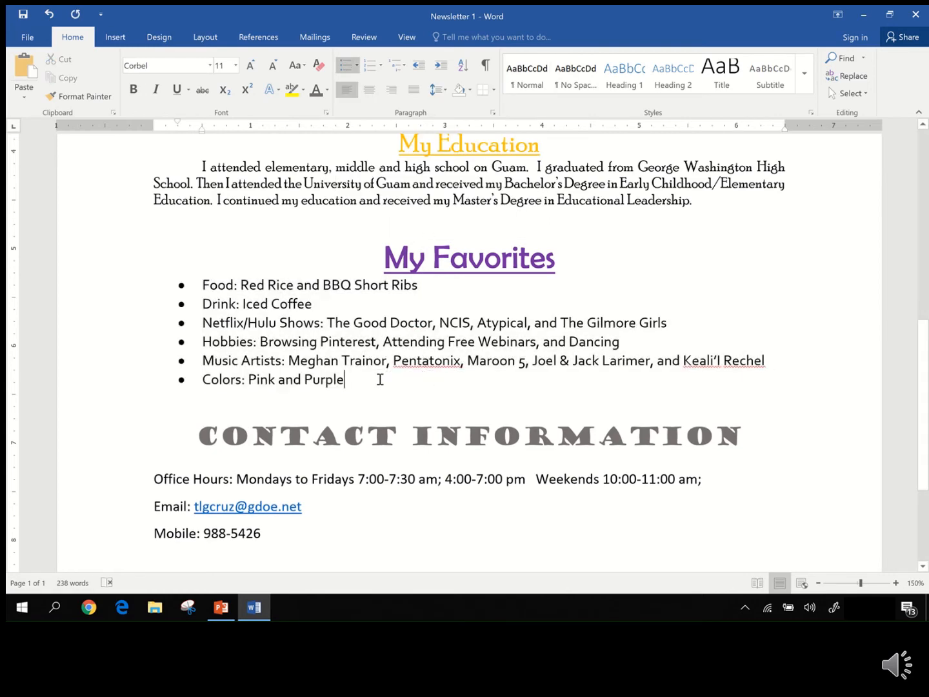
- Sort the "My Favorites" bulleted list alphabetically by paragraph text in ascending order
left_click_drag(362, 373, 211, 290)
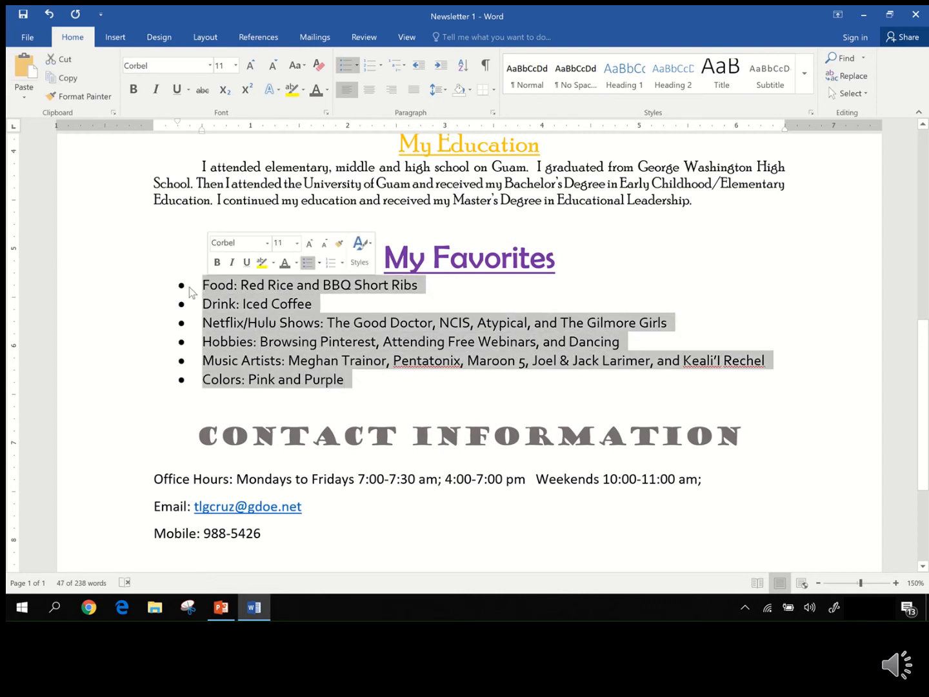
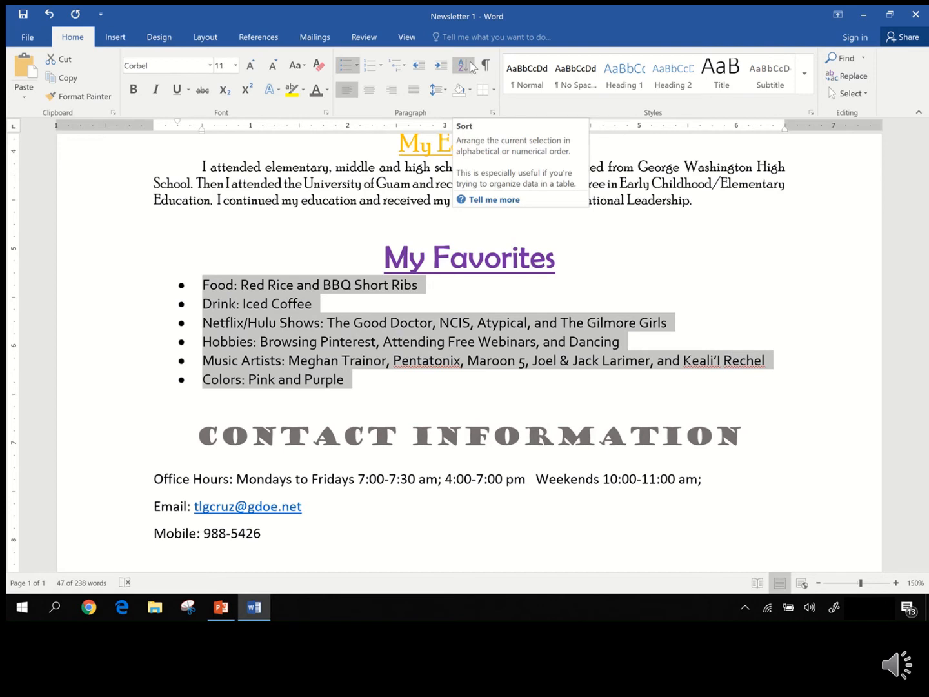
left_click(470, 67)
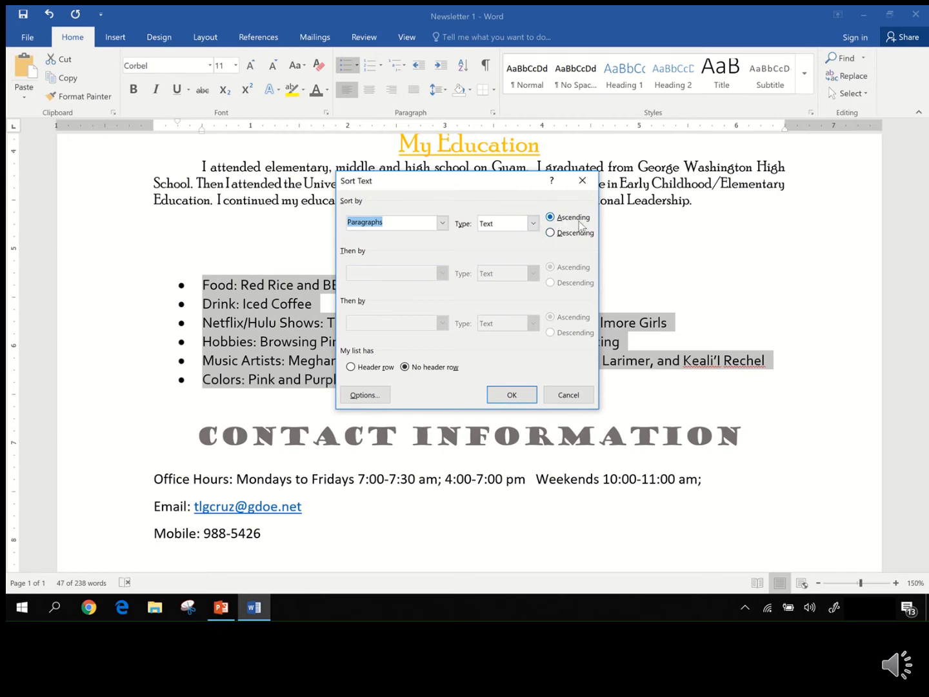
left_click(511, 395)
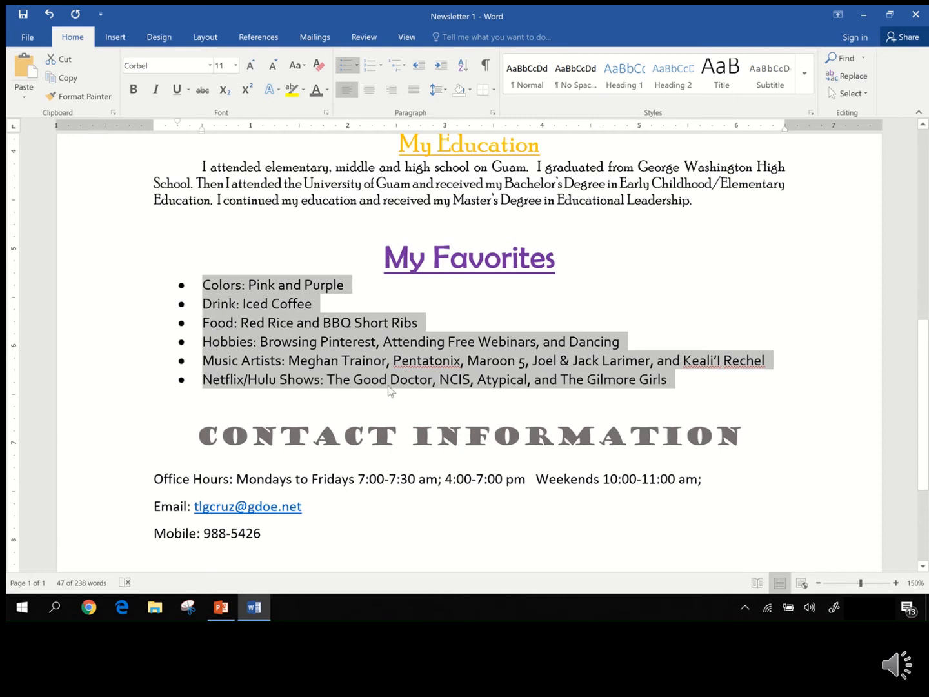
left_click(712, 383)
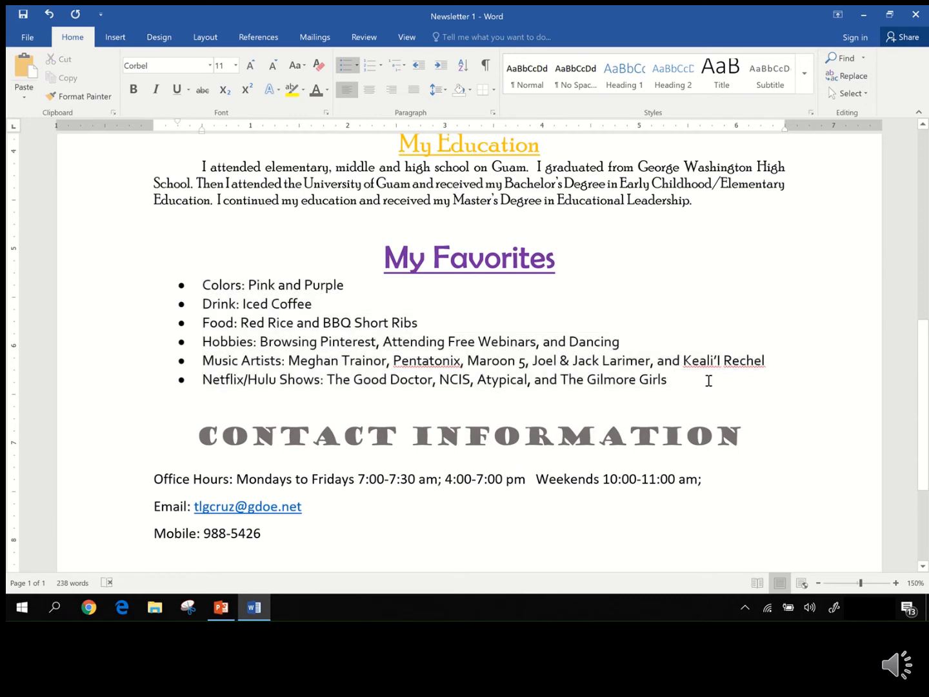
- Set the "Contact Information" heading and the office hours, email and mobile lines to 1.5 line spacing
scroll(708, 381, "down", 1)
scroll(708, 380, "down", 2)
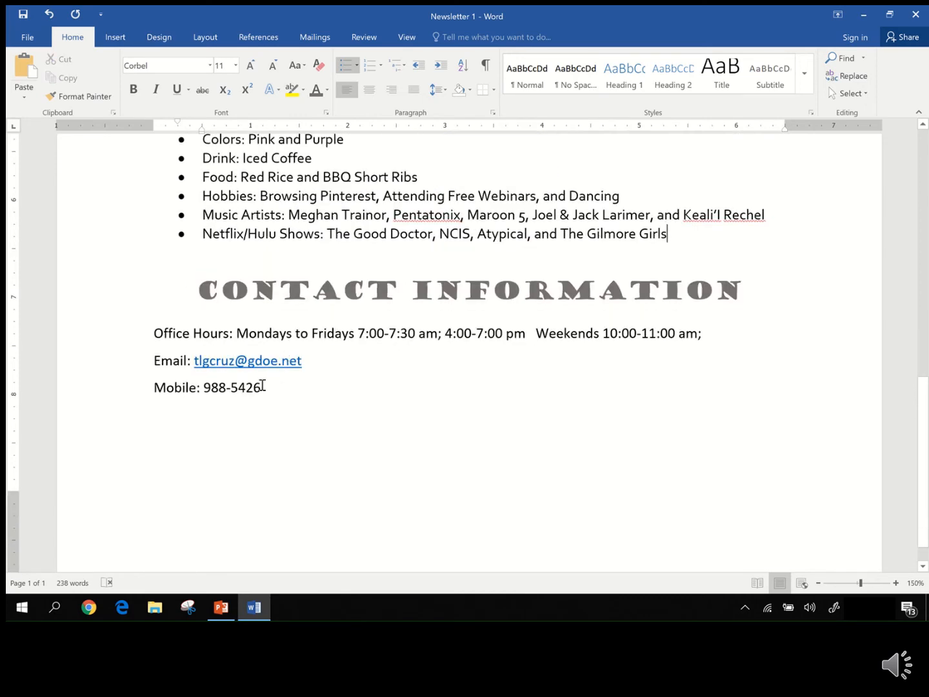
left_click_drag(261, 387, 208, 307)
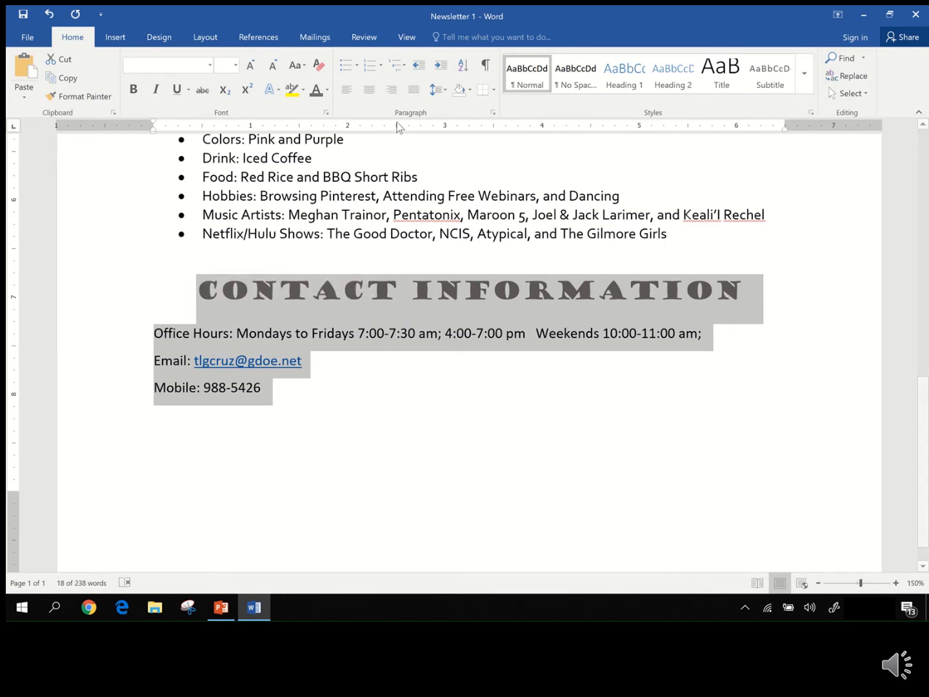
left_click(437, 91)
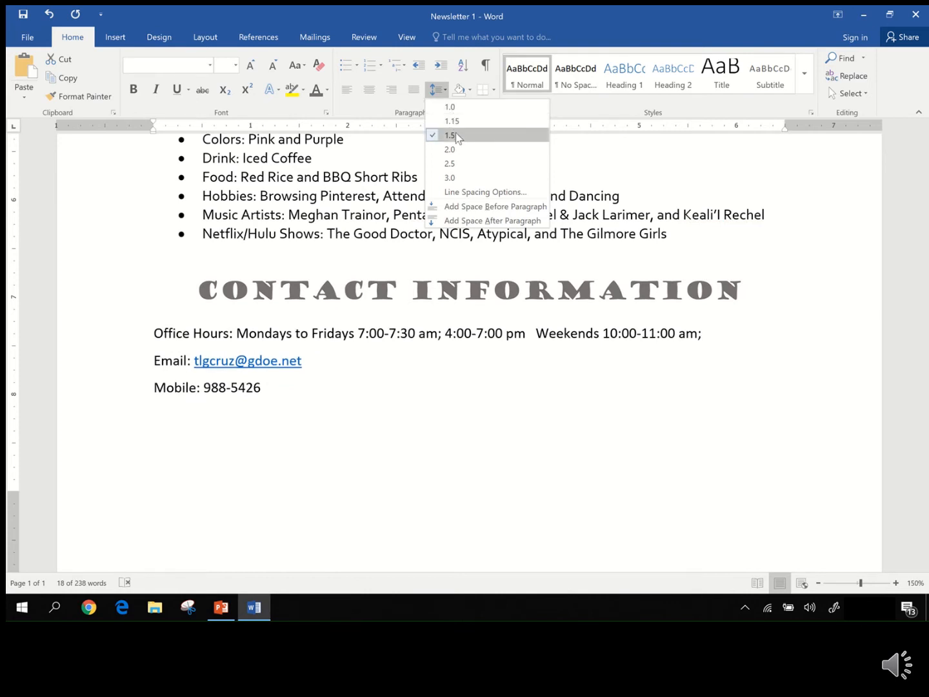
left_click(455, 135)
left_click(444, 92)
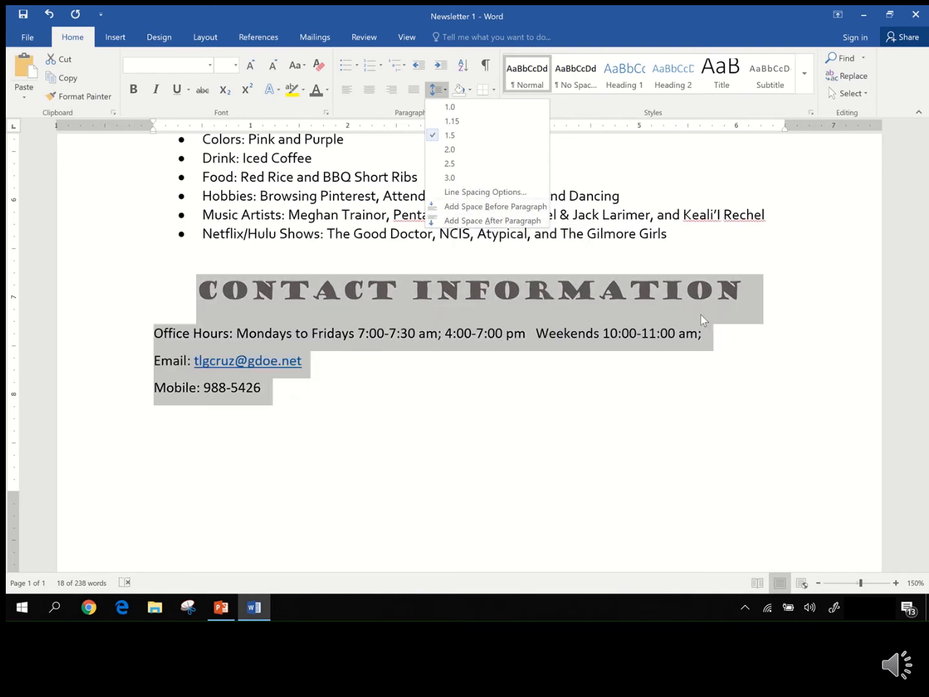
left_click(701, 315)
left_click(334, 413)
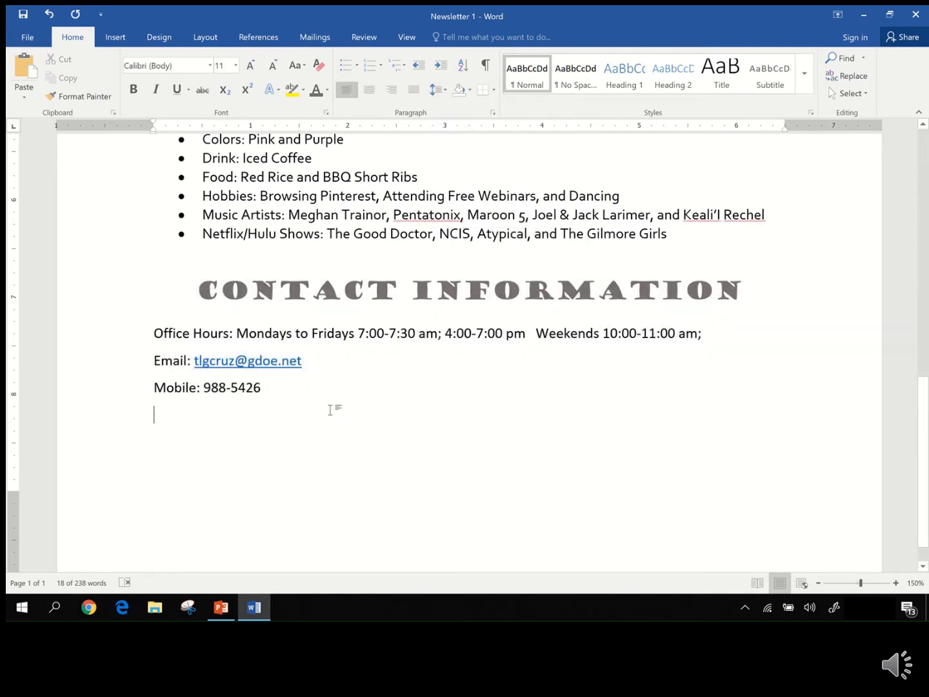
scroll(365, 410, "up", 3)
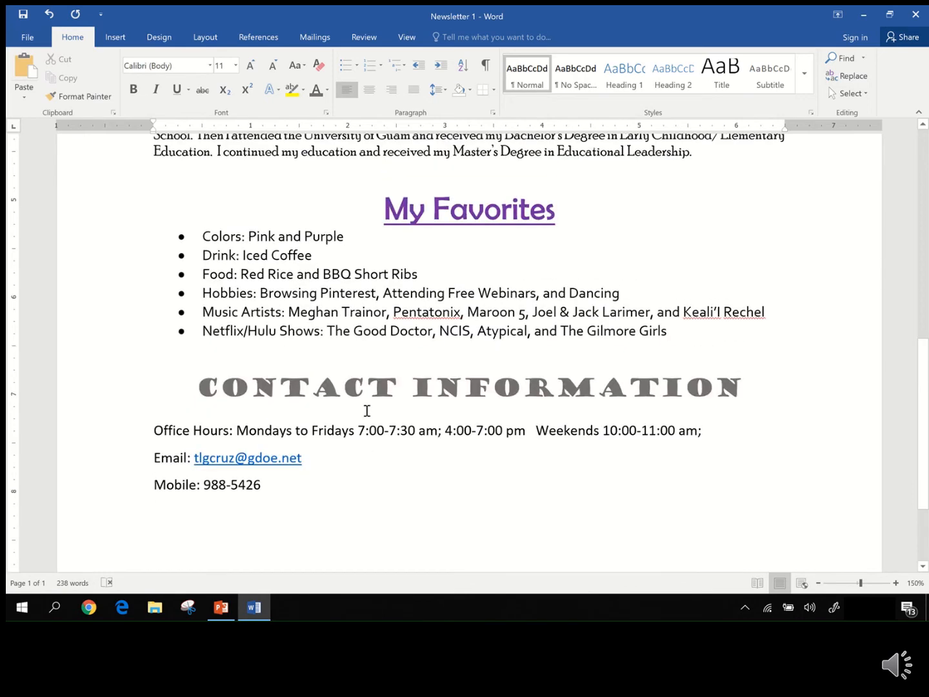
scroll(367, 410, "up", 5)
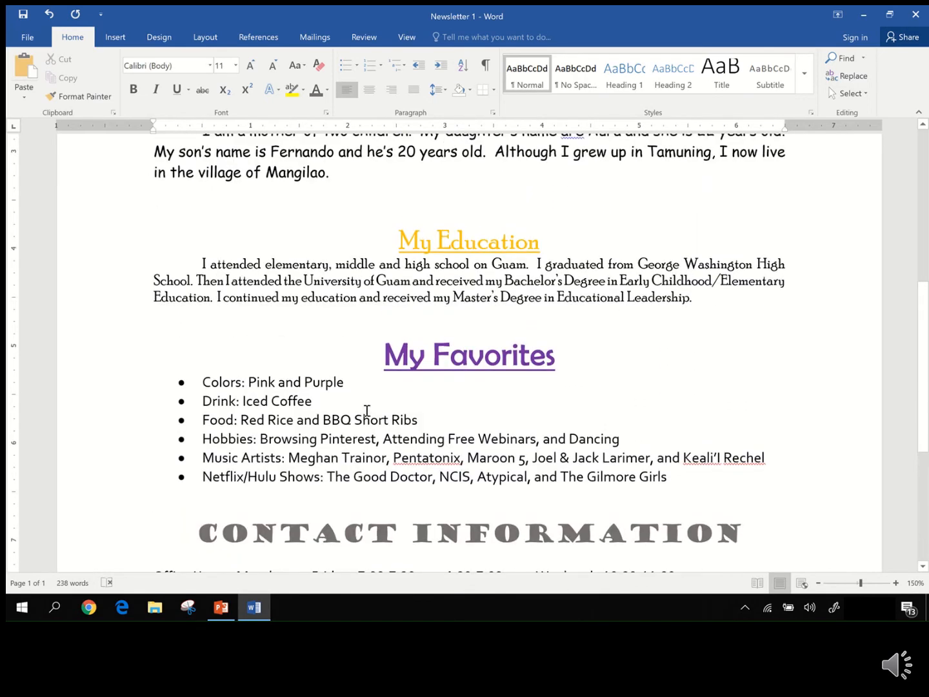
scroll(366, 410, "up", 5)
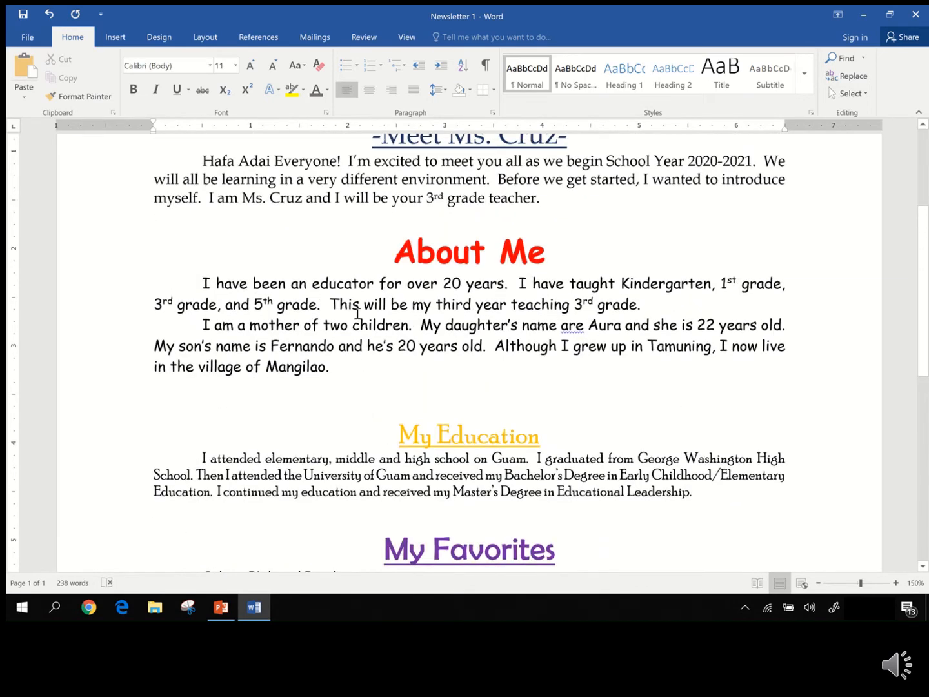
mouse_move(452, 9)
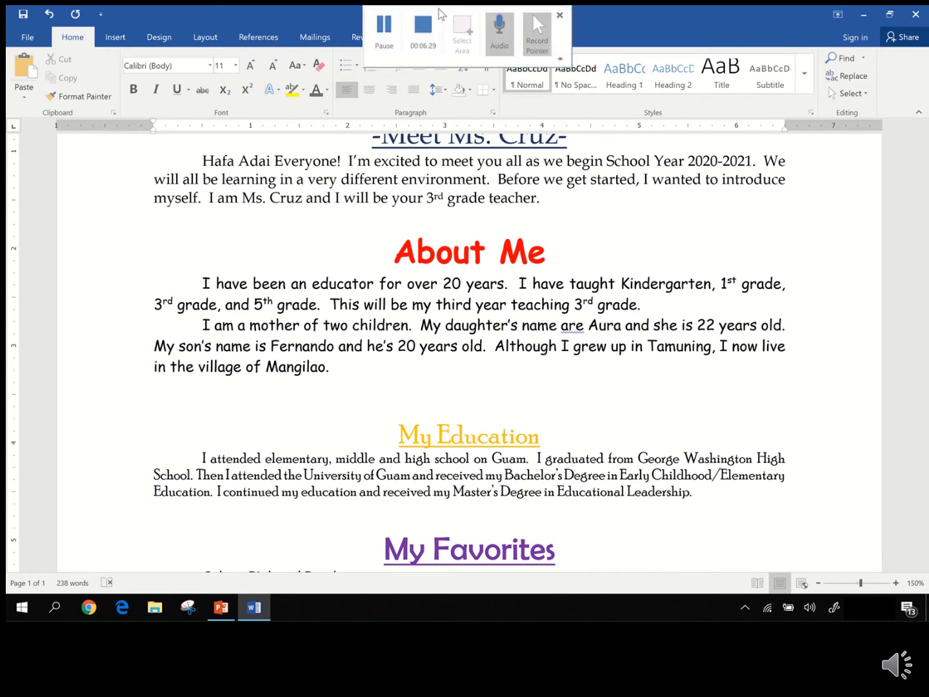
left_click(395, 29)
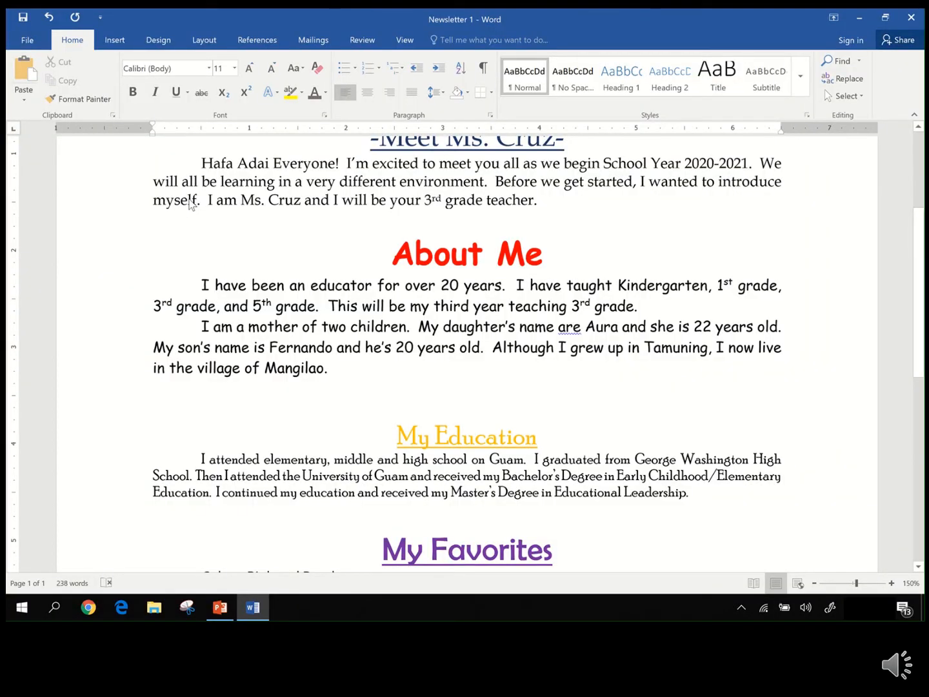
- Save the newsletter document
scroll(191, 193, "up", 3)
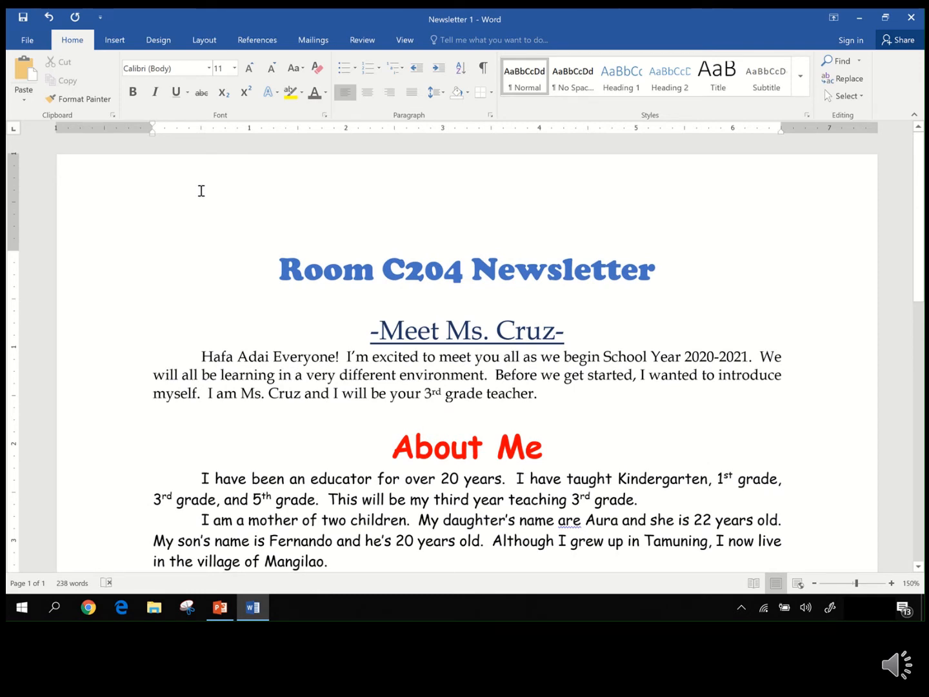
left_click(22, 19)
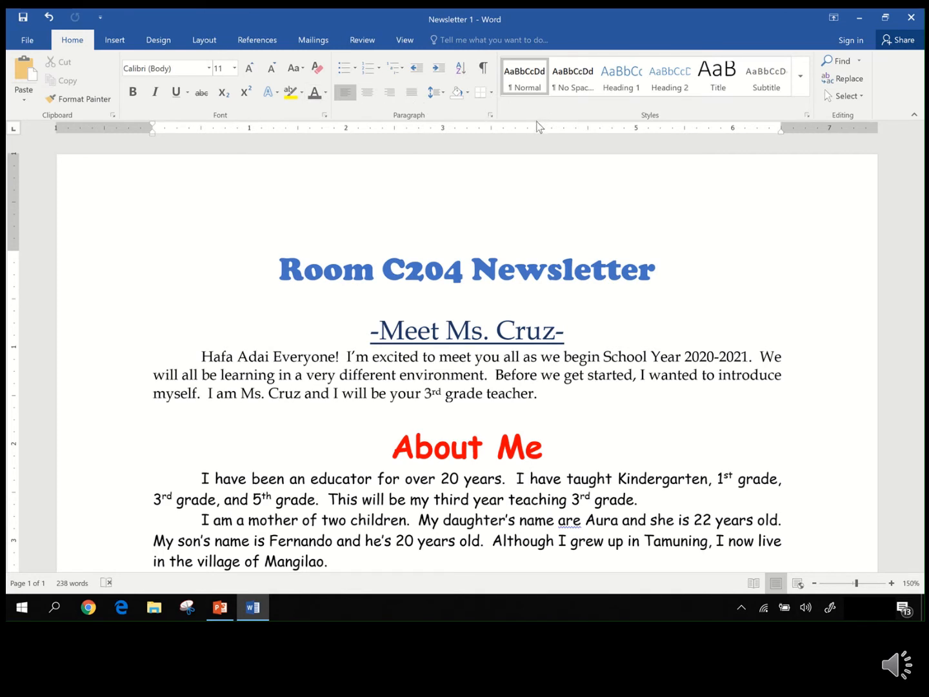
- Try Narrow page margins of 0.5" on all sides of the newsletter, and undo them
left_click(205, 41)
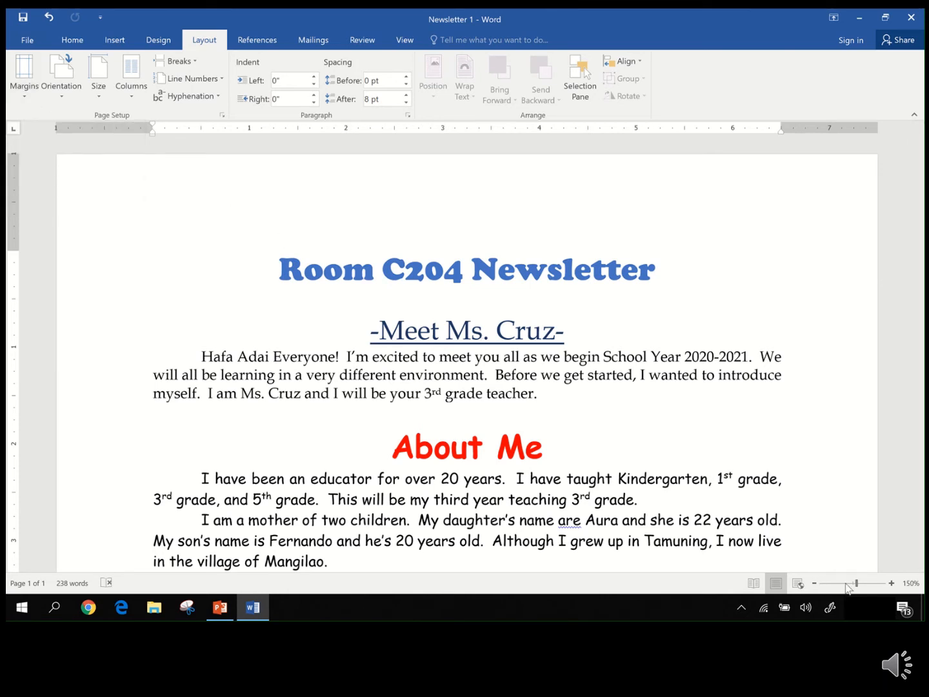
left_click_drag(857, 586, 840, 586)
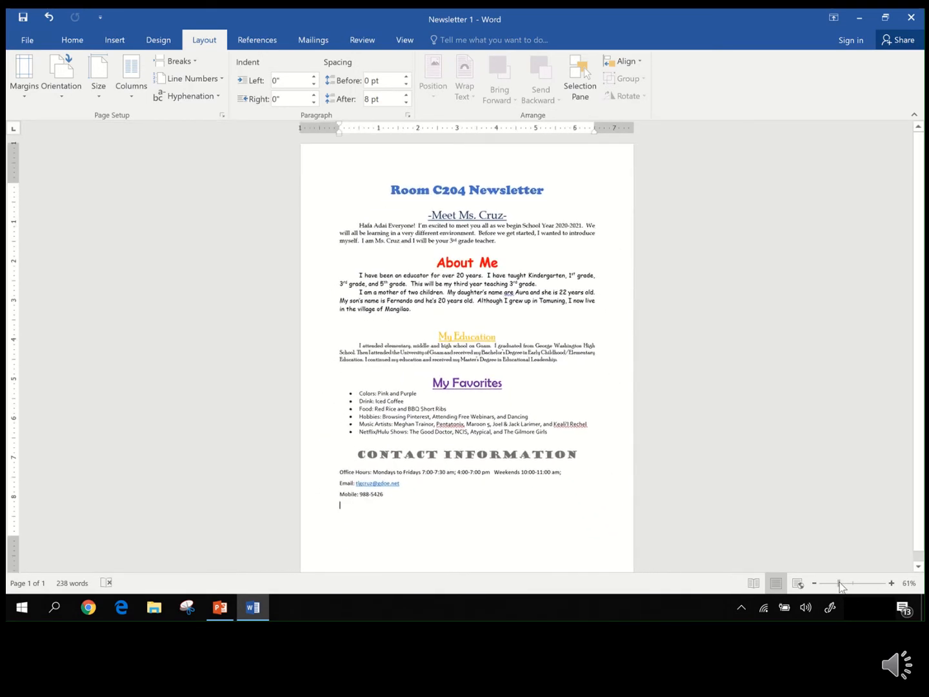
left_click(28, 94)
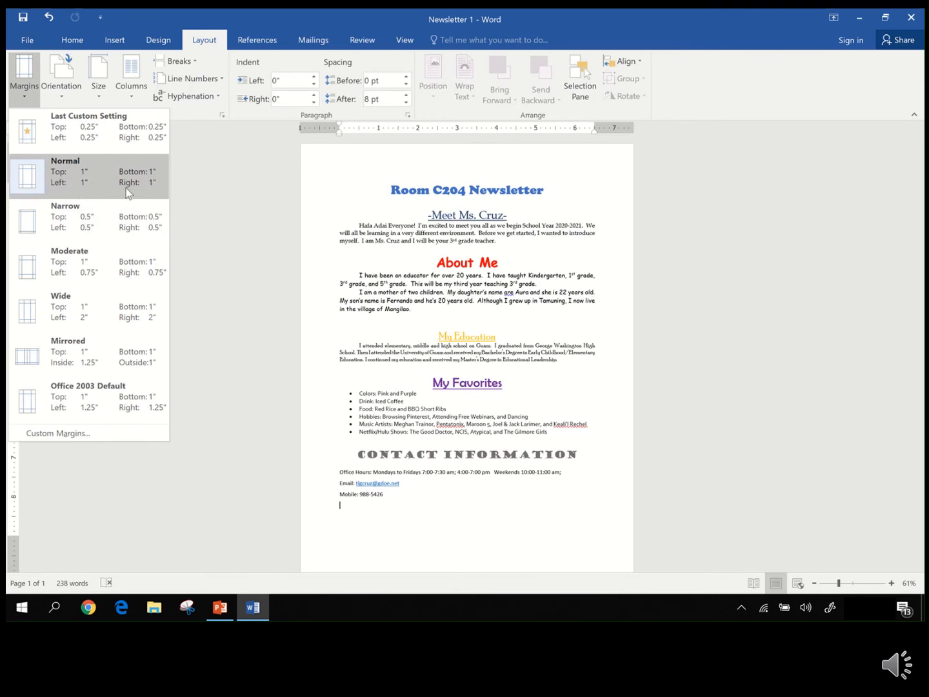
left_click(54, 233)
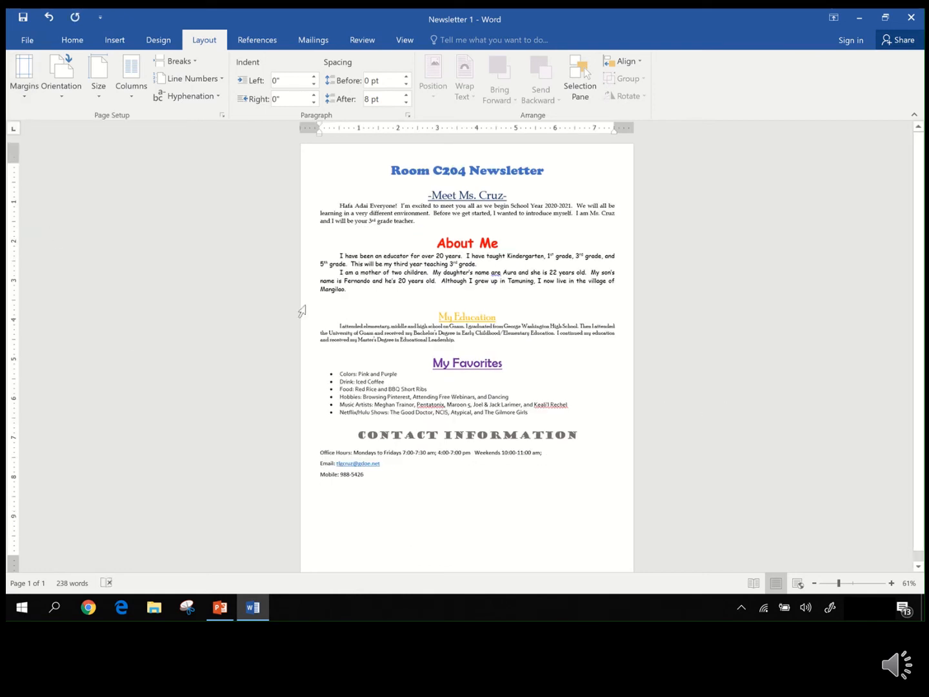
left_click(48, 19)
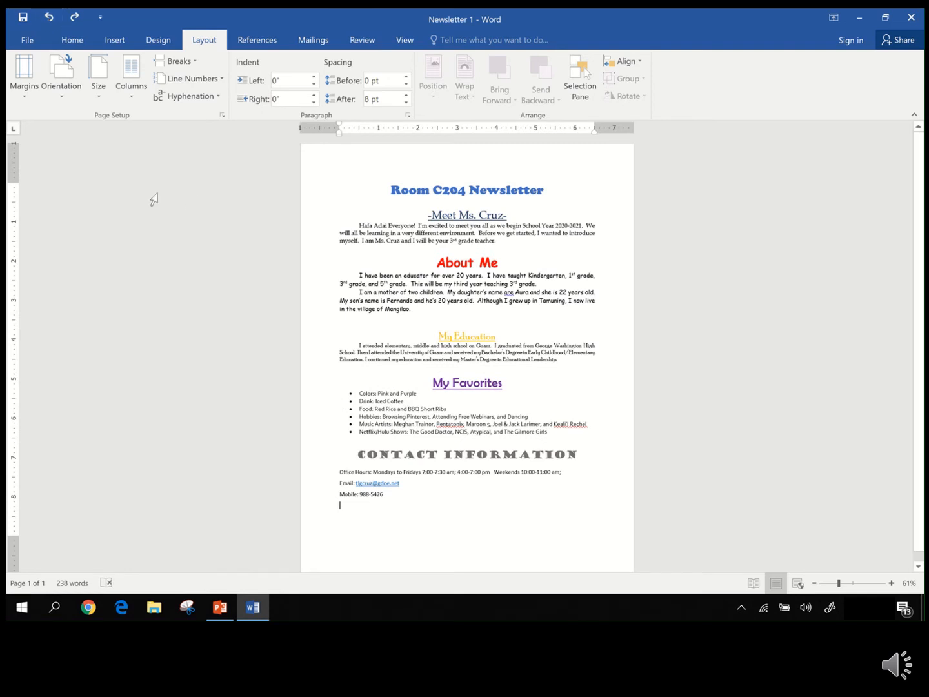
- Try Landscape page orientation for the newsletter, and undo it
left_click(67, 98)
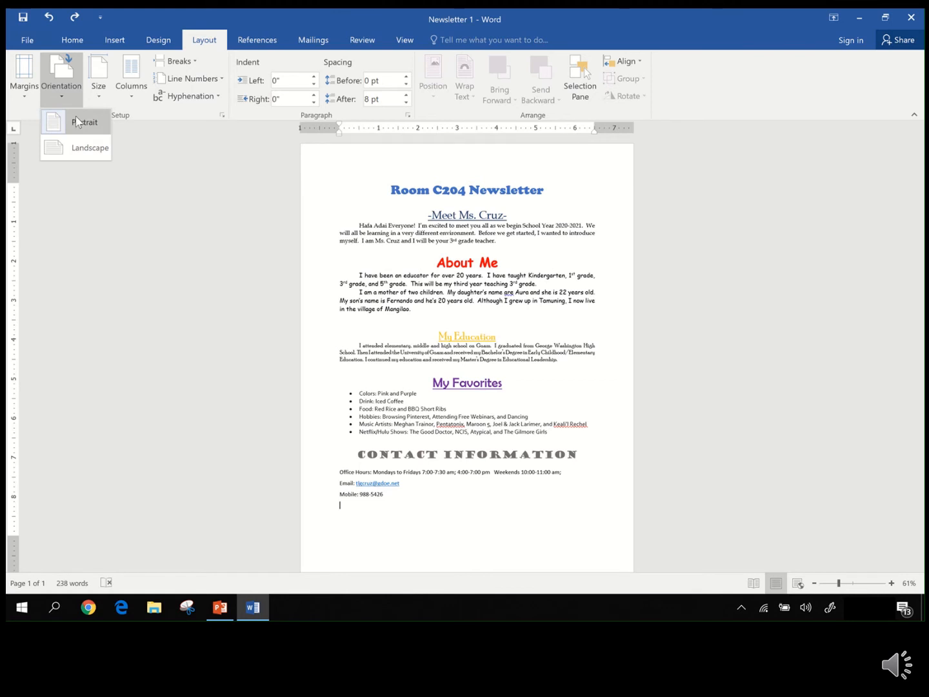
left_click(80, 149)
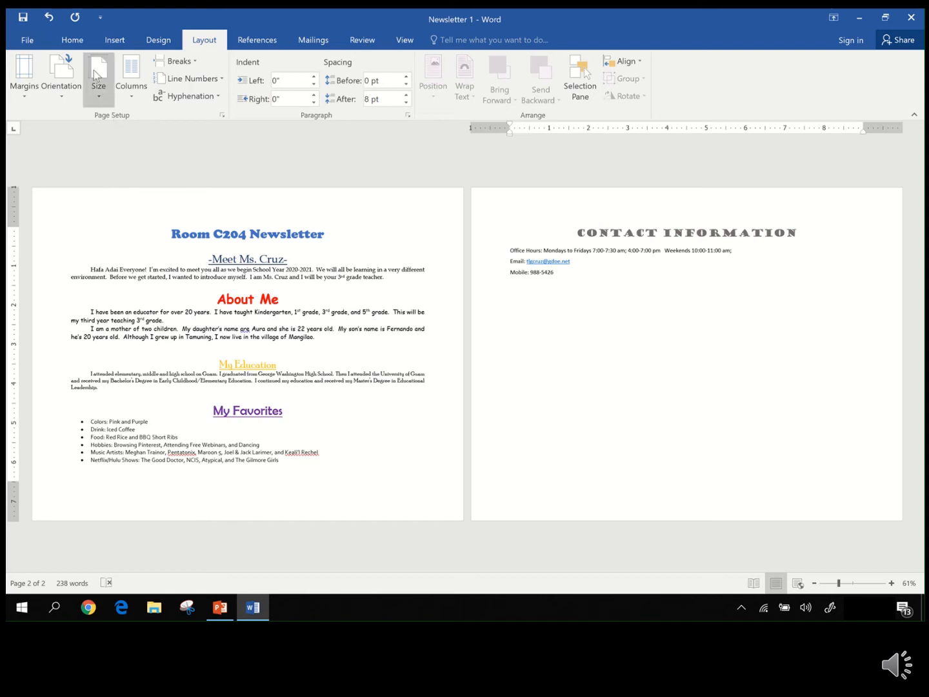
left_click(48, 20)
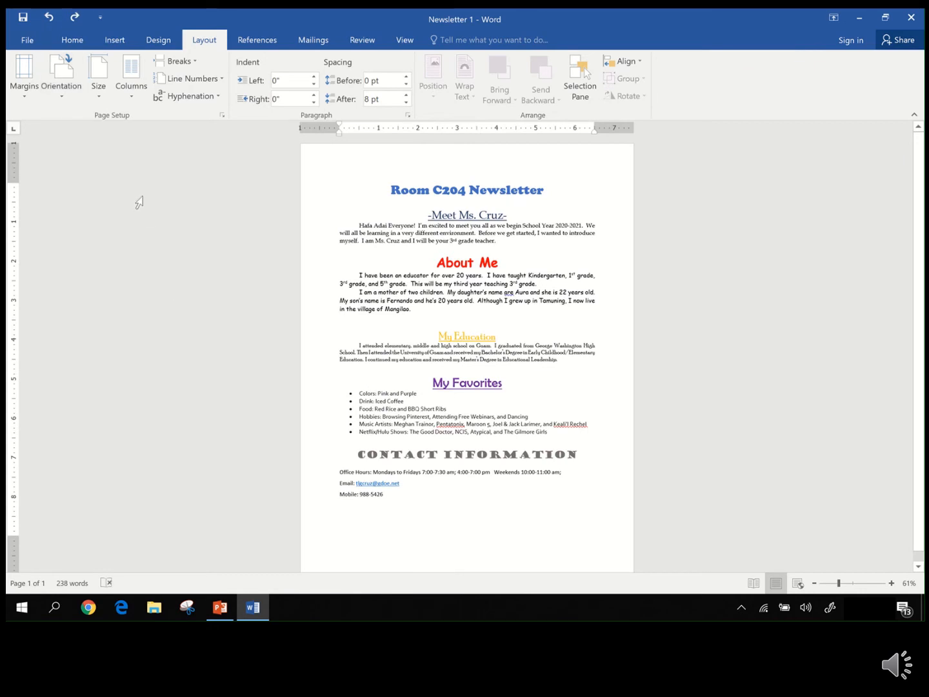
- Set the newsletter's paper size to Letter, 8.5" x 11"
left_click(103, 93)
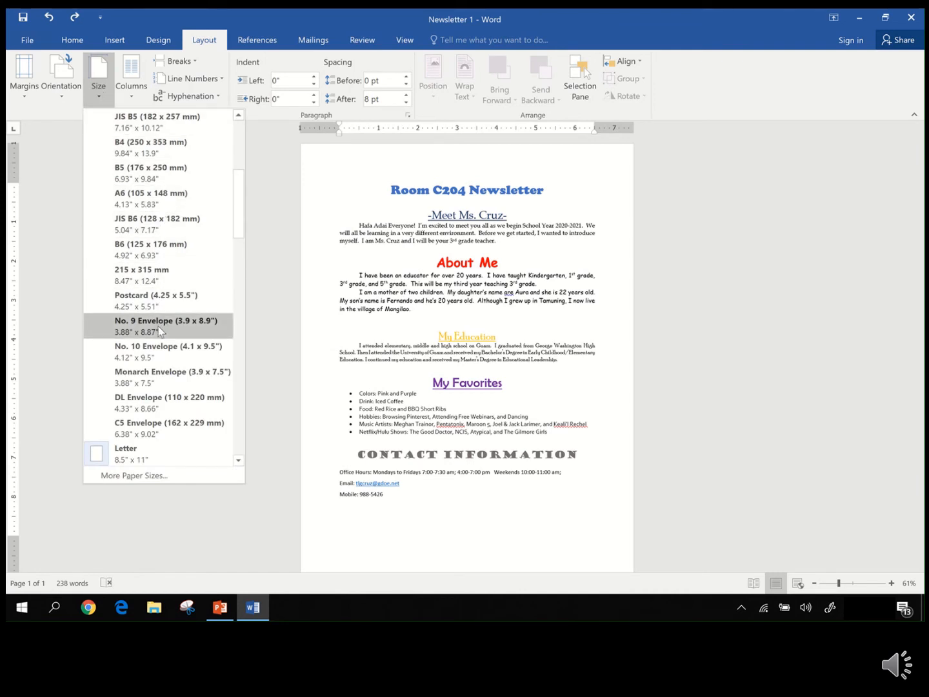
scroll(160, 329, "down", 1)
scroll(160, 330, "down", 1)
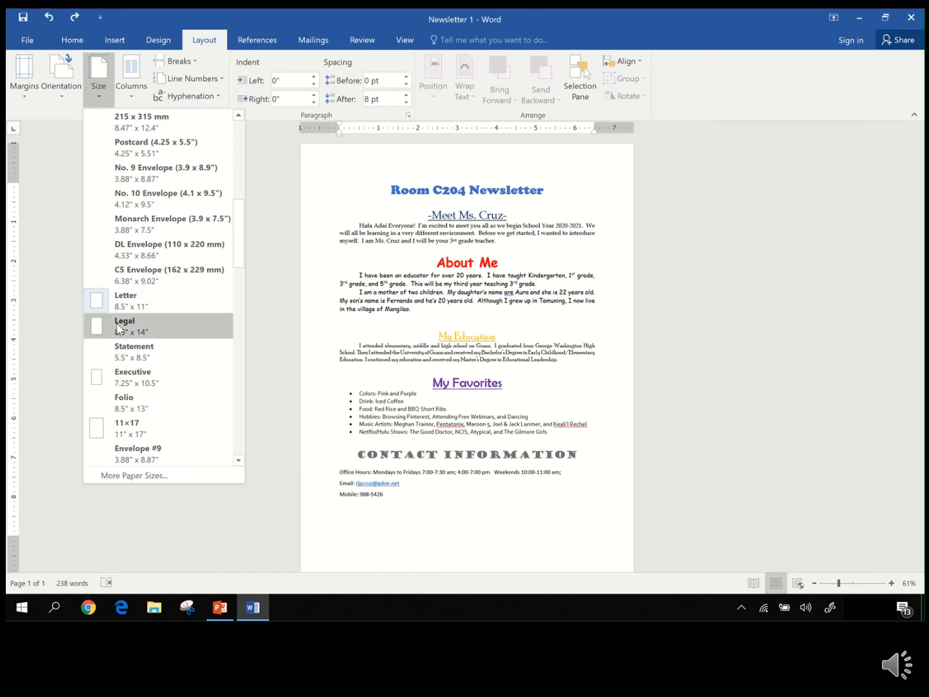
left_click(165, 308)
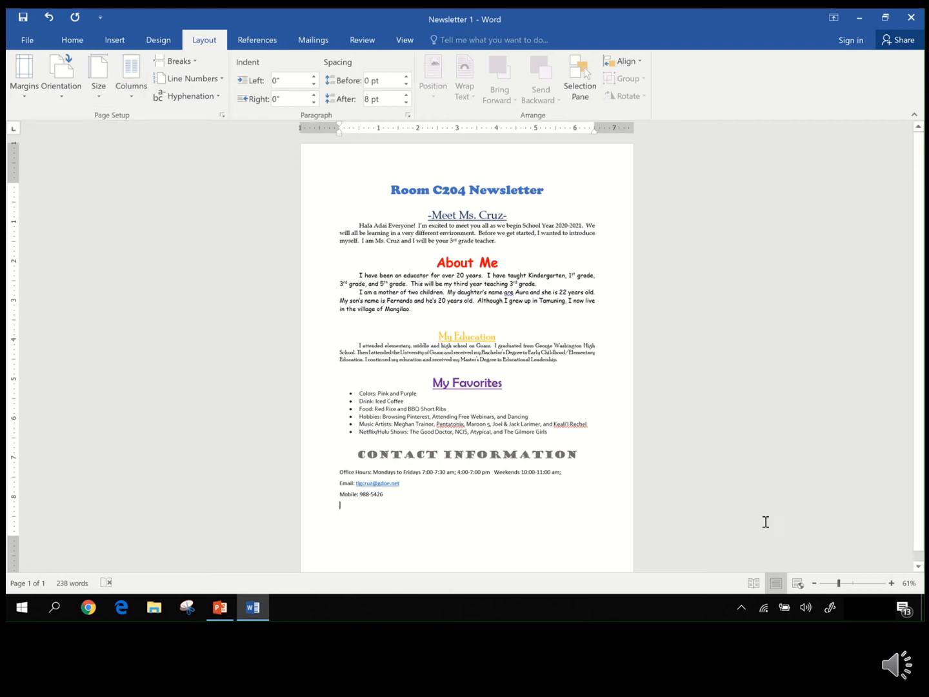
- Try laying out the bulleted list beneath "My Favorites" in two columns, and undo it
left_click(890, 583)
left_click(891, 583)
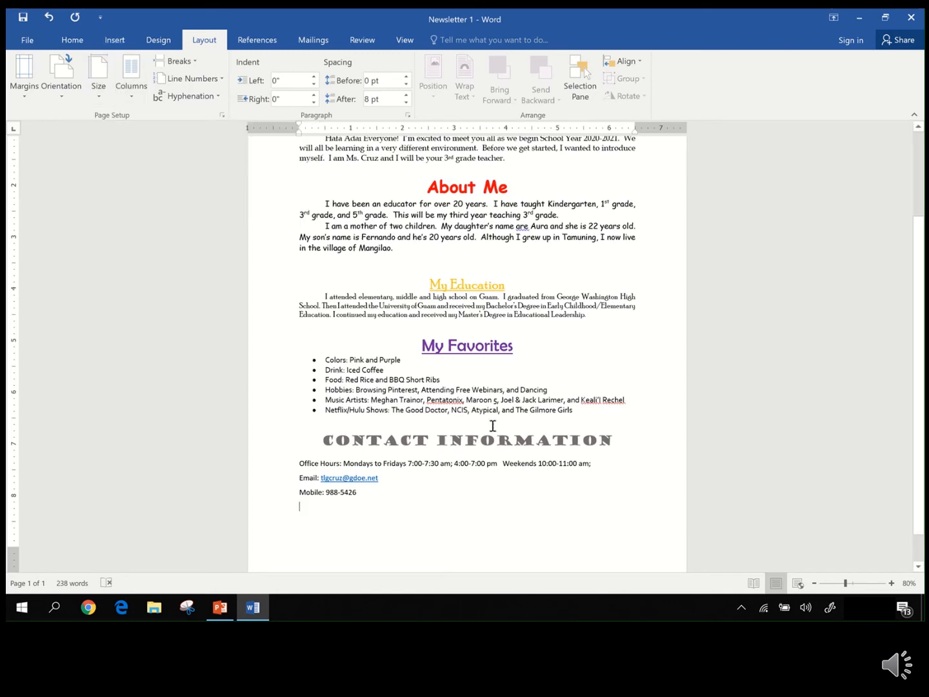
left_click_drag(580, 412, 334, 366)
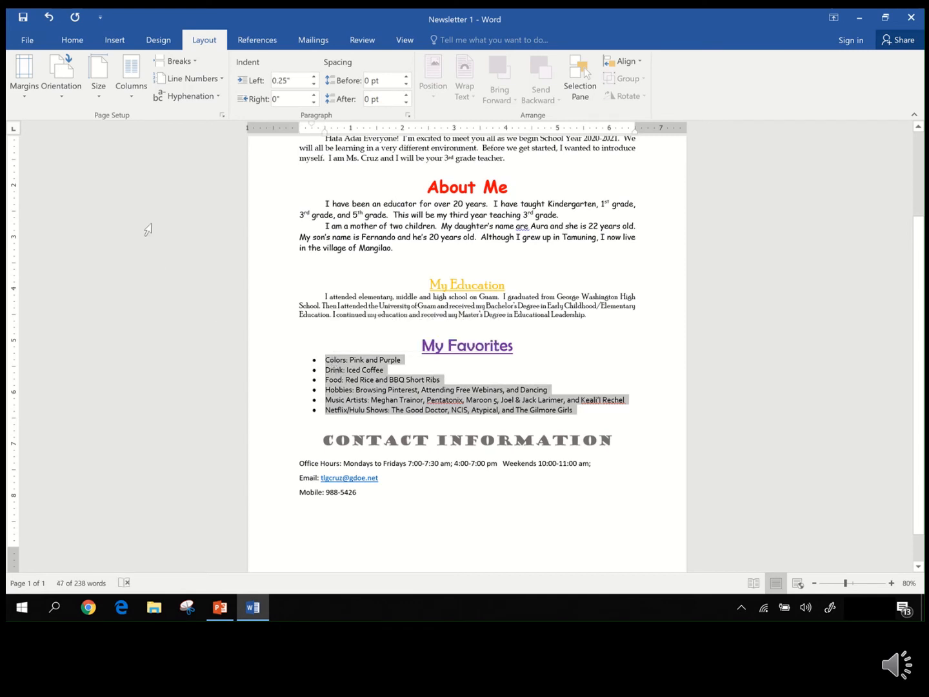
left_click(130, 99)
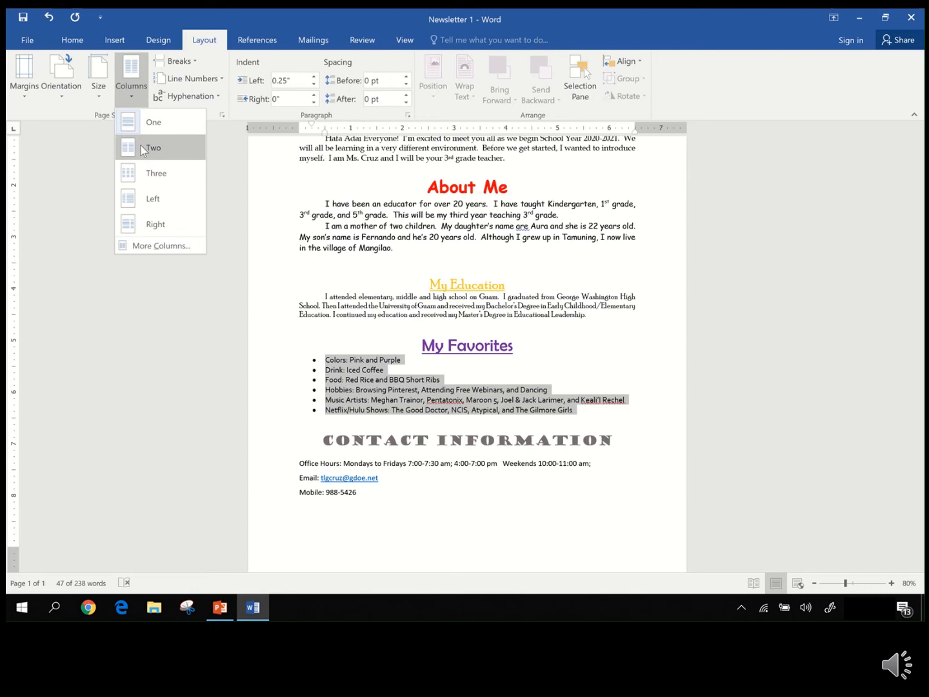
left_click(142, 148)
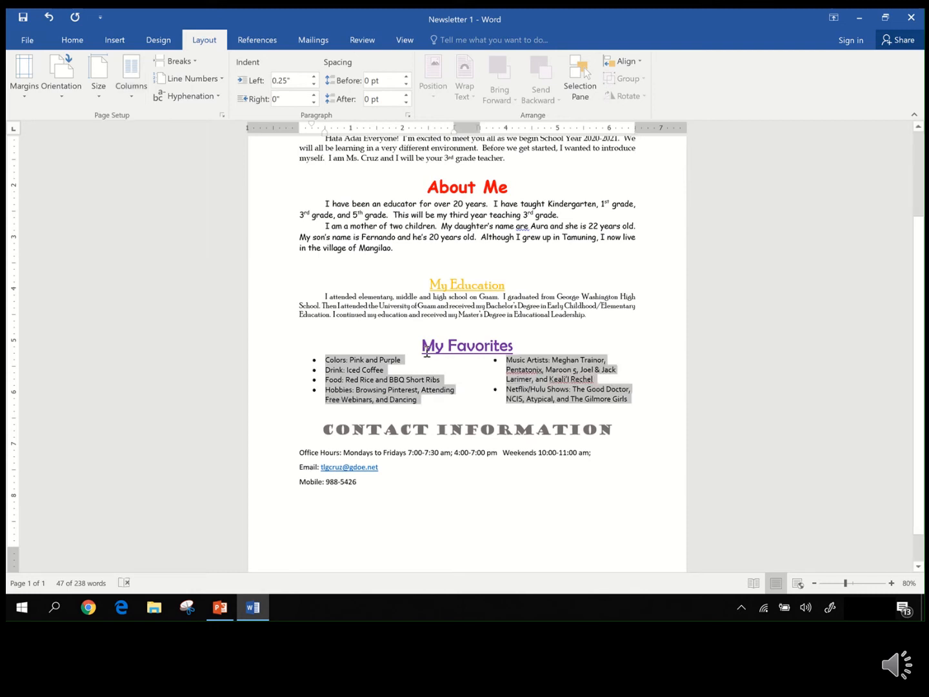
left_click(278, 403)
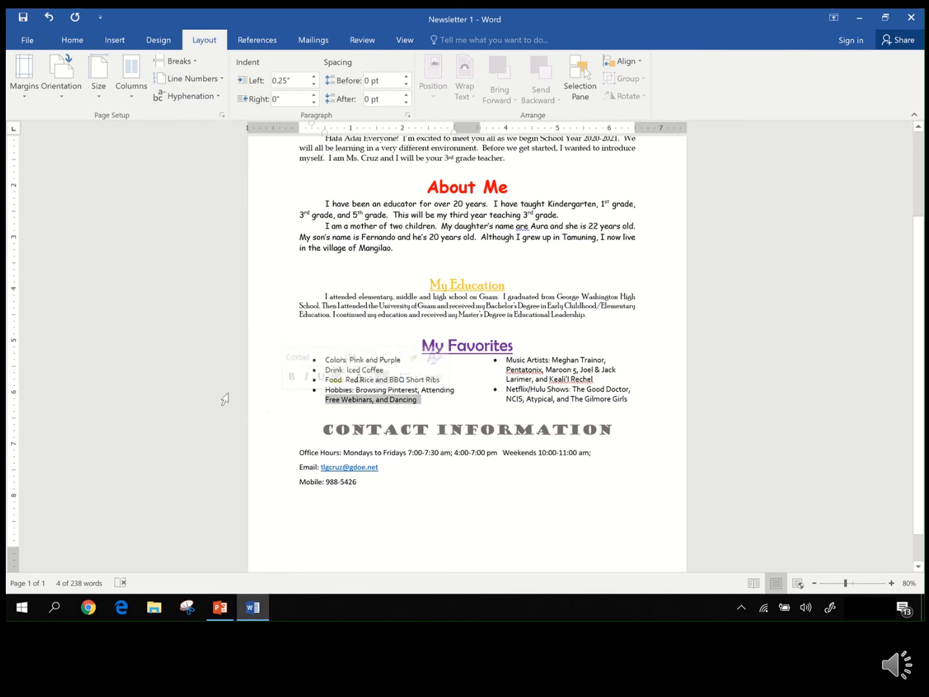
left_click(271, 389)
left_click(727, 396)
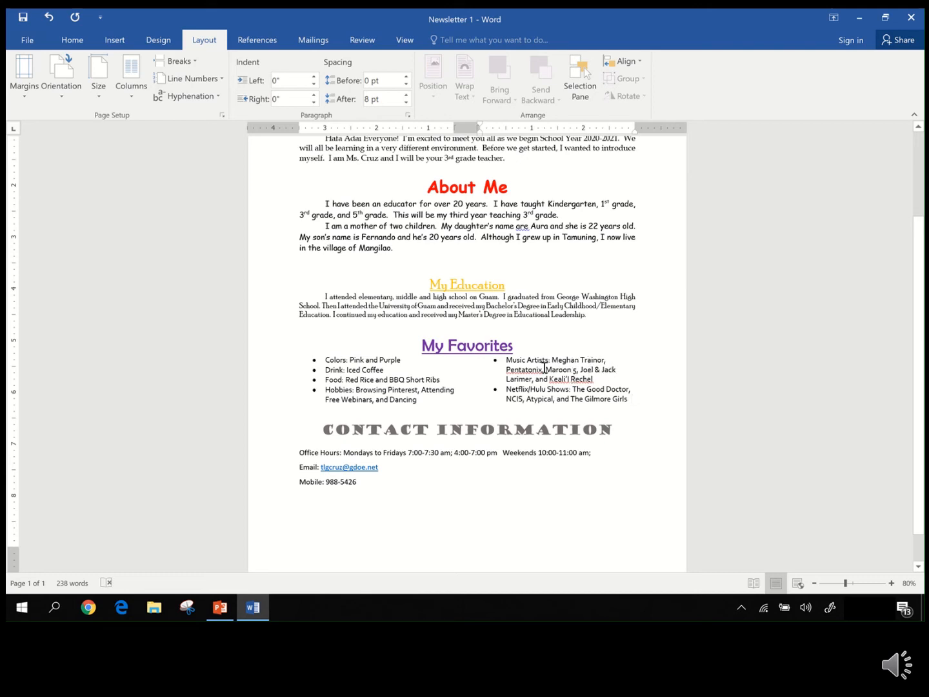
left_click(49, 17)
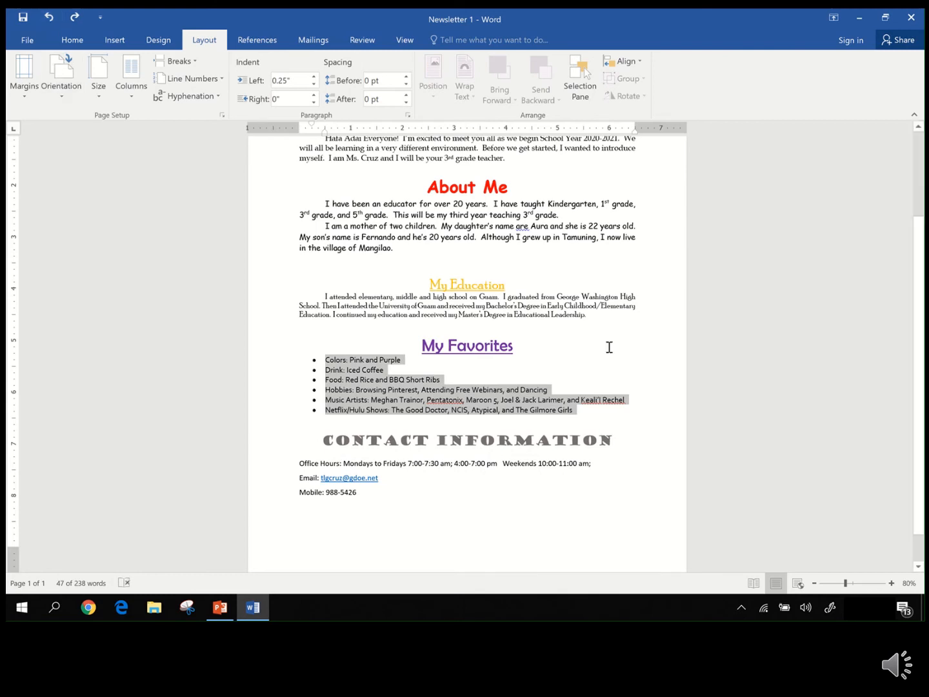
left_click(717, 380)
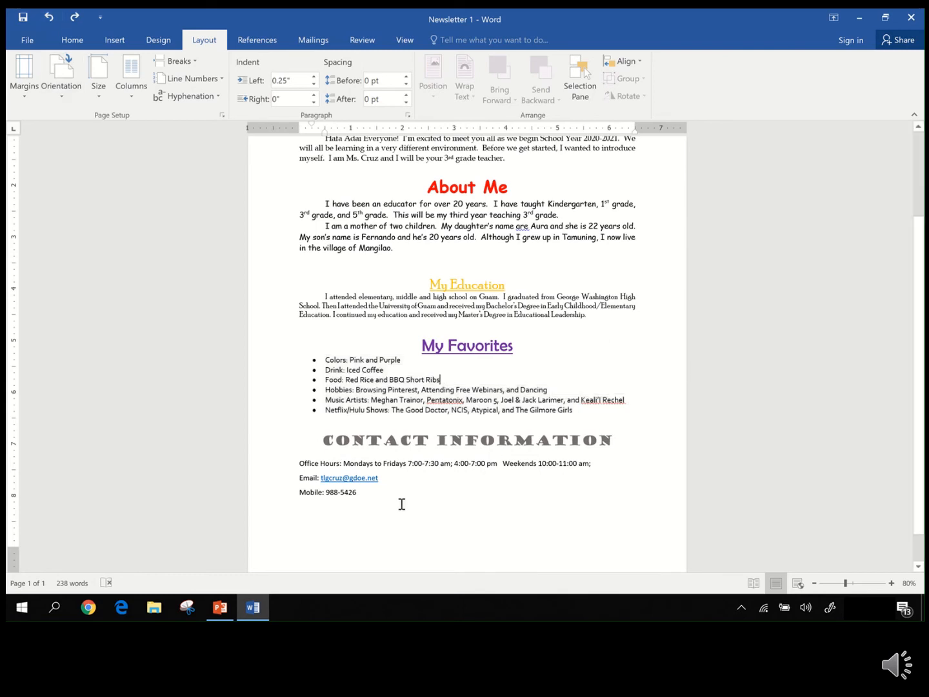
- Lay out all content below the "Room C204 Newsletter" title, from the teacher introduction heading through the mobile line, in two columns
left_click_drag(387, 496, 357, 250)
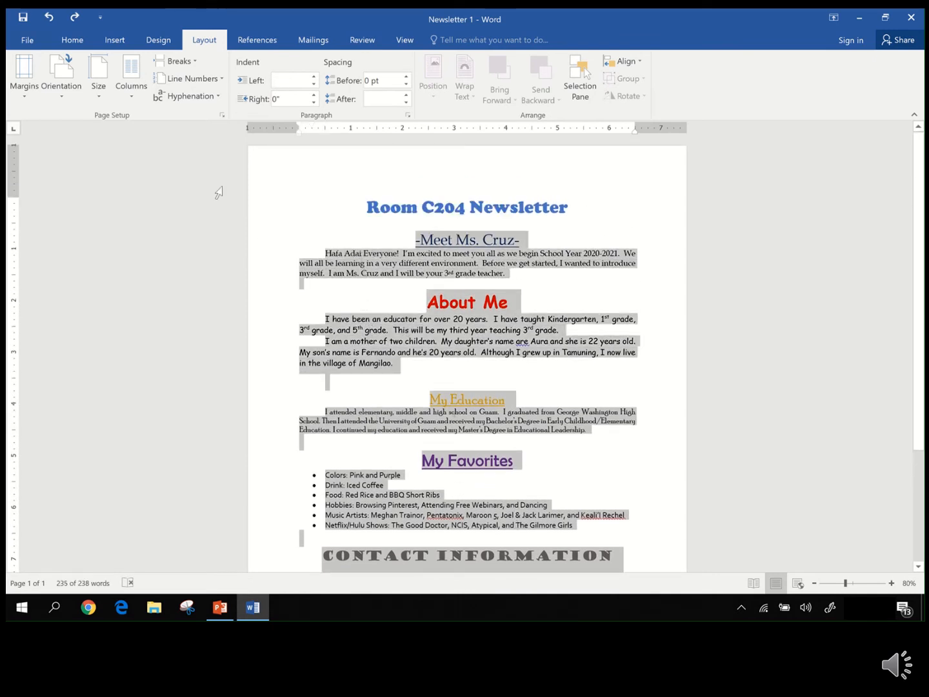
left_click(134, 94)
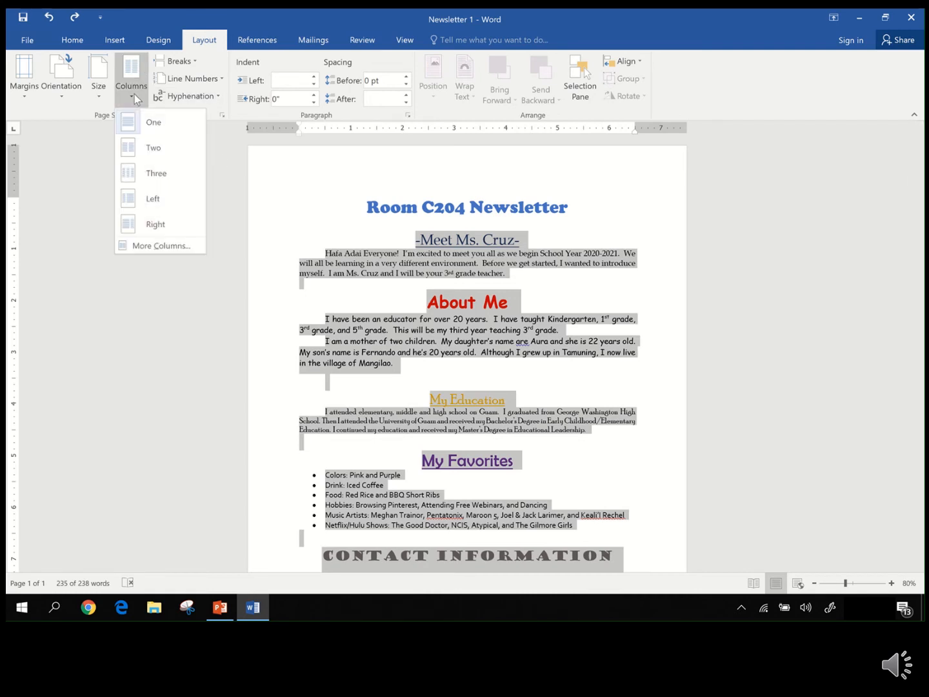
left_click(128, 151)
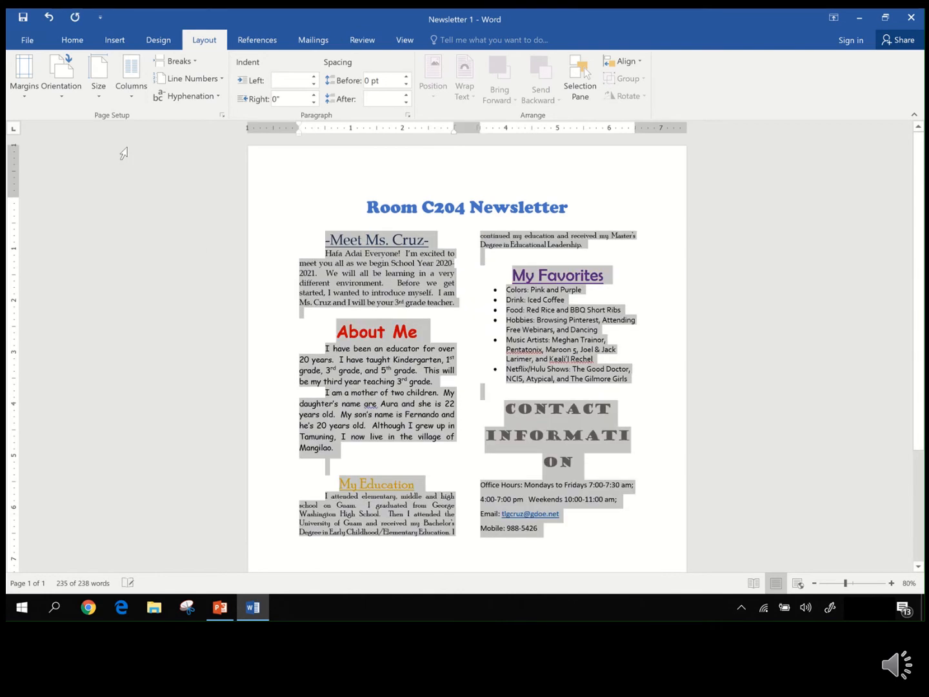
left_click(799, 345)
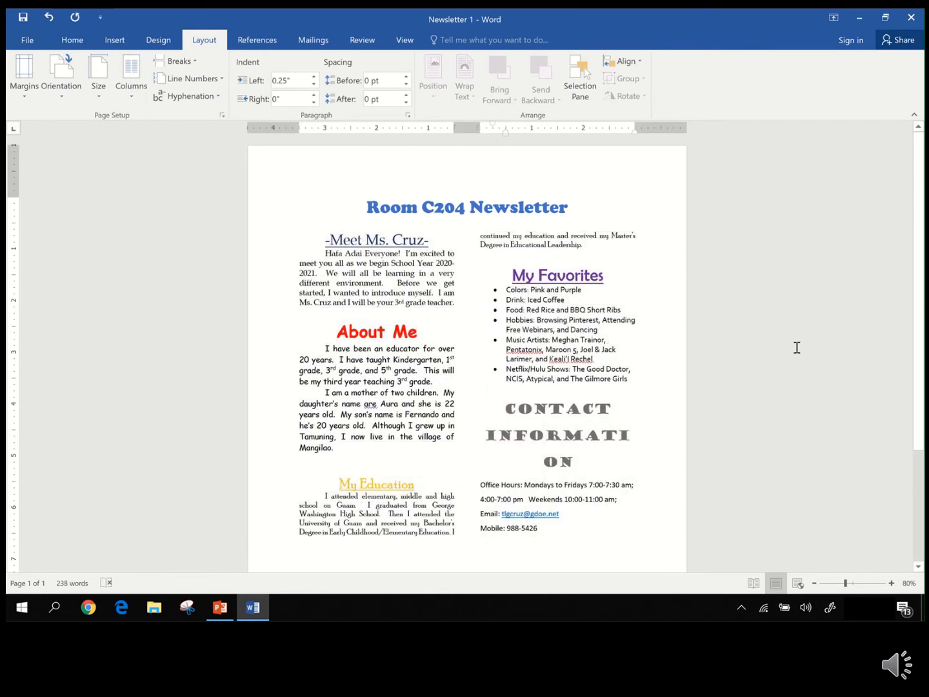
- Undo the two-column layout of the content below the "Room C204 Newsletter" title
scroll(796, 347, "down", 1)
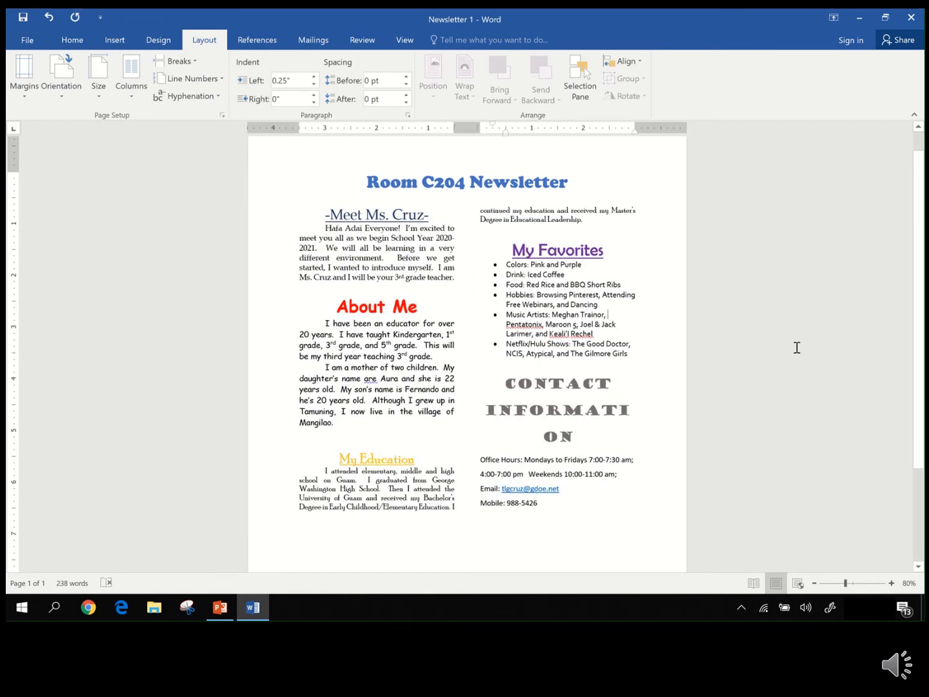
scroll(796, 347, "down", 1)
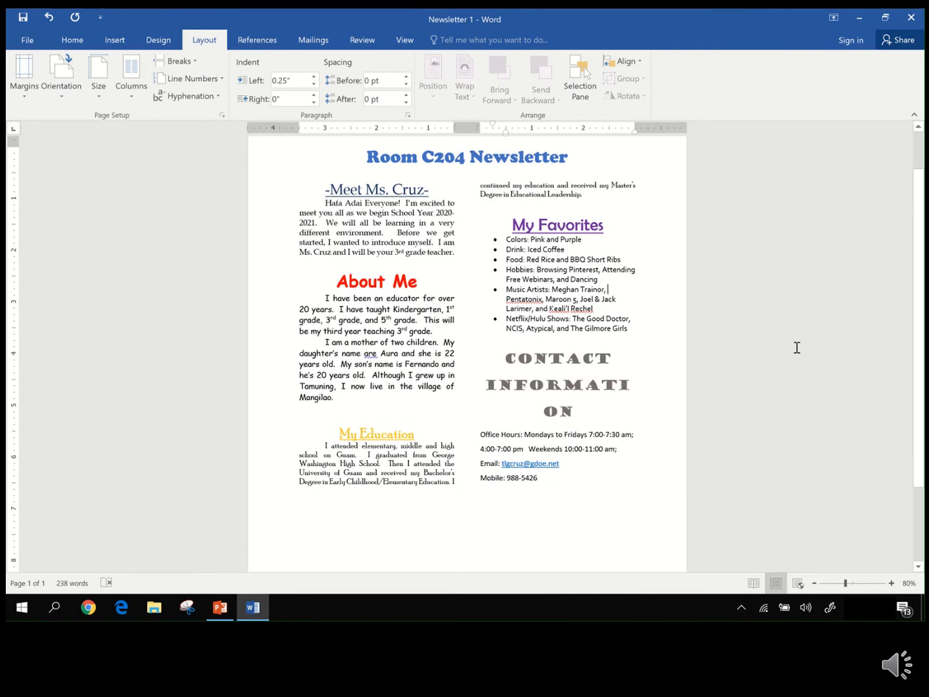
scroll(797, 347, "down", 1)
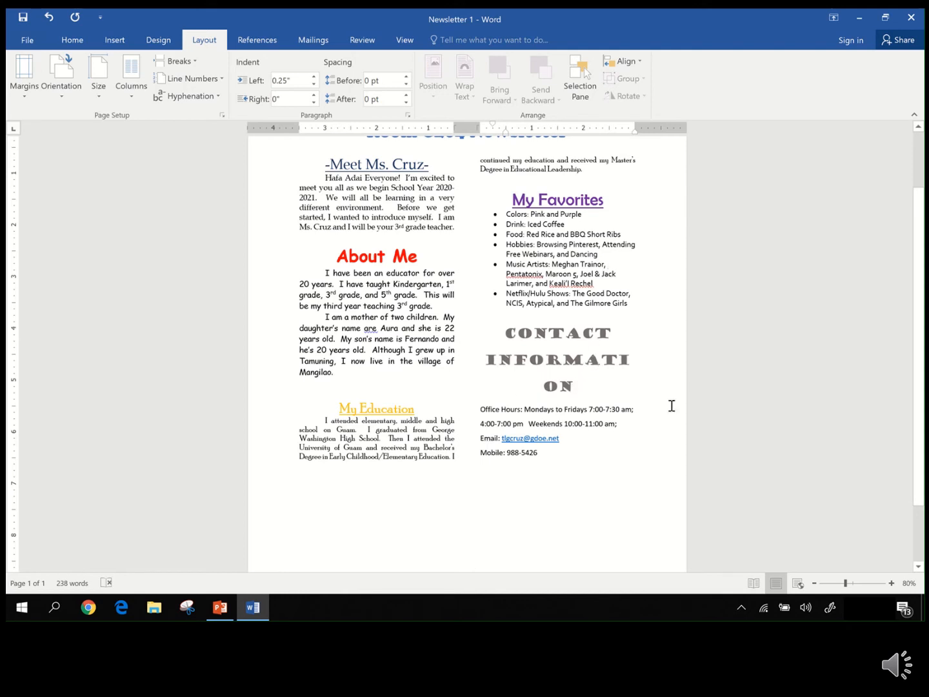
scroll(784, 431, "up", 3)
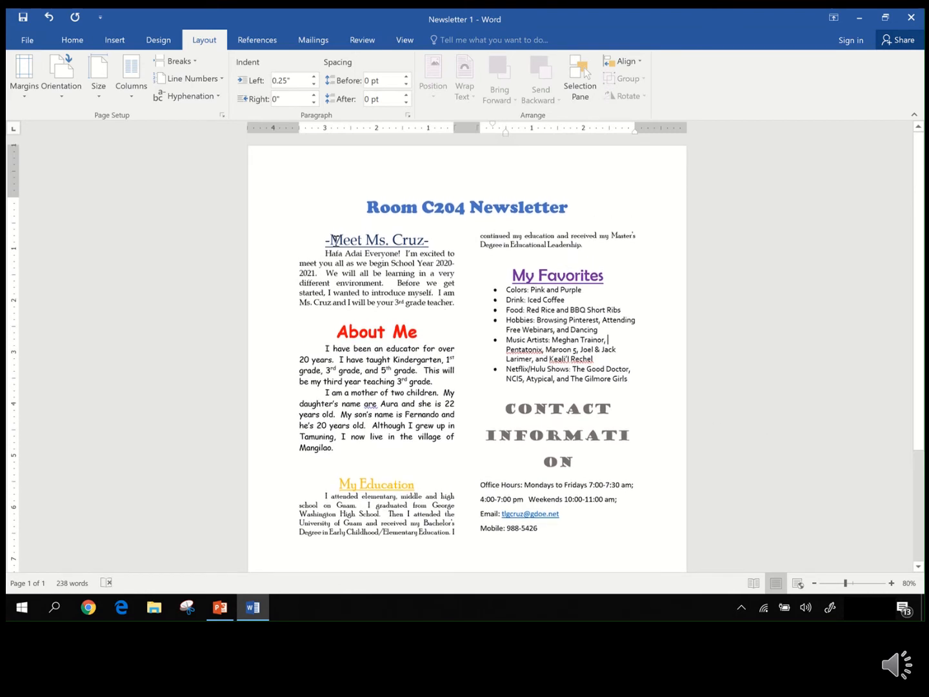
left_click(48, 19)
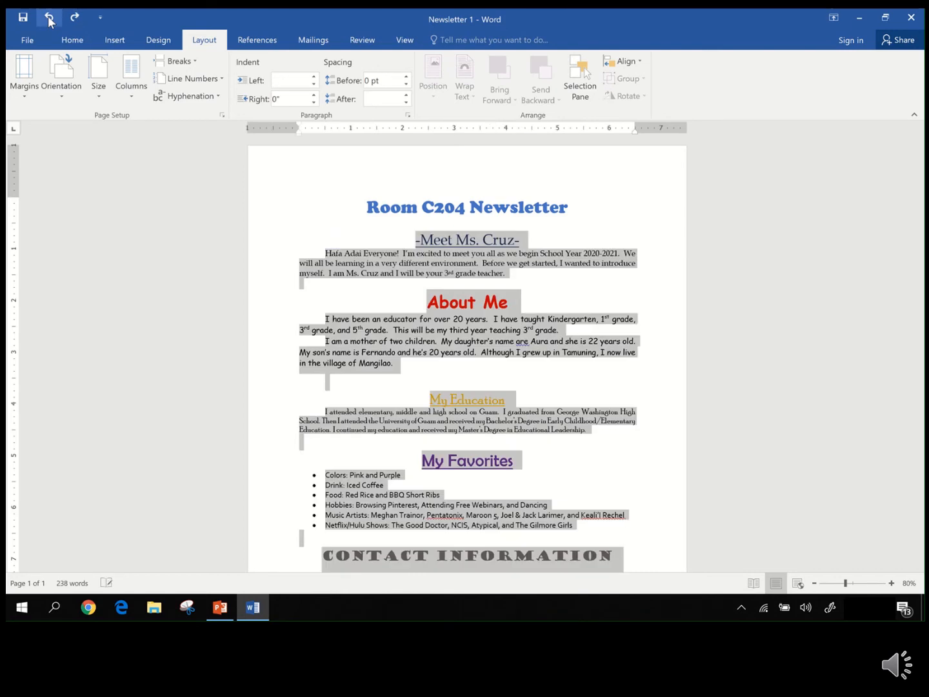
left_click(641, 355)
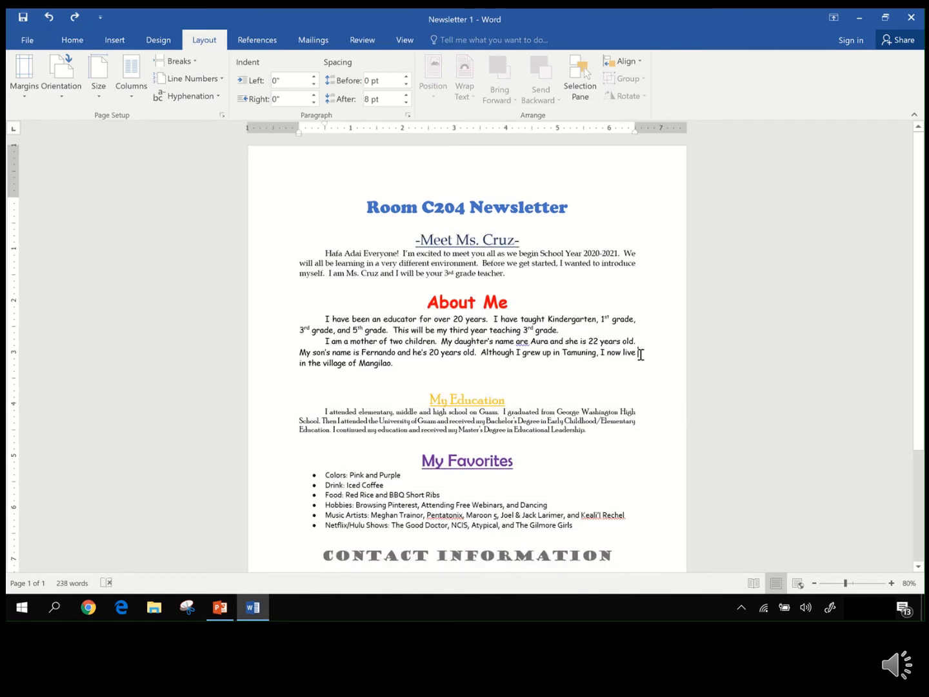
- Insert an extra blank line between the "Room C204 Newsletter" title and the teacher introduction heading
scroll(641, 354, "down", 4)
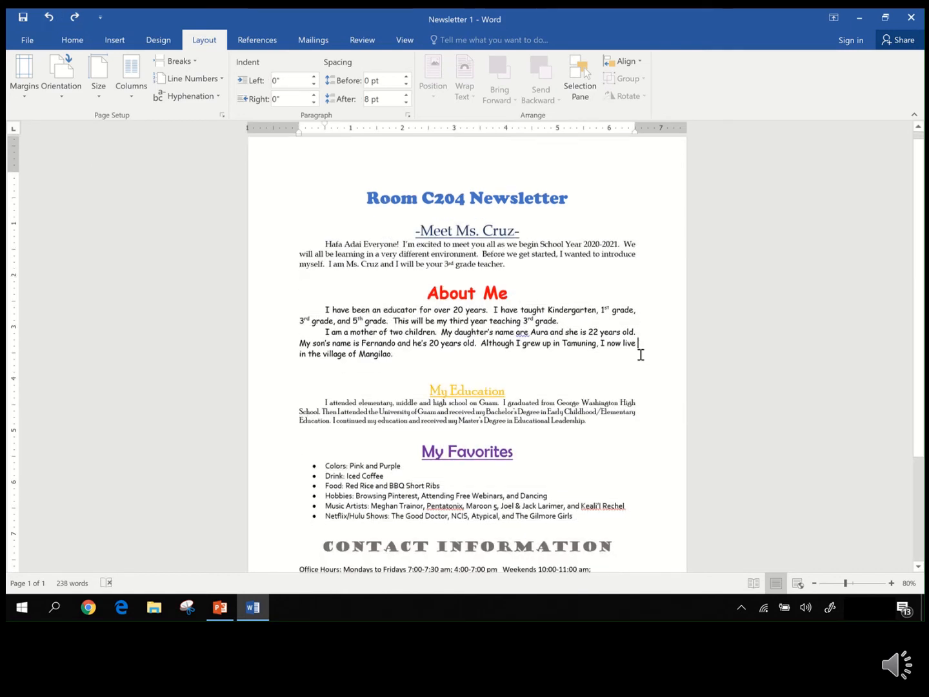
scroll(641, 354, "down", 2)
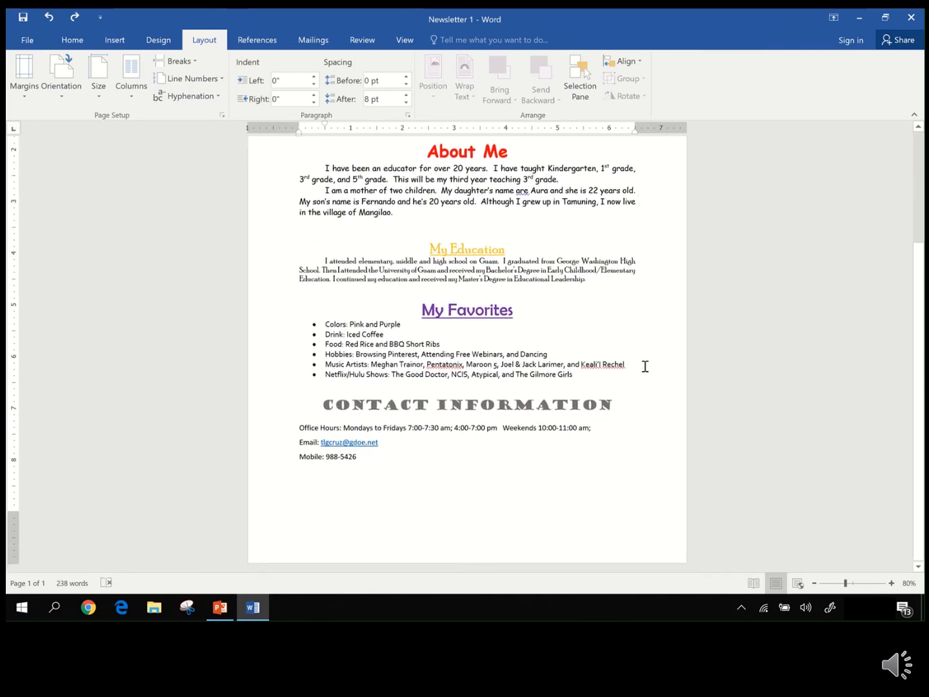
scroll(552, 323, "up", 5)
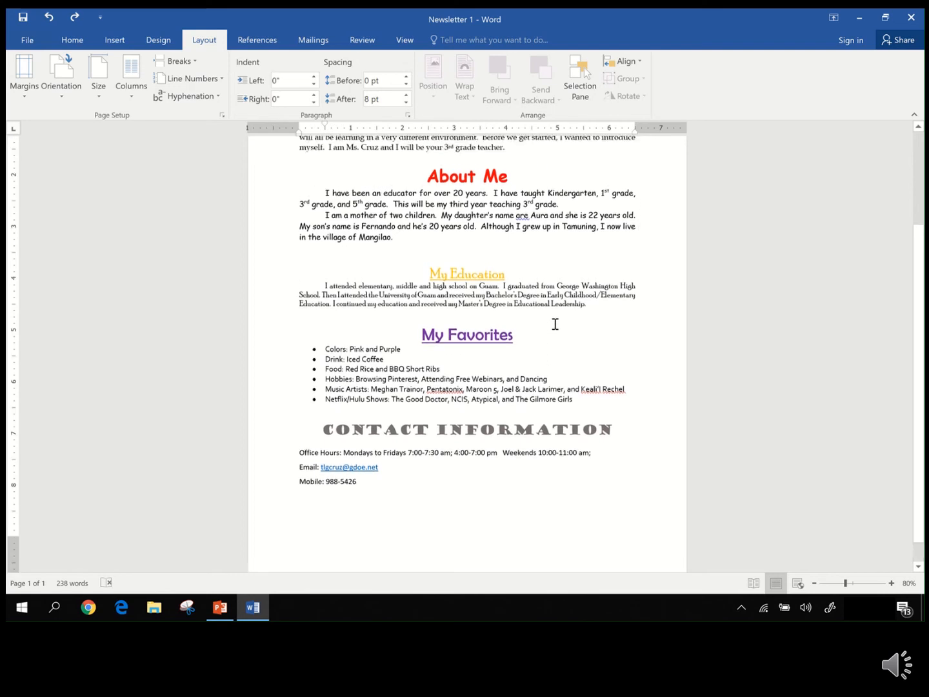
scroll(557, 325, "up", 1)
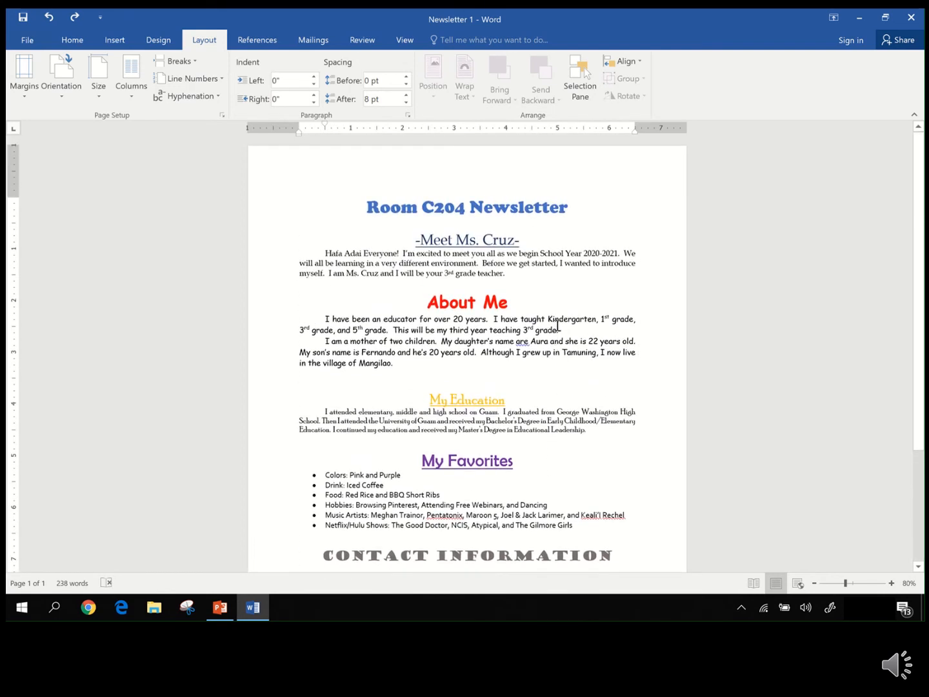
left_click(509, 220)
key("Return")
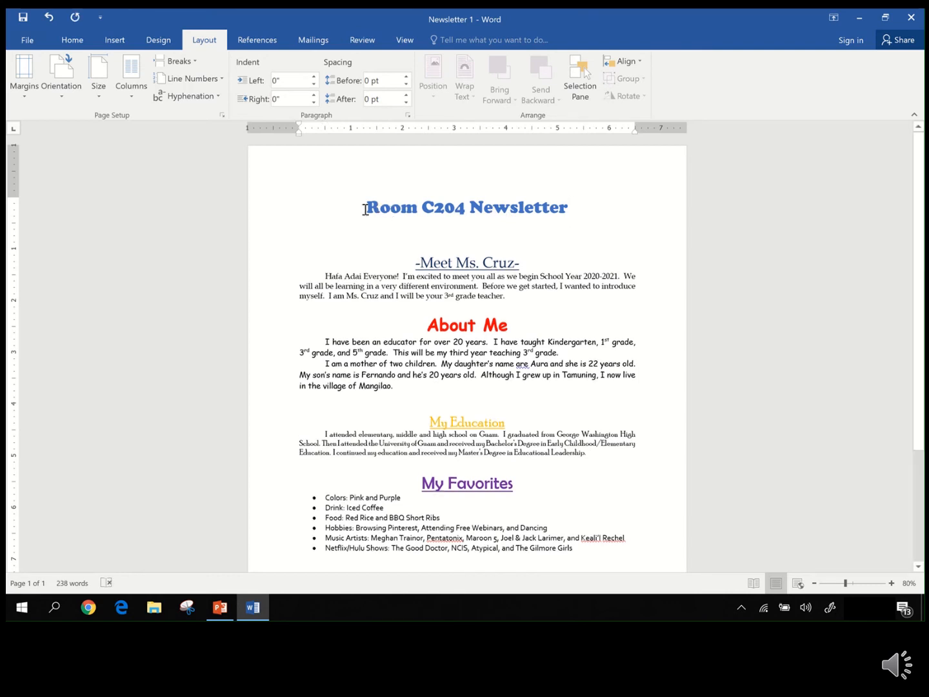
- Set the font size of the "Room C204 Newsletter" title to 36
left_click_drag(365, 208, 540, 218)
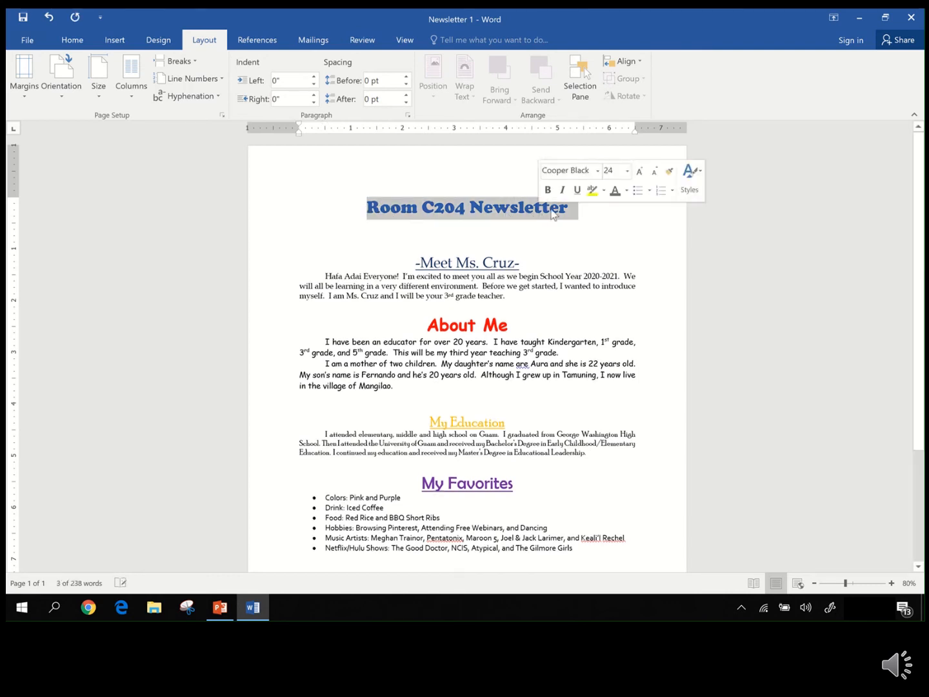
left_click(628, 173)
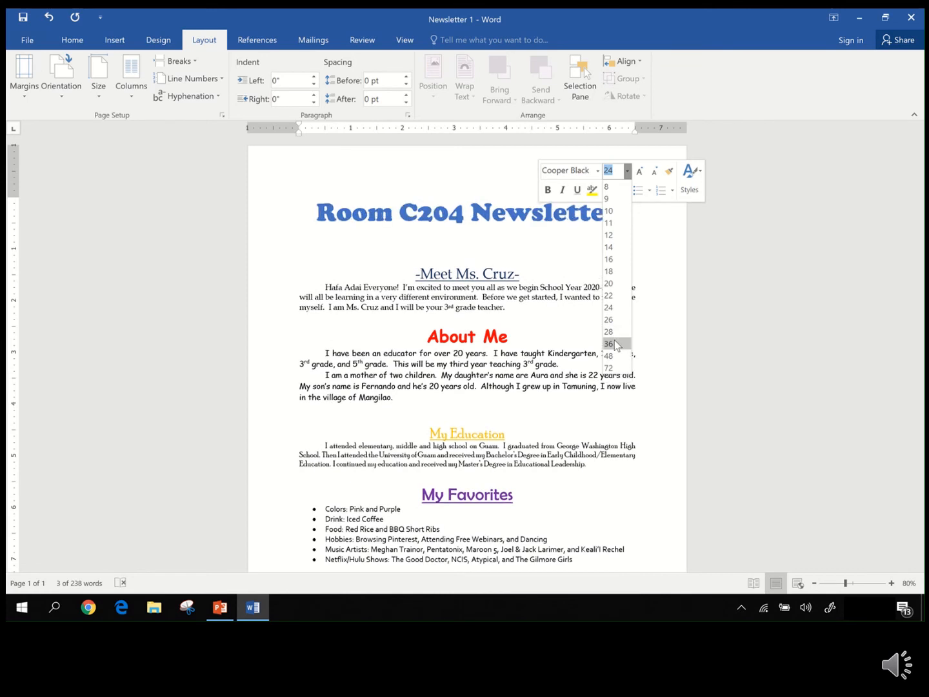
left_click(610, 344)
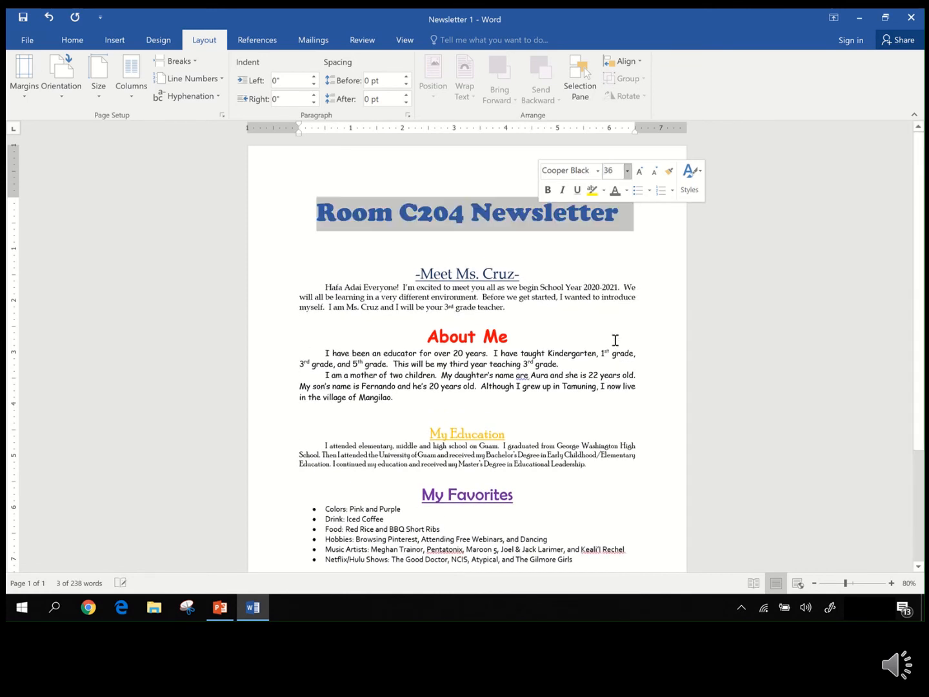
- Delete the extra blank line between the newsletter title and the teacher introduction heading
left_click(519, 254)
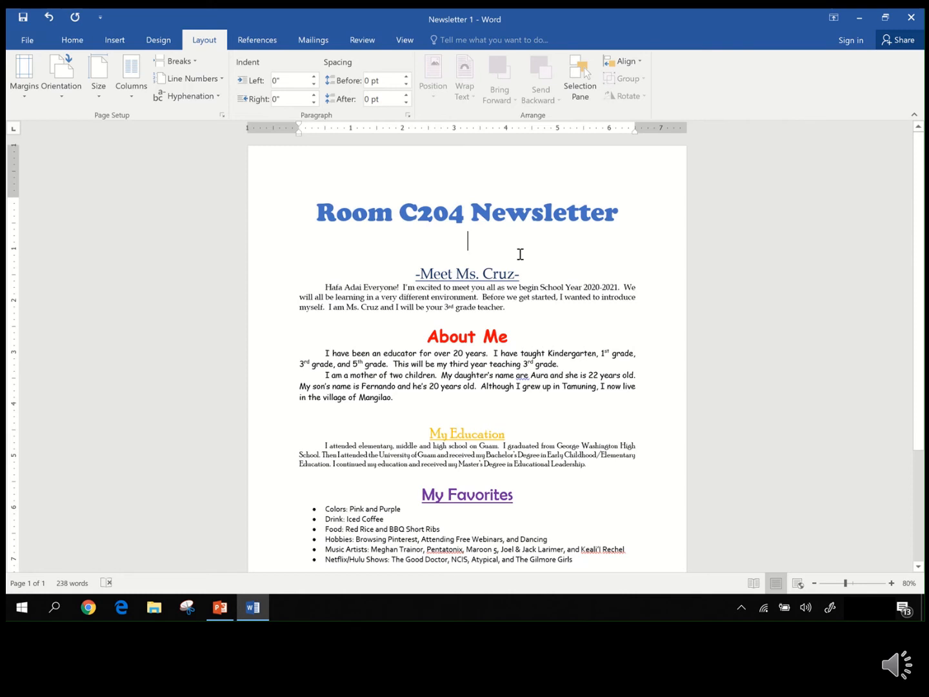
right_click(520, 253)
left_click(494, 244)
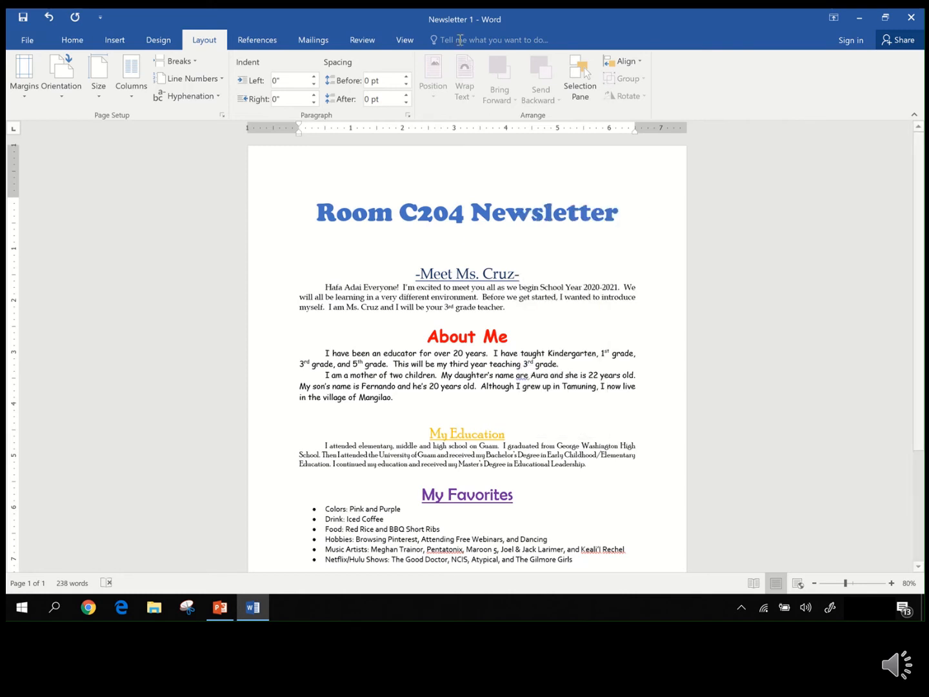
left_click(470, 244)
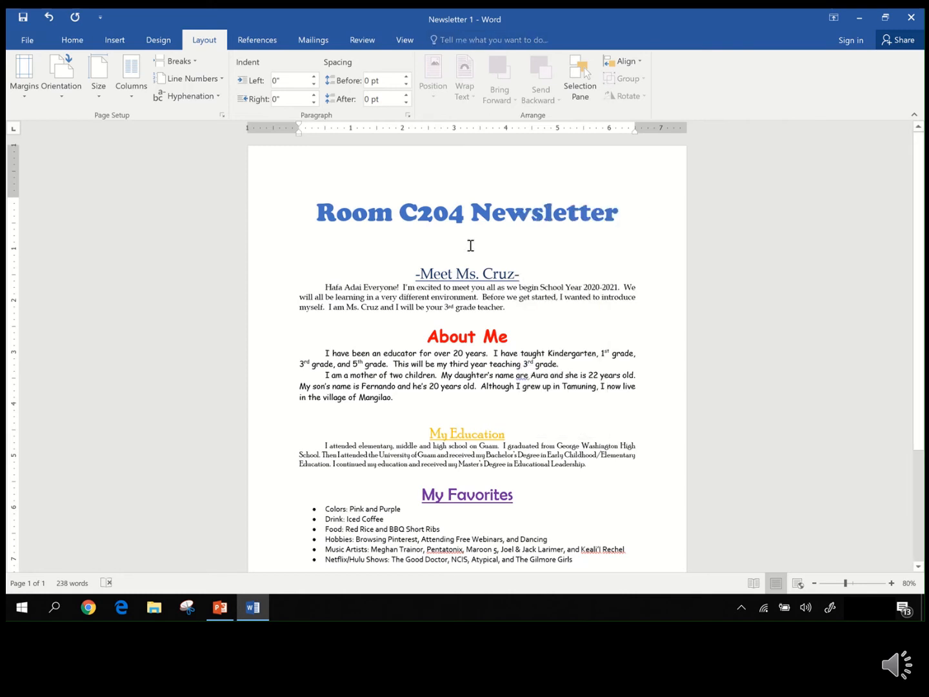
key("Delete")
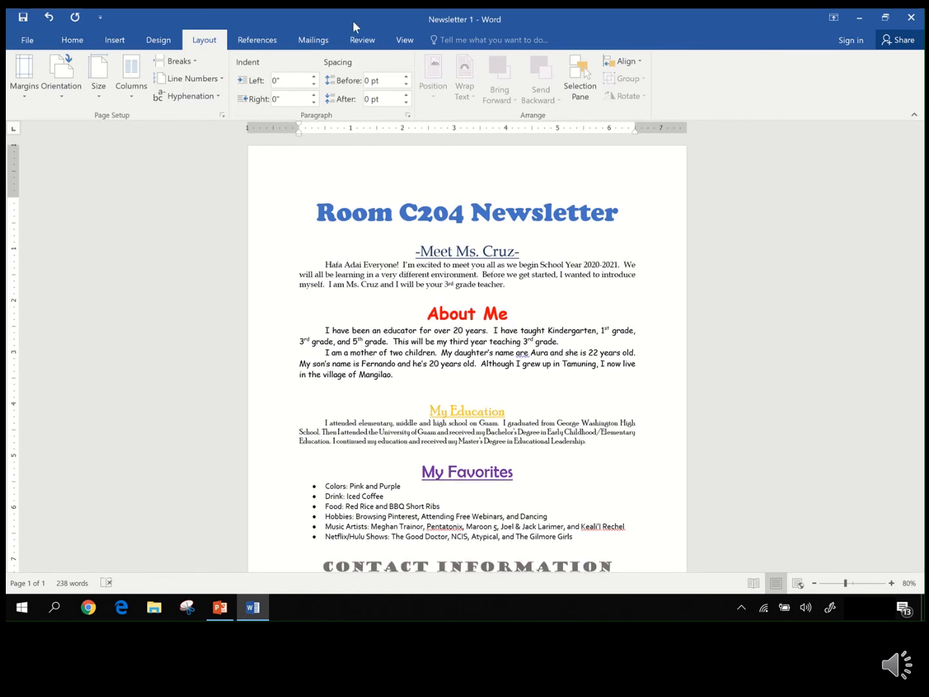
left_click(382, 29)
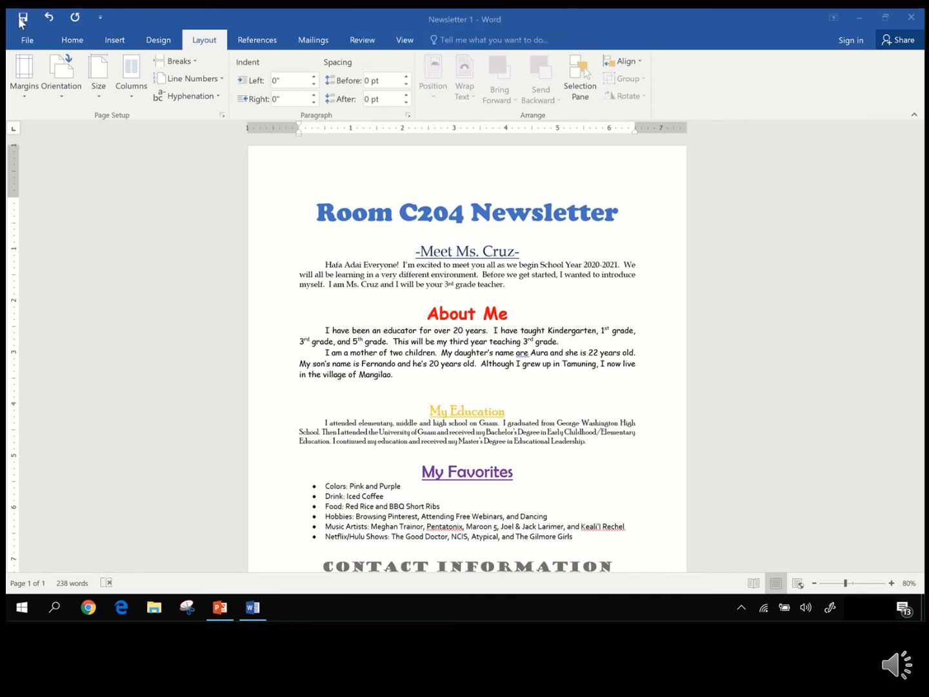
scroll(738, 340, "down", 2)
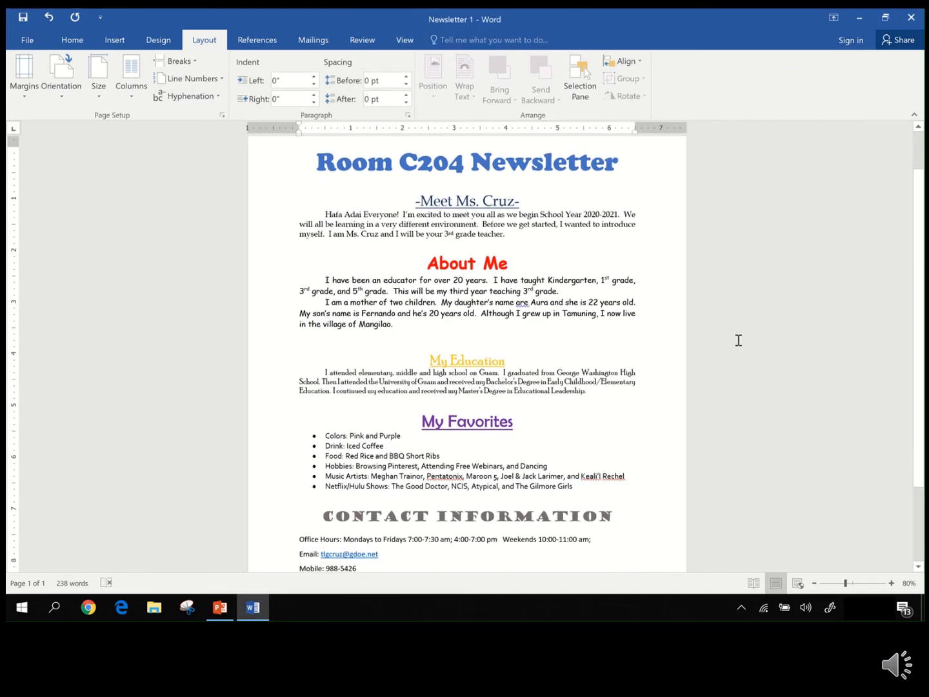
scroll(738, 340, "down", 4)
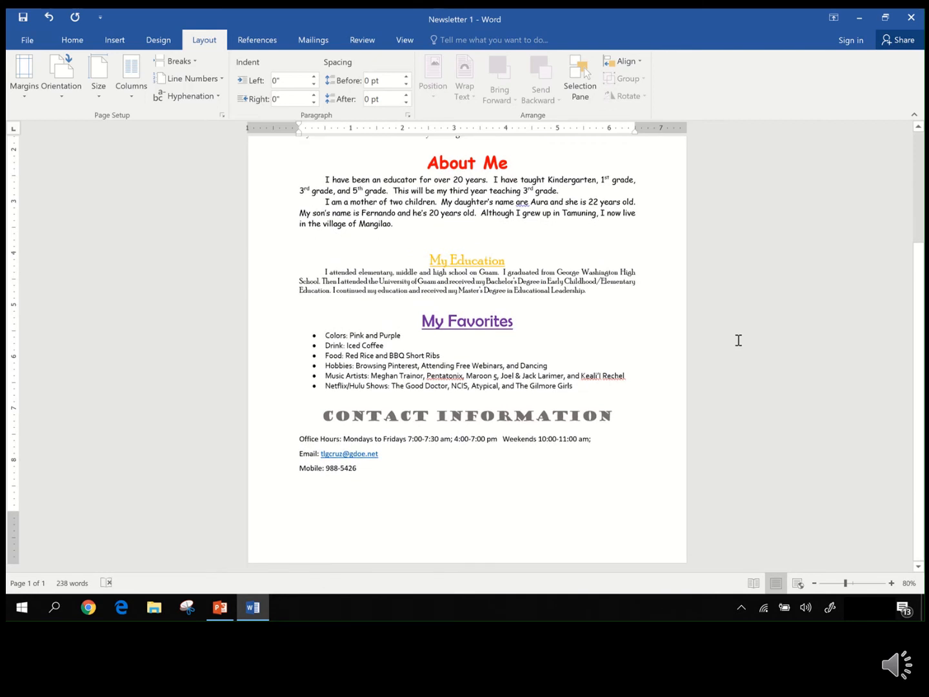
scroll(738, 340, "up", 4)
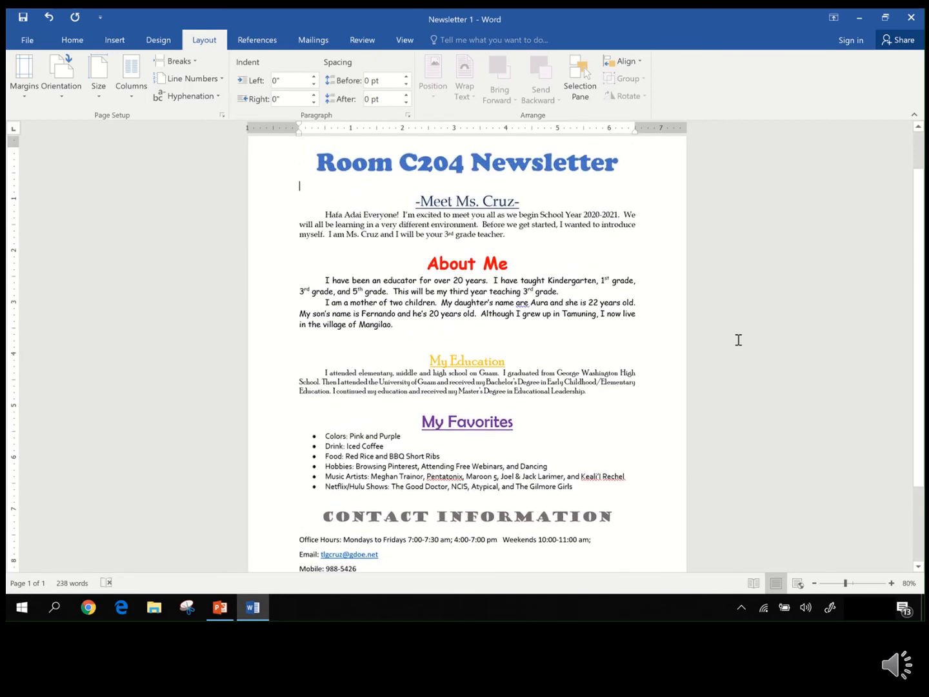
scroll(738, 340, "up", 2)
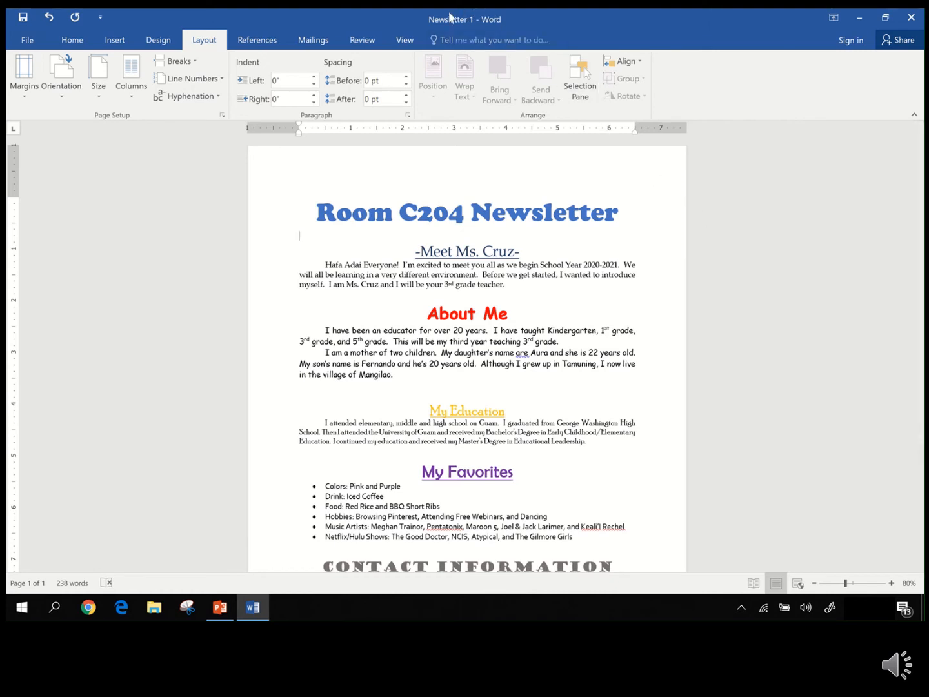
mouse_move(452, 14)
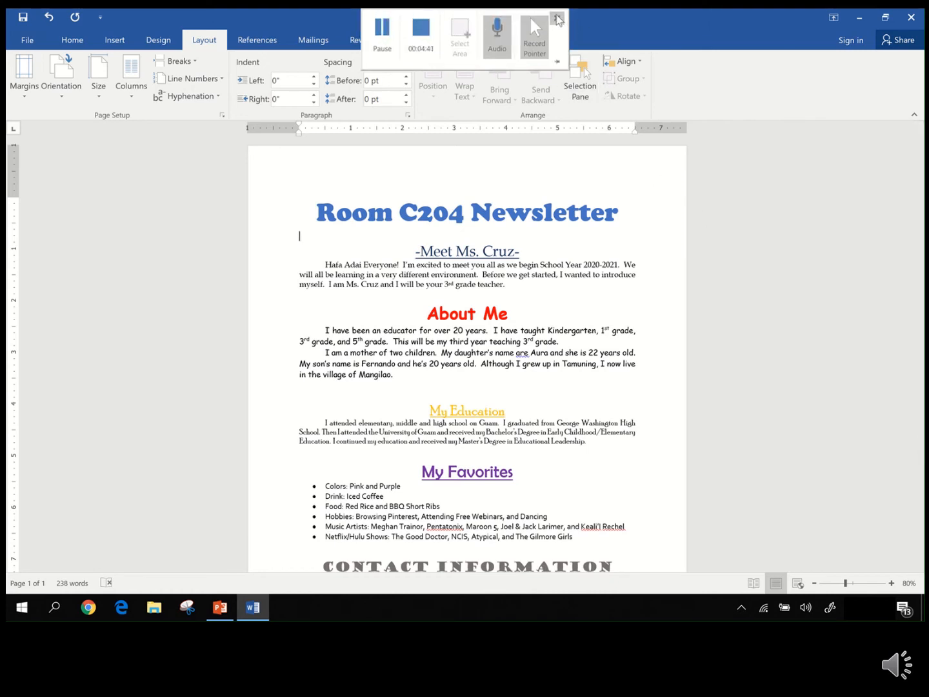
left_click(558, 20)
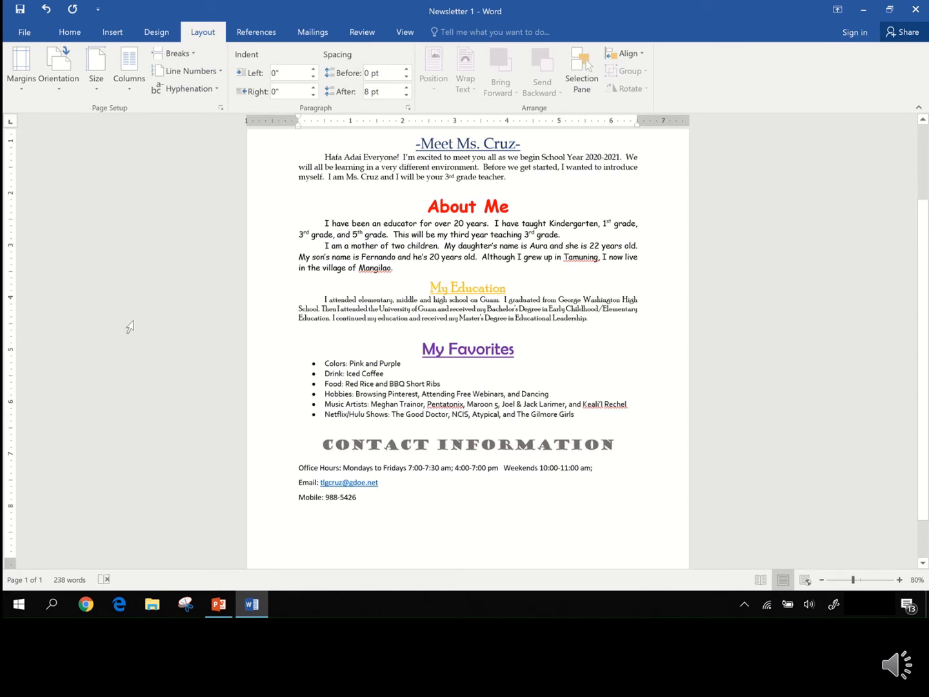
- Add a centered row of periods as a dotted divider on the blank line between the education paragraph and the "My Favorites" heading
scroll(130, 327, "up", 3)
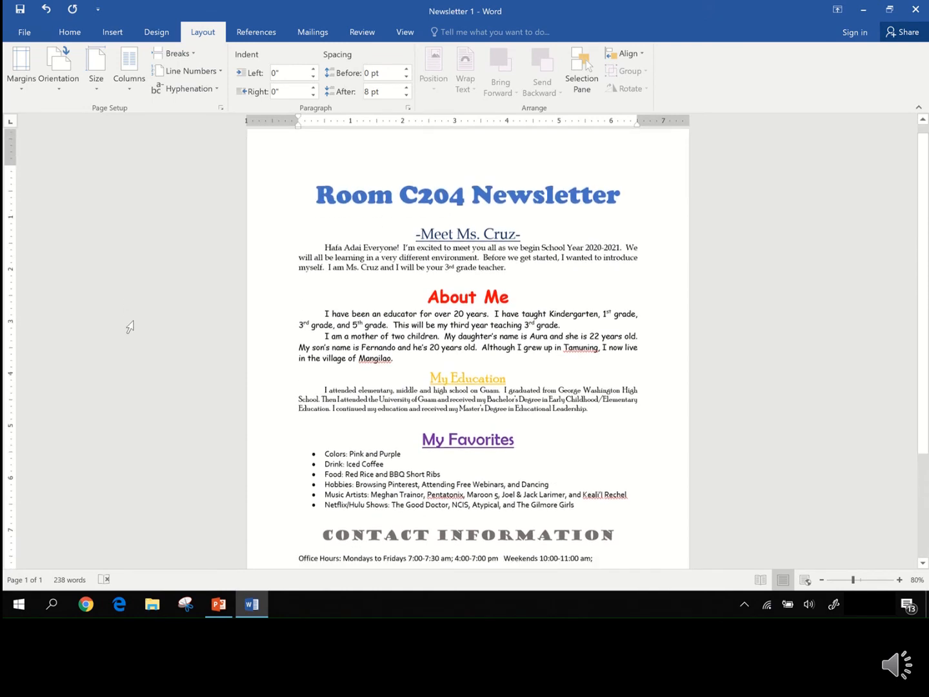
scroll(129, 327, "down", 3)
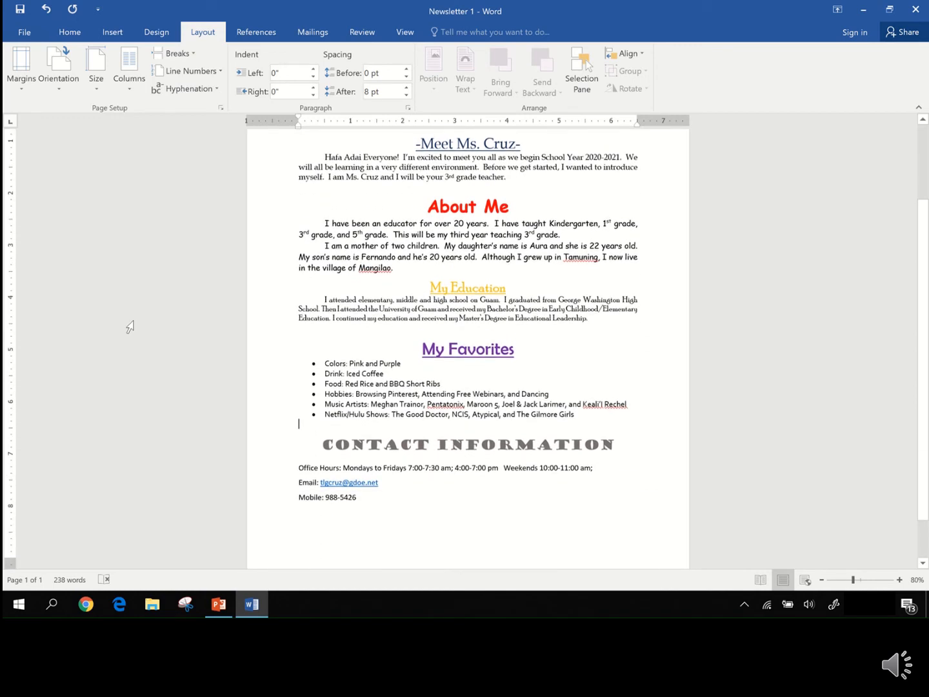
scroll(129, 327, "down", 2)
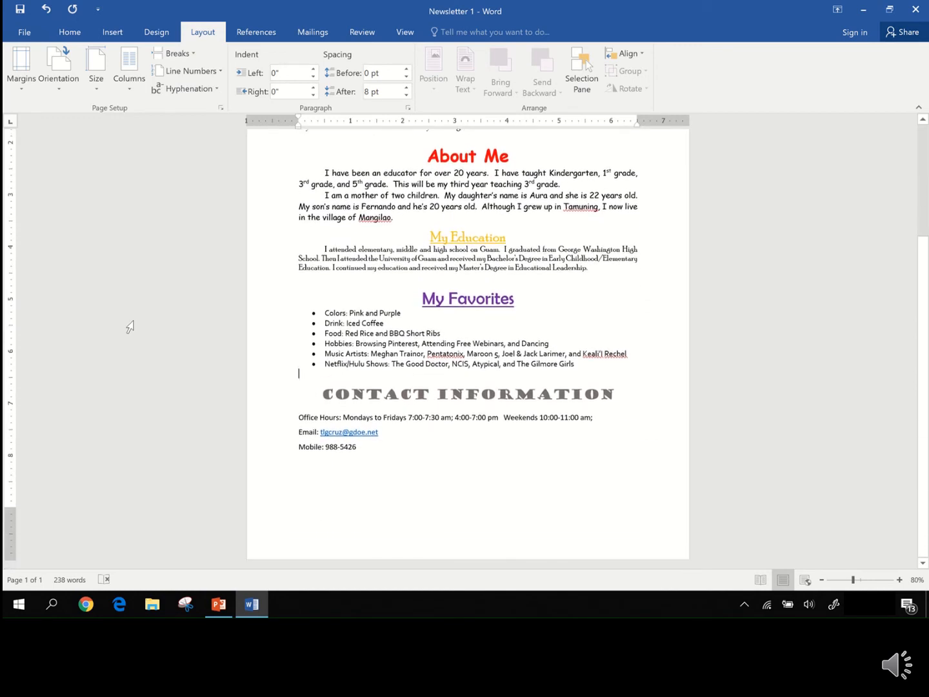
scroll(130, 327, "up", 2)
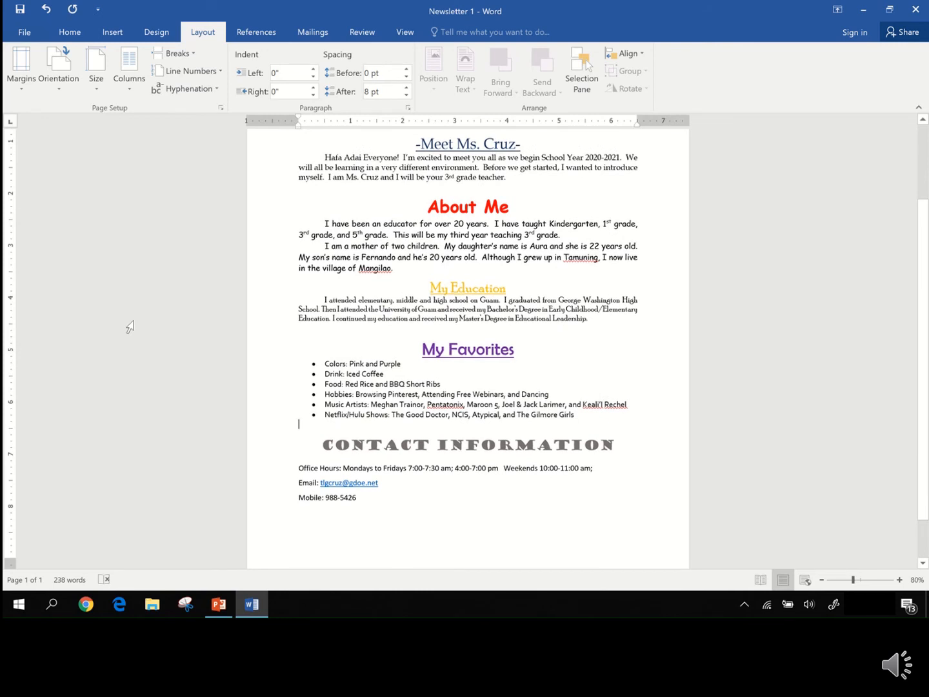
scroll(130, 327, "up", 1)
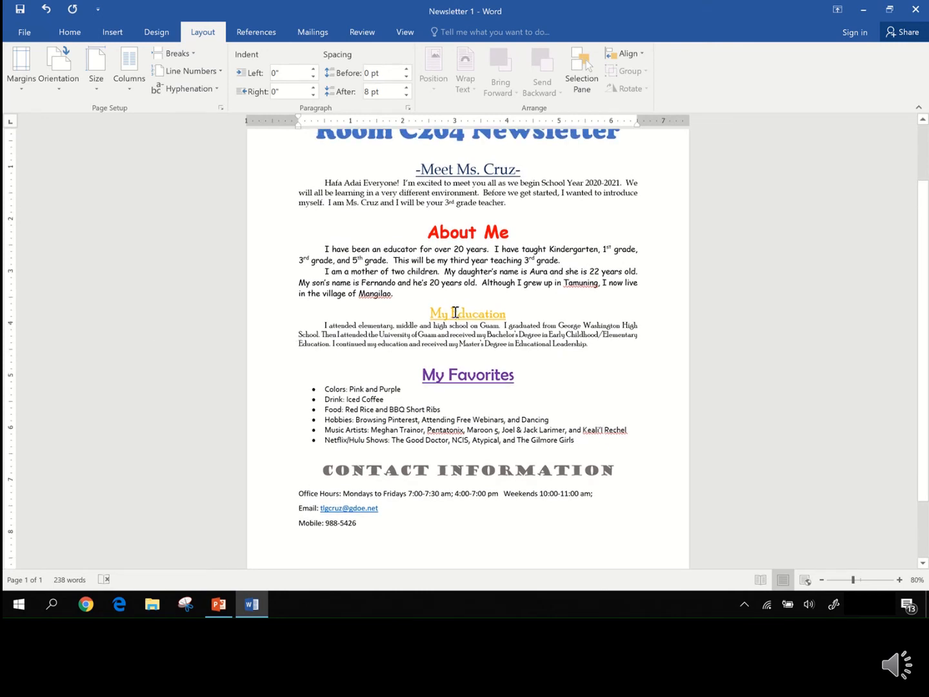
scroll(454, 310, "up", 1)
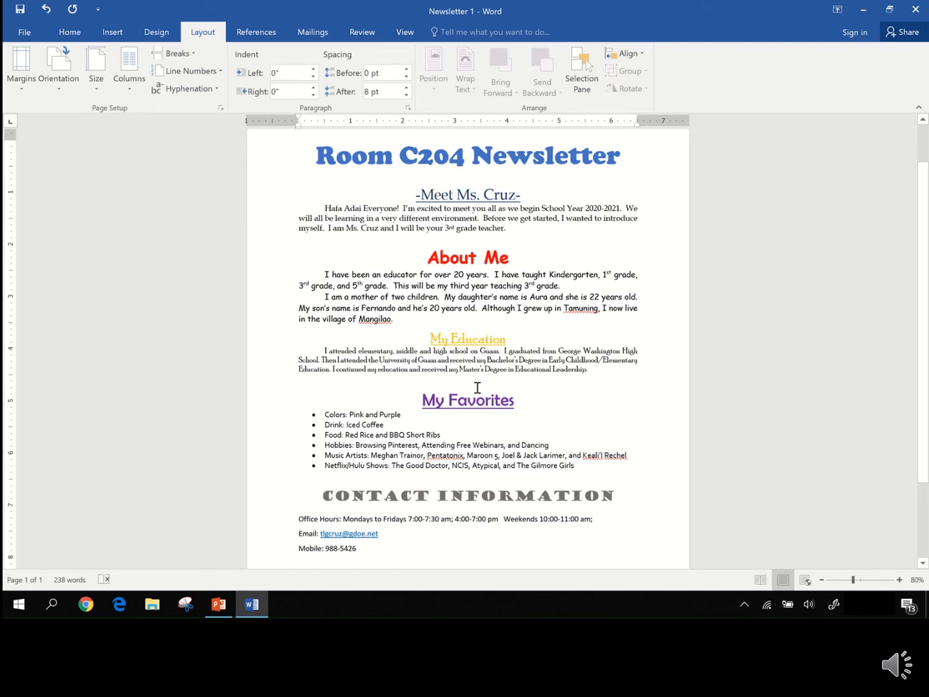
left_click(70, 33)
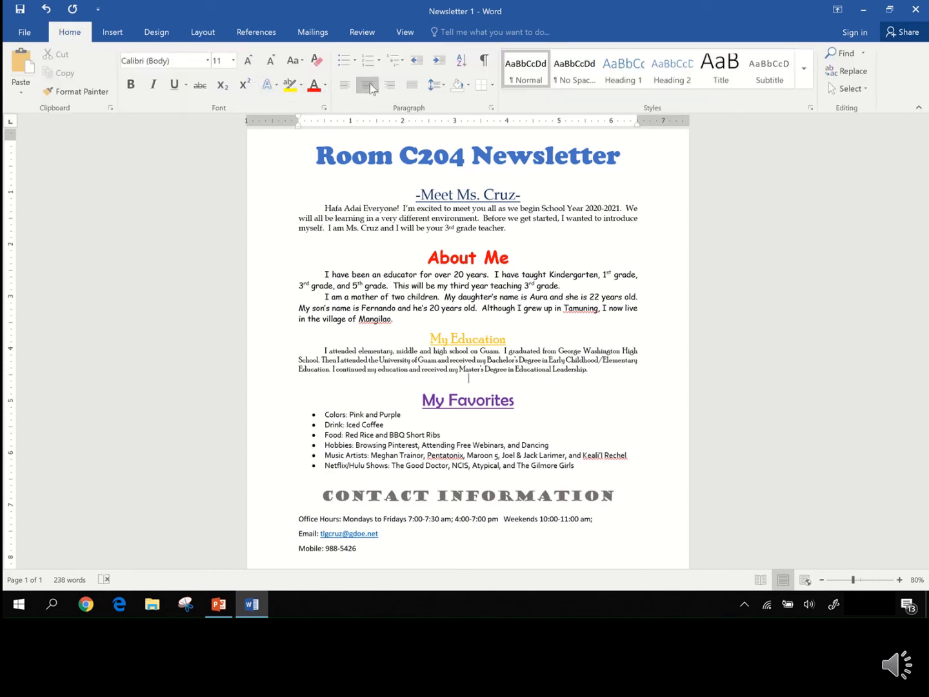
left_click(344, 84)
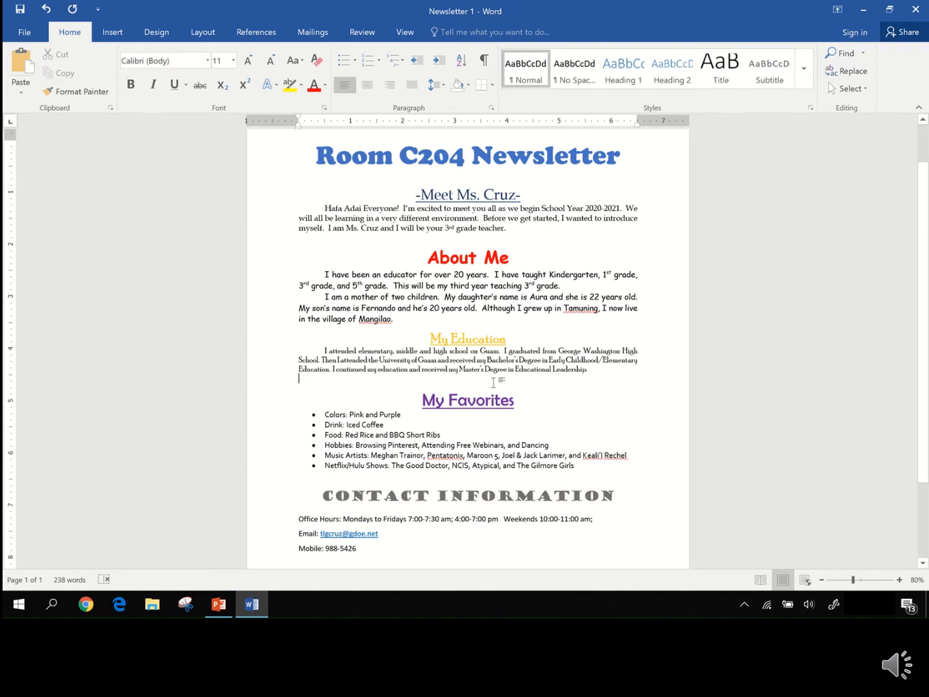
left_click(366, 86)
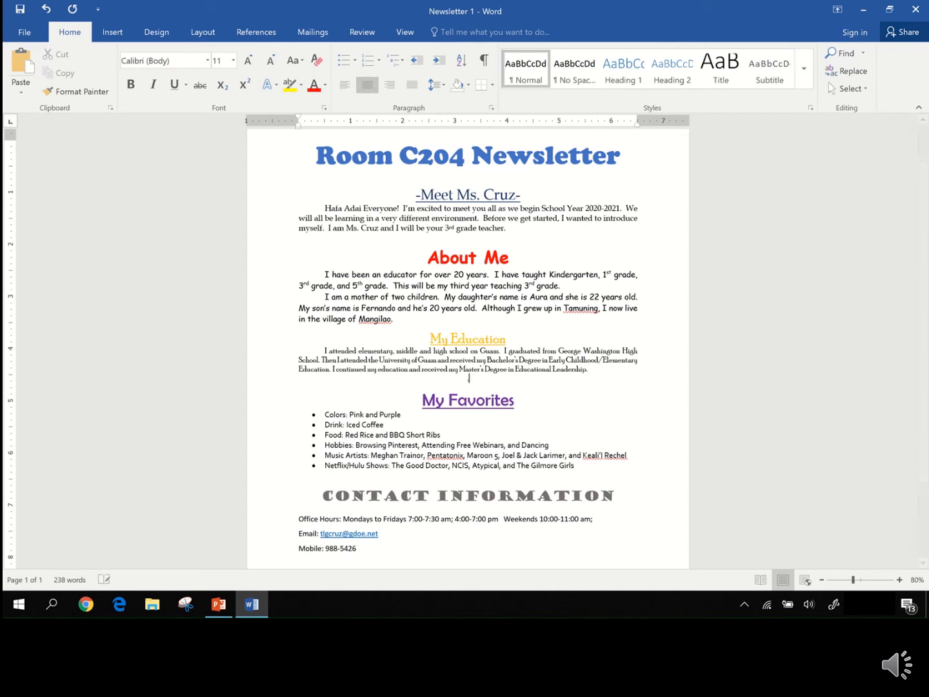
type("...........................................................................................................................")
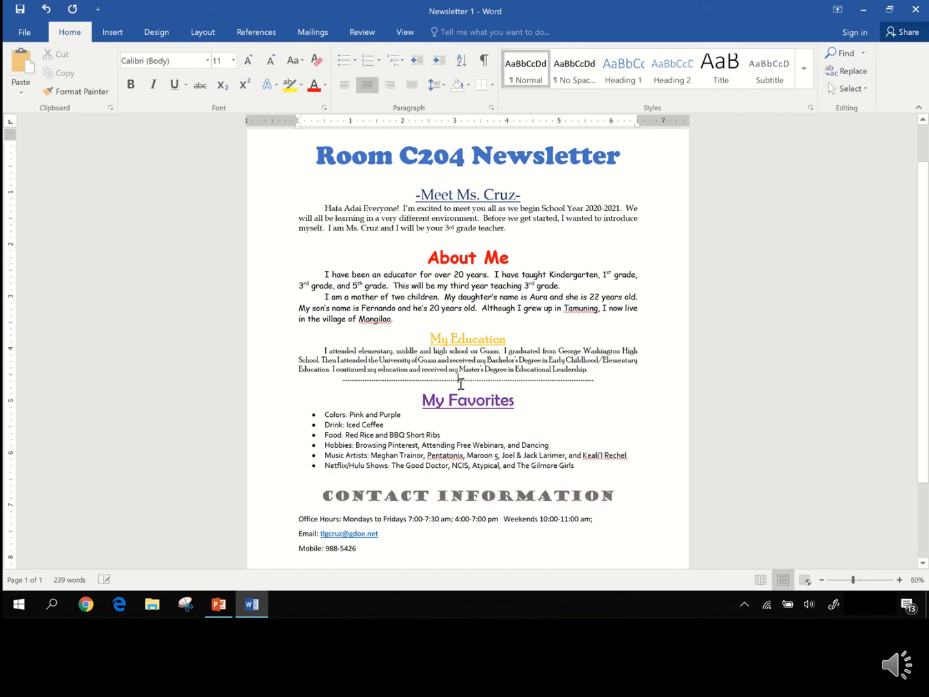
- Color the dotted divider above the "My Favorites" heading purple and set its font size to 16
left_click_drag(344, 380, 596, 387)
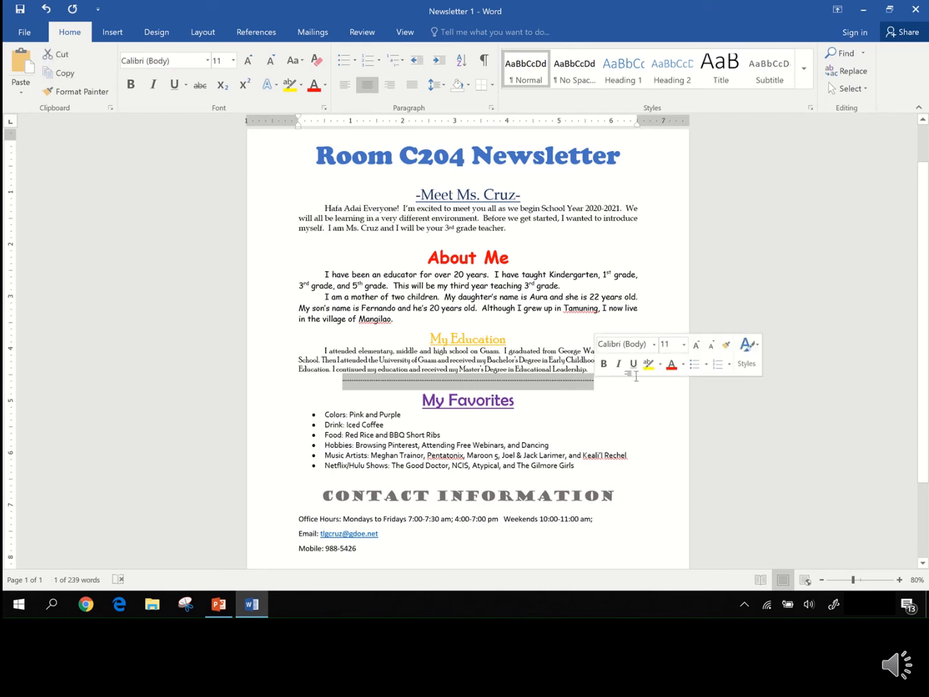
left_click(684, 365)
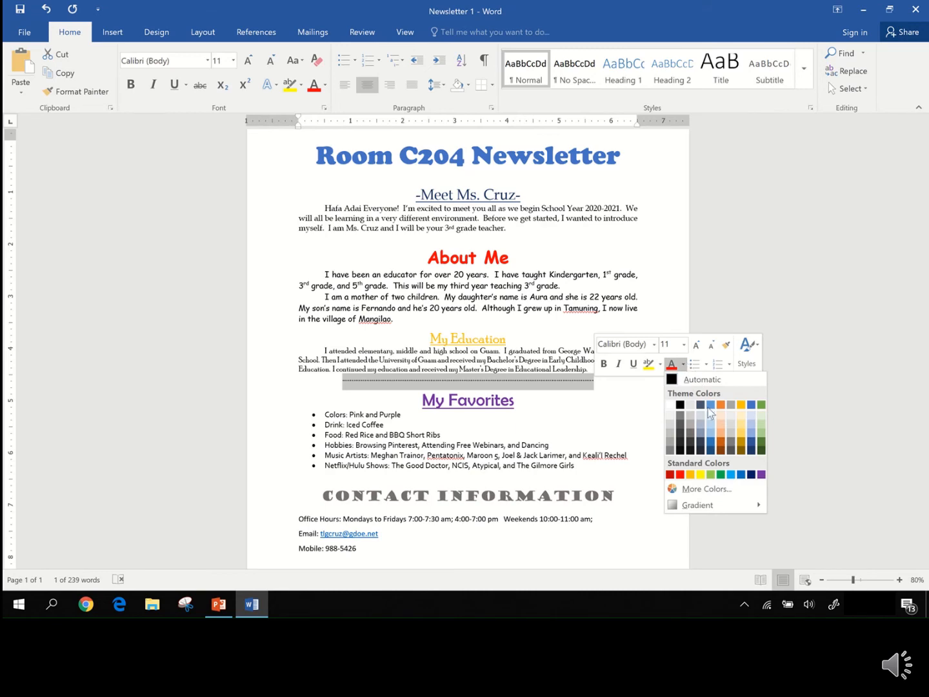
left_click(761, 474)
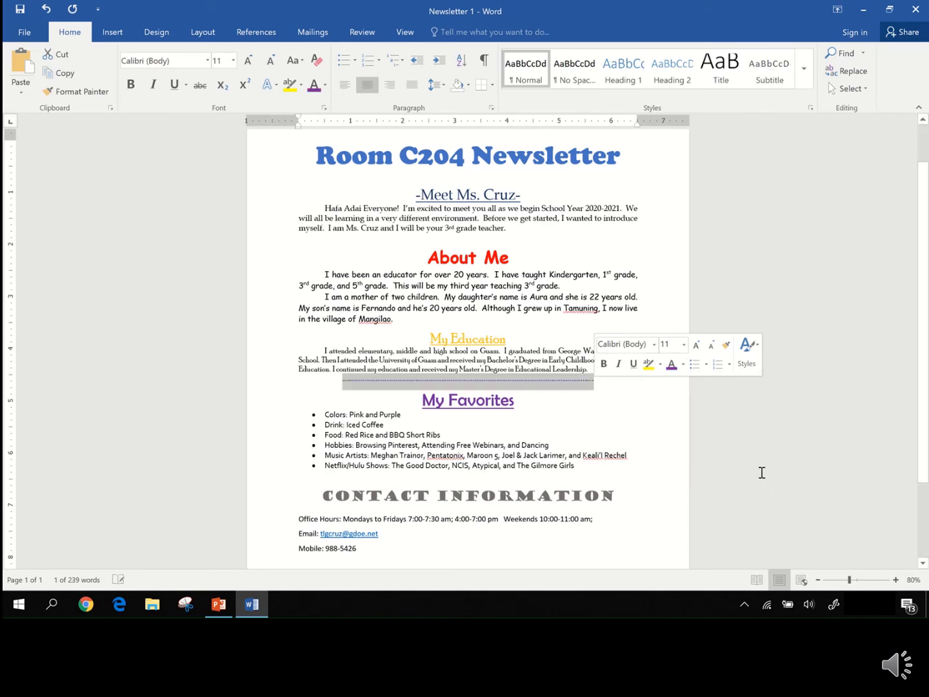
left_click(683, 344)
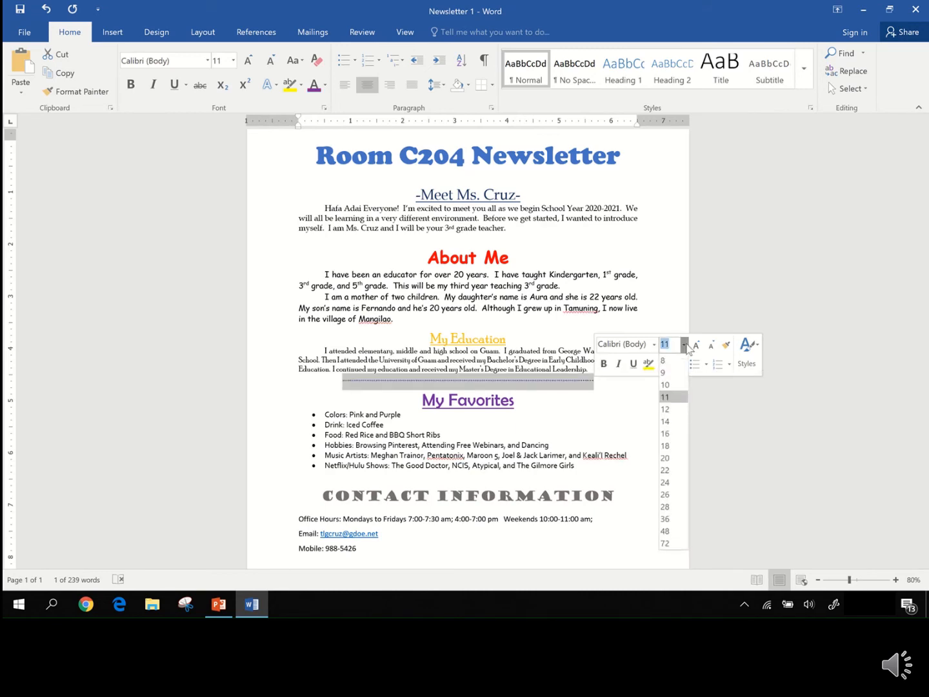
left_click(674, 433)
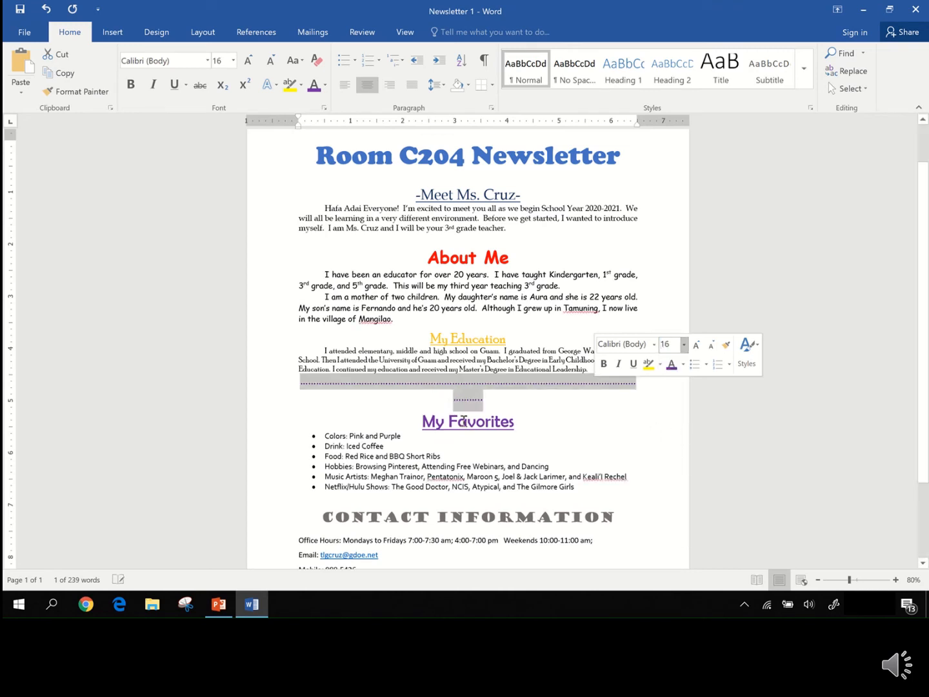
- Delete the overflowing periods so the purple divider above "My Favorites" fits on a single line
left_click(494, 402)
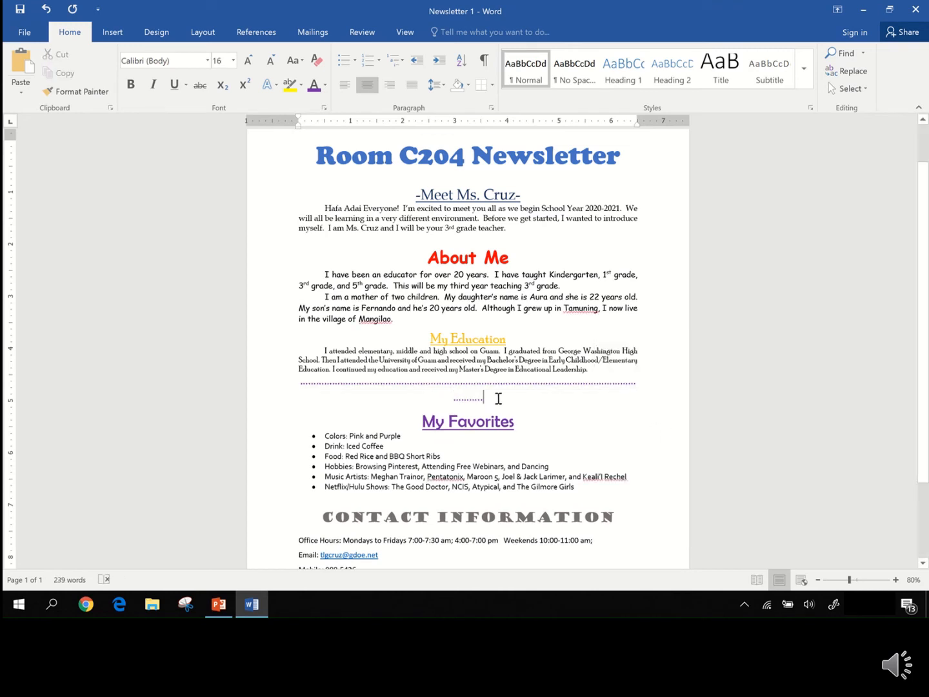
key("BackSpace")
key("BackSpace")
key("BackSpace")
key("BackSpace")
key("BackSpace")
key("BackSpace")
key("BackSpace")
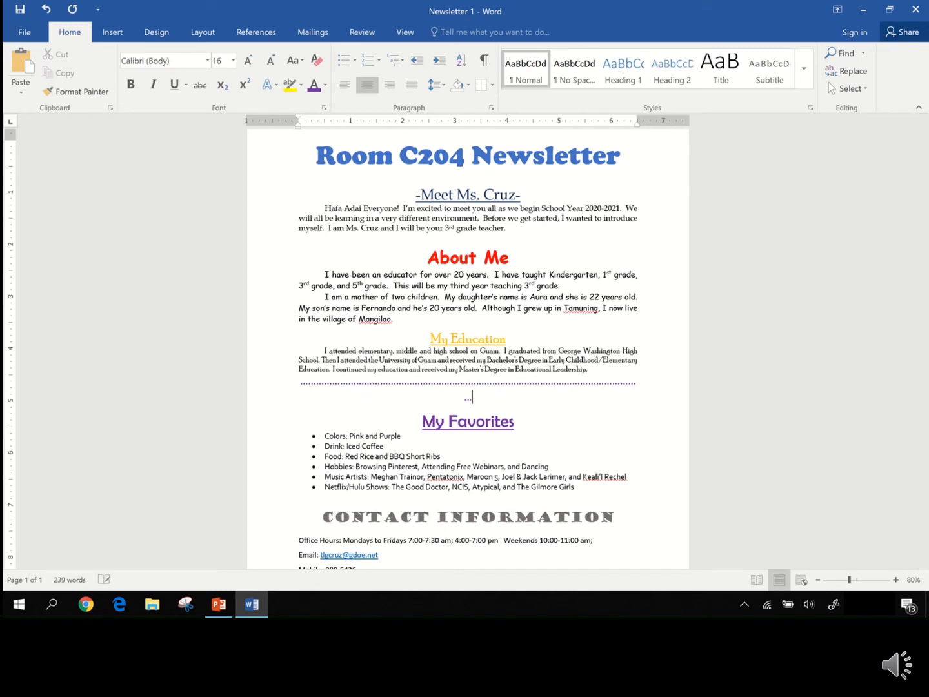
key("BackSpace")
key("BackSpace")
key("BackSpace")
key("BackSpace")
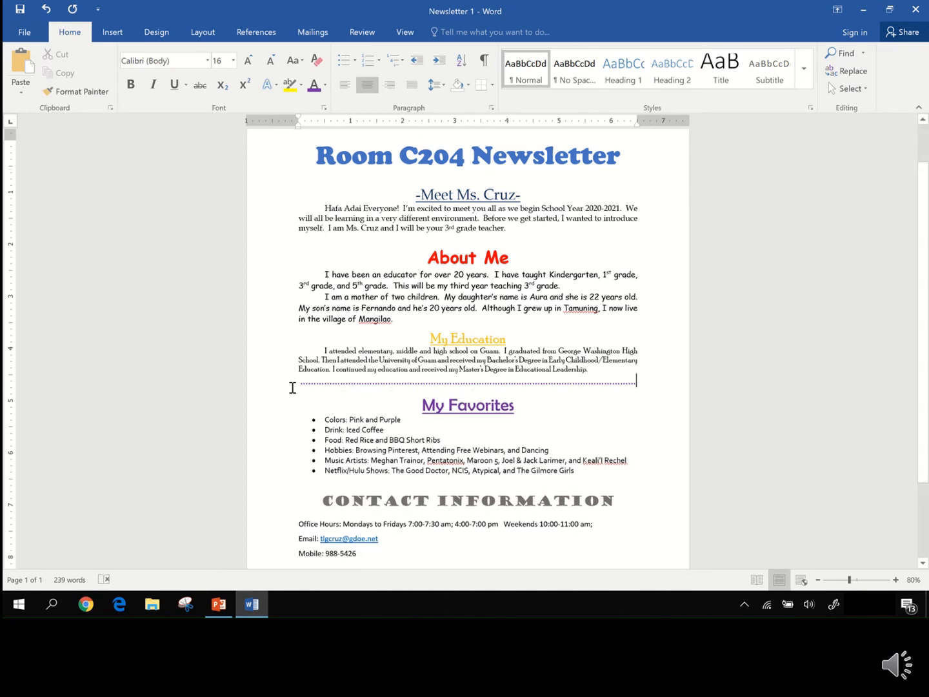
- Copy the purple dotted divider and paste it on the blank line between the favorites list and the "Contact Information" heading
left_click(355, 387)
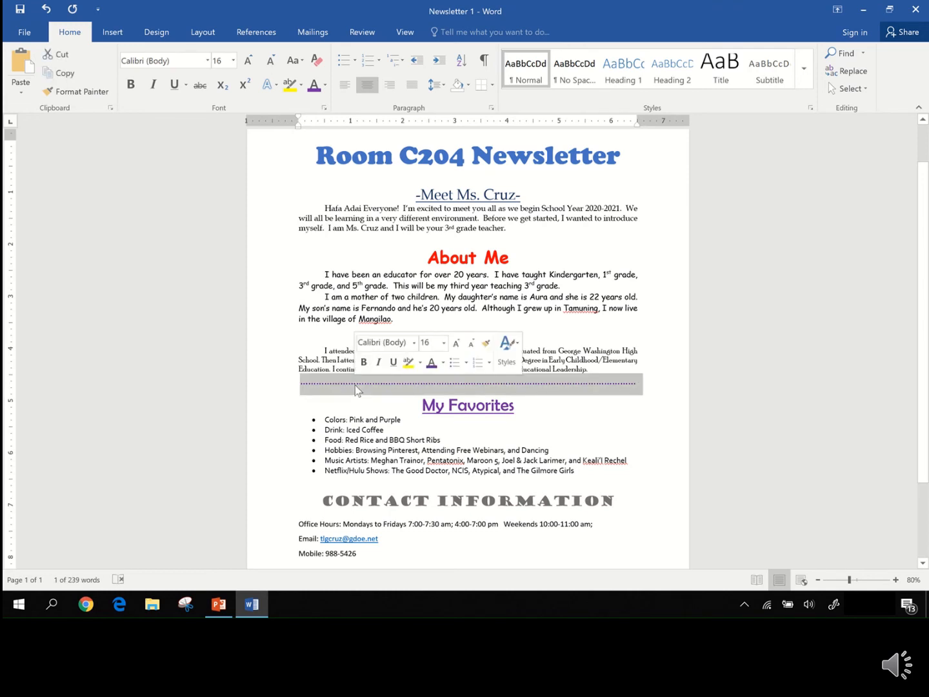
right_click(356, 387)
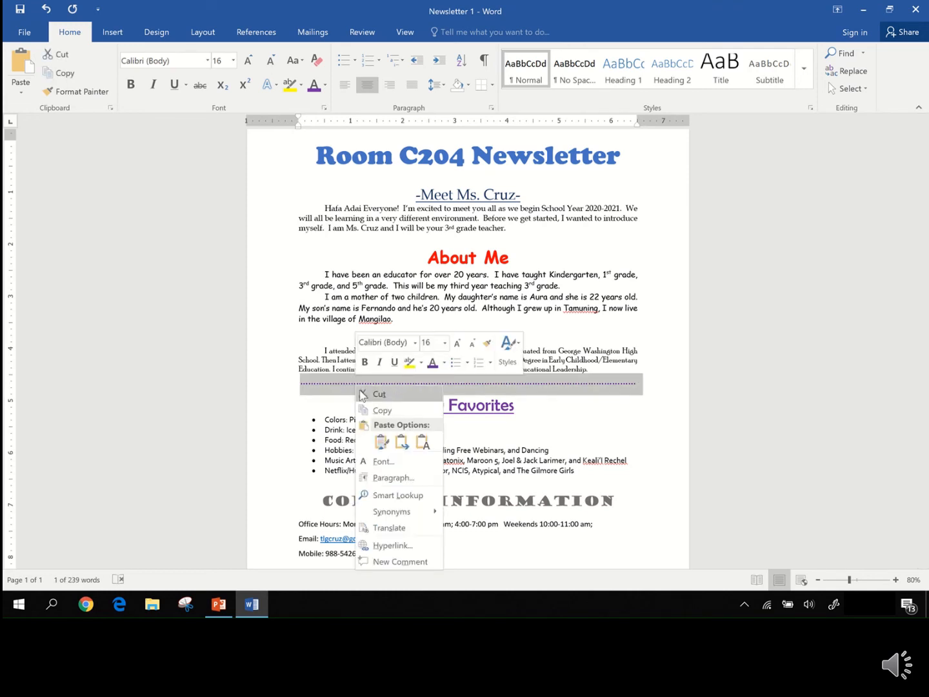
left_click(376, 408)
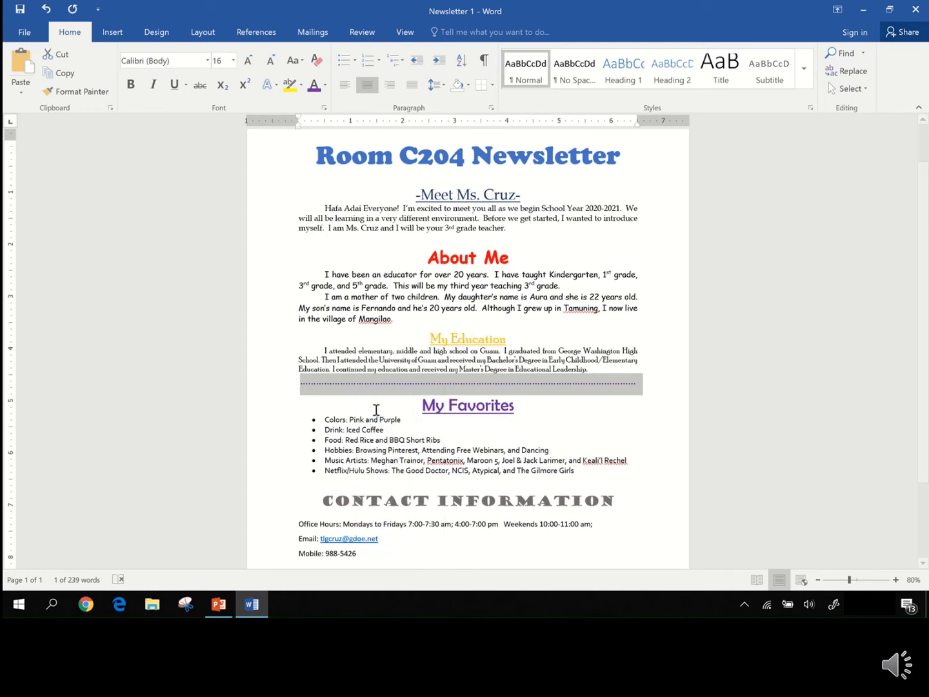
left_click(472, 485)
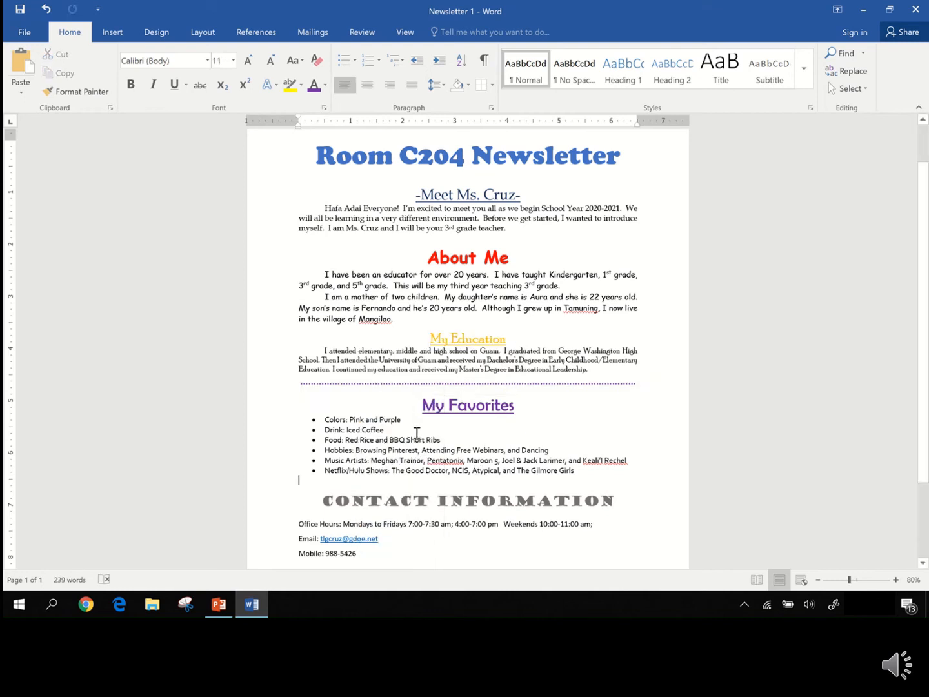
right_click(470, 483)
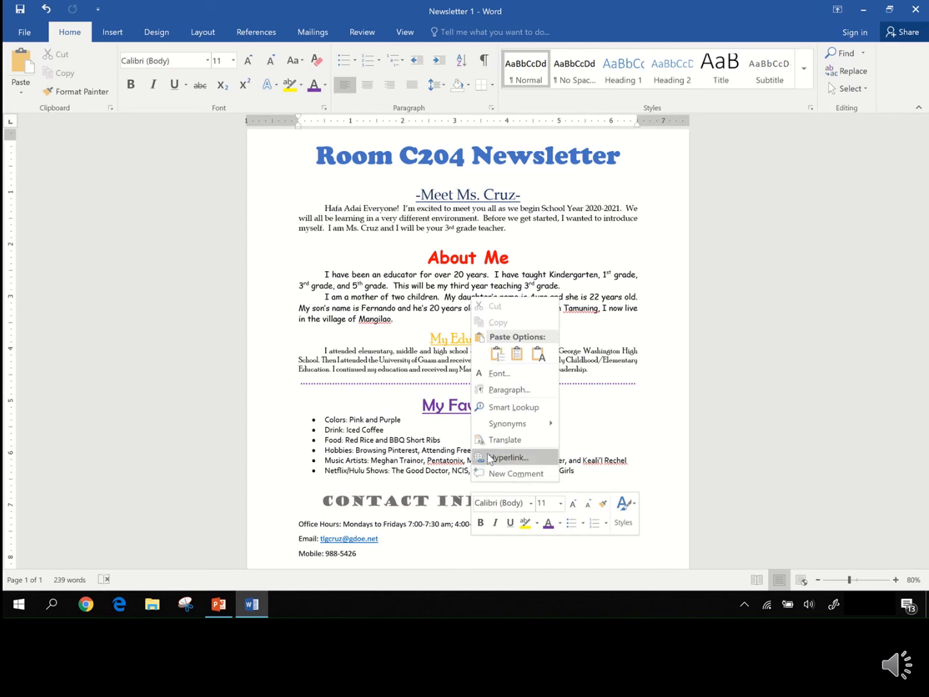
left_click(497, 353)
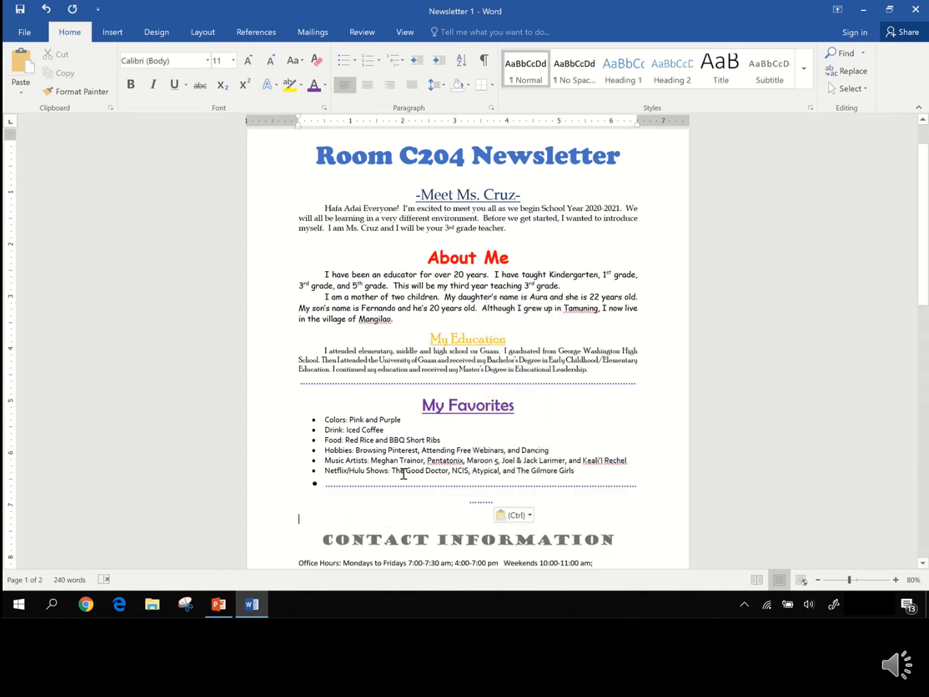
- Remove the bullet and indent from the pasted divider so it starts at the margin on one line
left_click(329, 485)
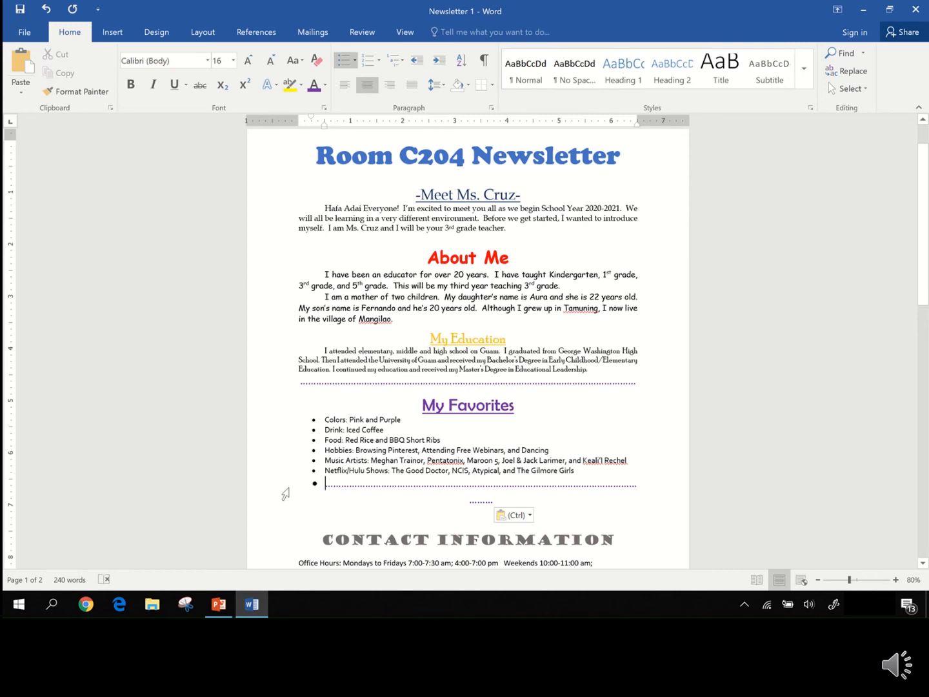
key("BackSpace")
key("BackSpace")
key("BackSpace")
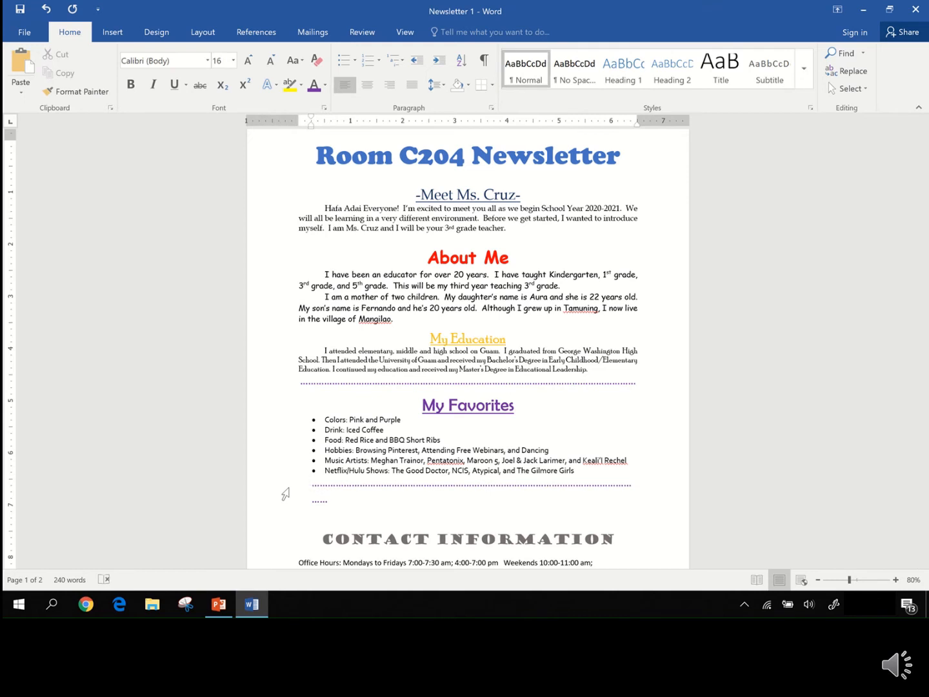
key("BackSpace")
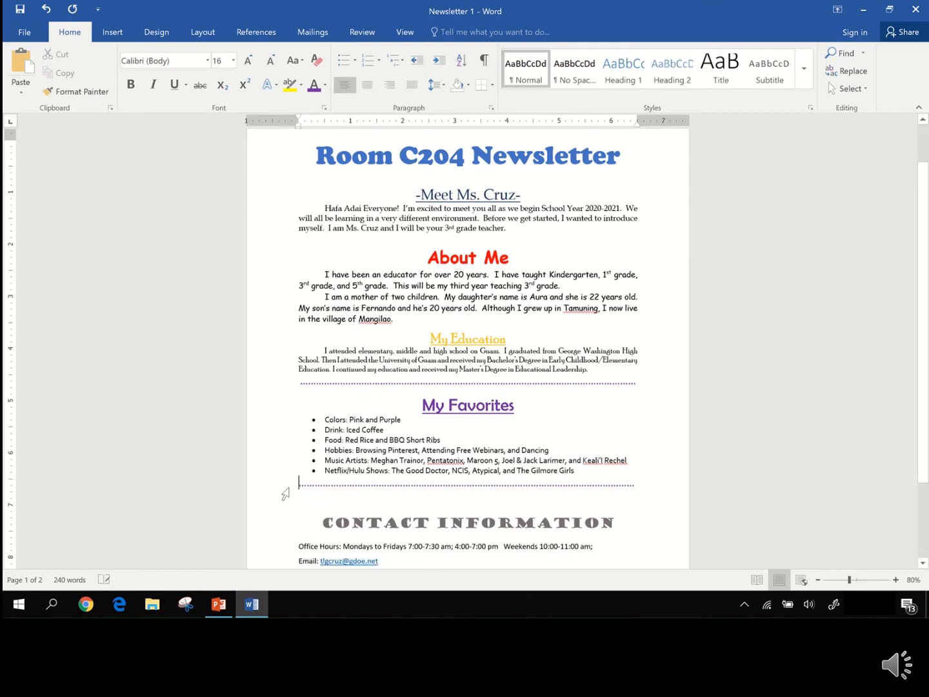
left_click(756, 475)
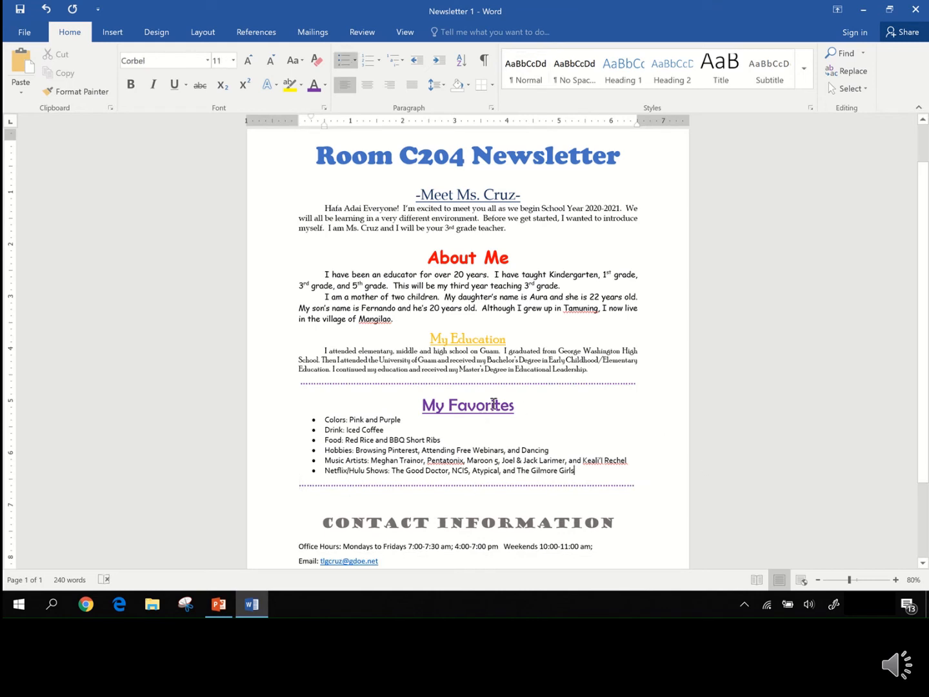
- Remove the space after paragraph from the upper purple divider and the "My Favorites" heading
left_click_drag(299, 387, 494, 409)
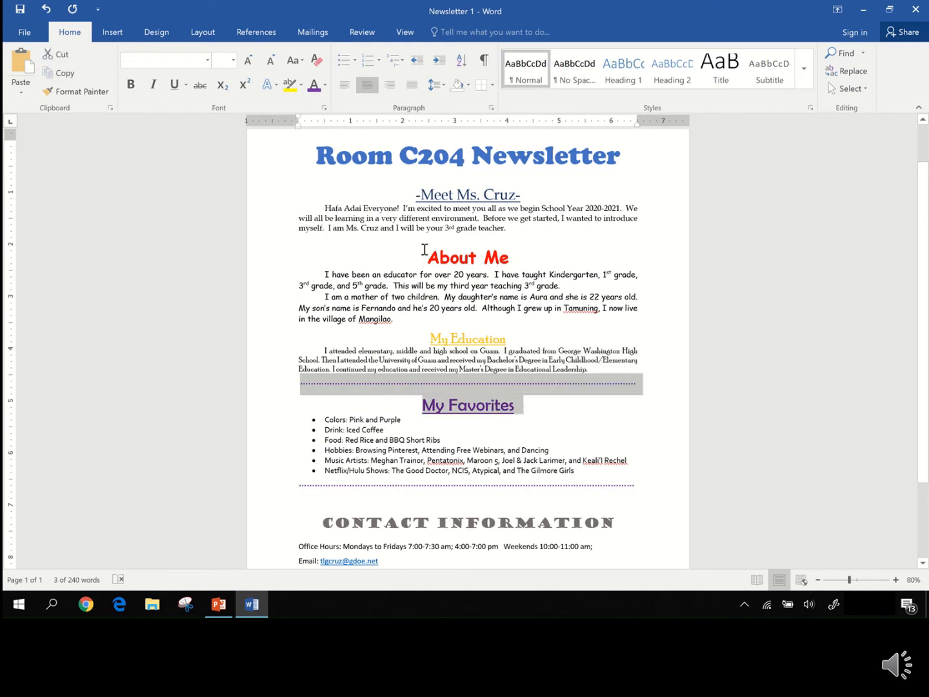
left_click(444, 87)
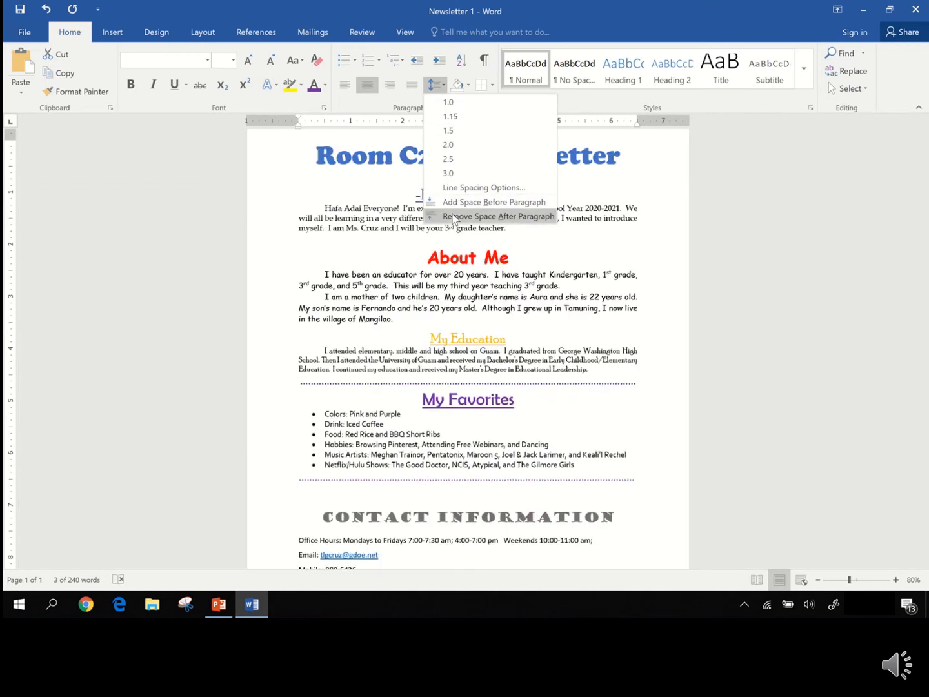
left_click(452, 218)
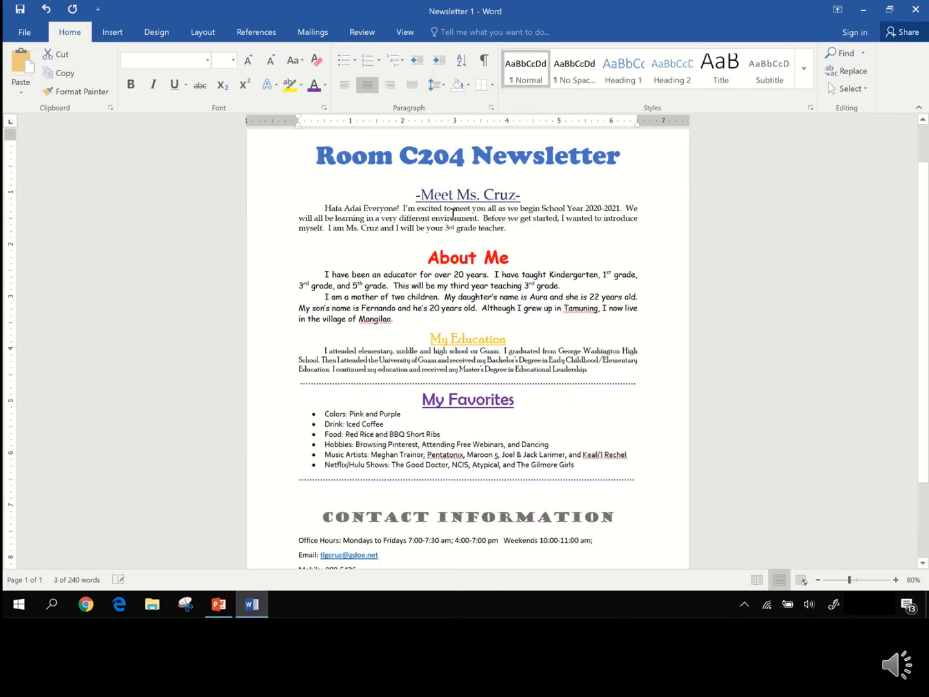
left_click(443, 464)
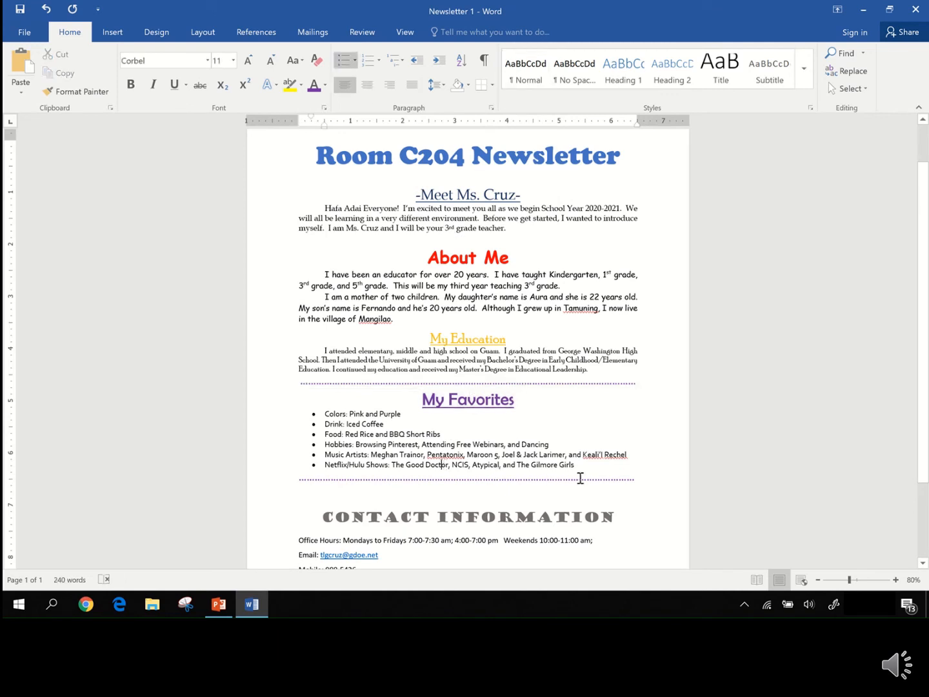
- Insert a blank line between the end of the education paragraph and the purple dotted divider
left_click(599, 372)
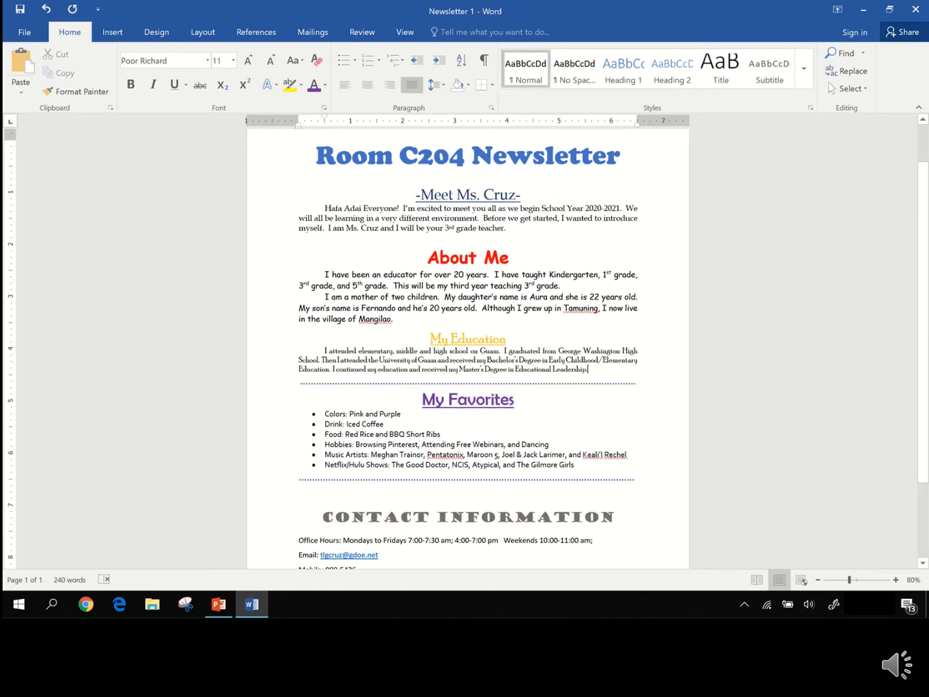
key("Return")
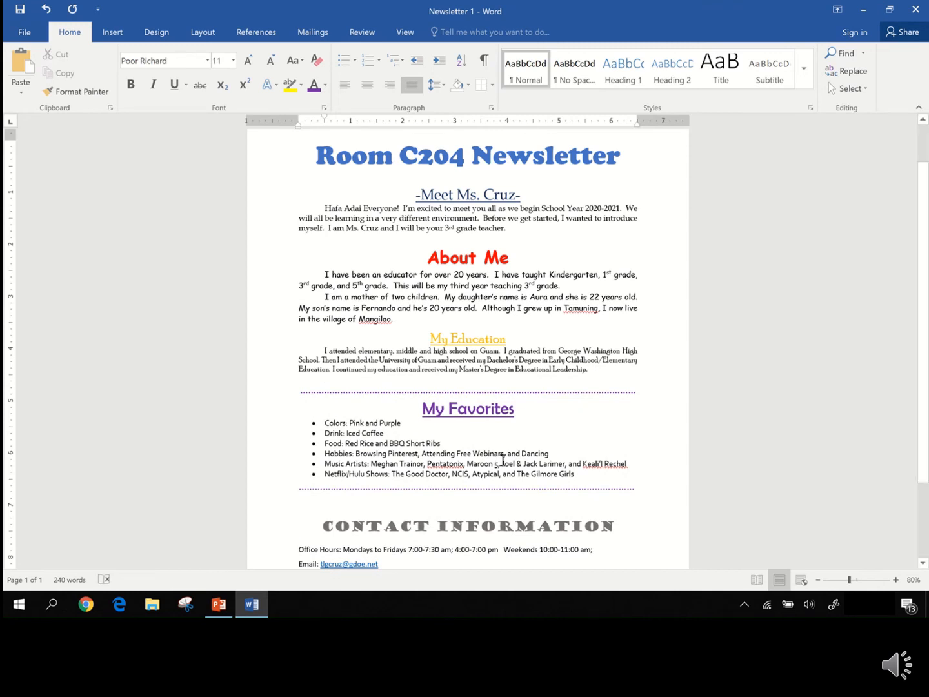
scroll(503, 460, "down", 2)
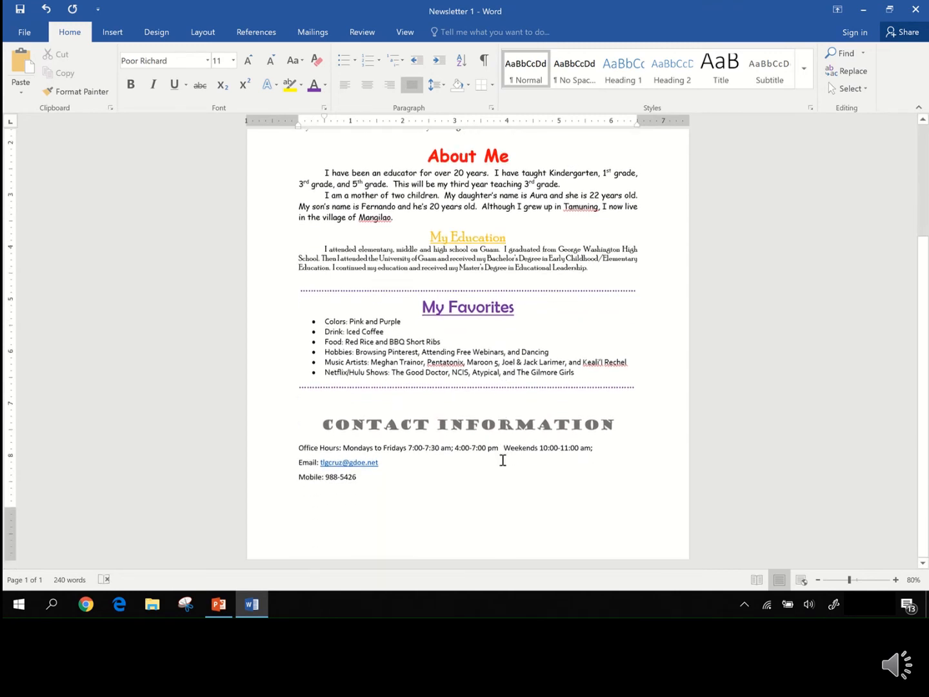
scroll(502, 459, "up", 1)
scroll(502, 460, "up", 2)
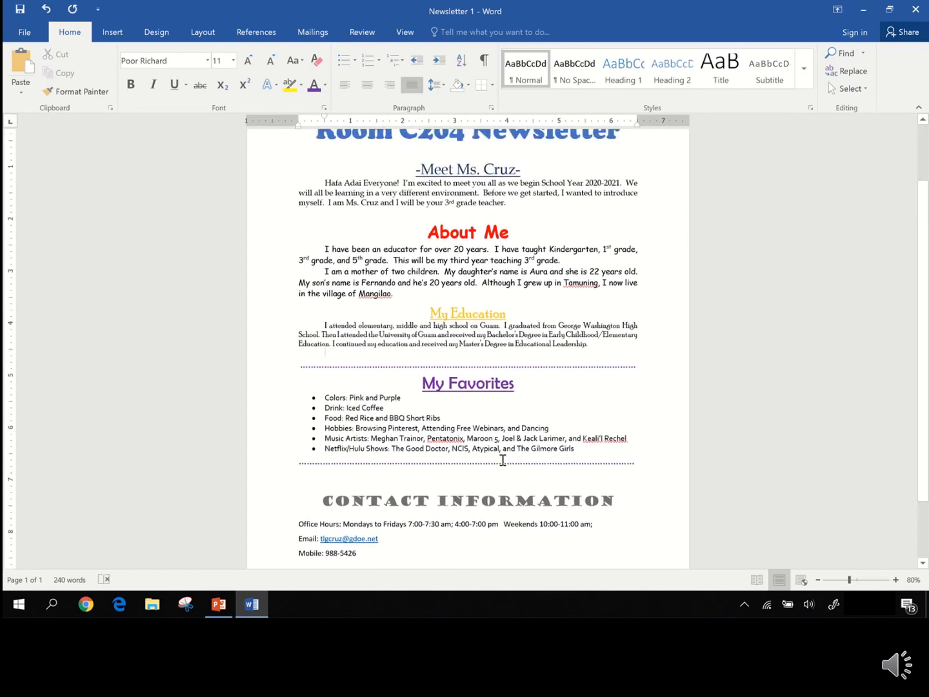
scroll(503, 459, "up", 2)
scroll(502, 460, "up", 1)
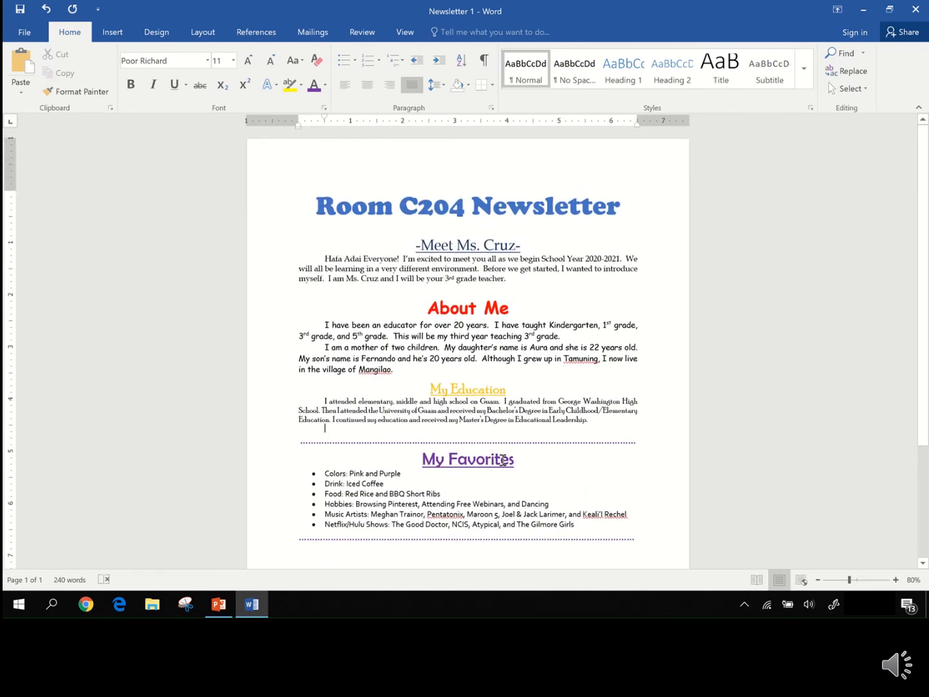
- Save the newsletter document with the new dividers and spacing
scroll(503, 460, "down", 1)
scroll(508, 451, "down", 2)
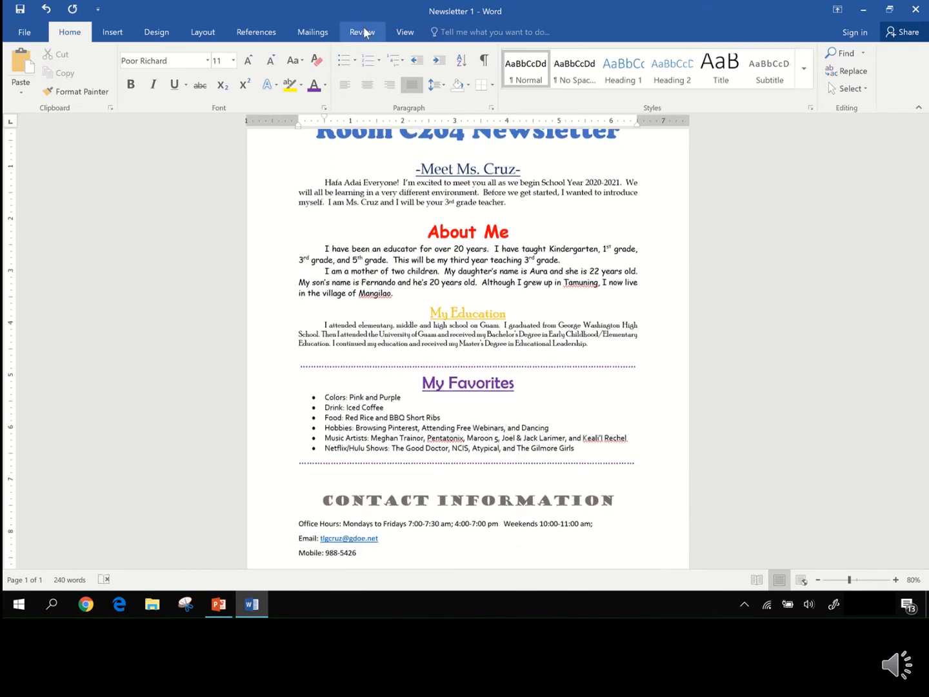
left_click(362, 33)
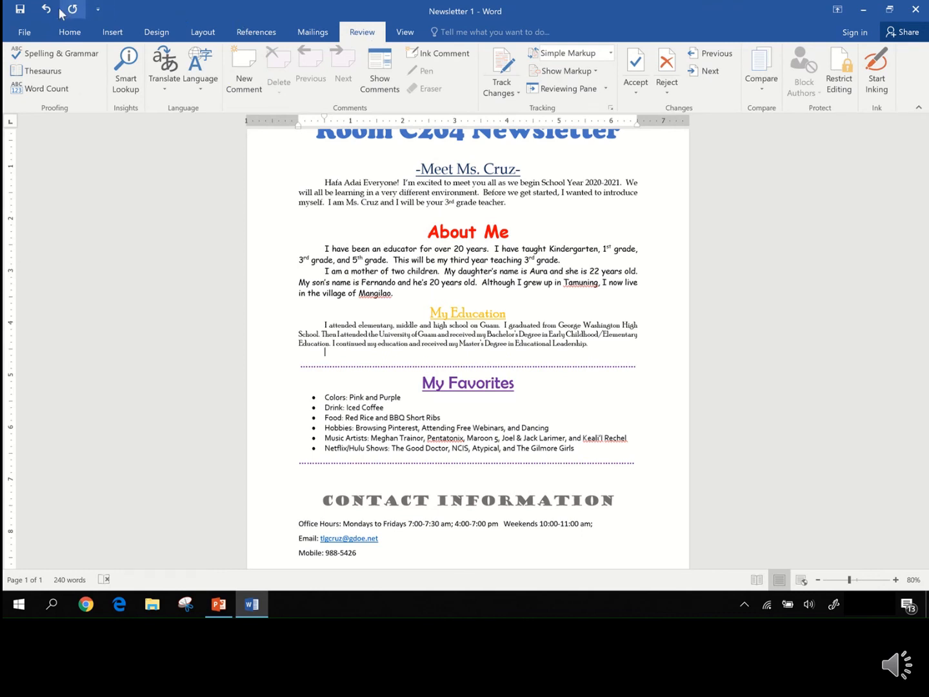
left_click(19, 14)
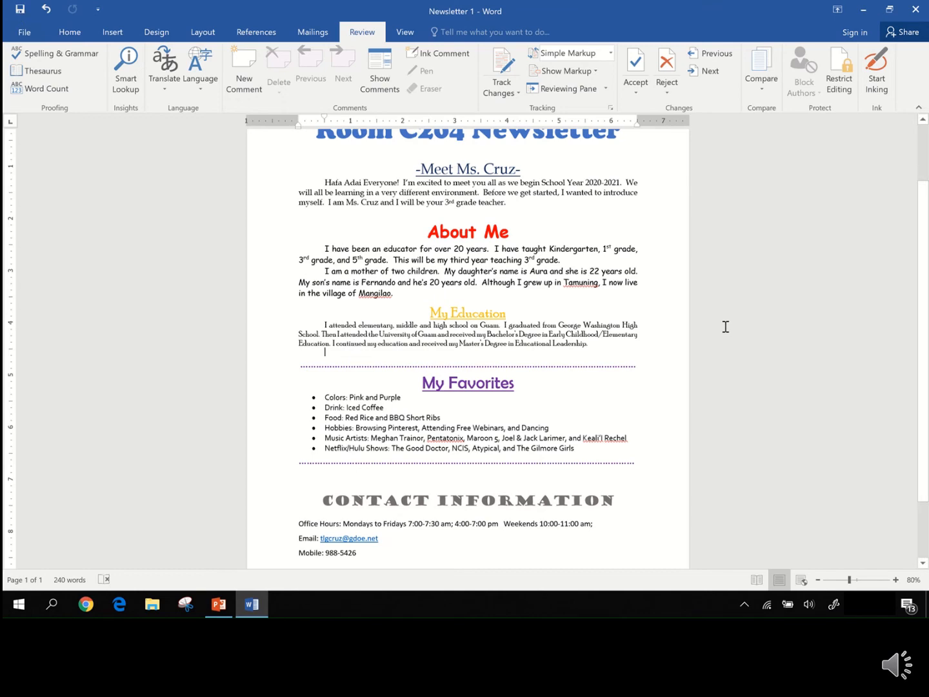
- Select the whole newsletter from the title to the contact information and run the spelling and grammar check on it
scroll(695, 332, "down", 1)
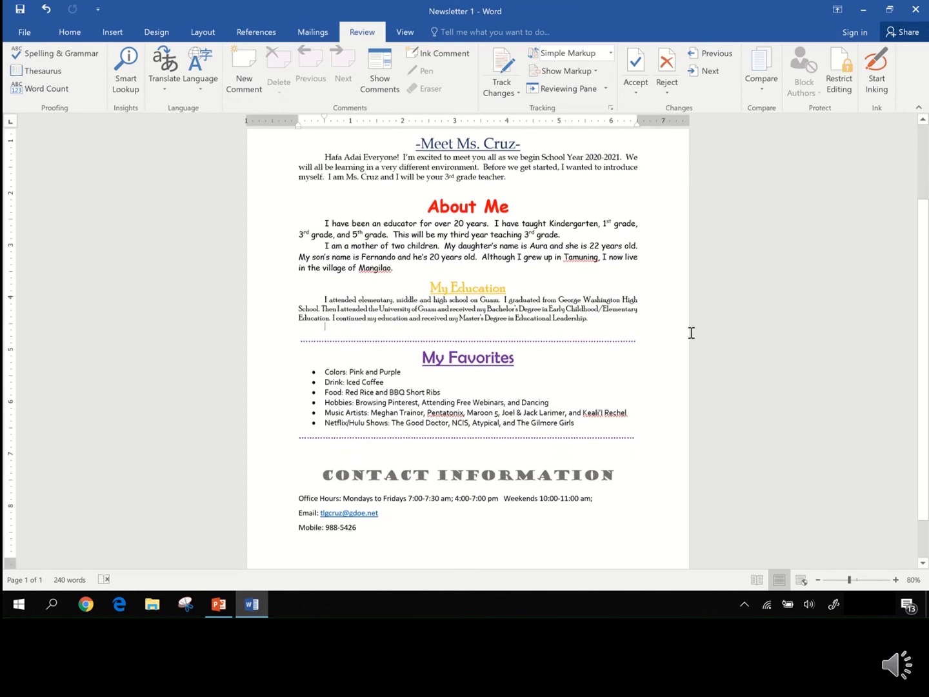
scroll(691, 332, "up", 3)
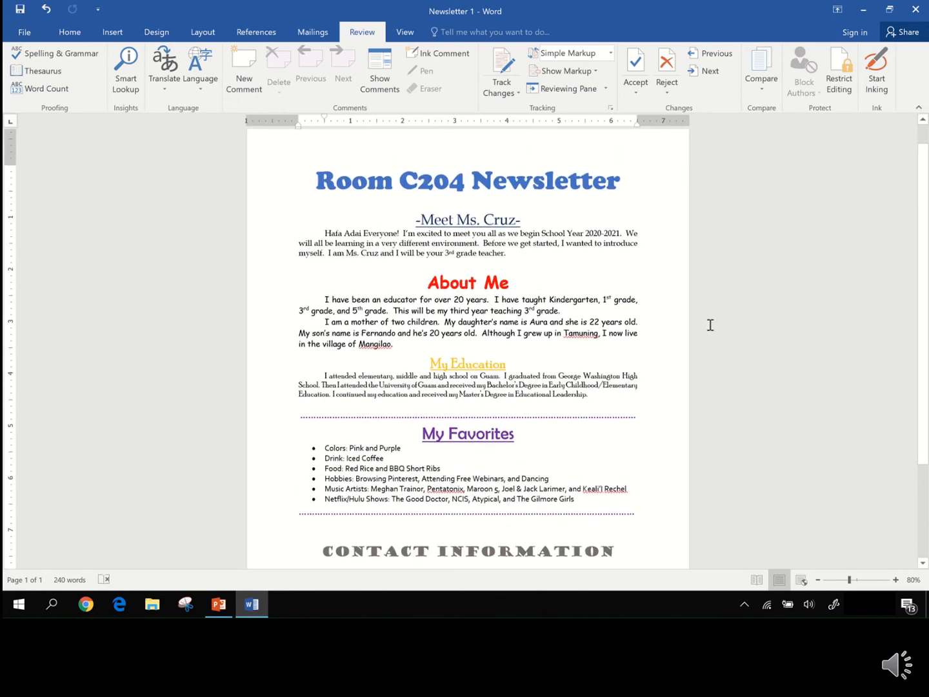
scroll(709, 326, "up", 1)
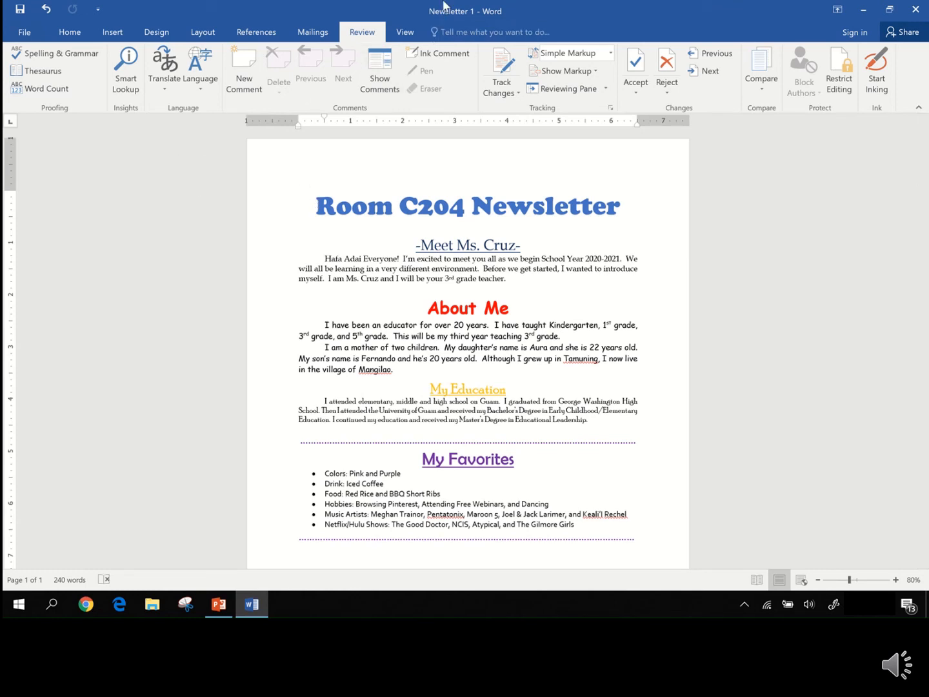
mouse_move(444, 5)
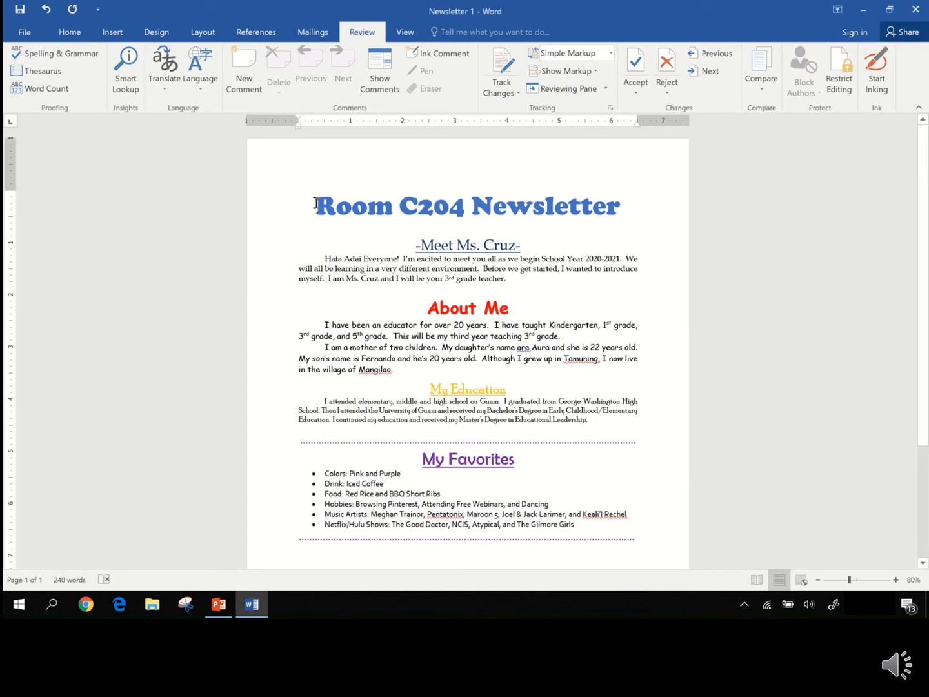
mouse_move(315, 204)
left_mouse_down()
mouse_move(310, 234)
mouse_move(453, 403)
mouse_move(531, 566)
mouse_move(486, 506)
left_mouse_up()
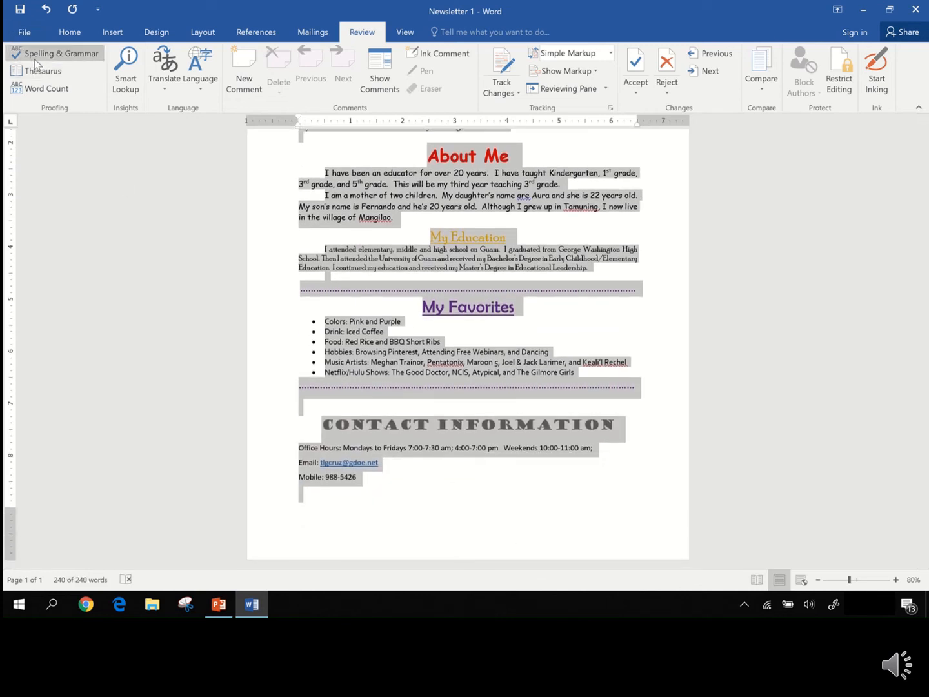
left_click(81, 60)
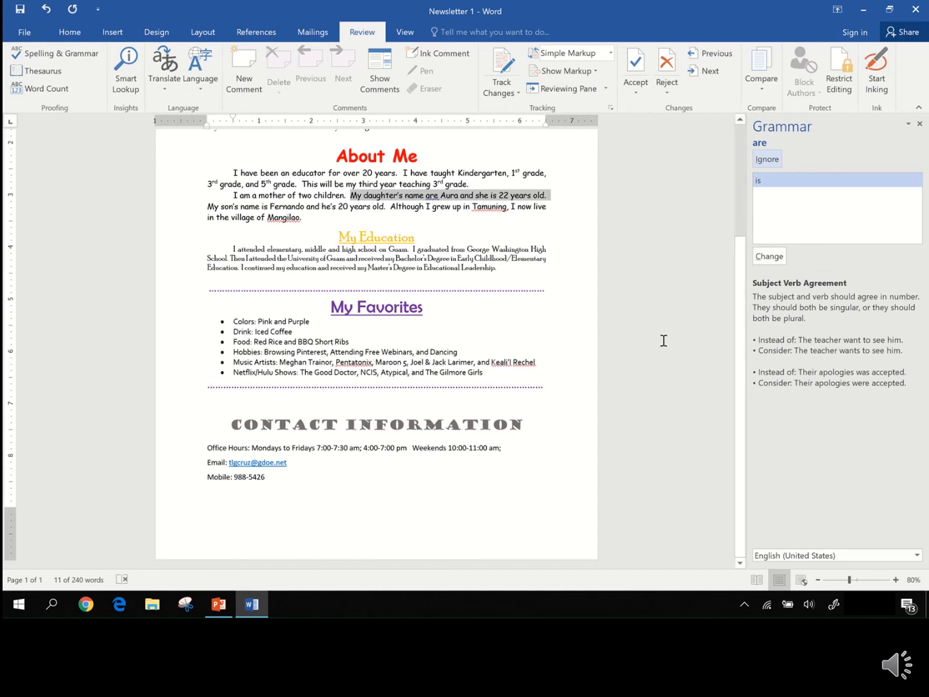
- Correct the verb in the daughter's name sentence under "About Me" from "are" to the suggested "is"
scroll(663, 340, "up", 3)
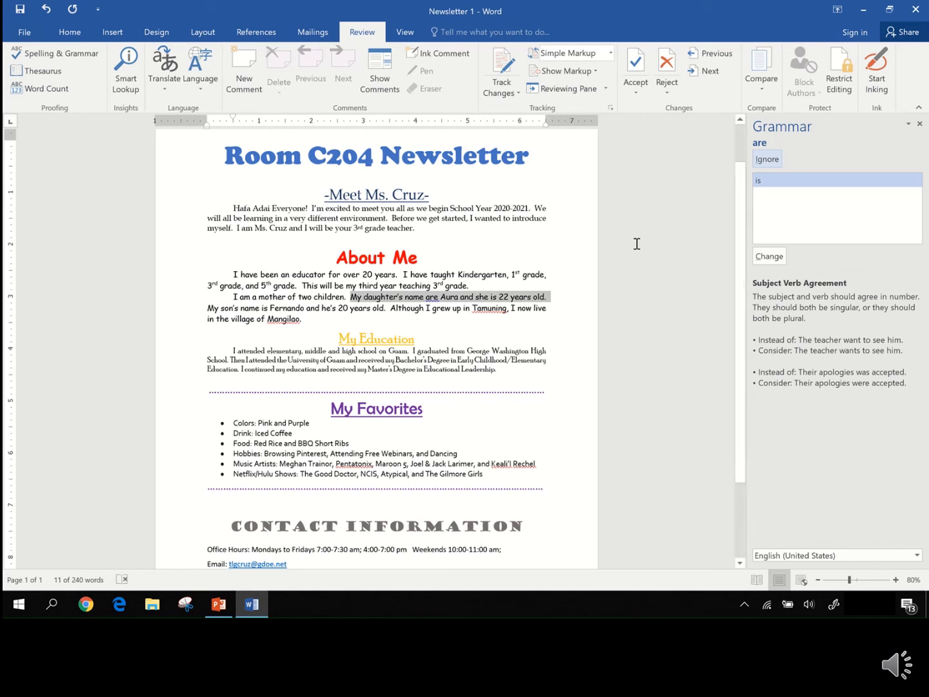
left_click(769, 187)
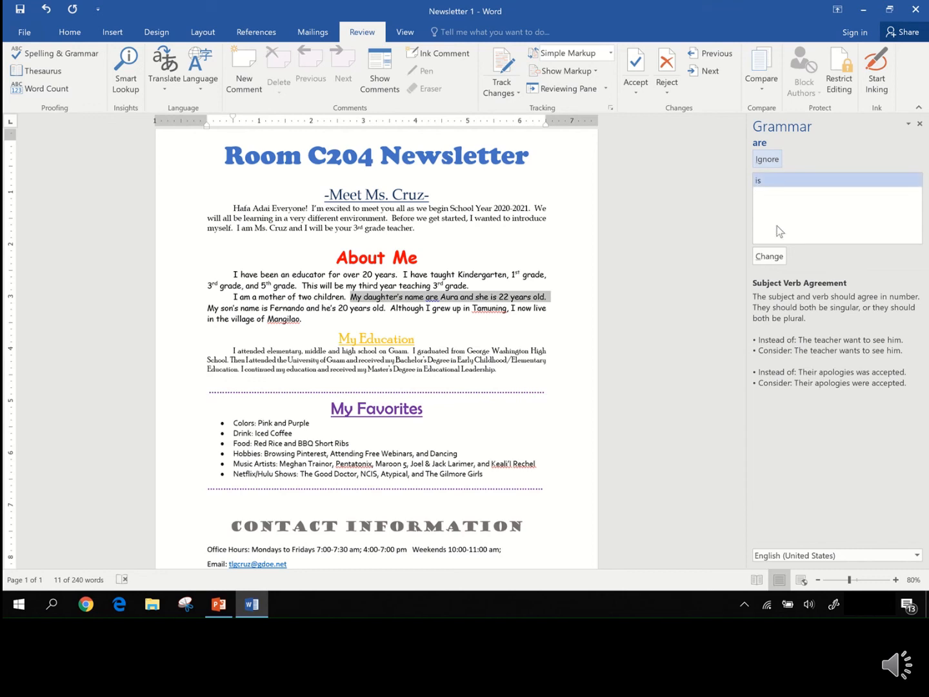
left_click(775, 261)
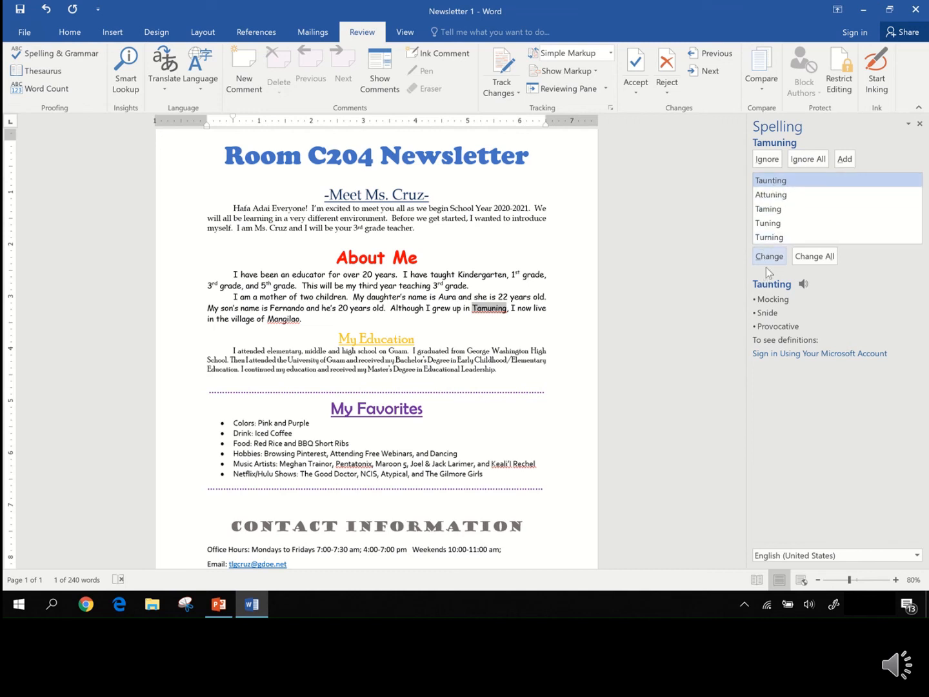
- Add the village names "Tamuning" and "Mangilao" to the spelling dictionary
left_click(792, 197)
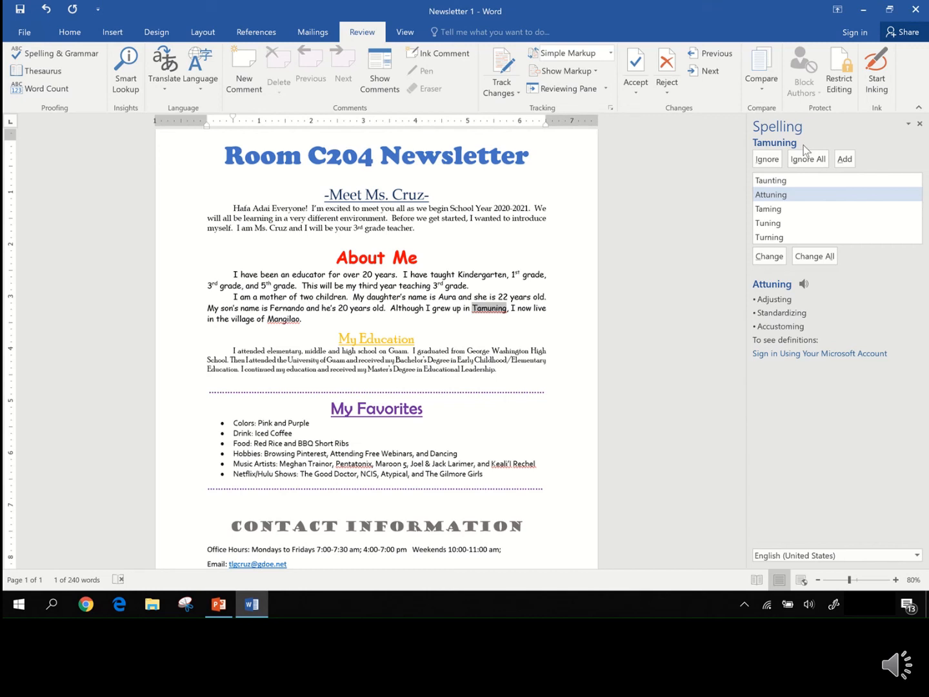
left_click(843, 160)
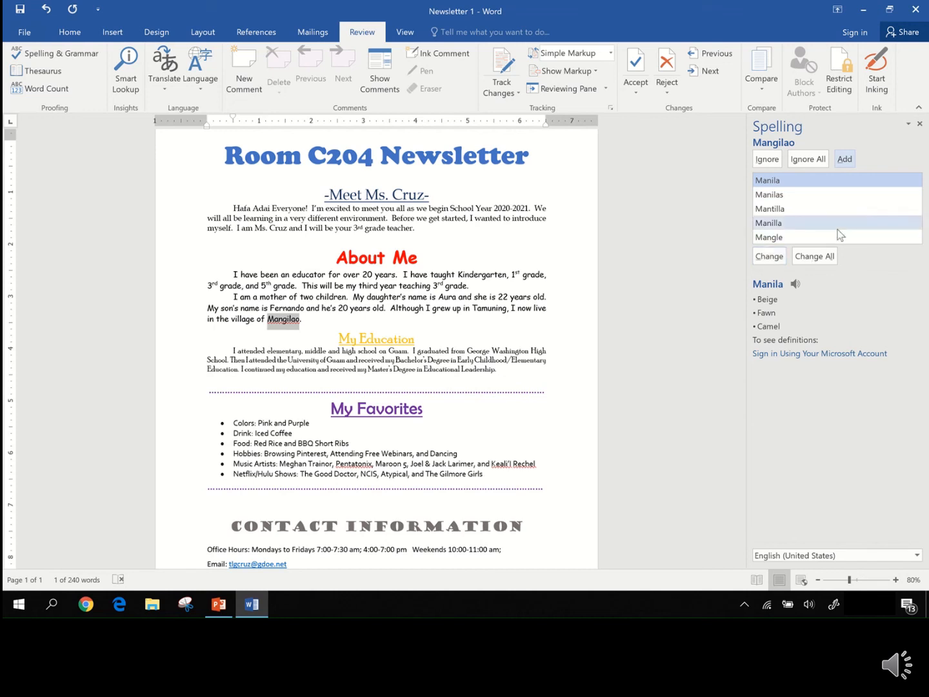
left_click(845, 160)
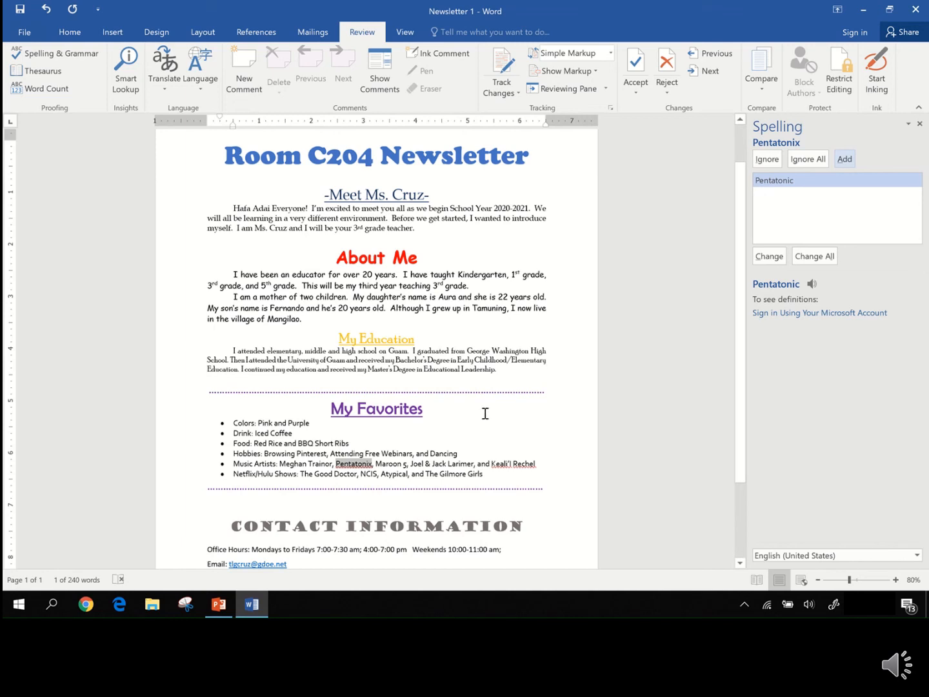
- Ignore the flagged spellings "Pentatonix", "Keali'I" and "Rechel" in the Music Artists bullet
scroll(485, 414, "down", 3)
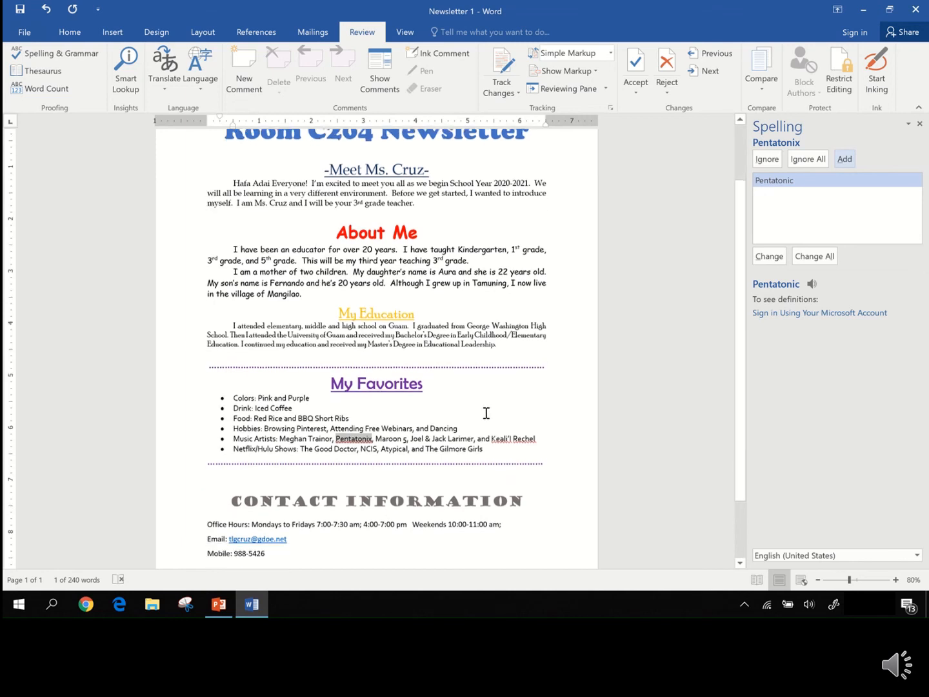
scroll(486, 413, "down", 1)
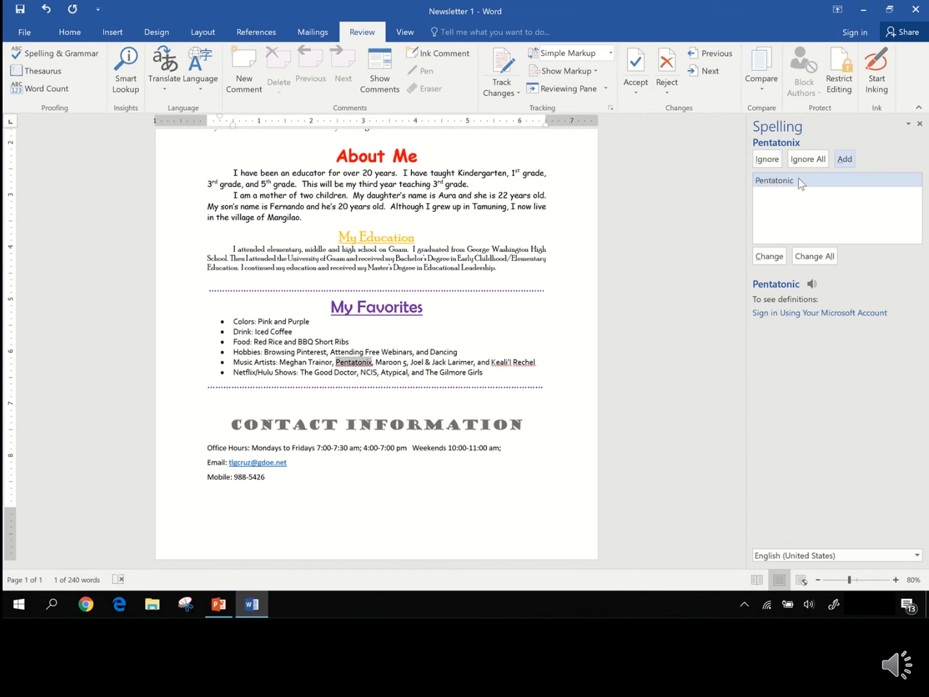
left_click(765, 160)
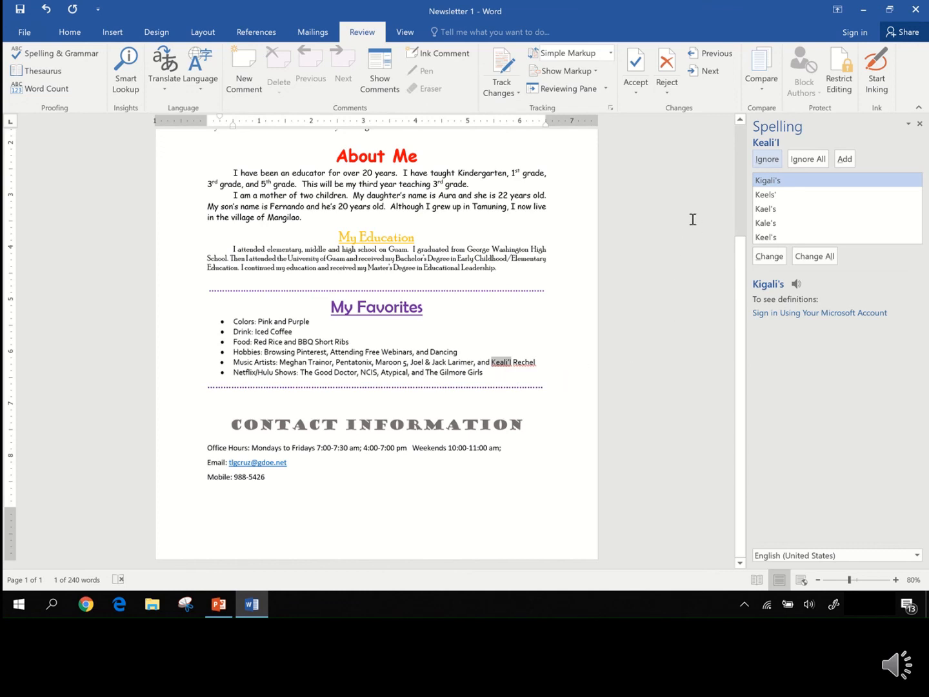
left_click(768, 160)
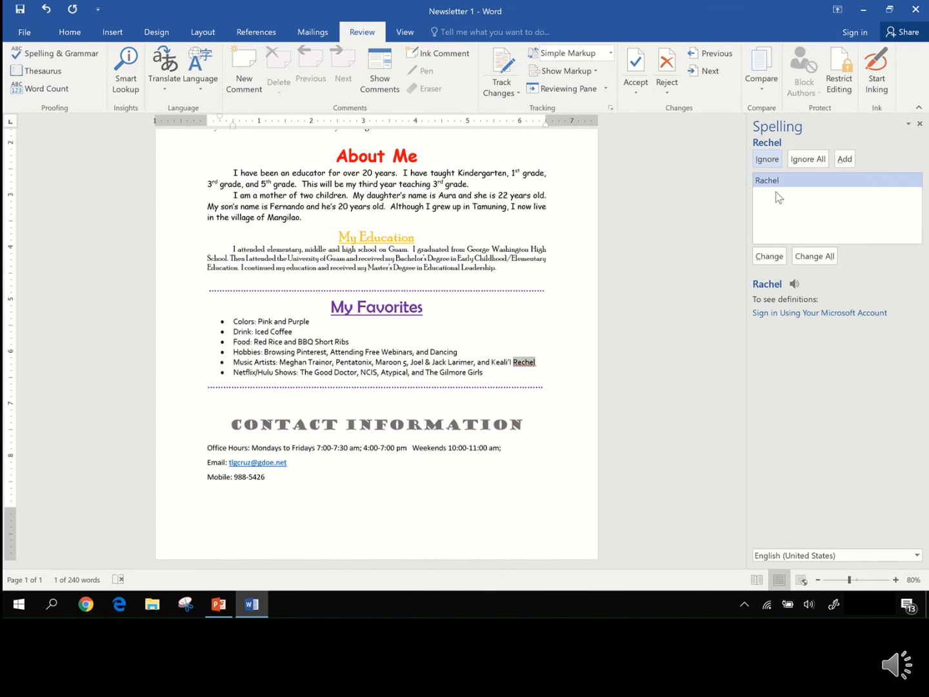
left_click(767, 159)
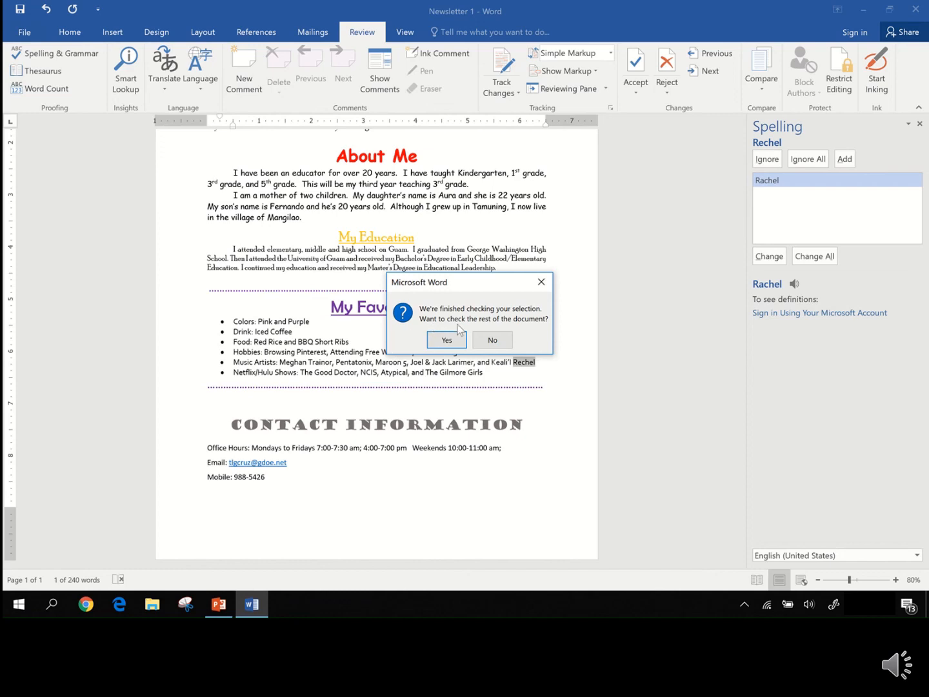
- Complete the spelling check on the rest of the document and save the corrected newsletter
left_click(446, 340)
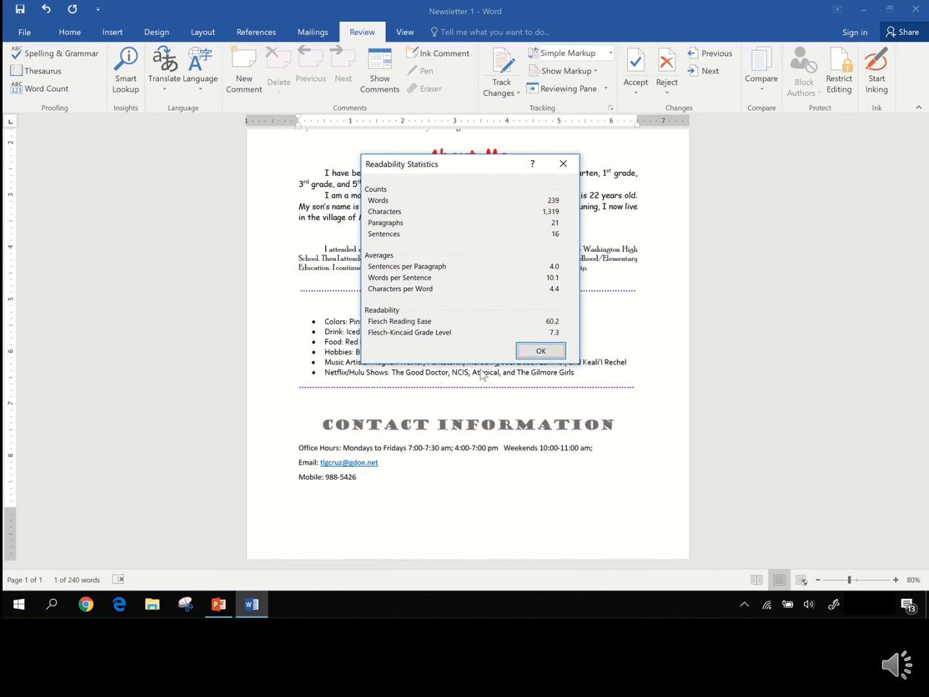
left_click(541, 351)
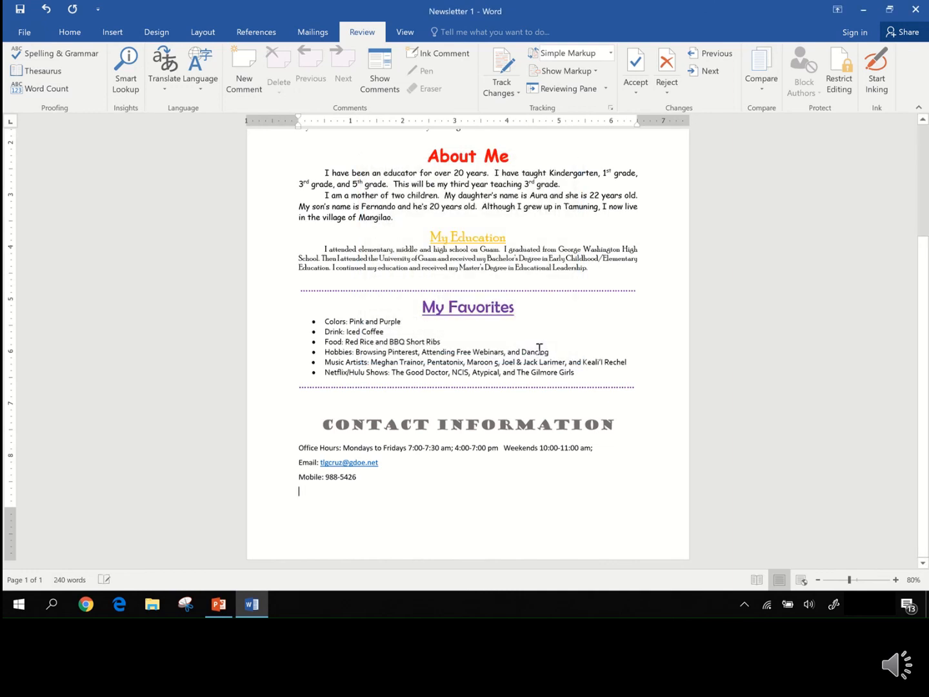
left_click(20, 9)
scroll(468, 403, "up", 4)
scroll(467, 402, "up", 1)
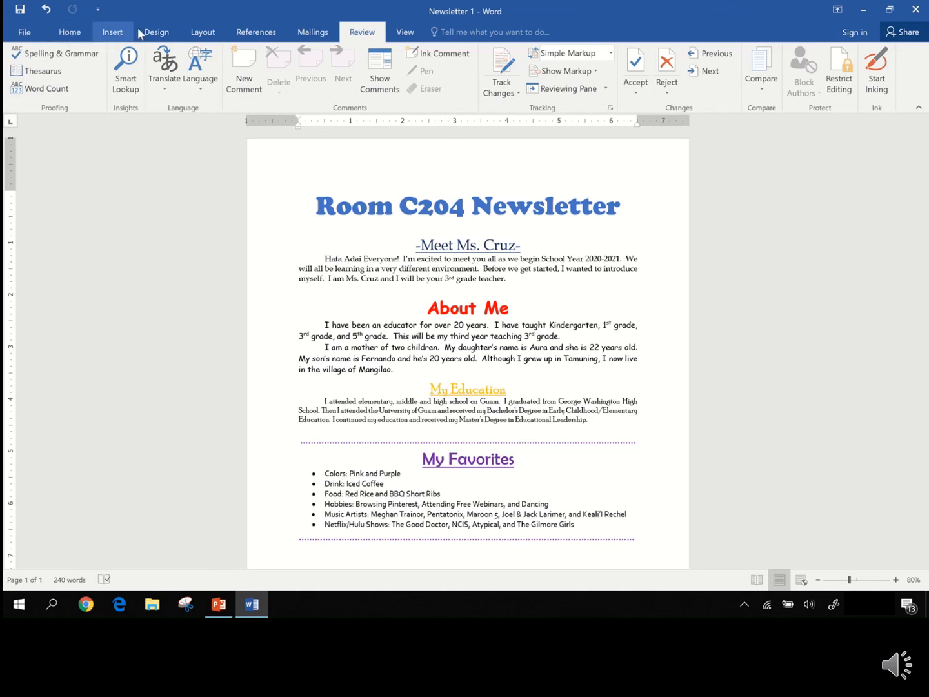
- Open the newsletter's print settings, try 5 copies and return the number of copies to 1
left_click(18, 37)
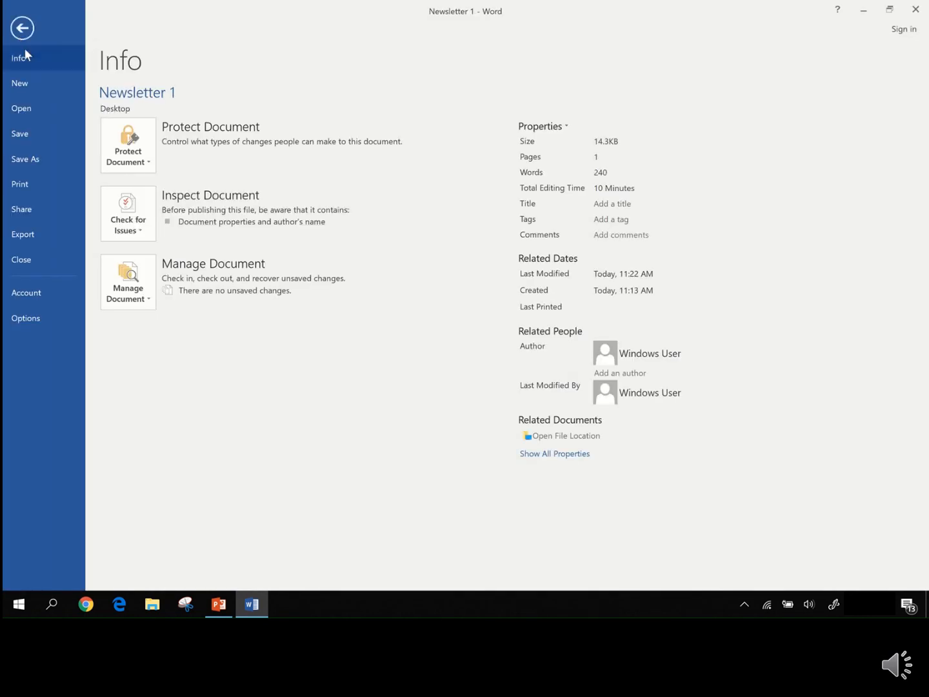
left_click(20, 187)
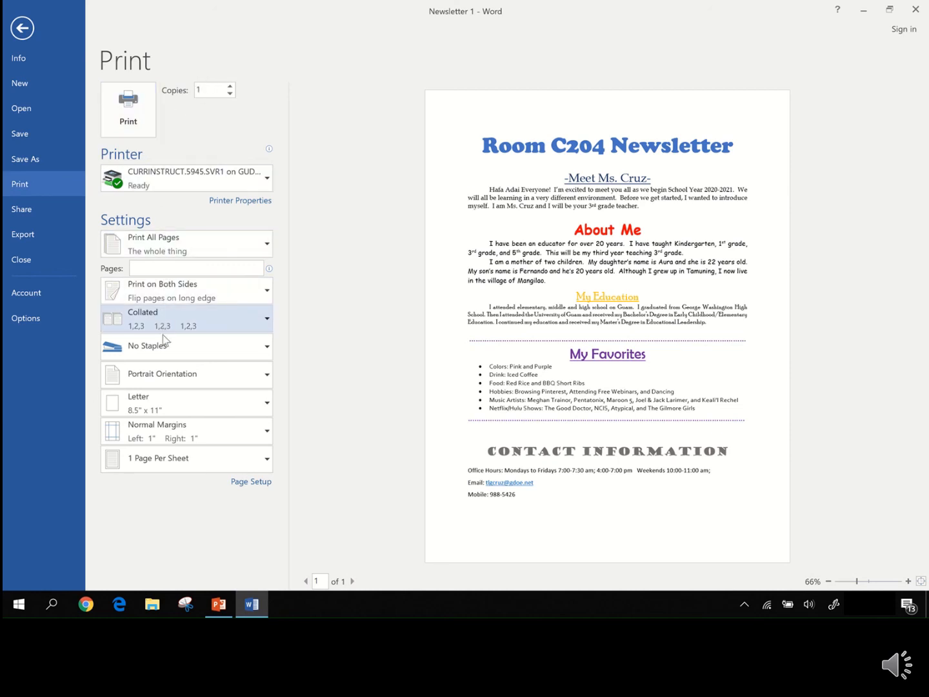
left_click(208, 91)
left_click_drag(208, 90, 187, 89)
type("5")
left_click(230, 94)
left_click(230, 94)
left_click(229, 94)
- Examine the available printers and the page-range options for printing the newsletter, keeping the current choices
left_click(268, 182)
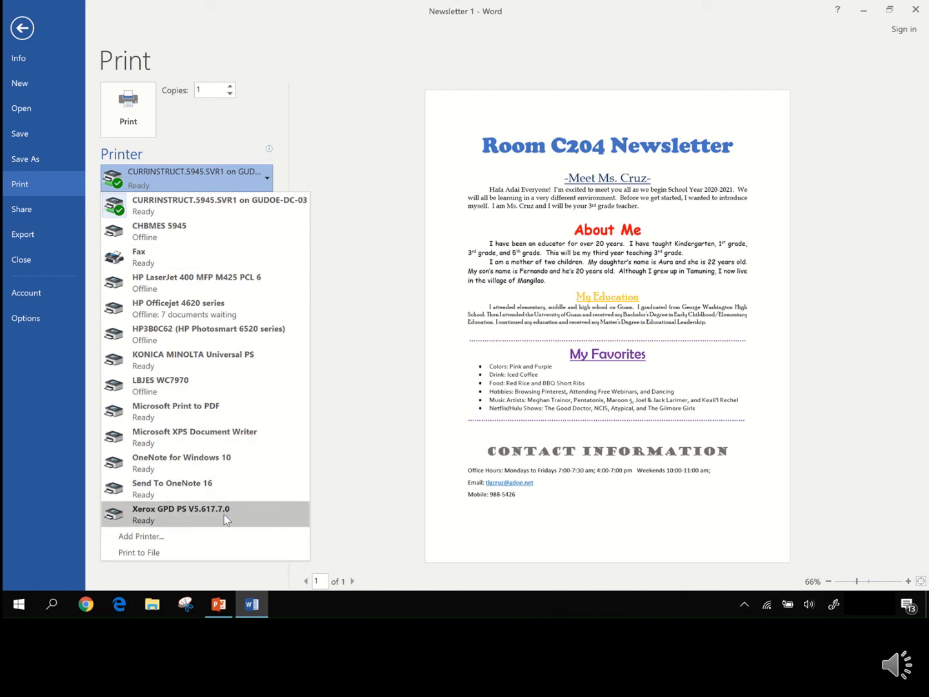
left_click(241, 182)
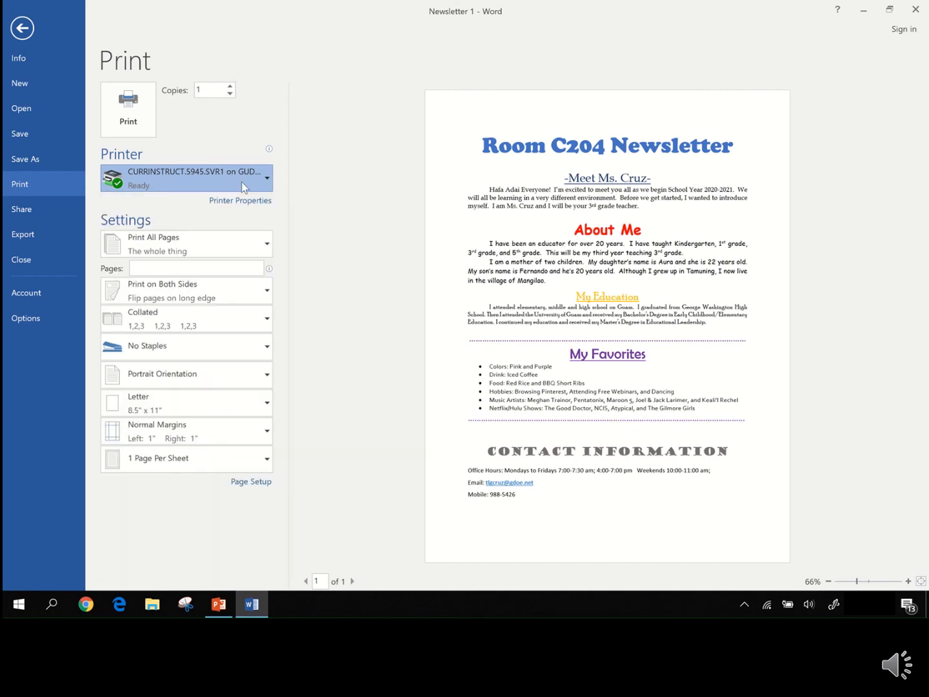
mouse_move(126, 186)
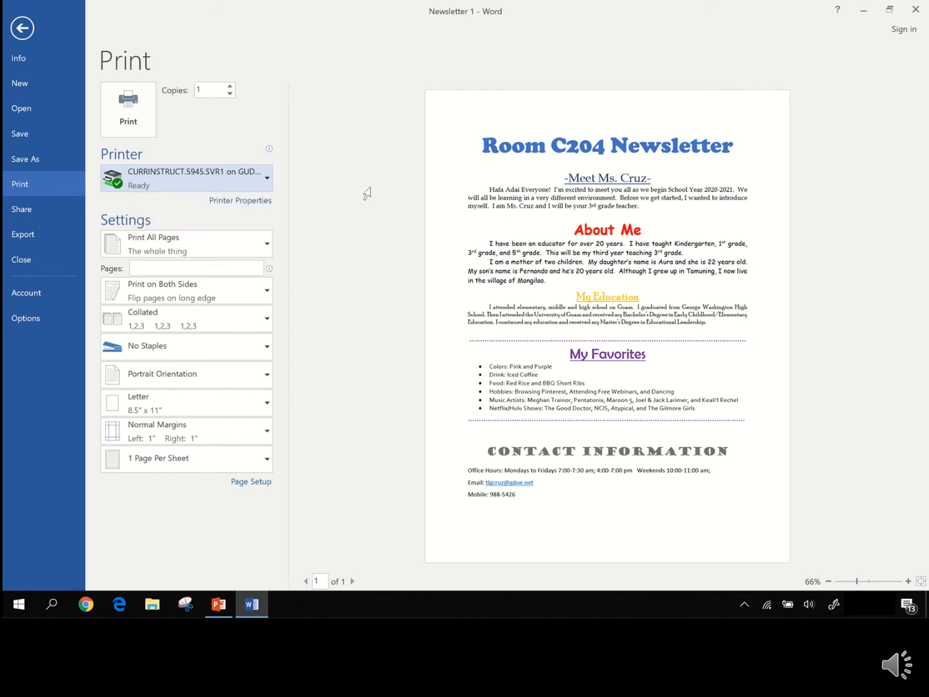
left_click(267, 244)
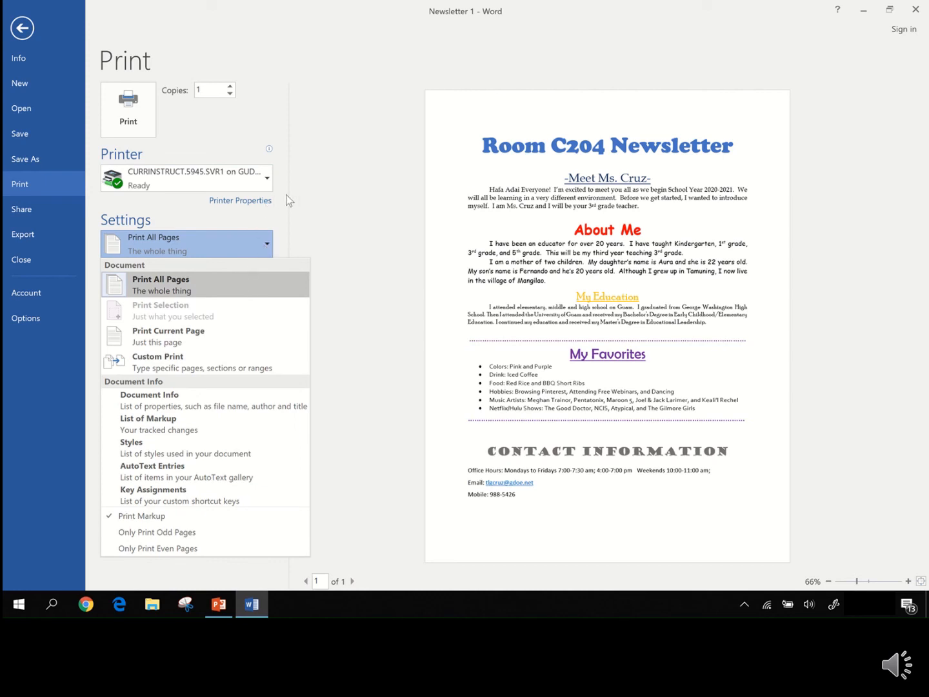
left_click(330, 202)
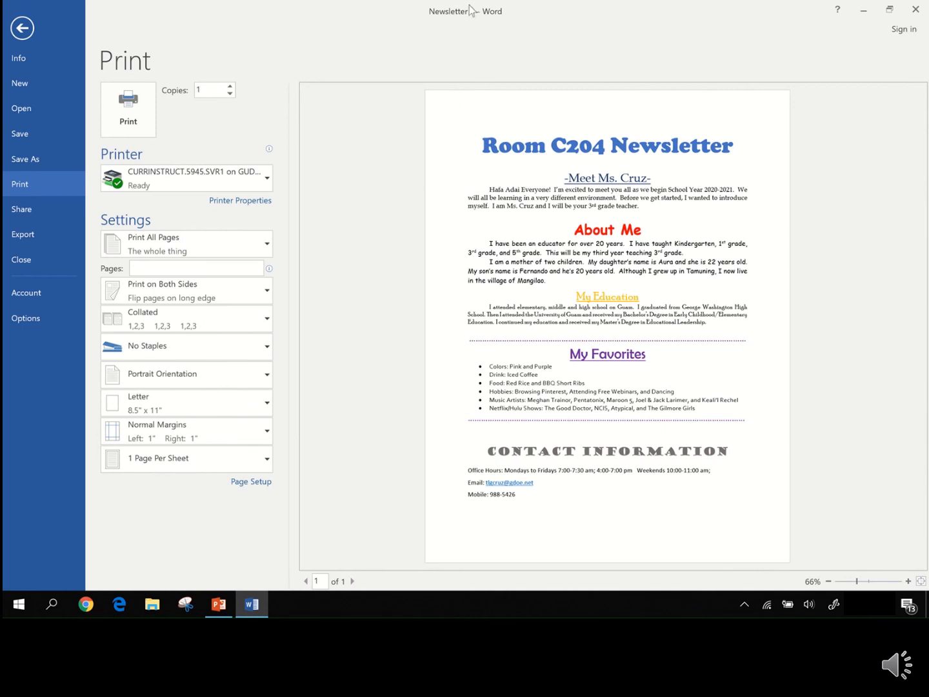
mouse_move(455, 18)
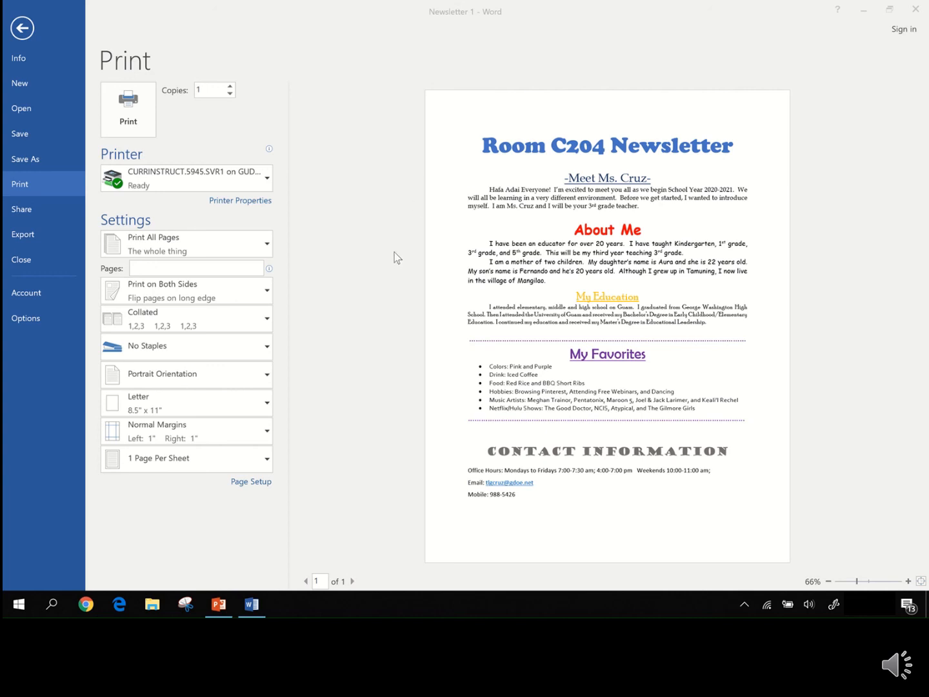
- Try printing 2 pages per sheet, restore 1 page per sheet, and leave the print settings without printing
left_click(266, 459)
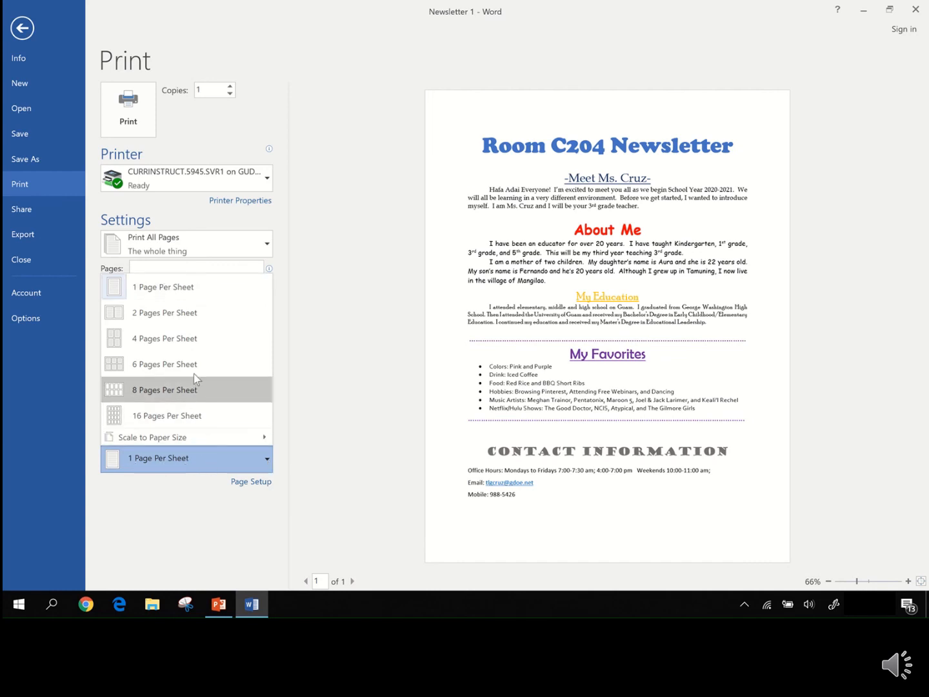
left_click(191, 317)
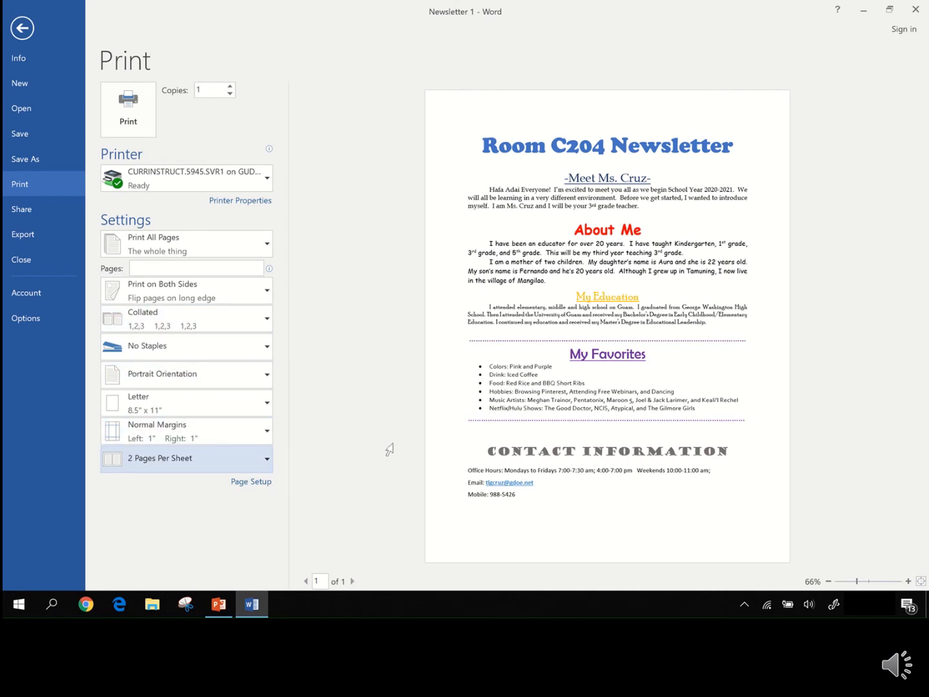
left_click(218, 465)
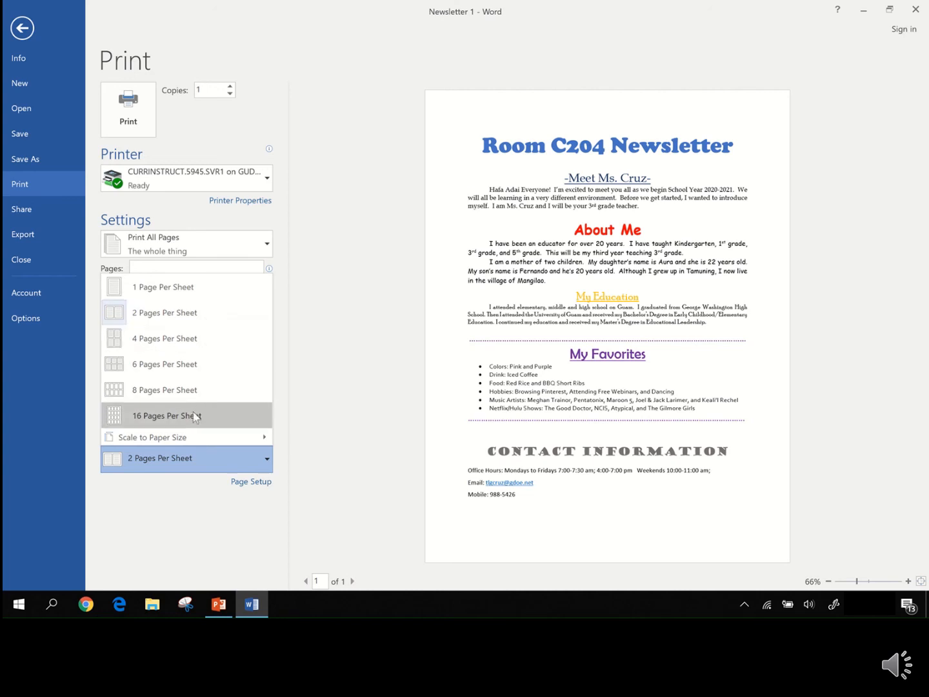
left_click(190, 291)
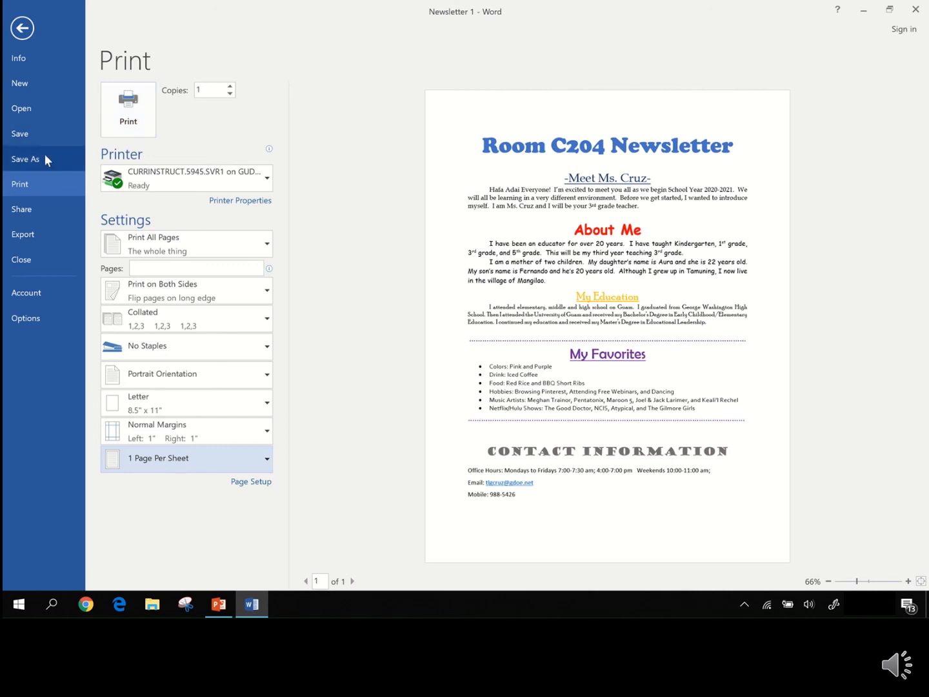
left_click(24, 30)
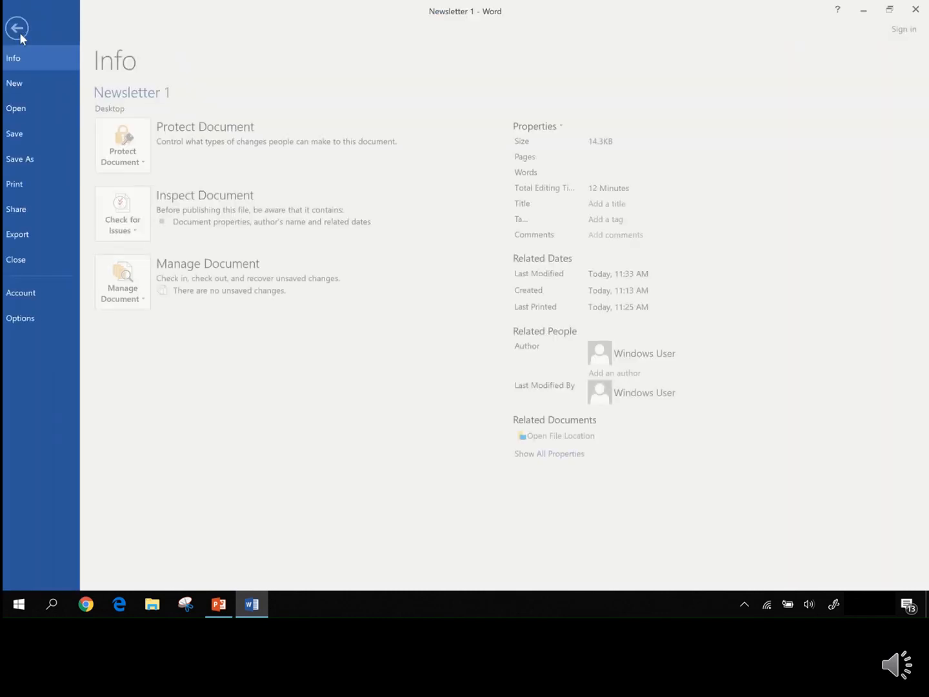
- Save a copy of the newsletter to the Desktop as a PDF named Newsletter 1
left_click(22, 37)
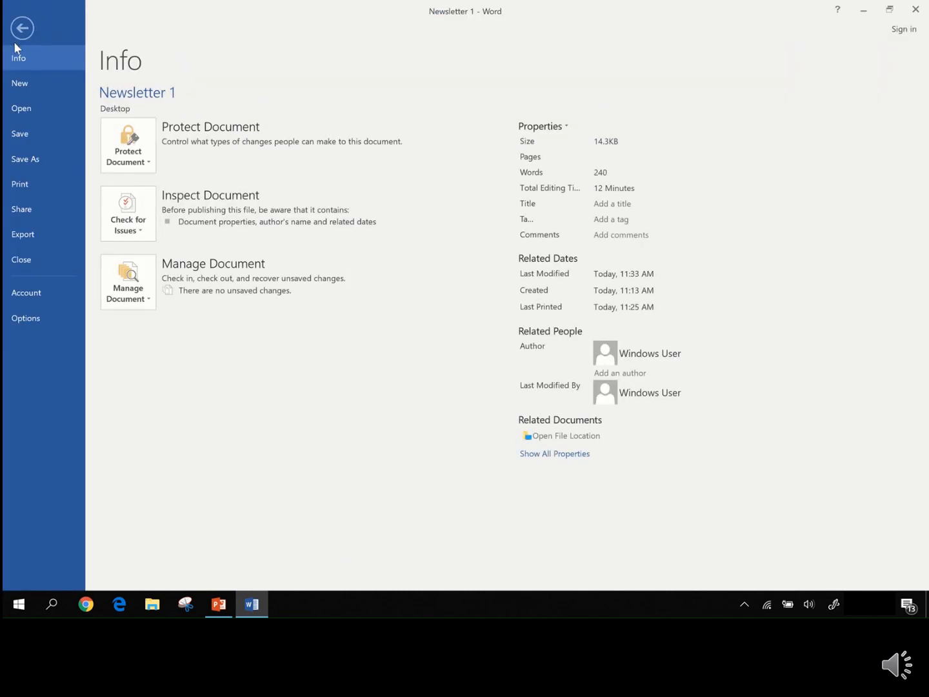
left_click(20, 163)
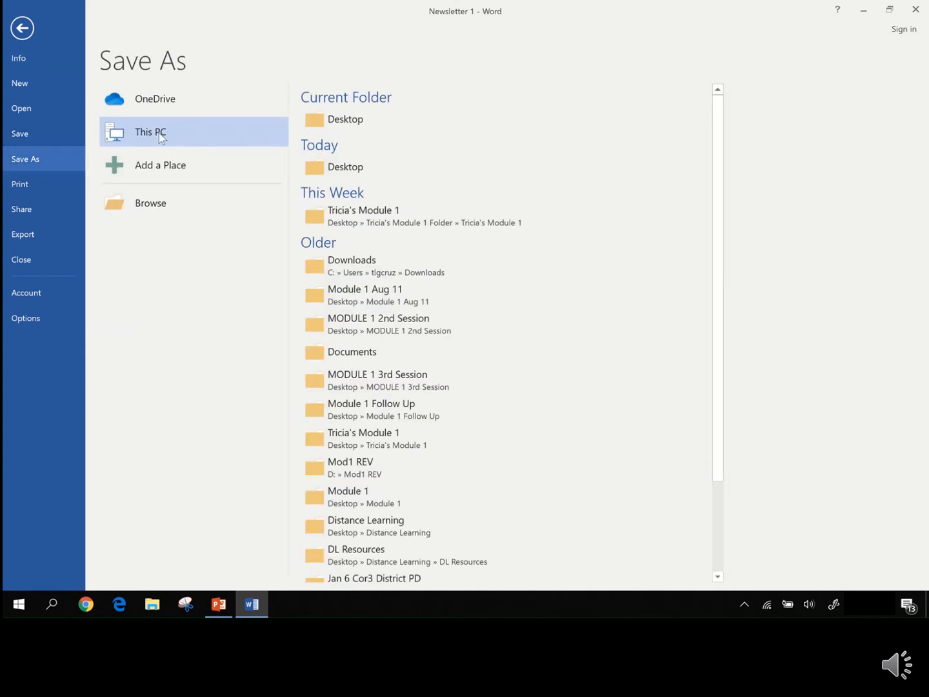
left_click(349, 128)
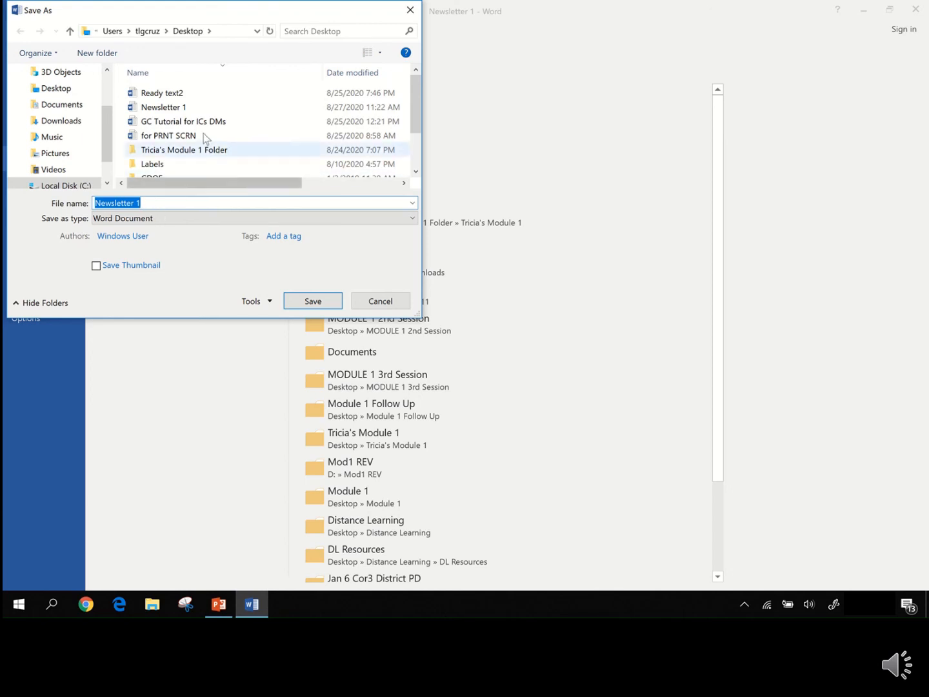
left_click(171, 218)
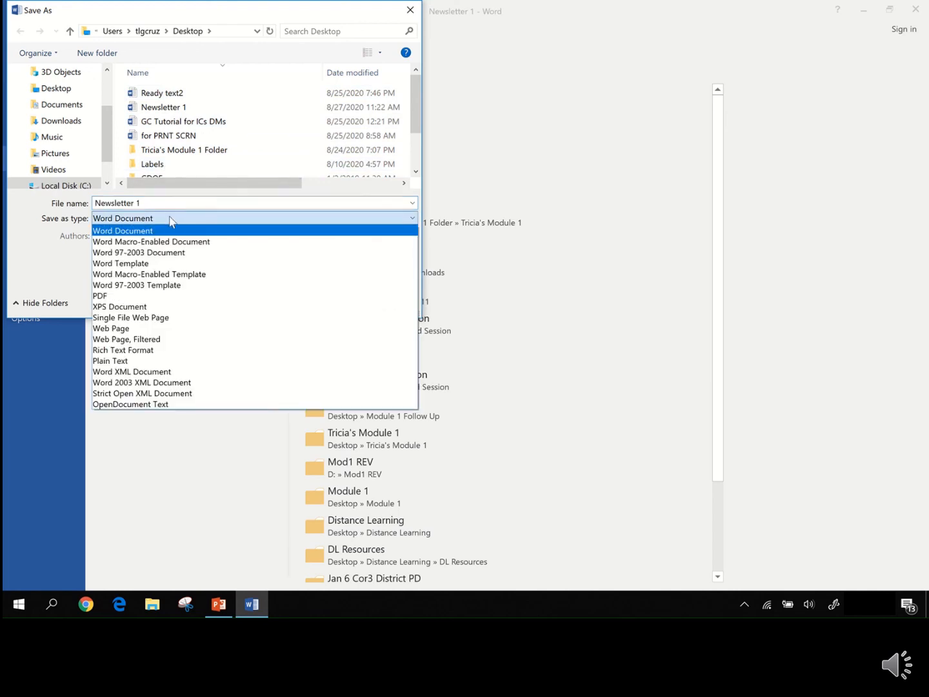
left_click(166, 296)
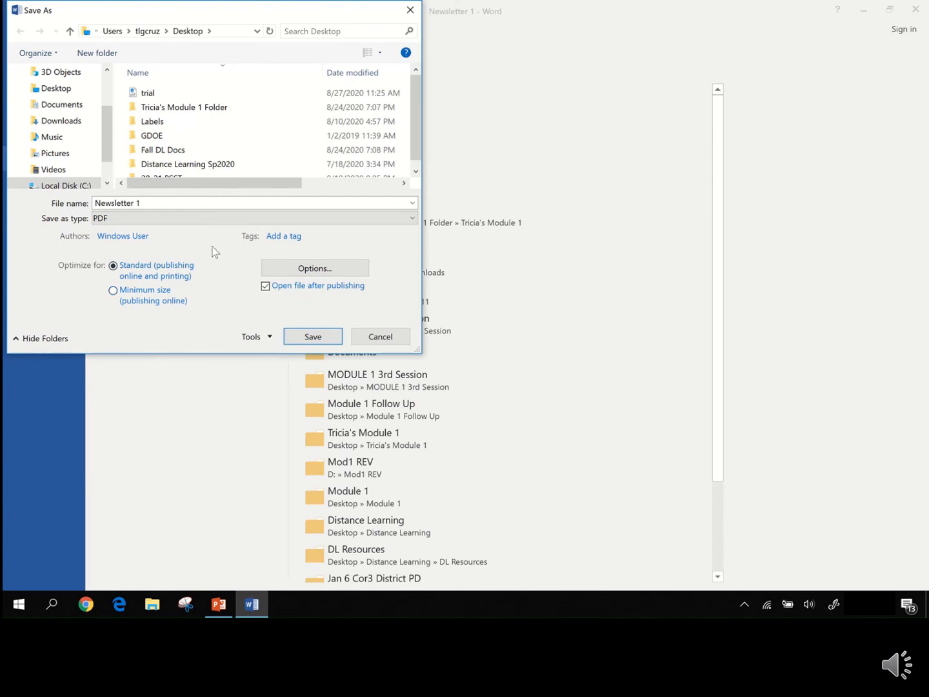
left_click(313, 336)
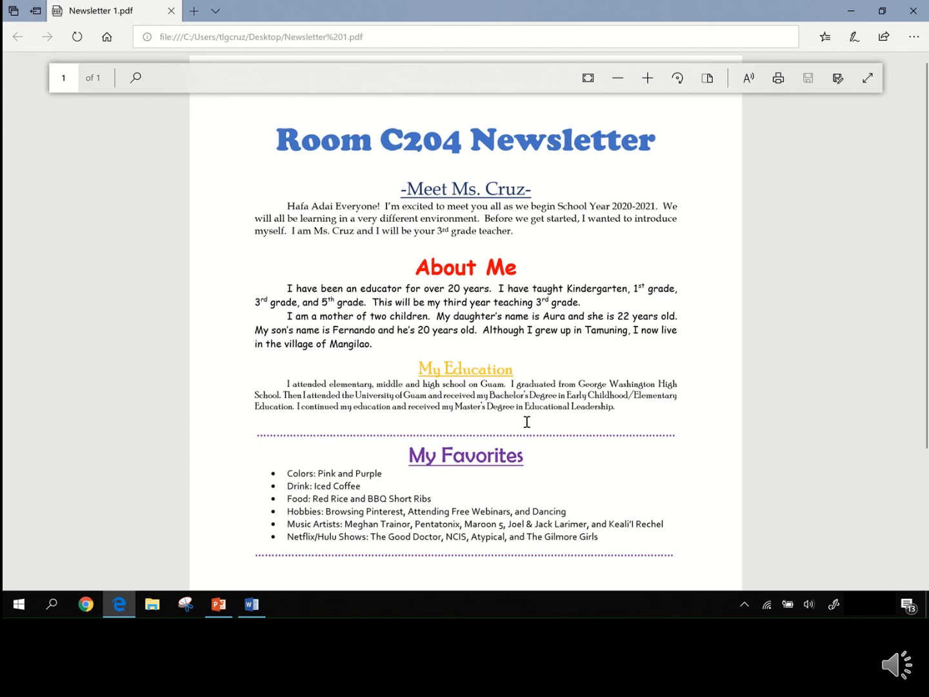
- Review the exported newsletter PDF from its title through the Contact Information section
scroll(526, 422, "down", 3)
scroll(526, 422, "down", 1)
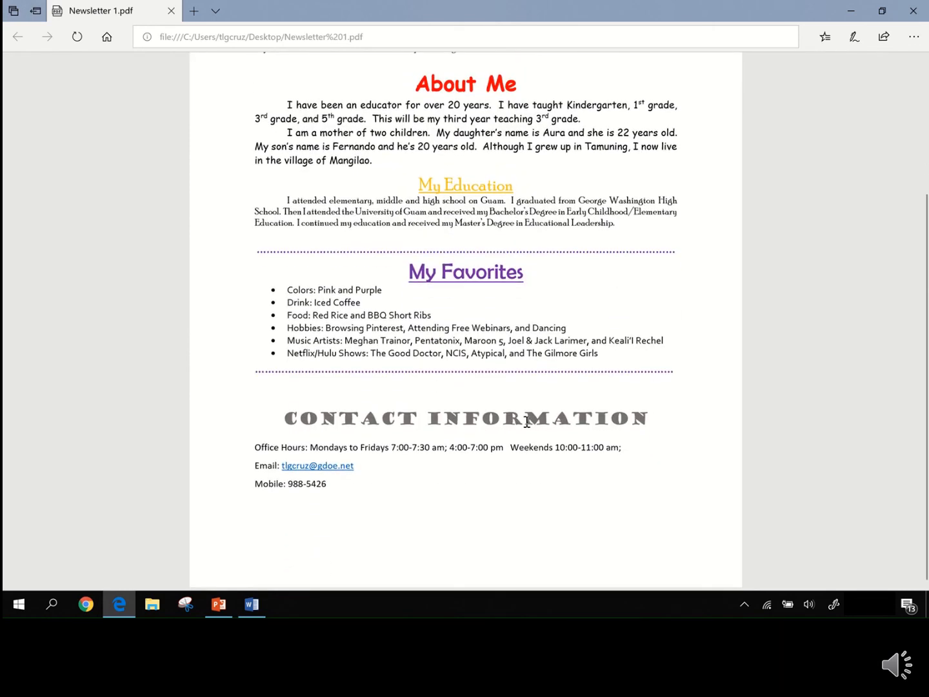
scroll(526, 422, "up", 3)
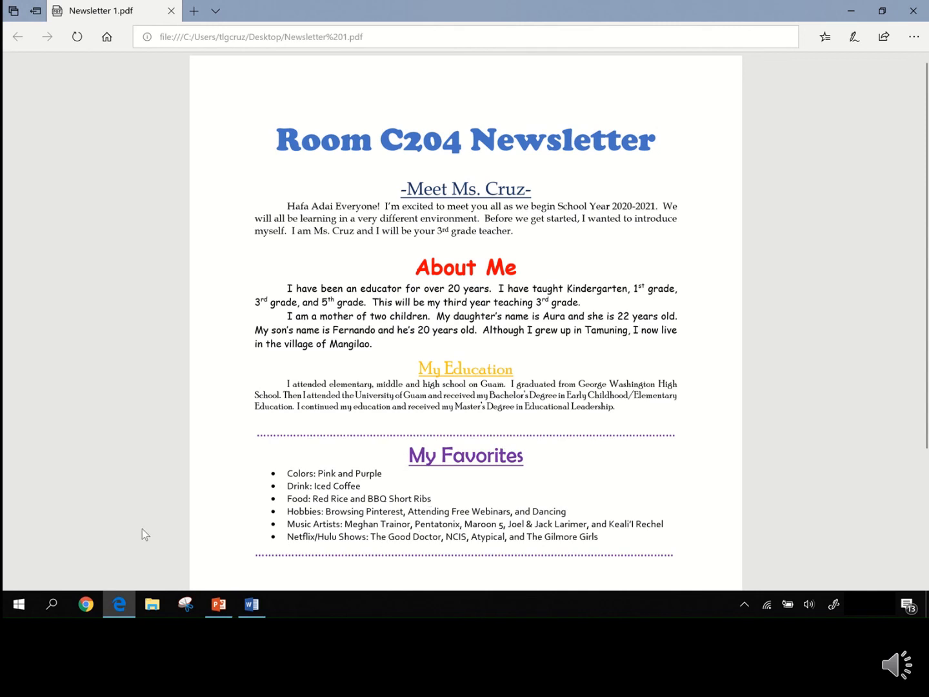
scroll(145, 528, "down", 3)
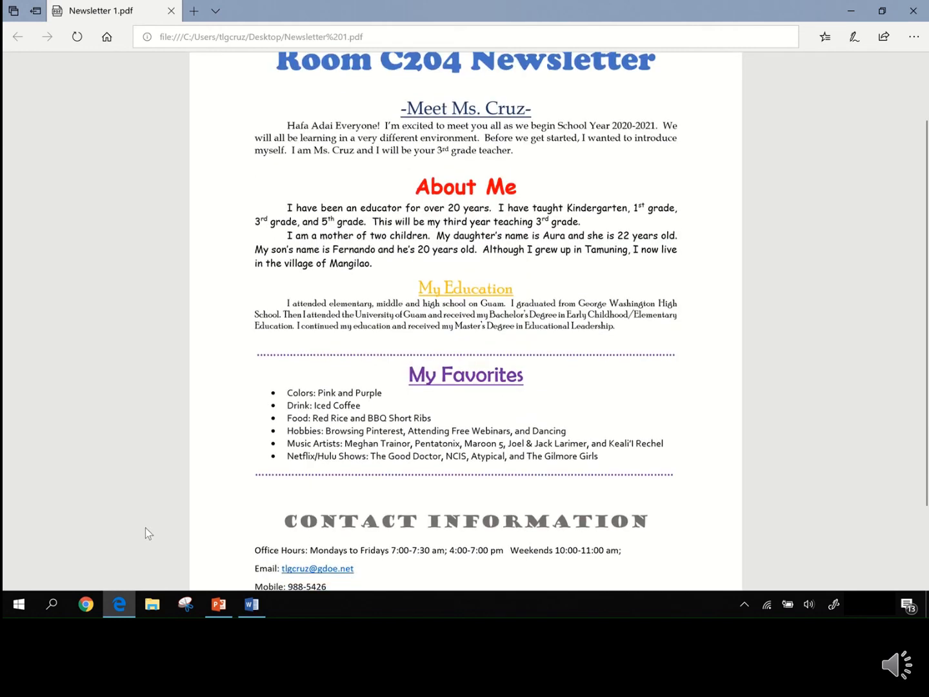
scroll(145, 527, "up", 3)
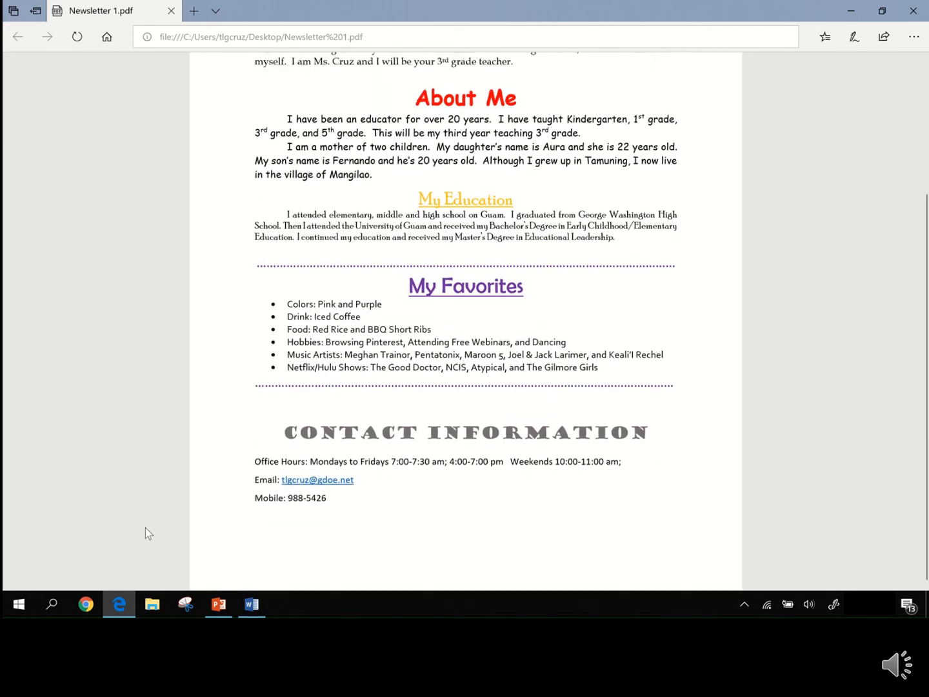